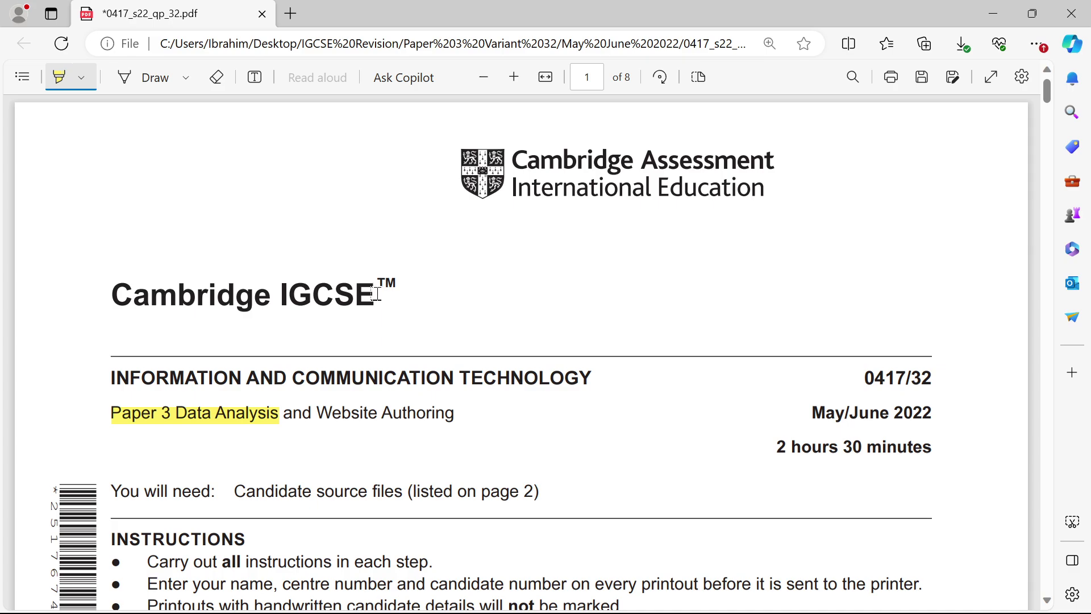
# Highlight the May/June 2022 session and the /32 variant number on the exam paper's cover page.
pyautogui.moveTo(814, 410)
pyautogui.mouseDown()
pyautogui.moveTo(925, 412)
pyautogui.moveTo(942, 377)
pyautogui.mouseUp()
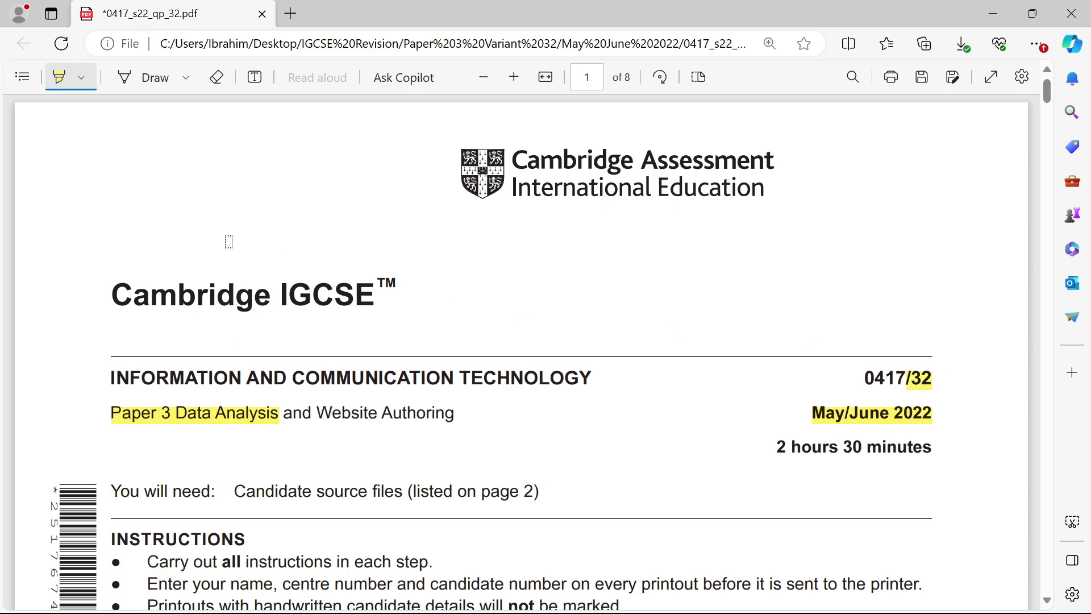
pyautogui.click(56, 77)
# Review the supplied source file list on page 2 and open the folder 06_0417_32_Confidential Source Files June 2022 in File Explorer.
pyautogui.scroll(-5, 289, 386)
pyautogui.scroll(-10, 288, 386)
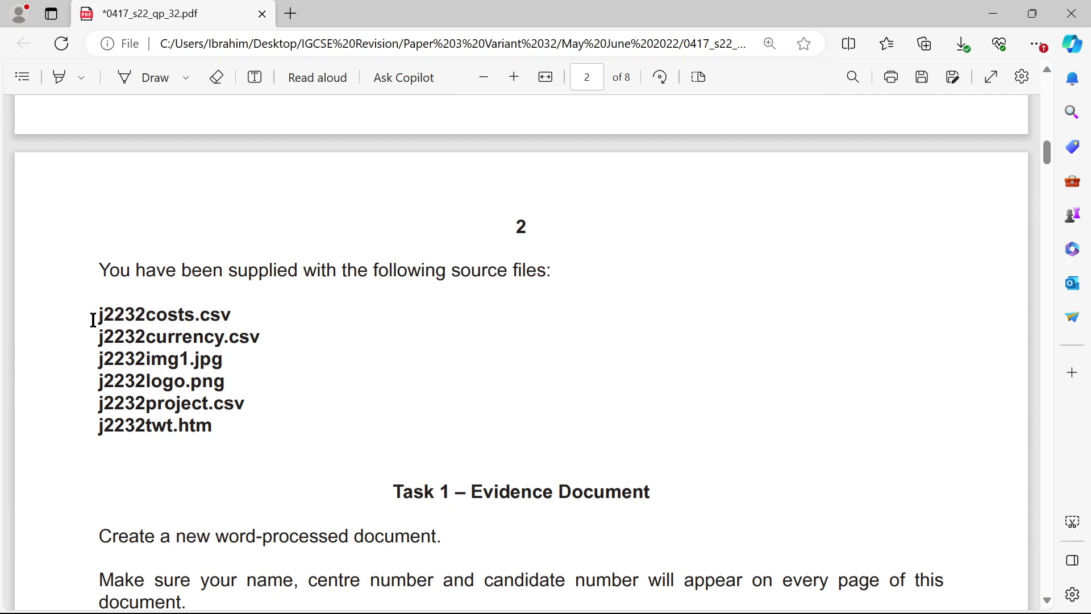
pyautogui.moveTo(93, 319); pyautogui.dragTo(215, 425)
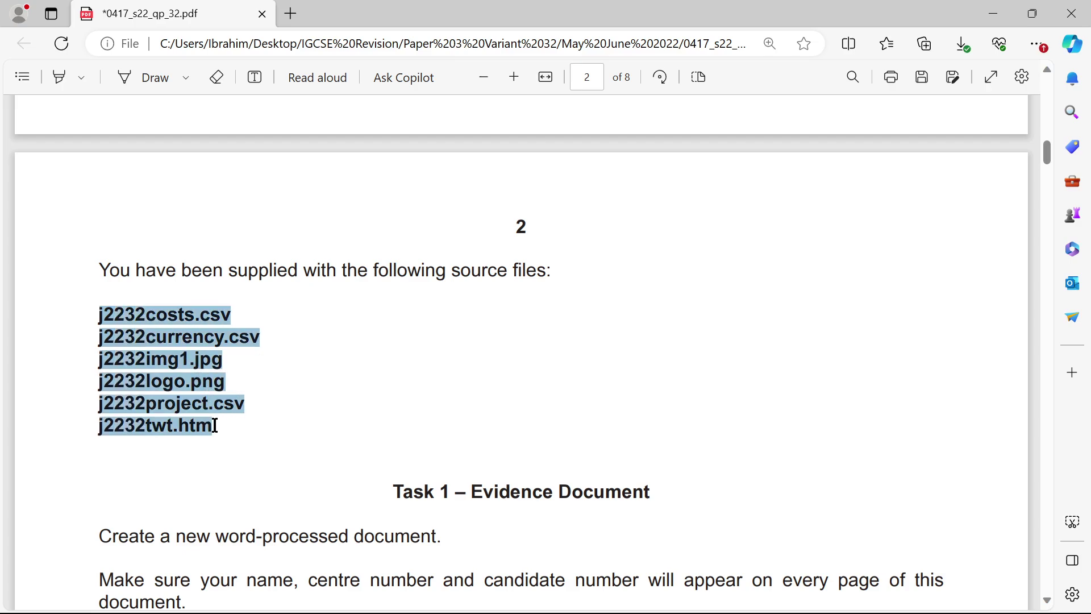
pyautogui.click(321, 427)
pyautogui.moveTo(536, 611)
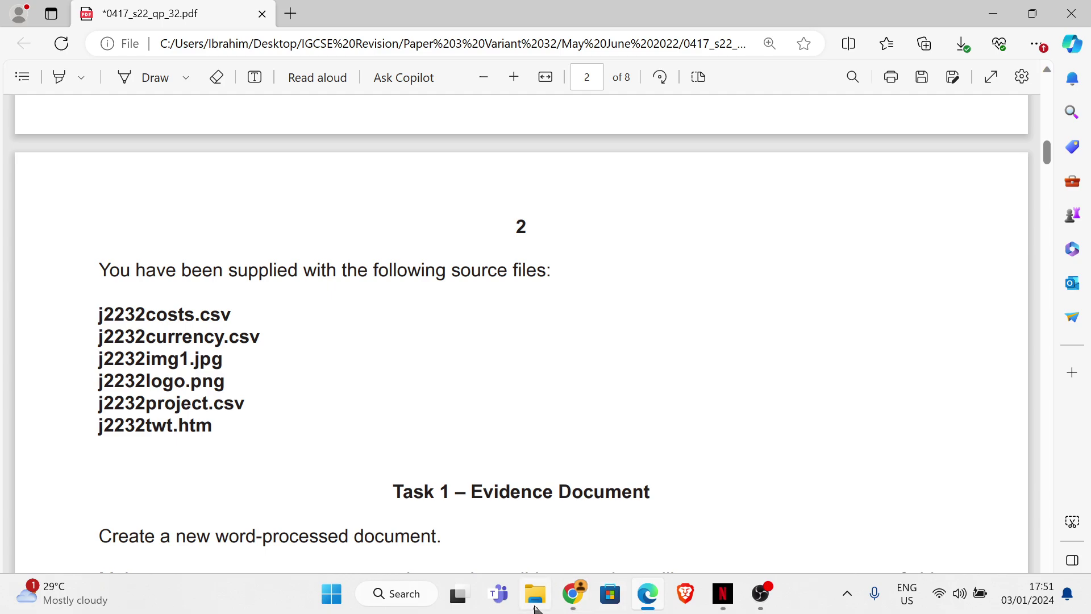
pyautogui.click(512, 534)
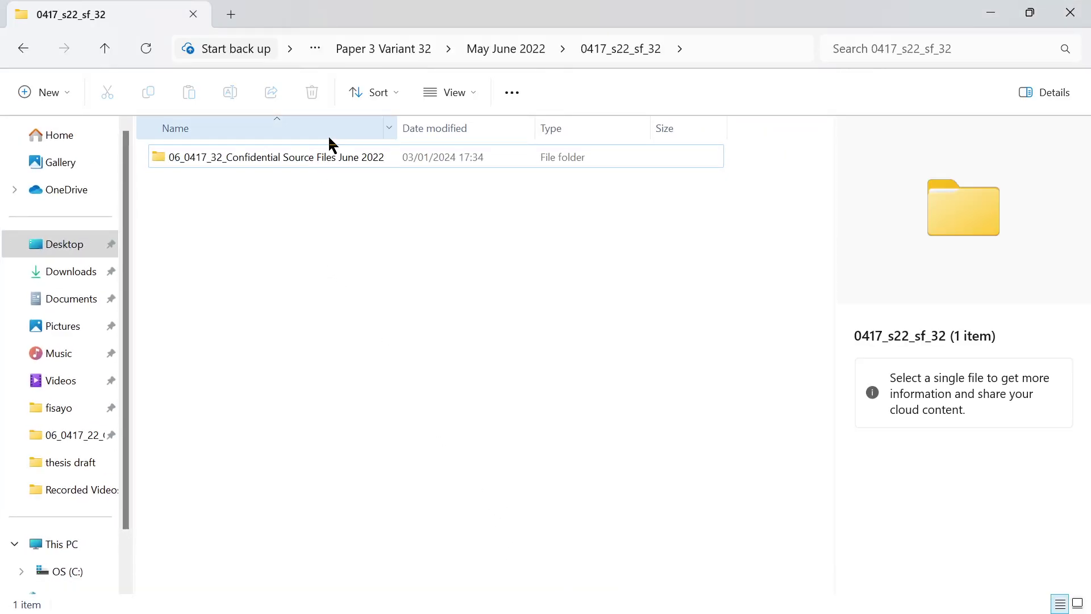
pyautogui.doubleClick(329, 154)
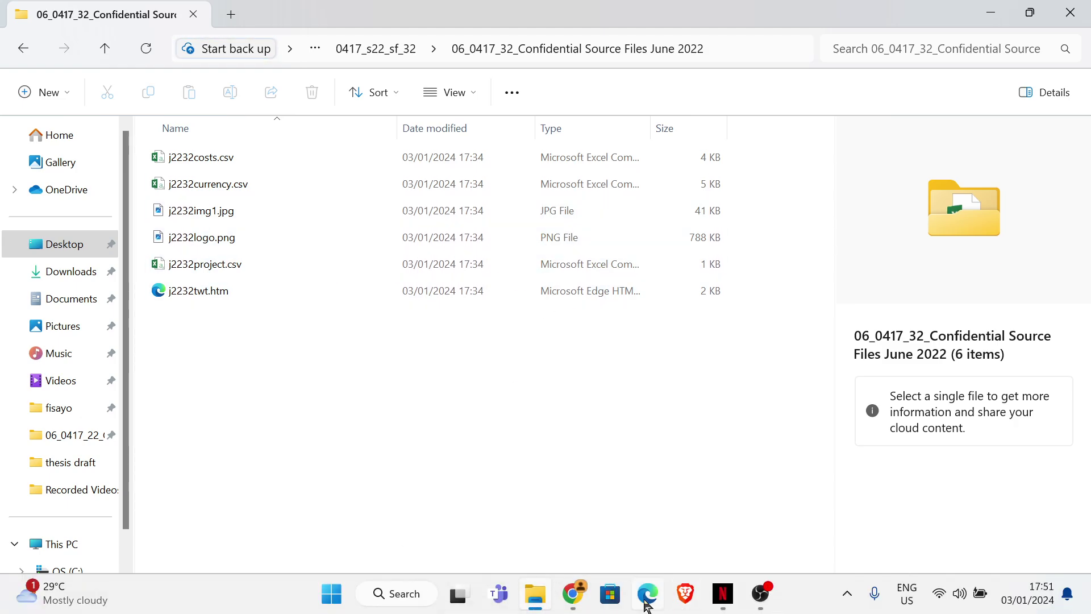
# Read the Task 1 instructions in the exam paper and create a blank document in Word.
pyautogui.moveTo(647, 603)
pyautogui.click(575, 499)
pyautogui.scroll(-6, 399, 382)
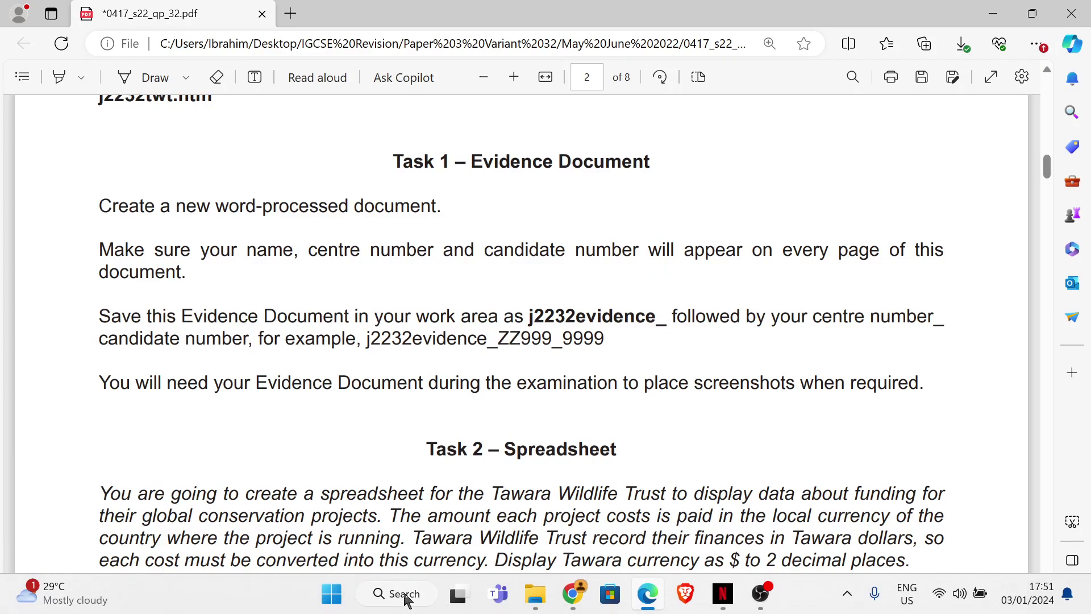
pyautogui.click(398, 593)
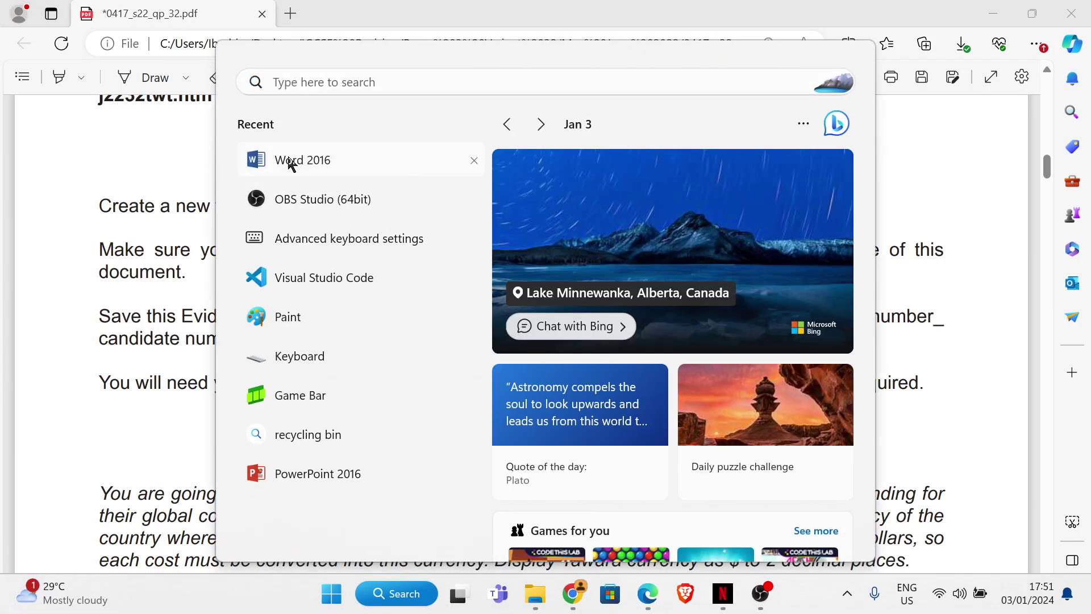
pyautogui.click(933, 129)
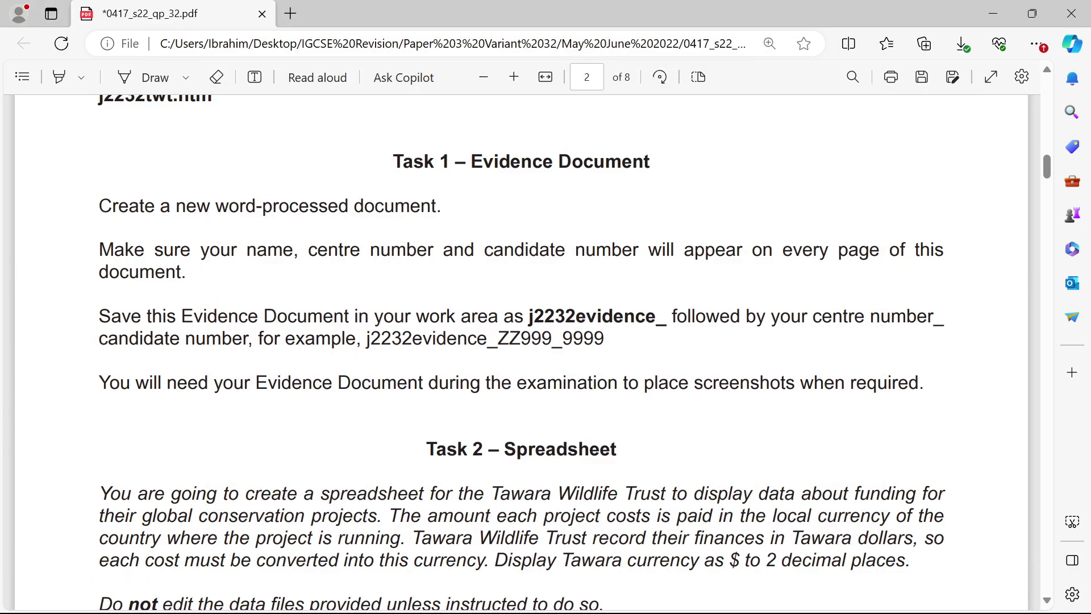
pyautogui.click(773, 593)
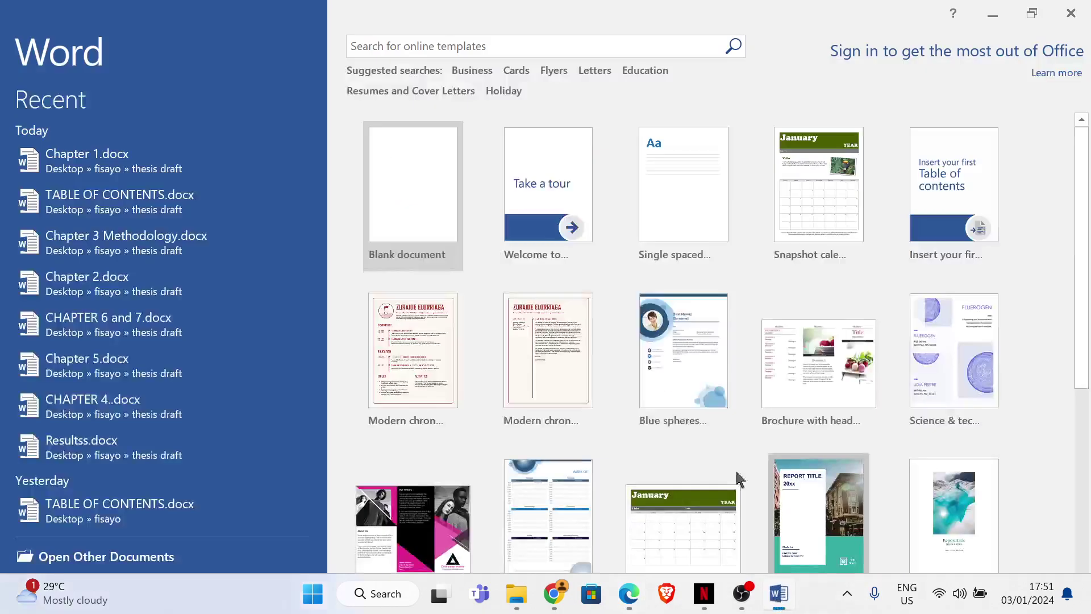
pyautogui.click(418, 207)
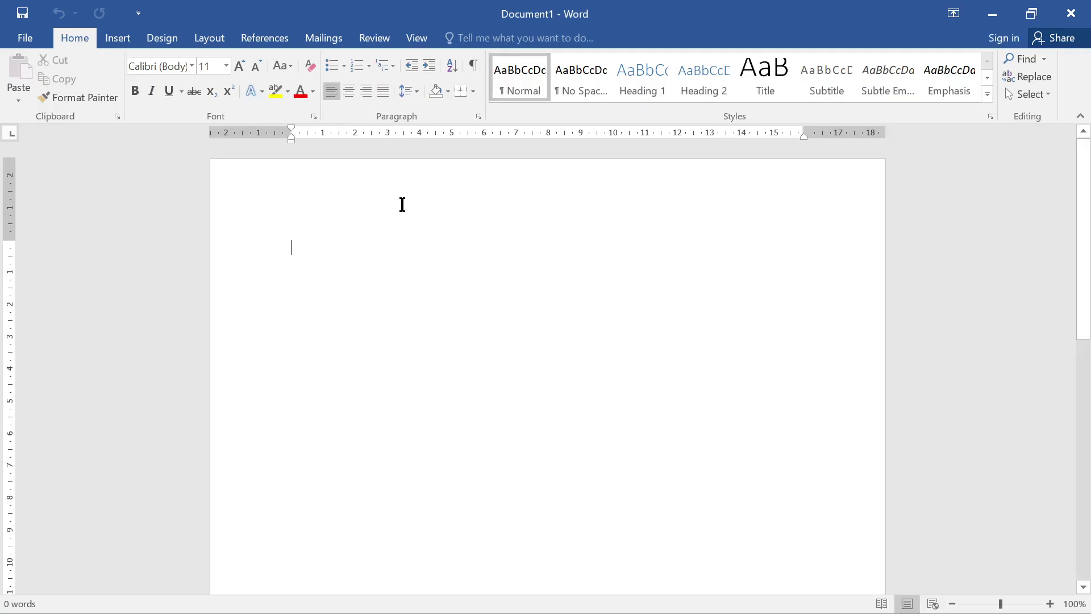
# Insert the built-in Blank (Three Columns) header into the document.
pyautogui.click(116, 40)
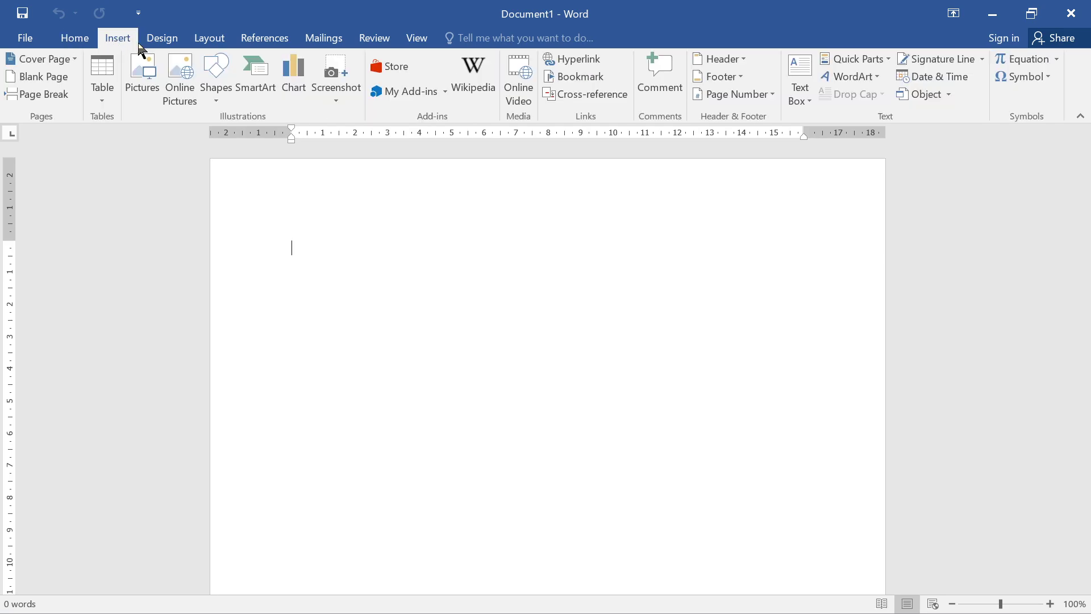
pyautogui.click(717, 59)
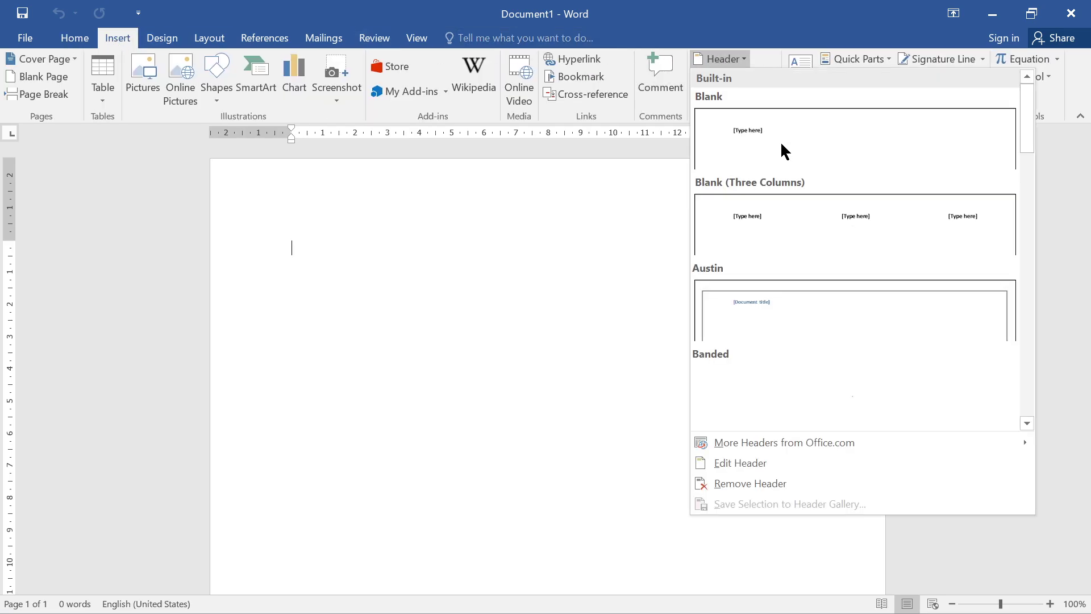
pyautogui.click(789, 230)
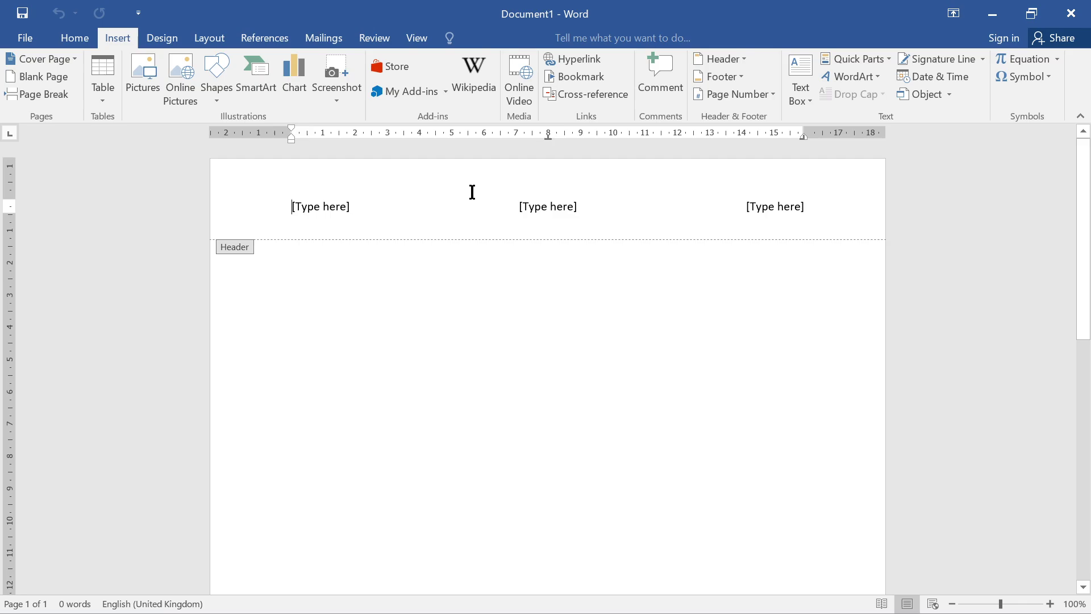
# Fill the header's three placeholders with the candidate's name, centre number and candidate number, and return to the document body.
pyautogui.click(312, 207)
pyautogui.write('Rebecca')
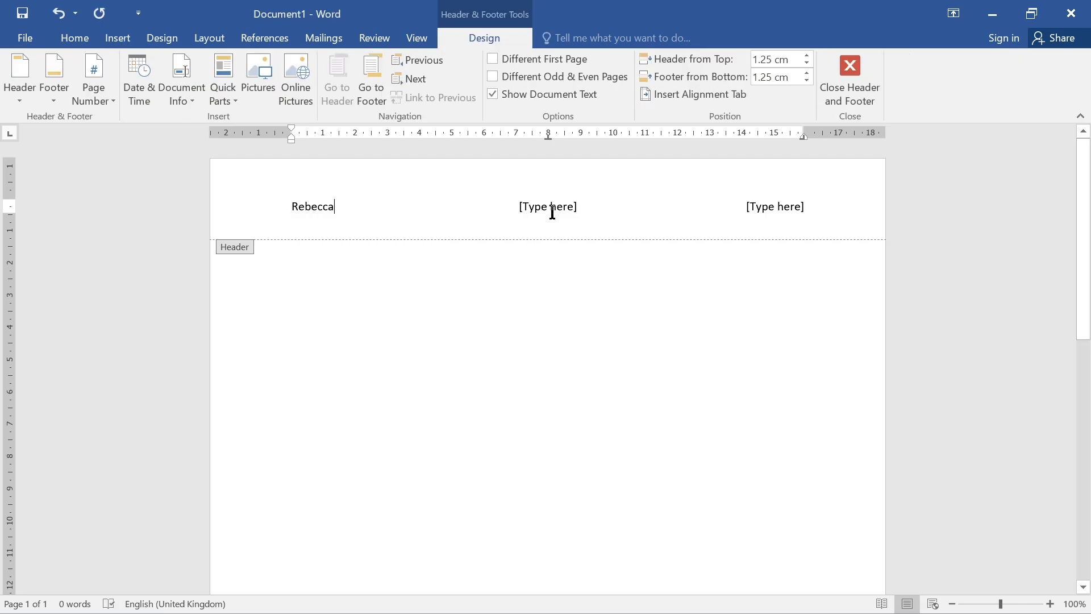
pyautogui.click(547, 207)
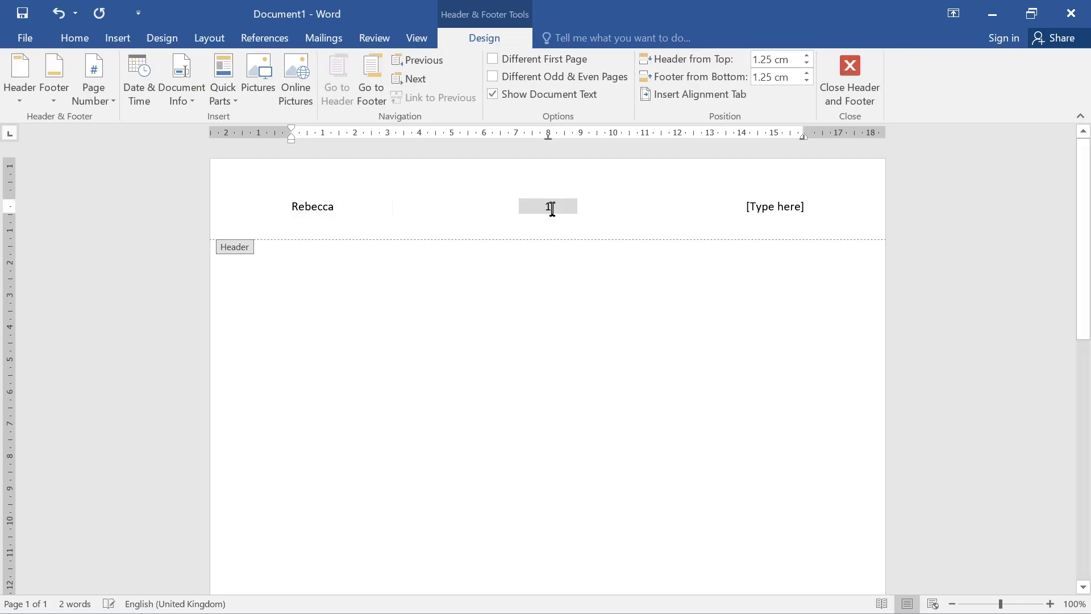
pyautogui.write('1234')
pyautogui.click(773, 207)
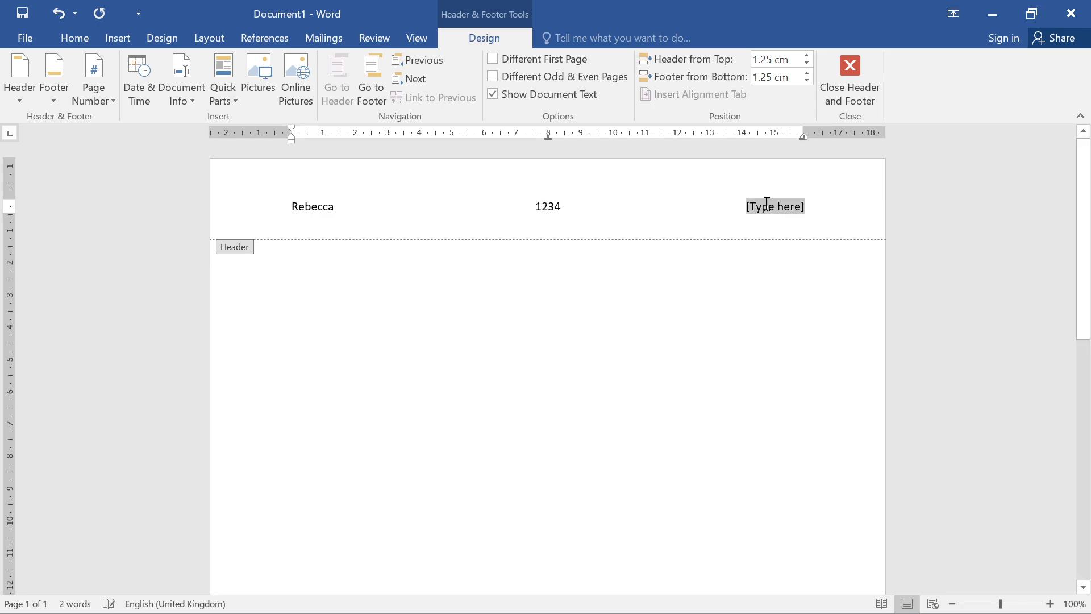
pyautogui.write('5678')
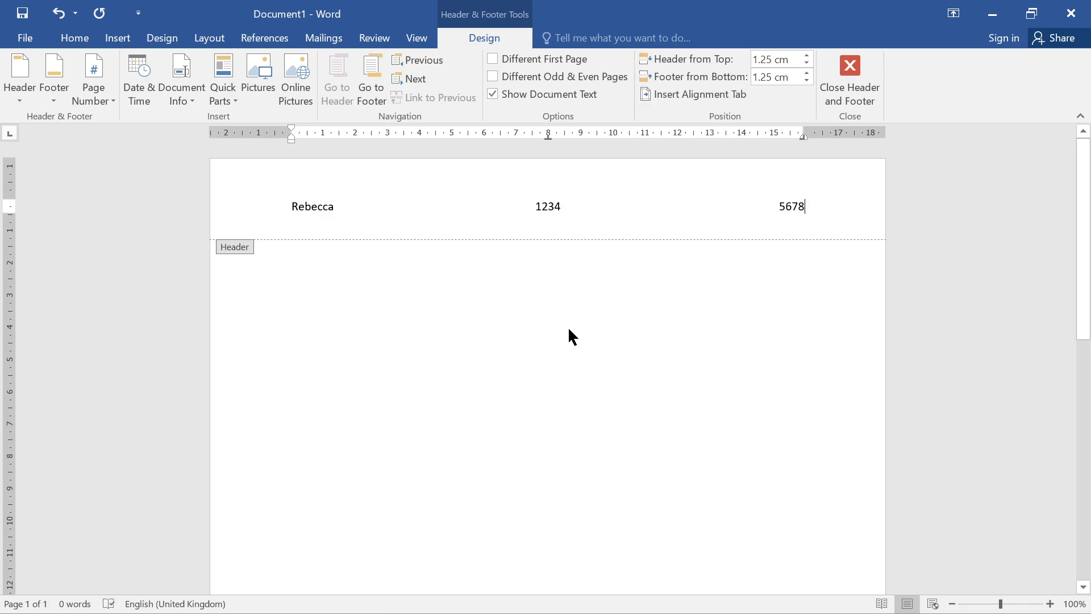
pyautogui.doubleClick(468, 380)
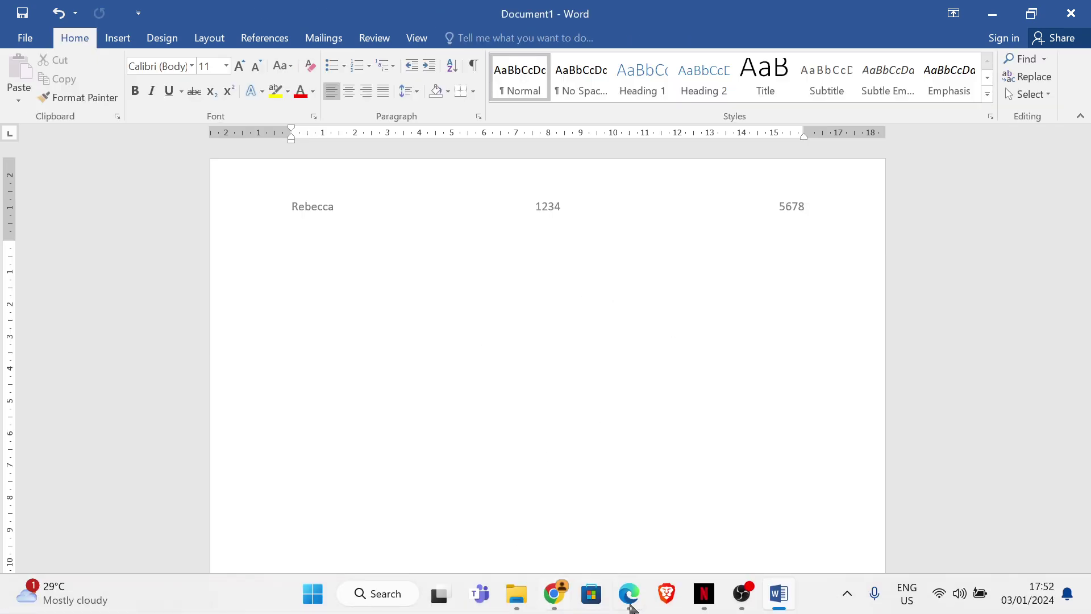
# Copy the file name prefix j2232evidence_ from Task 1 of the exam paper in Edge and check the example name.
pyautogui.click(629, 600)
pyautogui.scroll(-1, 199, 272)
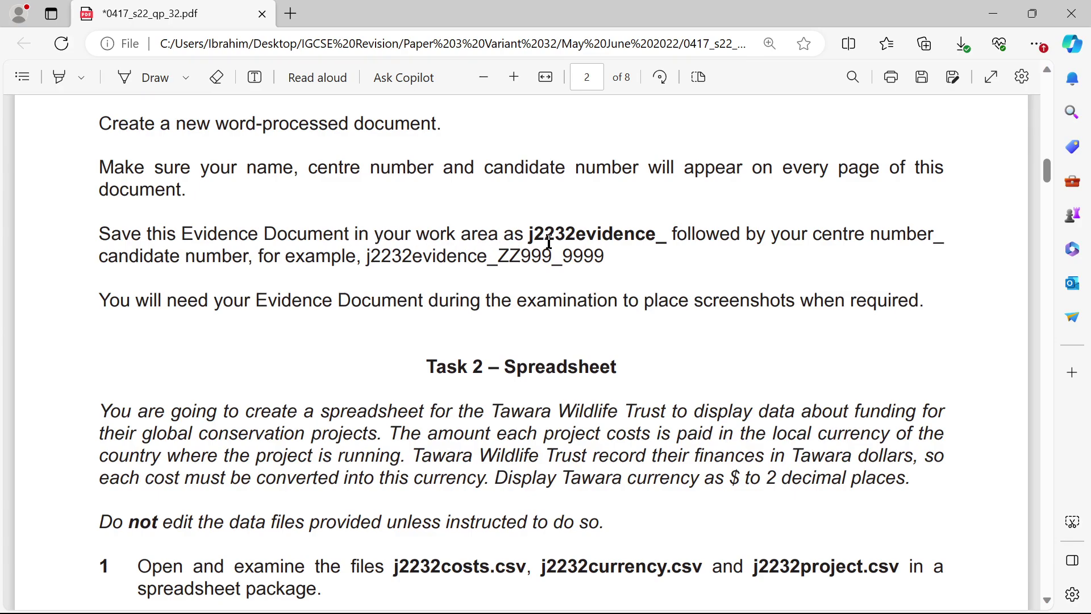
pyautogui.moveTo(526, 238); pyautogui.dragTo(664, 238)
pyautogui.rightClick(649, 232)
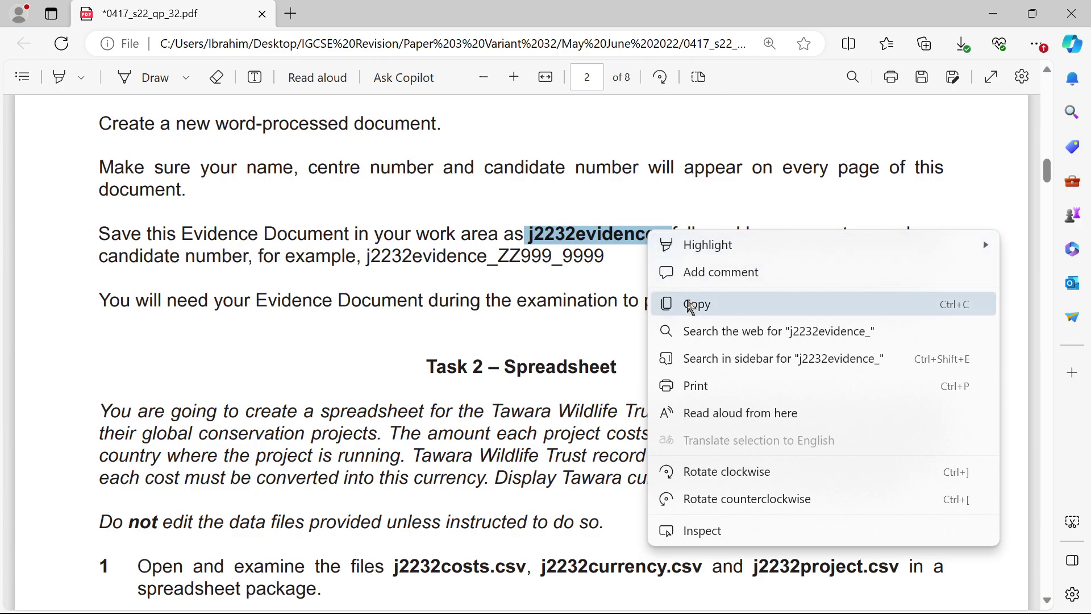
pyautogui.click(690, 307)
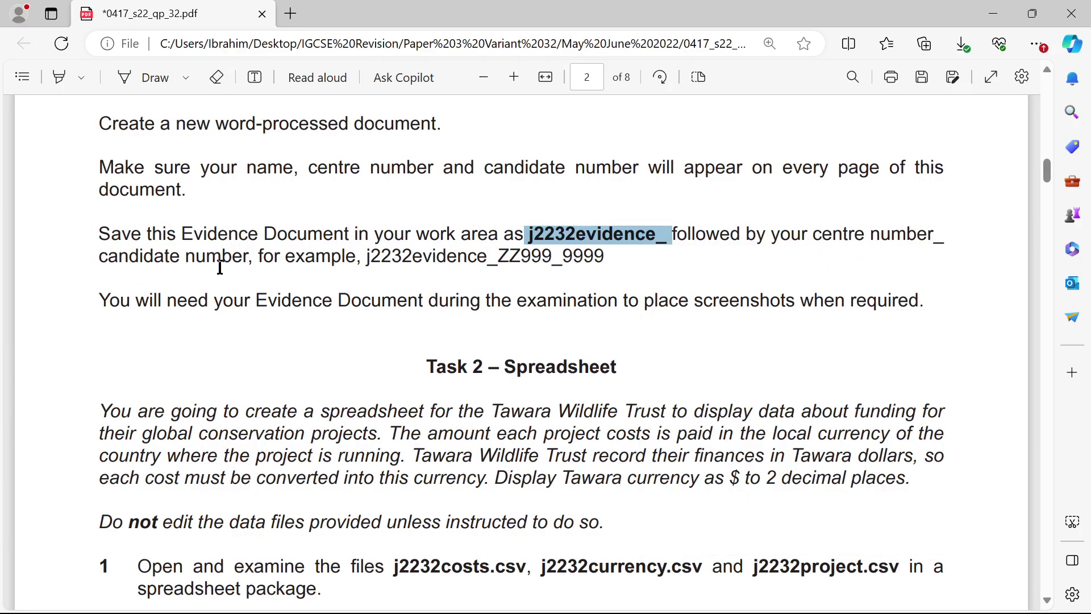
pyautogui.moveTo(365, 263); pyautogui.dragTo(609, 255)
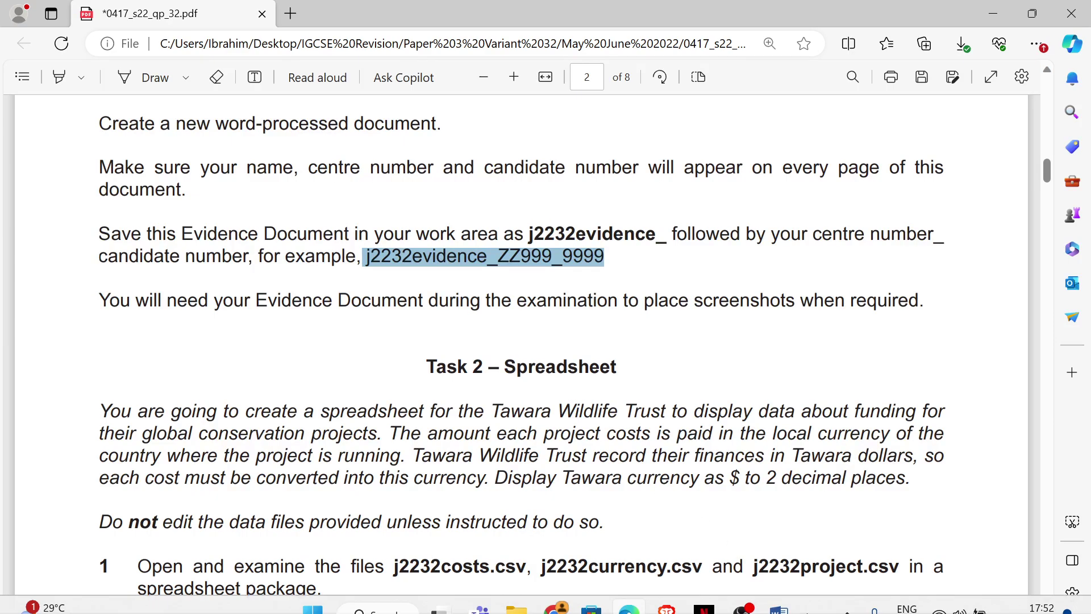
# Start saving the Word document under a new name in the May June 2022 folder 06_0417_32_Confidential Source Files June 2022.
pyautogui.moveTo(779, 595)
pyautogui.click(785, 529)
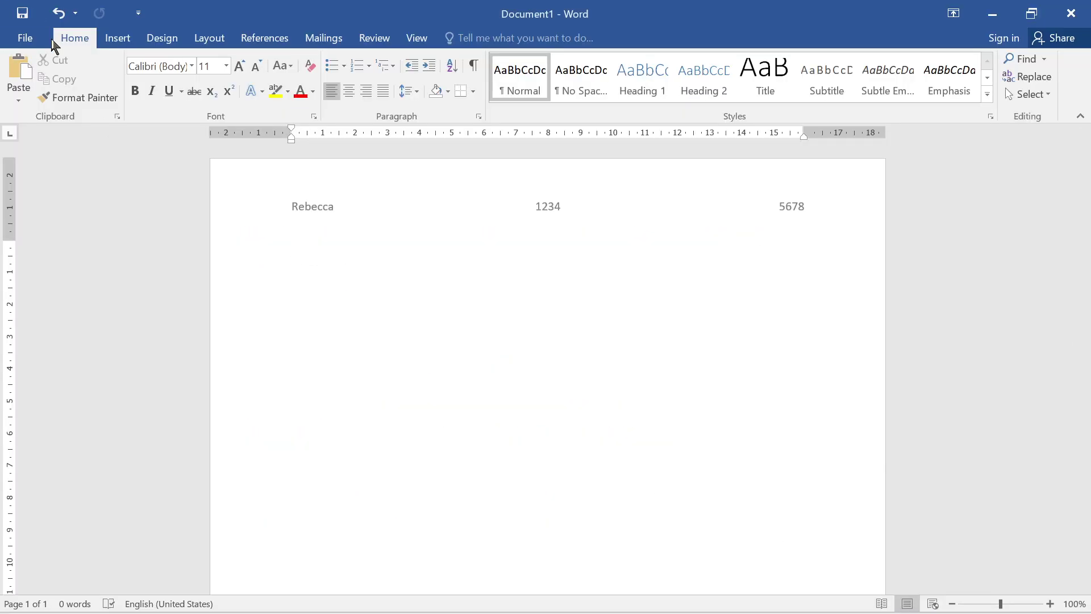
pyautogui.click(25, 38)
pyautogui.click(56, 176)
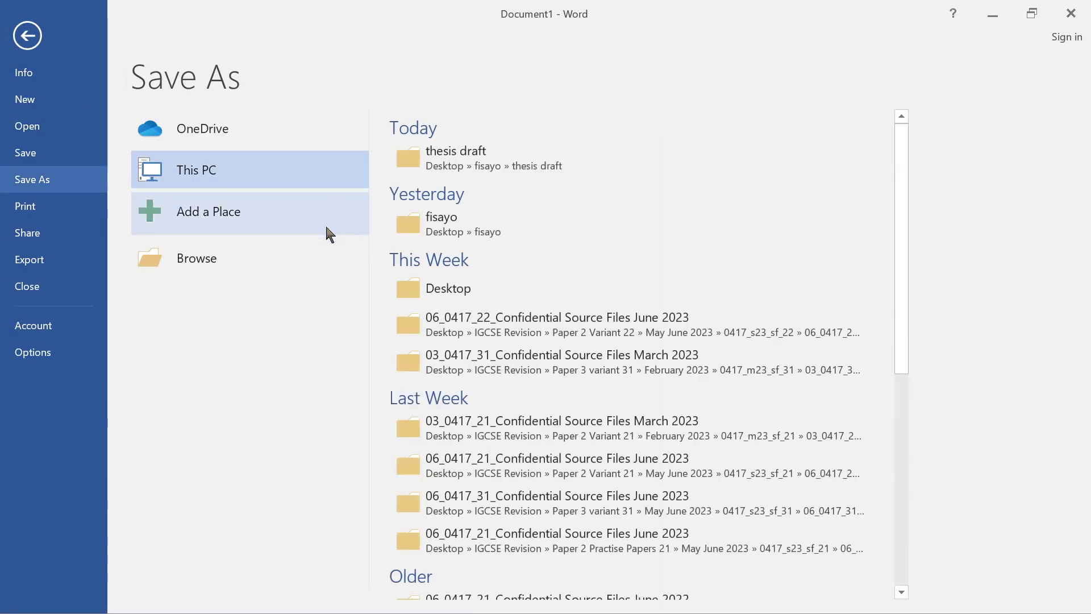
pyautogui.click(205, 264)
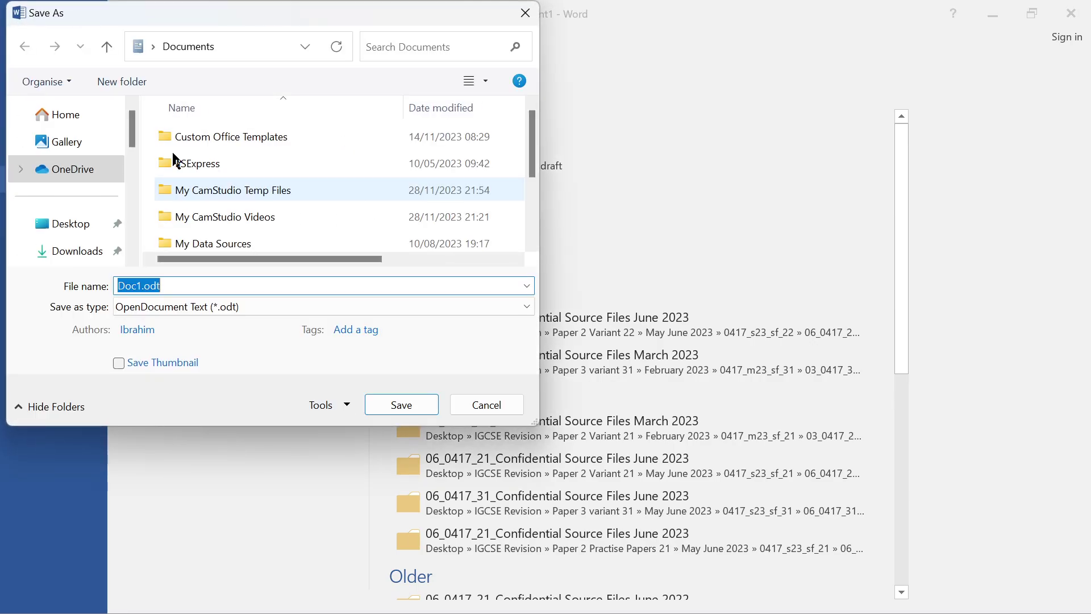
pyautogui.scroll(-1, 127, 172)
pyautogui.click(94, 166)
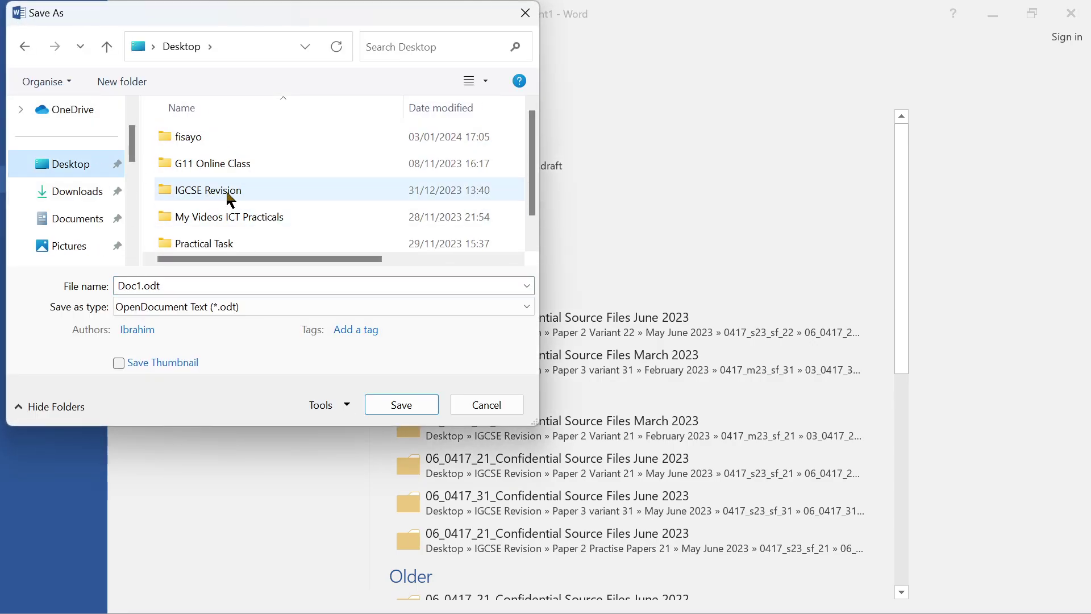
pyautogui.doubleClick(227, 194)
pyautogui.click(239, 219)
pyautogui.doubleClick(239, 219)
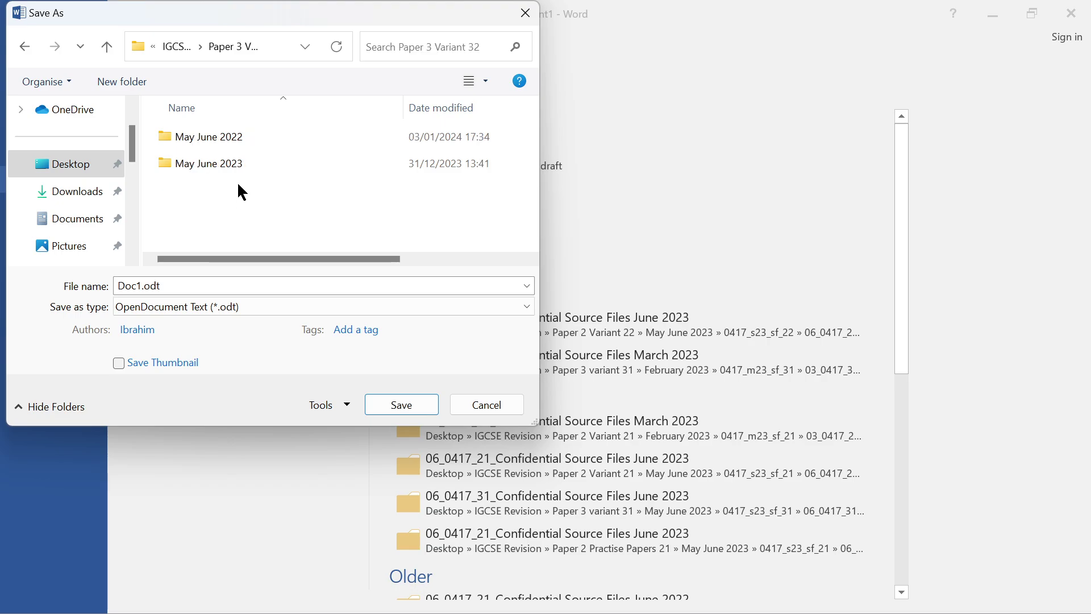
pyautogui.doubleClick(249, 136)
pyautogui.doubleClick(248, 138)
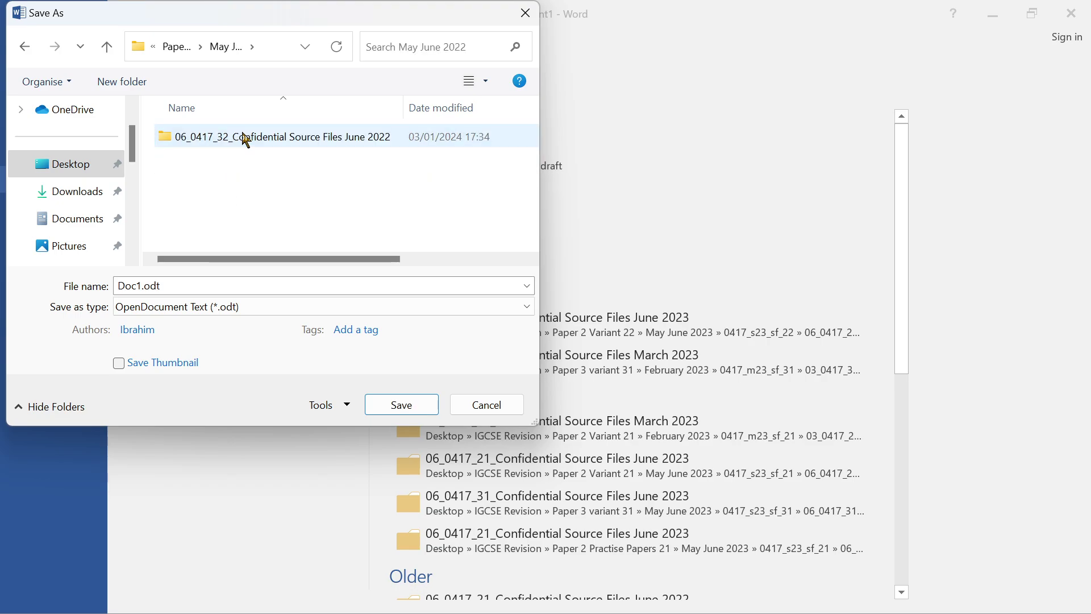
pyautogui.doubleClick(244, 138)
# Save the document in Word Document (.docx) format, named j2232evidence_ followed by the centre number, an underscore and the candidate number.
pyautogui.doubleClick(176, 287)
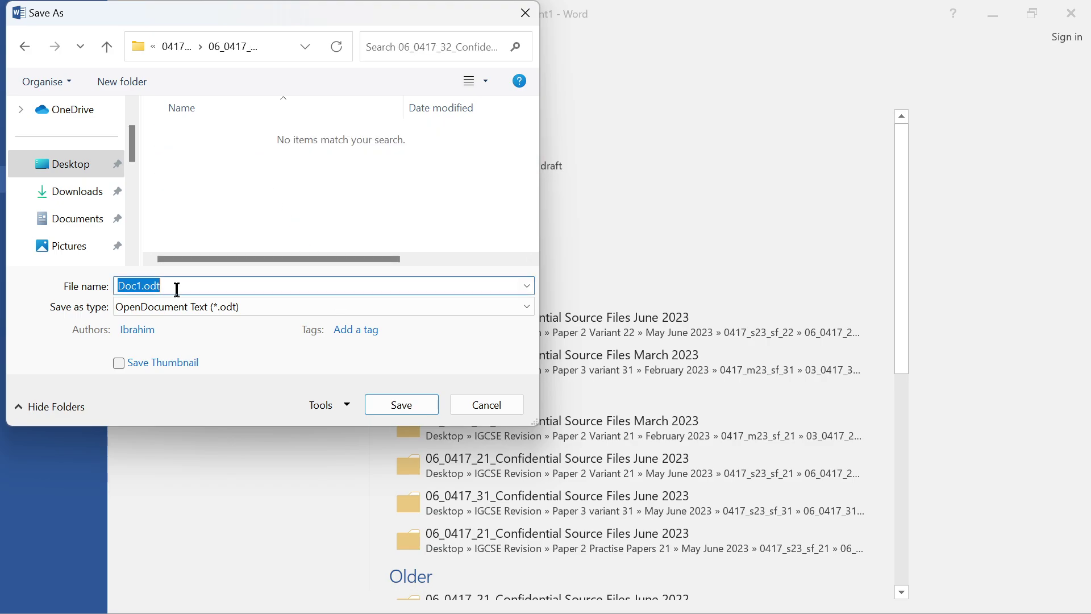
pyautogui.write('j2232evidence_')
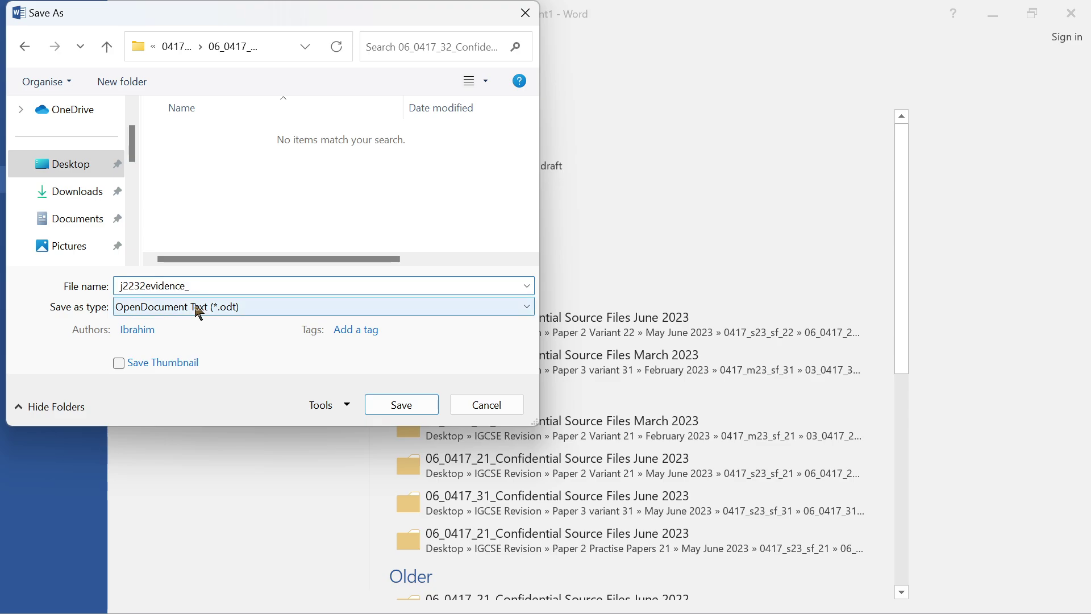
pyautogui.moveTo(382, 608)
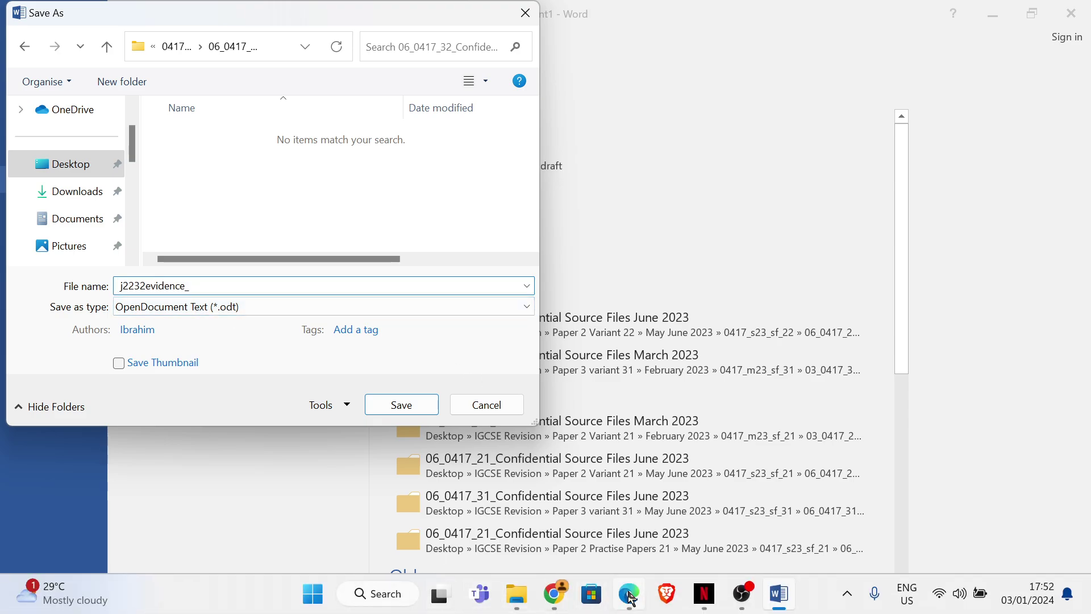
pyautogui.moveTo(631, 596)
pyautogui.moveTo(592, 543)
pyautogui.write('5678')
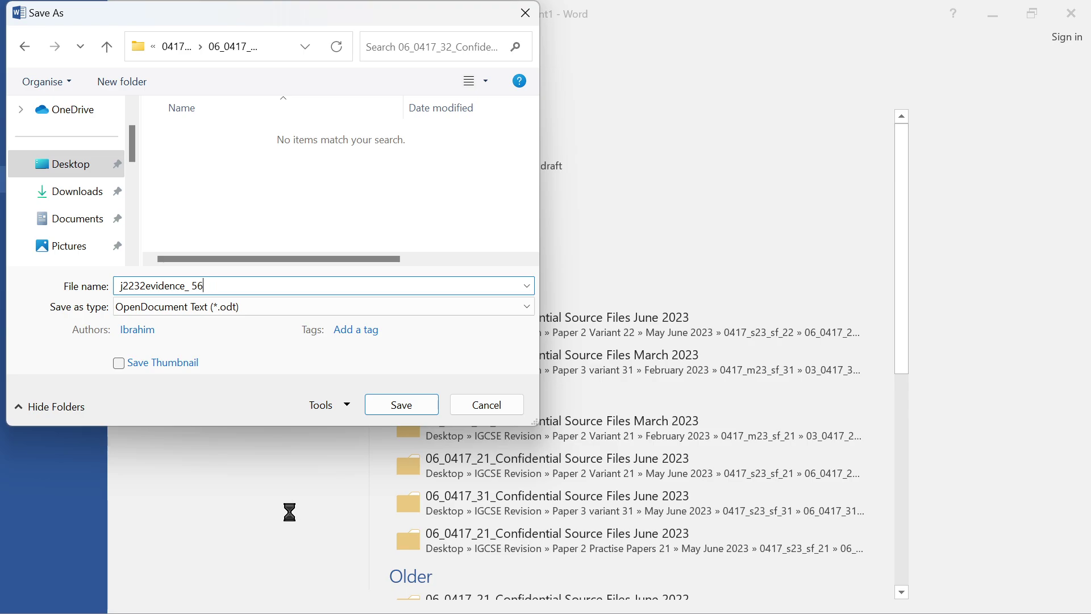
pyautogui.press('BackSpace')
pyautogui.write('1234_5678')
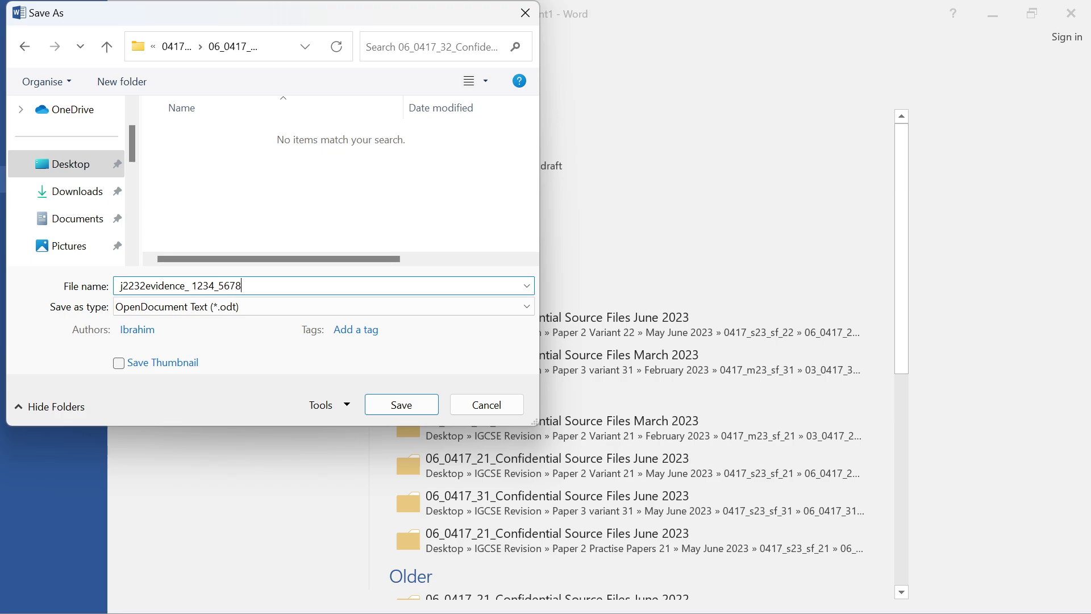
pyautogui.click(298, 307)
pyautogui.click(233, 324)
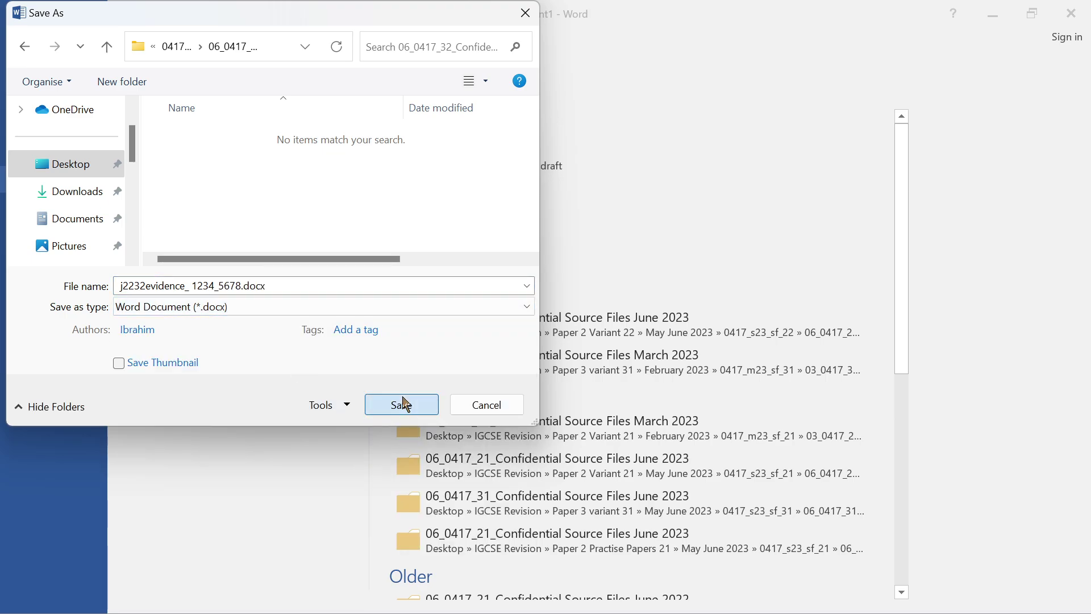
pyautogui.click(400, 404)
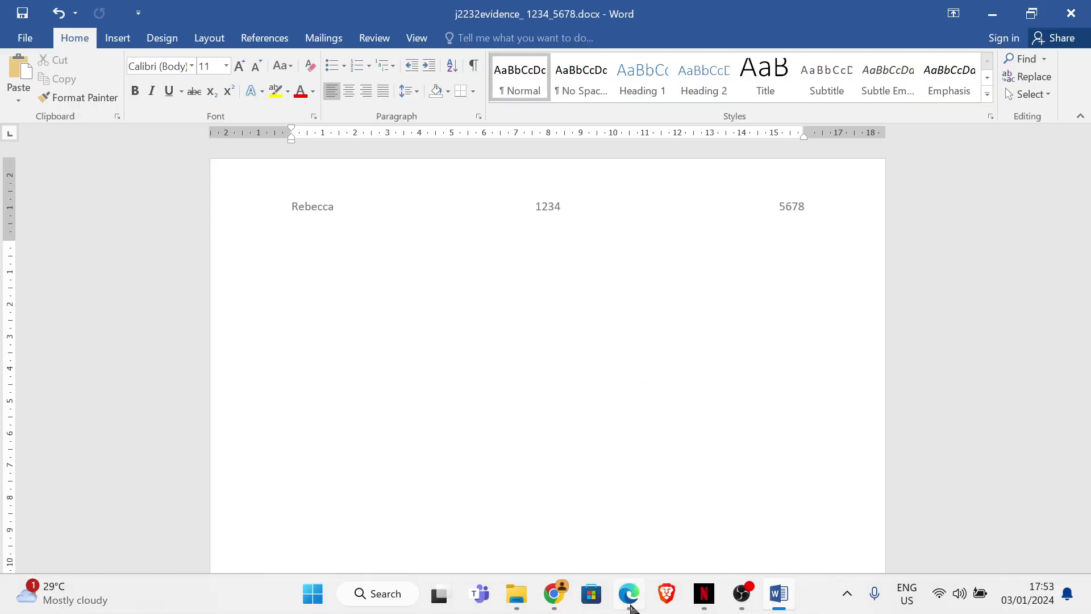
# Switch to the exam paper in Edge and highlight the Task 2 sentence "Display Tawara currency as $ to 2 decimal places.".
pyautogui.click(592, 533)
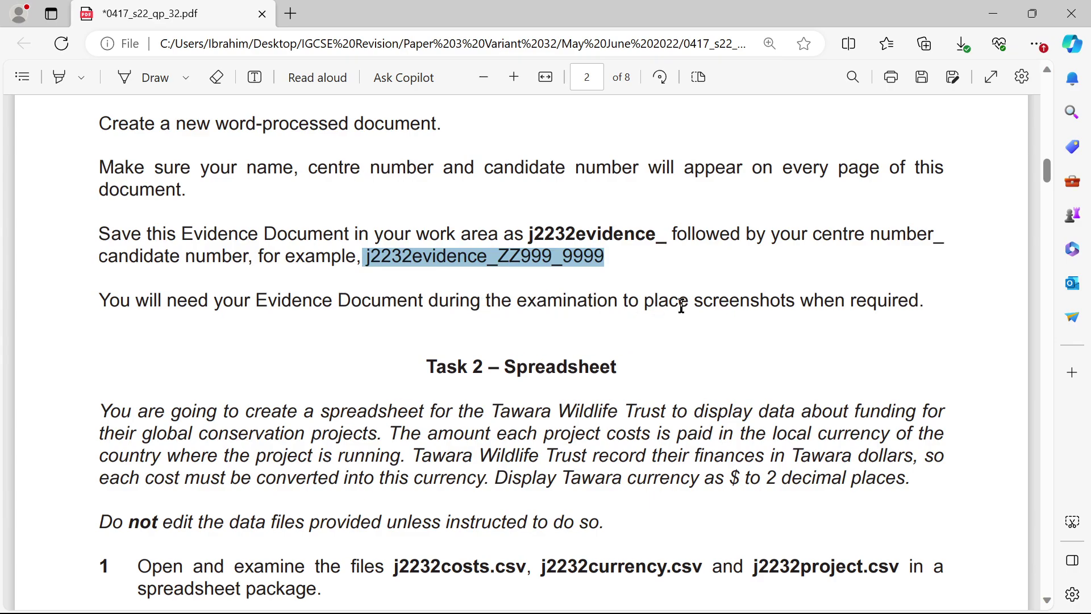
pyautogui.scroll(-3, 677, 295)
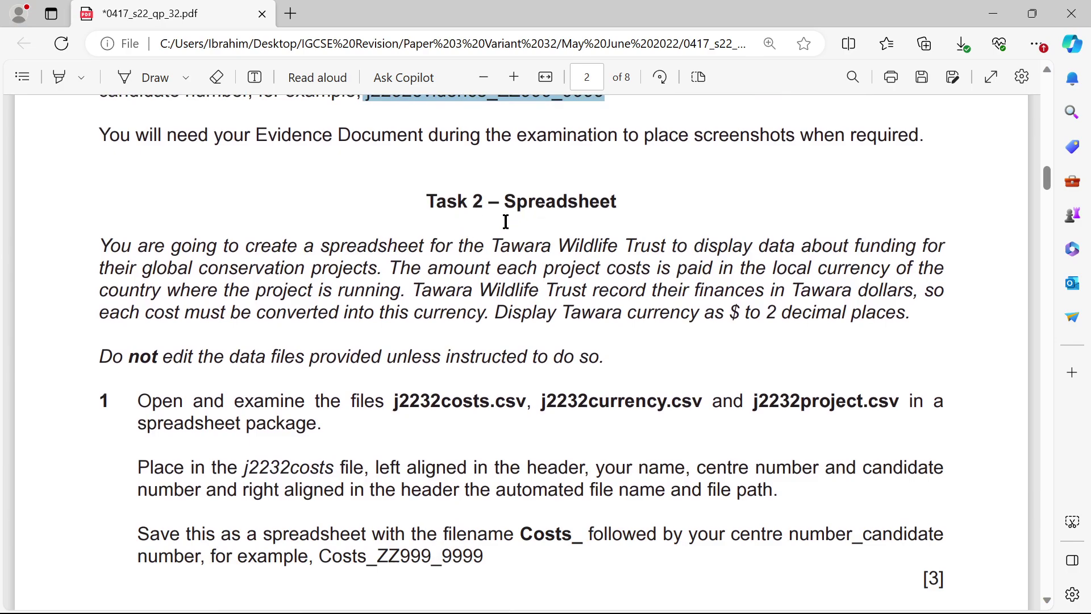
pyautogui.scroll(-2, 503, 218)
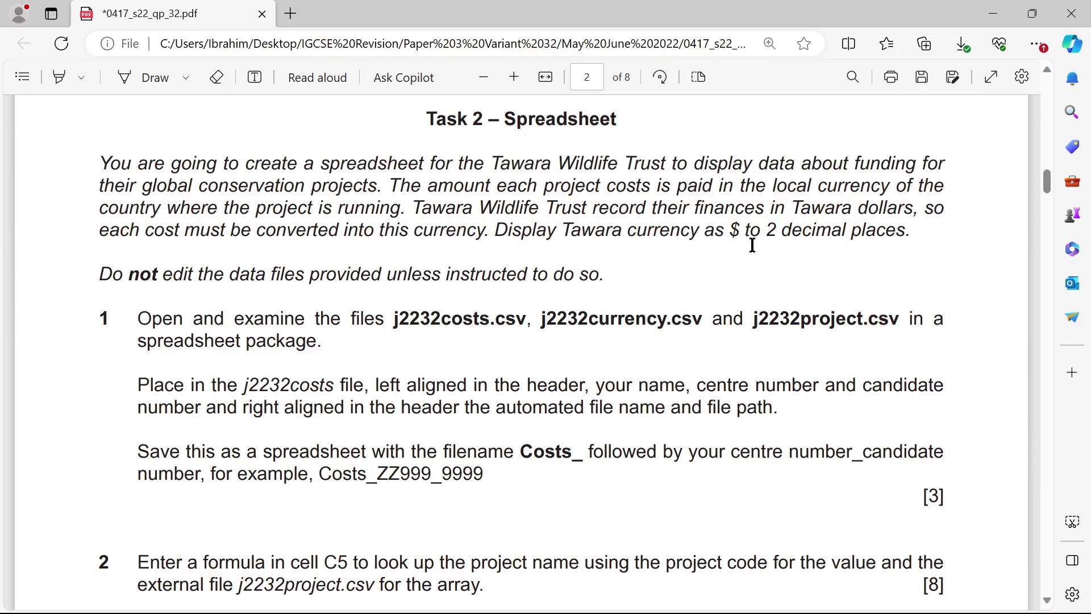
pyautogui.click(57, 77)
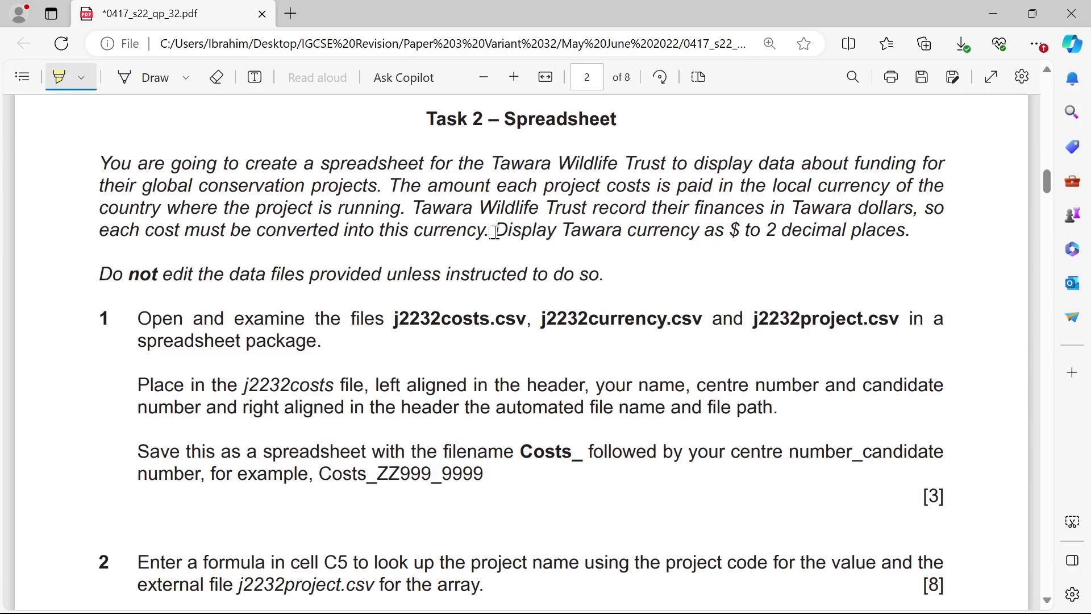
pyautogui.moveTo(489, 230); pyautogui.dragTo(911, 230)
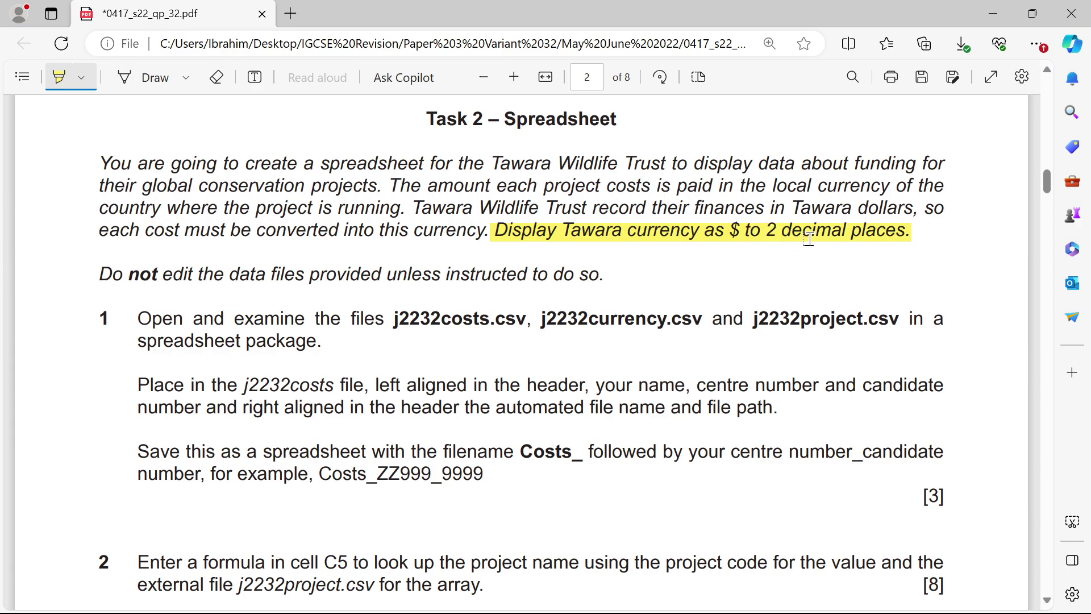
# Open j2232costs.csv, j2232currency.csv and j2232project.csv in Excel from the June 2022 source files folder in File Explorer.
pyautogui.scroll(-2, 284, 304)
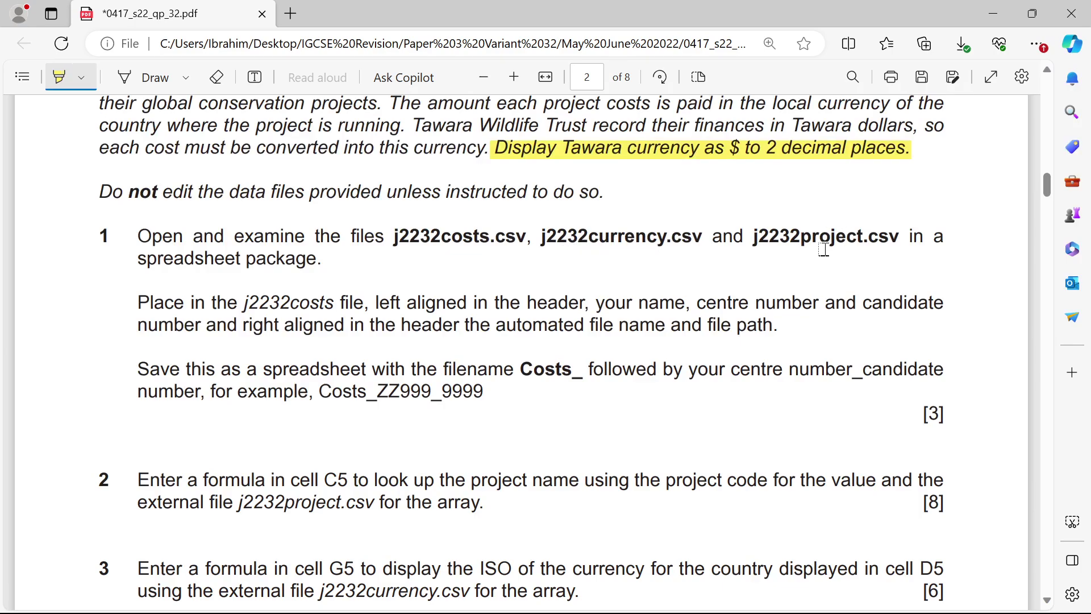
pyautogui.moveTo(604, 609)
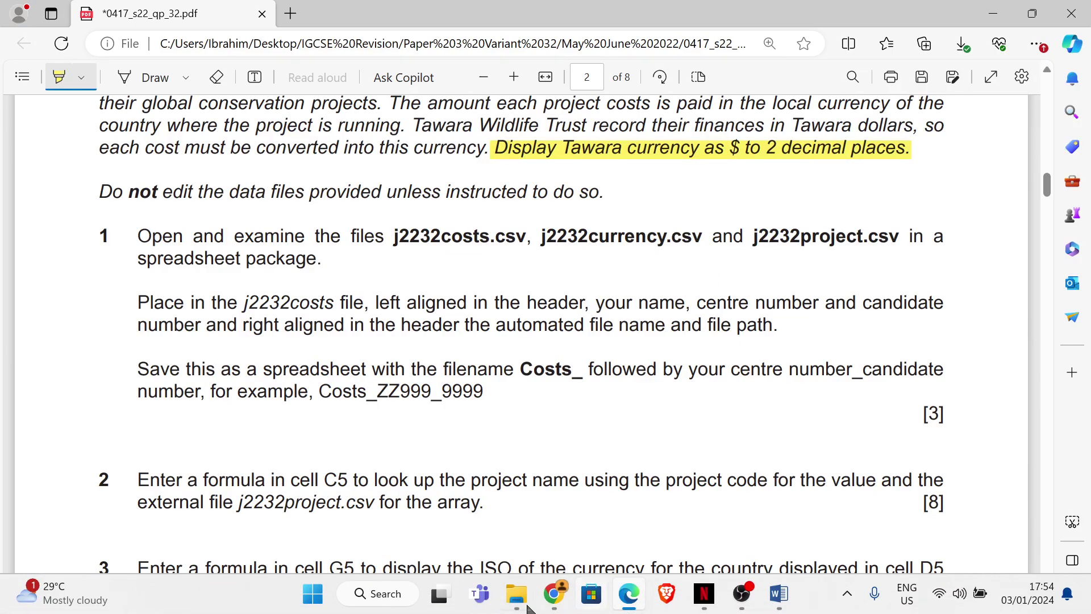
pyautogui.moveTo(513, 608)
pyautogui.click(514, 564)
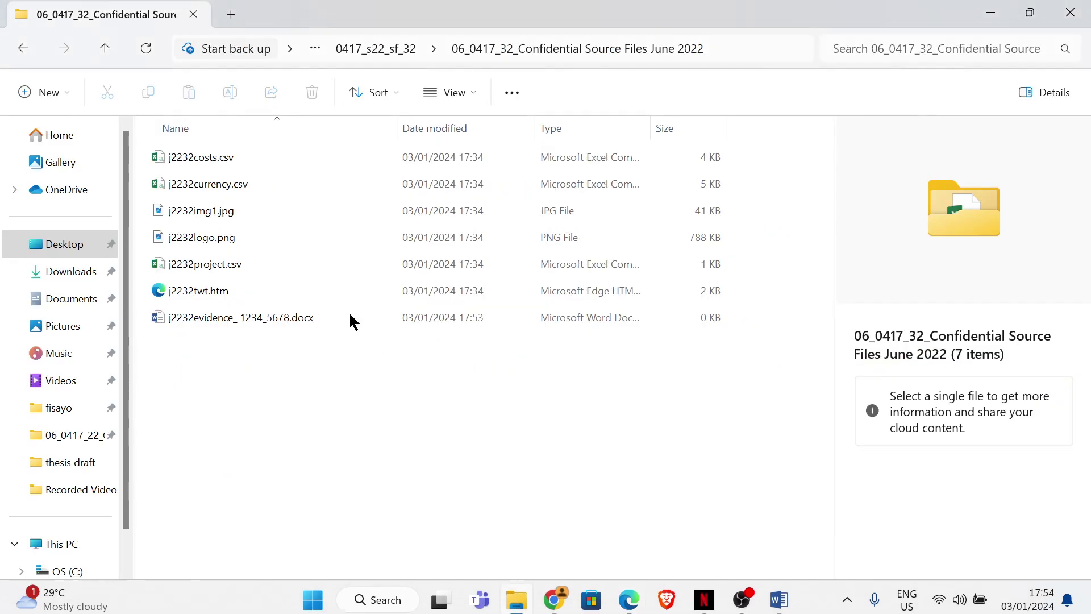
pyautogui.doubleClick(230, 159)
pyautogui.click(231, 183)
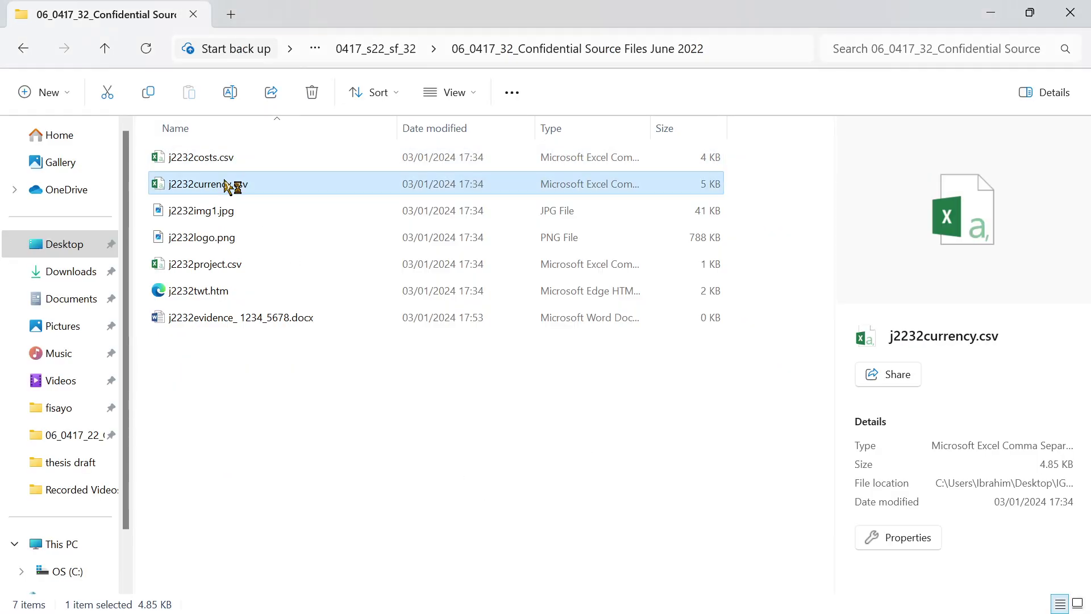
pyautogui.click(226, 265)
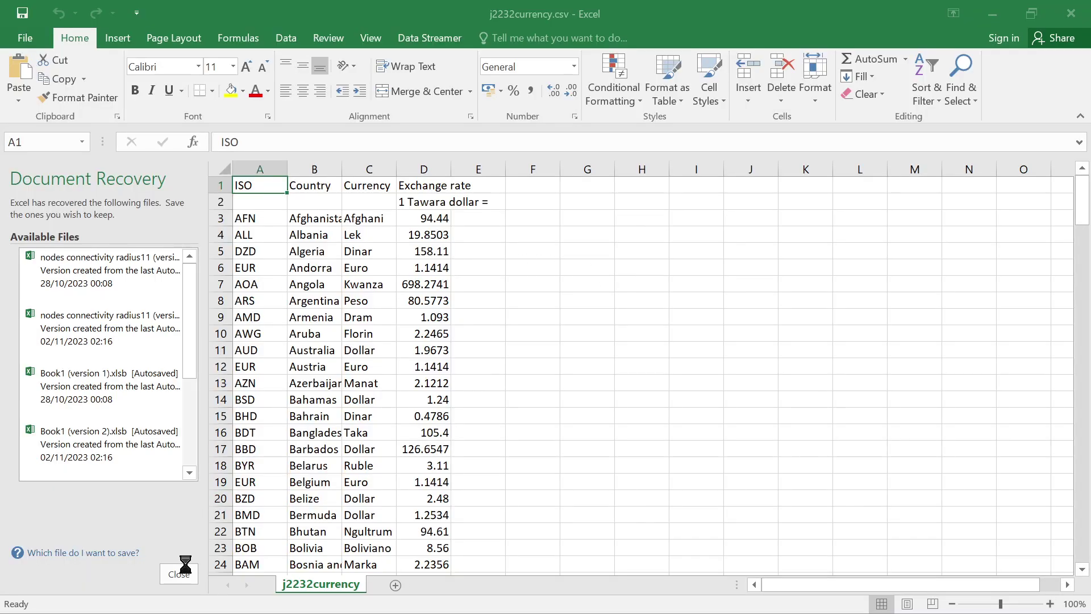
# Fit the widths of columns A and B in j2232project.csv to their contents.
pyautogui.click(178, 574)
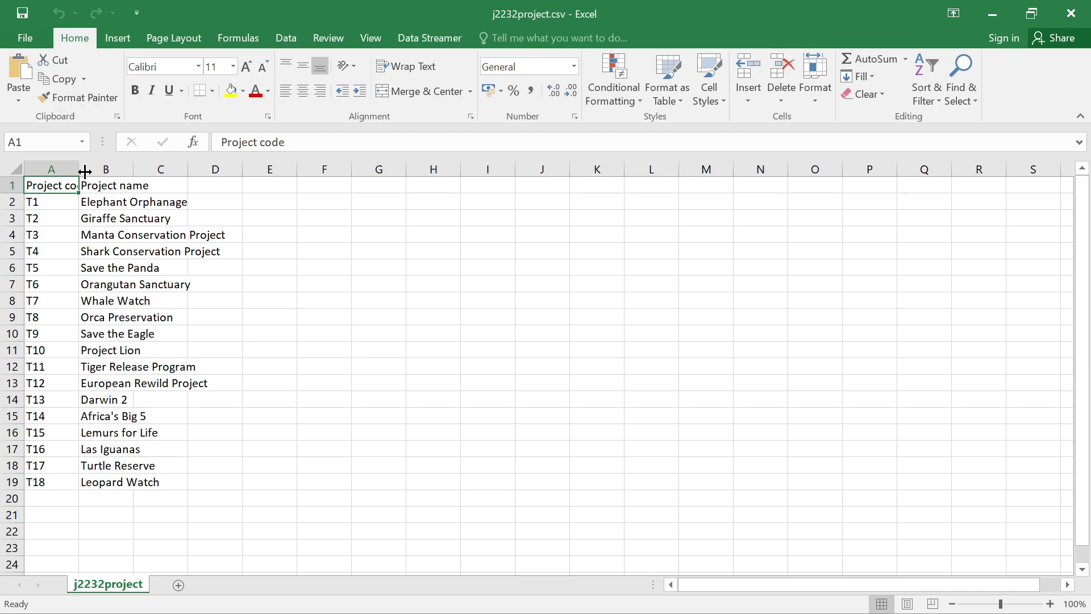
pyautogui.doubleClick(133, 169)
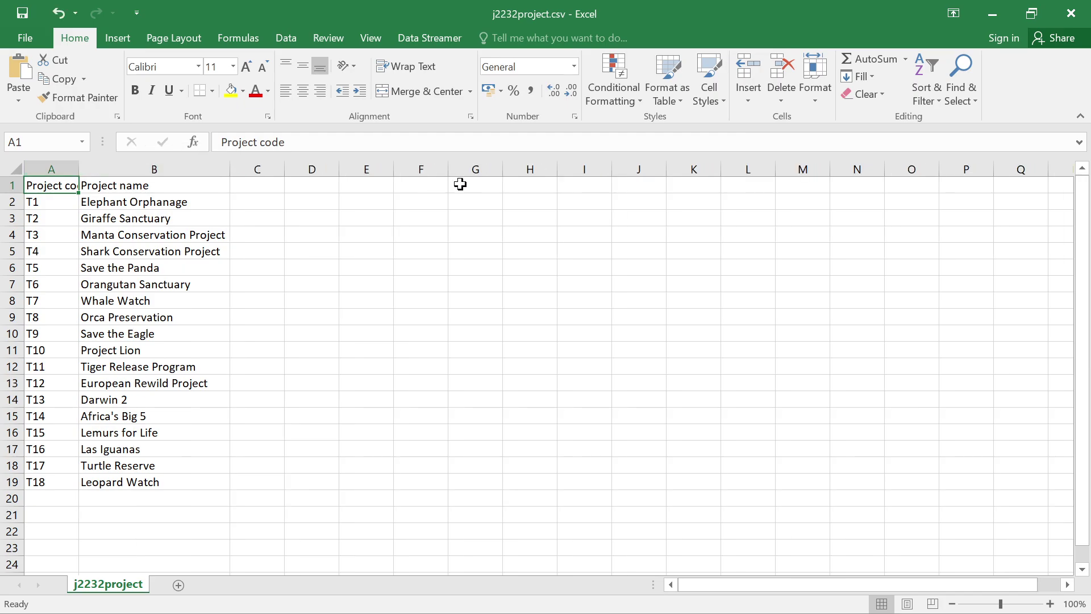
pyautogui.doubleClick(78, 170)
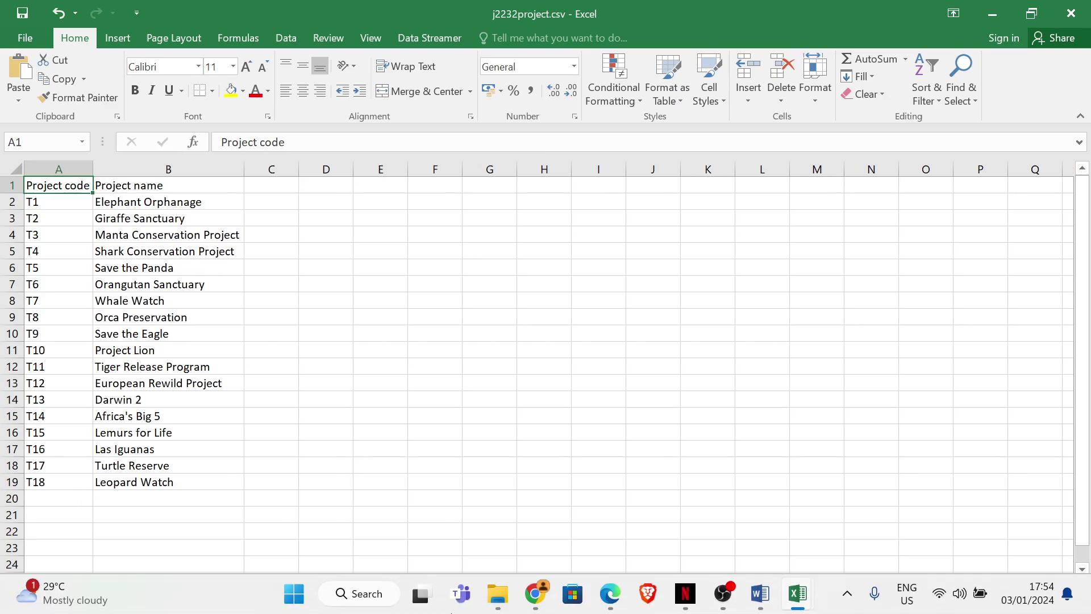
# Switch to j2232costs.csv and fit the widths of columns A, B, C, E and F to their contents.
pyautogui.moveTo(804, 602)
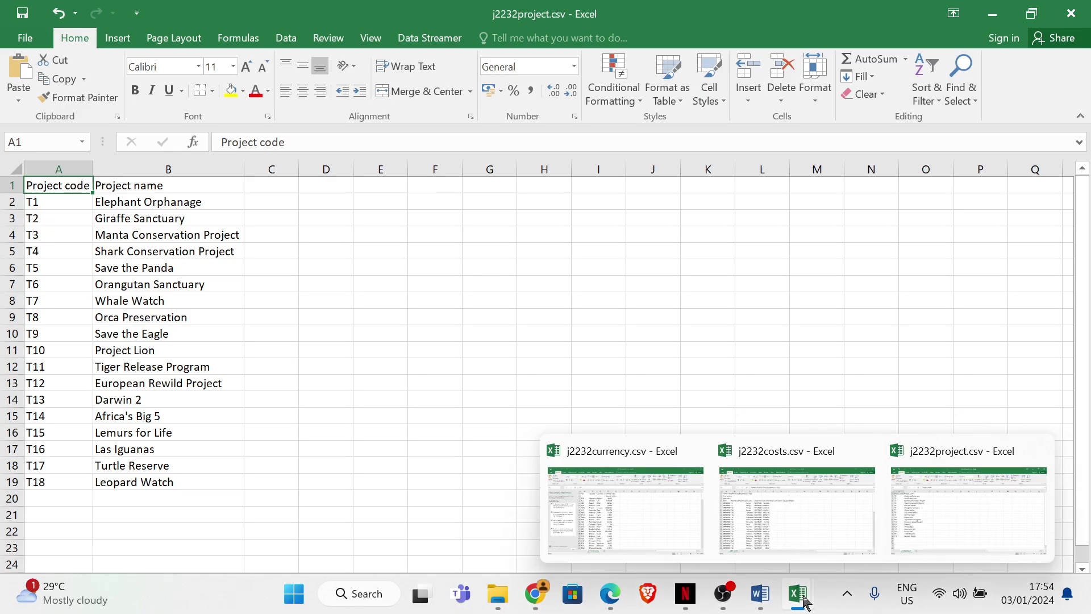
pyautogui.click(757, 537)
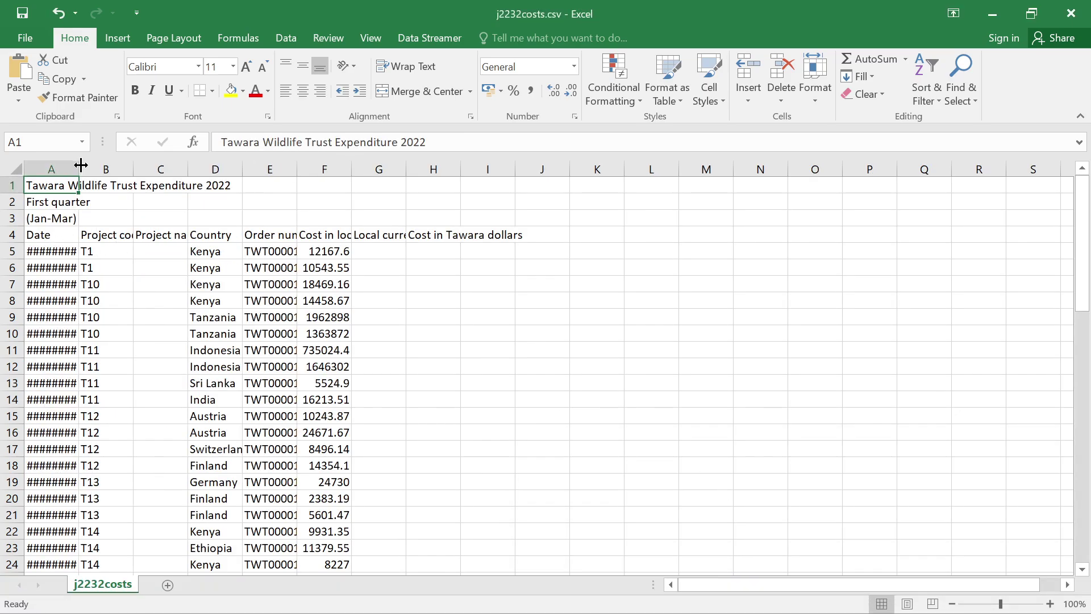
pyautogui.doubleClick(81, 163)
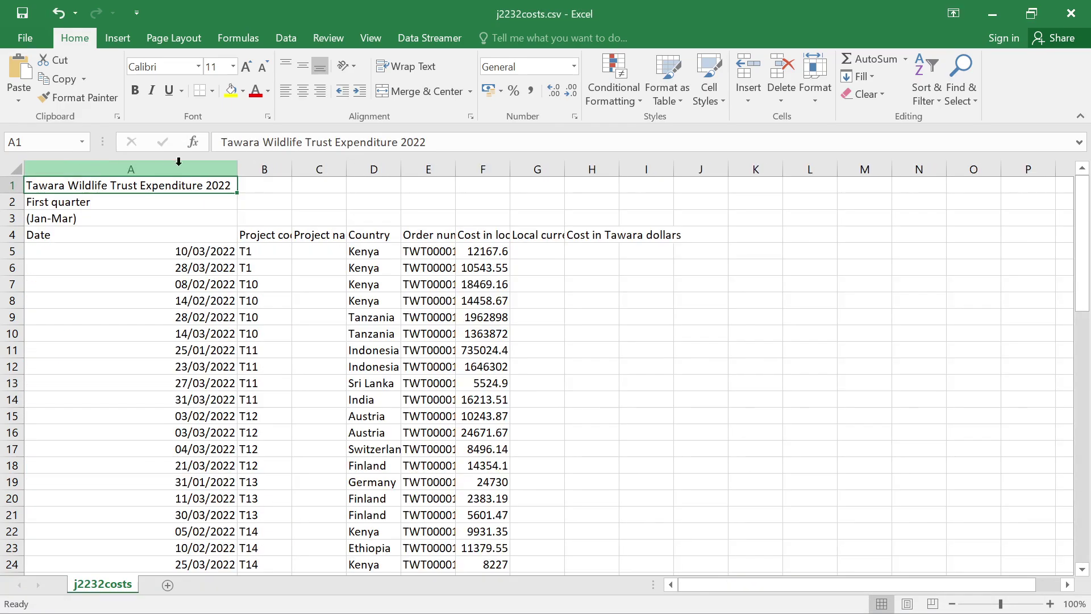
pyautogui.doubleClick(291, 169)
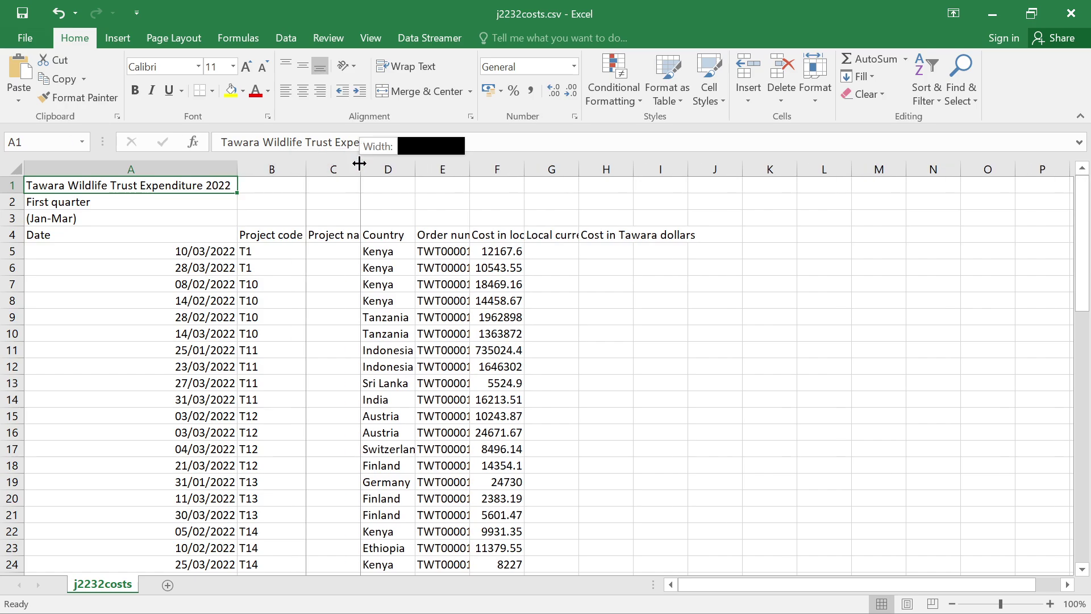
pyautogui.doubleClick(360, 169)
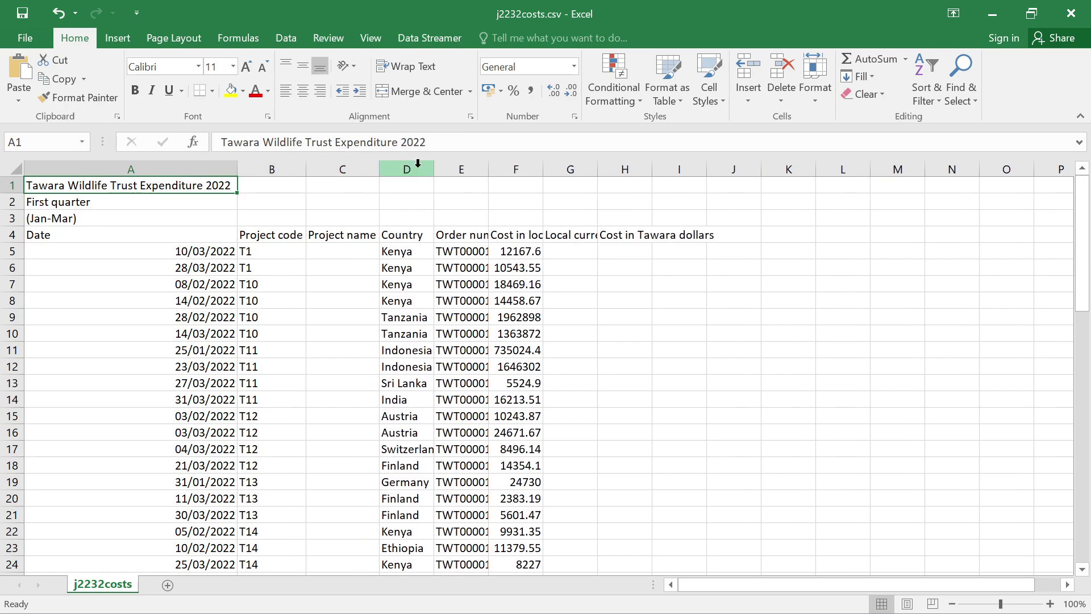
pyautogui.doubleClick(488, 169)
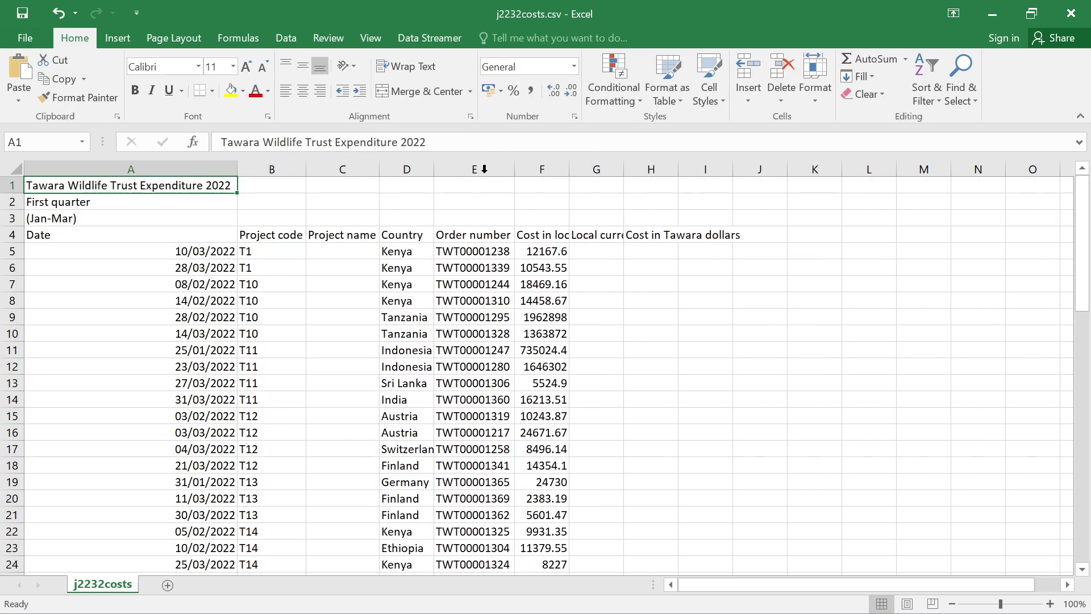
pyautogui.doubleClick(569, 170)
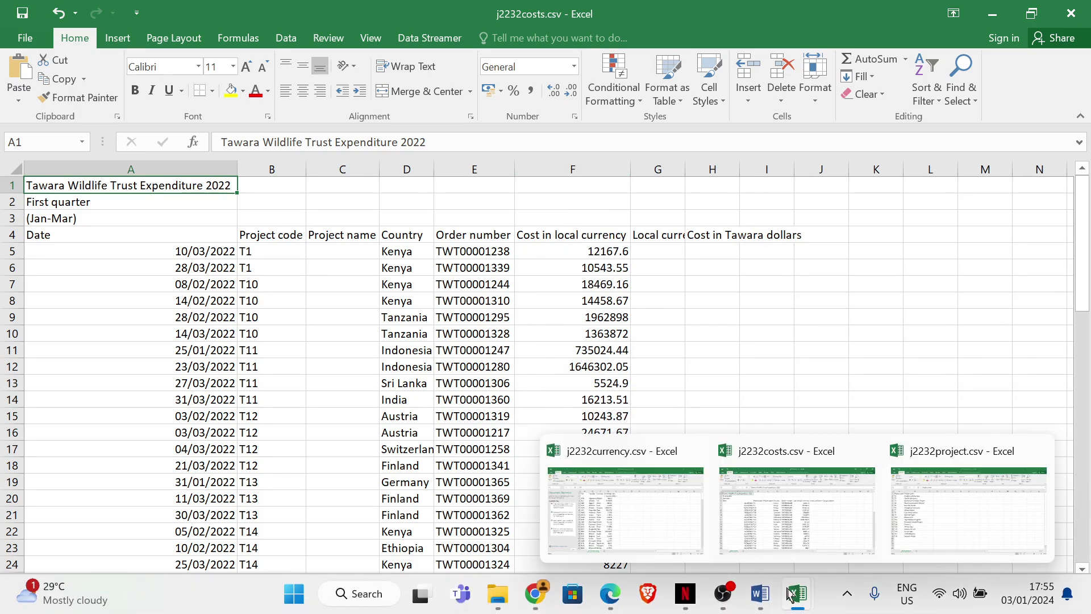
# In j2232currency.csv, dismiss Document Recovery while keeping the recovered files, and fit the width of column D to its contents.
pyautogui.moveTo(797, 593)
pyautogui.click(591, 526)
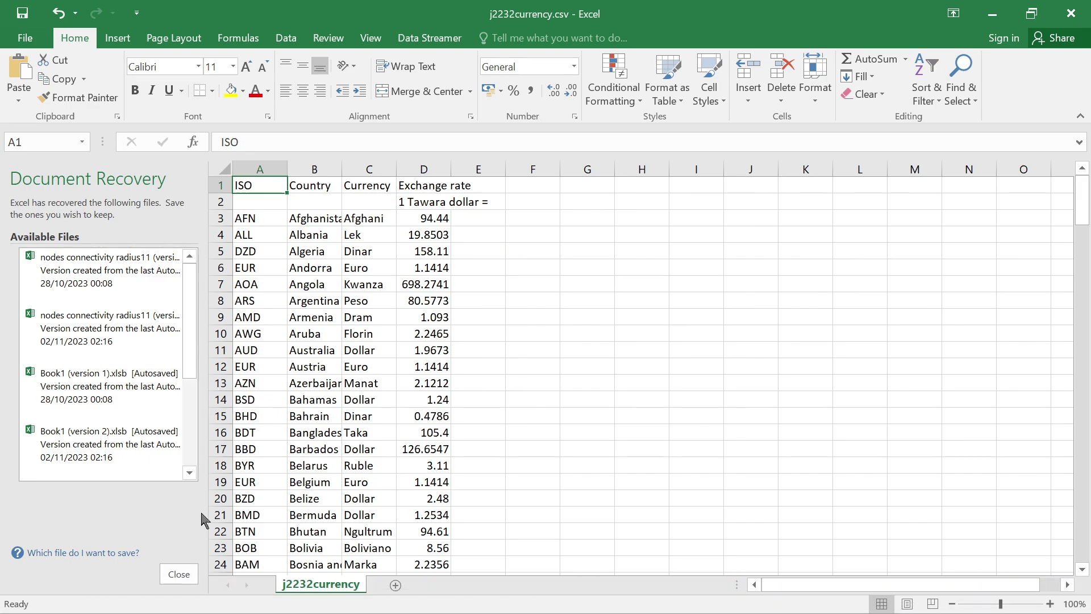
pyautogui.click(184, 575)
pyautogui.click(277, 238)
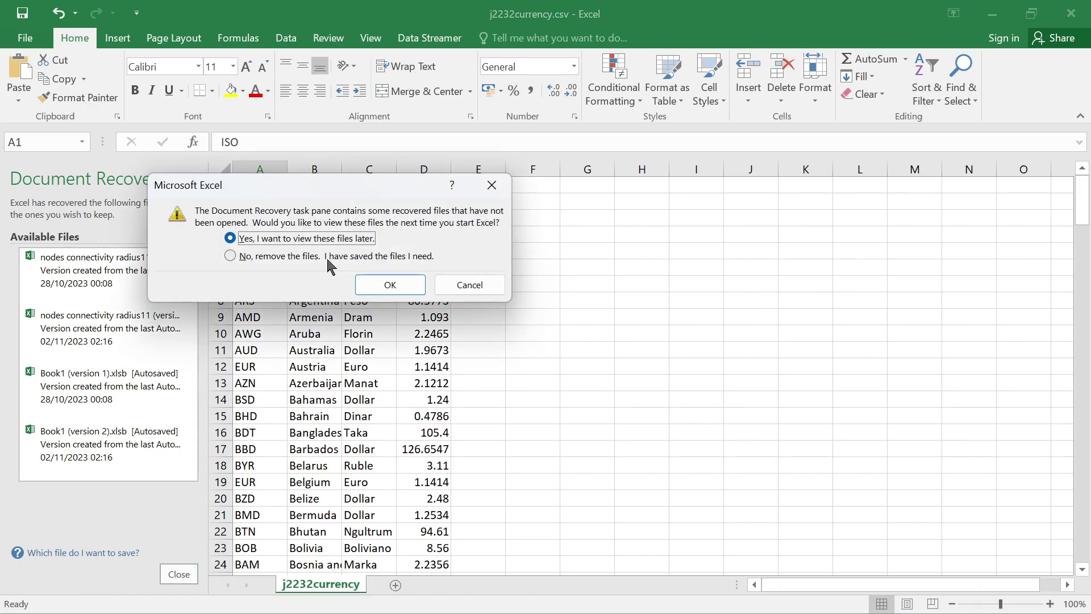
pyautogui.click(389, 284)
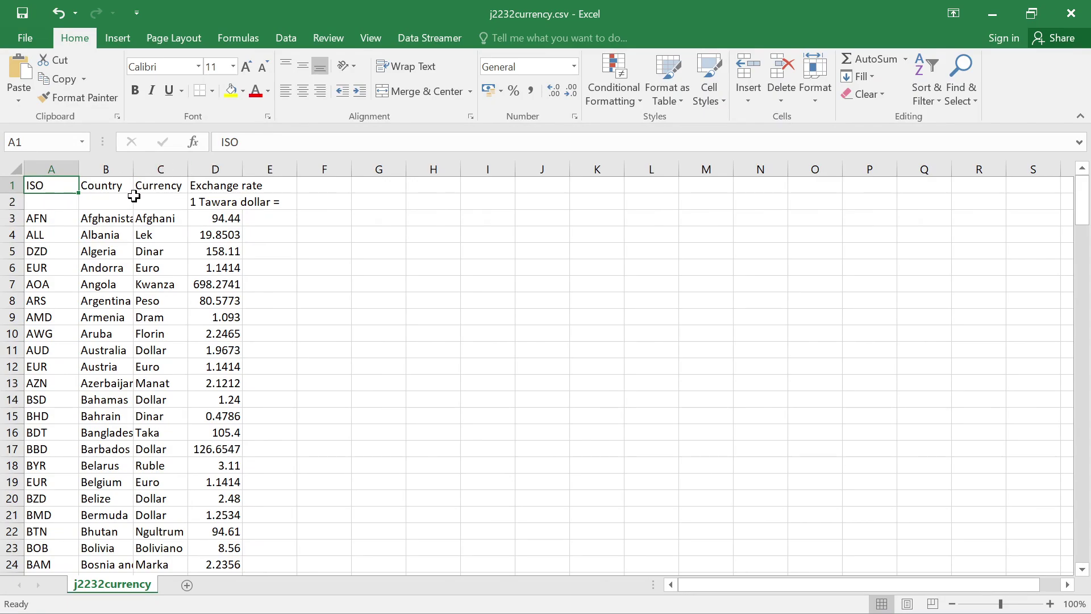
pyautogui.doubleClick(240, 169)
pyautogui.click(465, 297)
# Return to the exam paper in Edge and highlight "left aligned in the header, your name, centre number and candidate" in Task 2 question 1.
pyautogui.moveTo(687, 609)
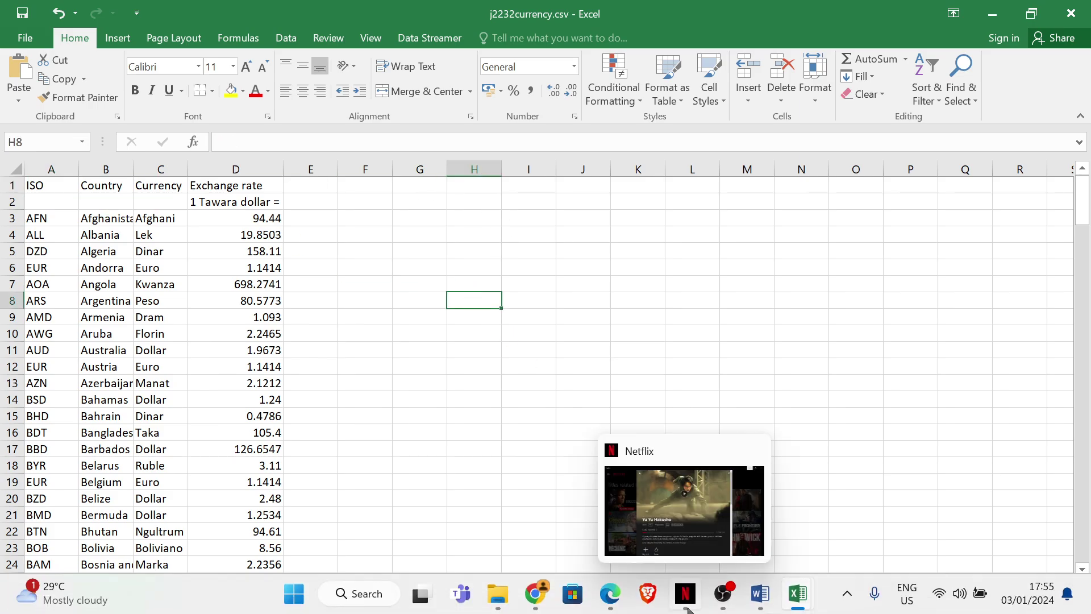
pyautogui.moveTo(786, 598)
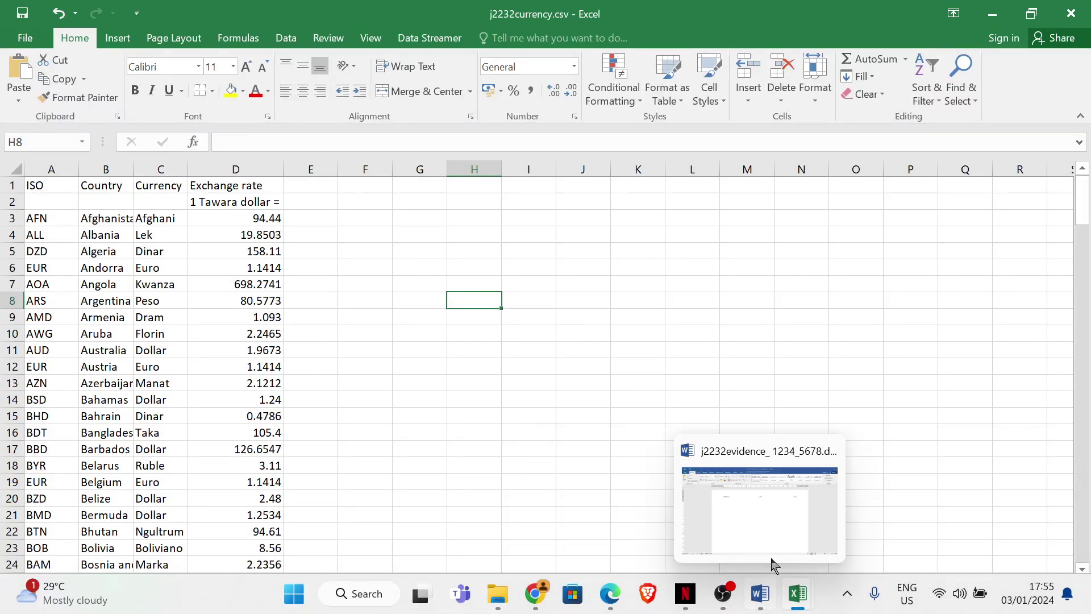
pyautogui.click(613, 505)
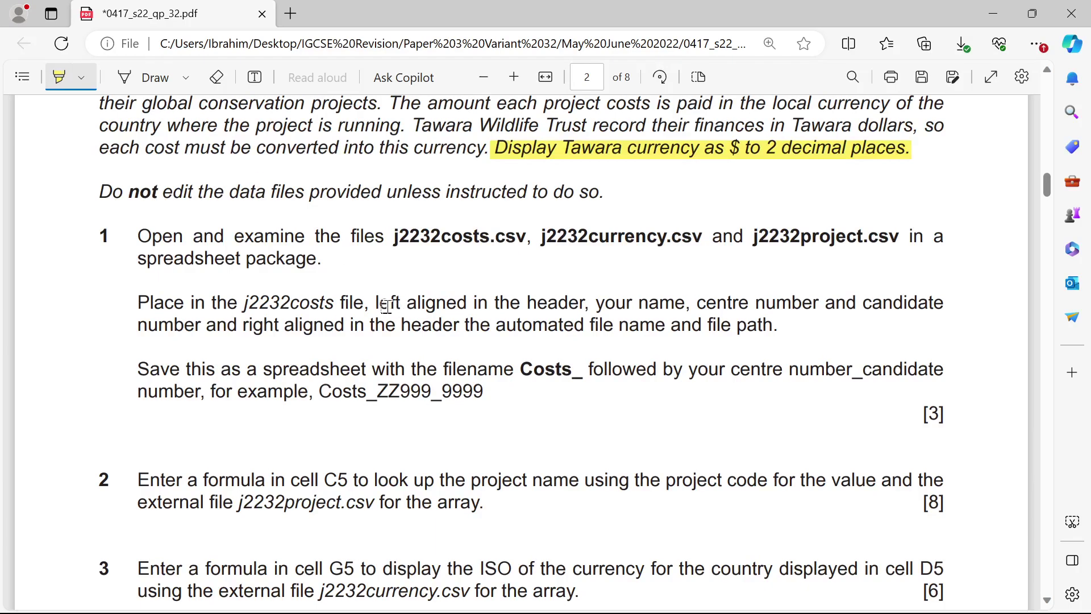
pyautogui.moveTo(373, 303); pyautogui.dragTo(943, 309)
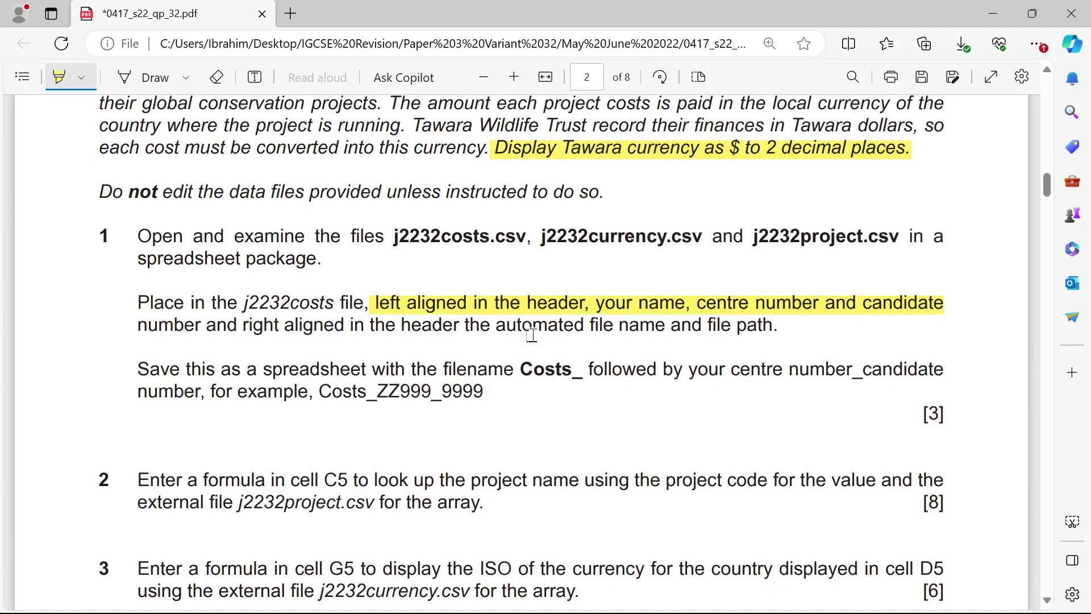
pyautogui.moveTo(797, 593)
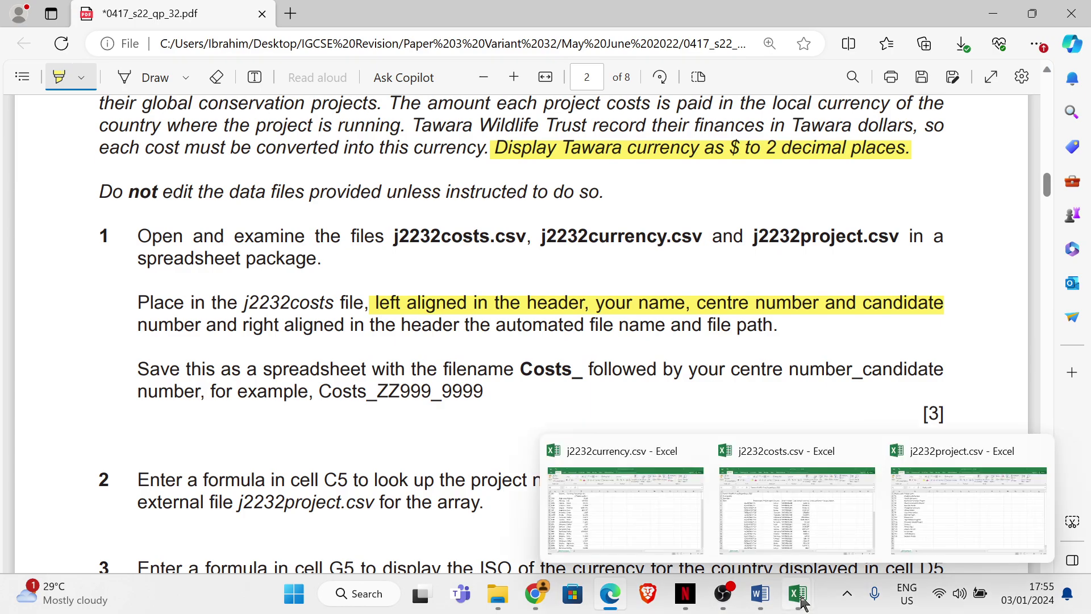
# Switch to j2232costs.csv in Excel and add a left-aligned header with the candidate's name, centre number and candidate number.
pyautogui.click(833, 541)
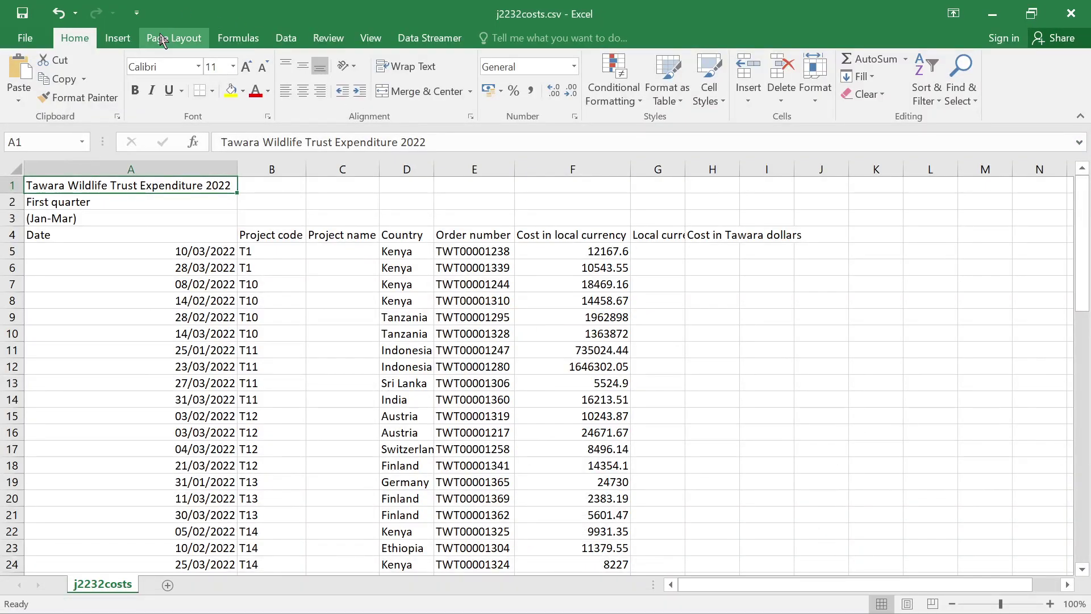
pyautogui.click(111, 40)
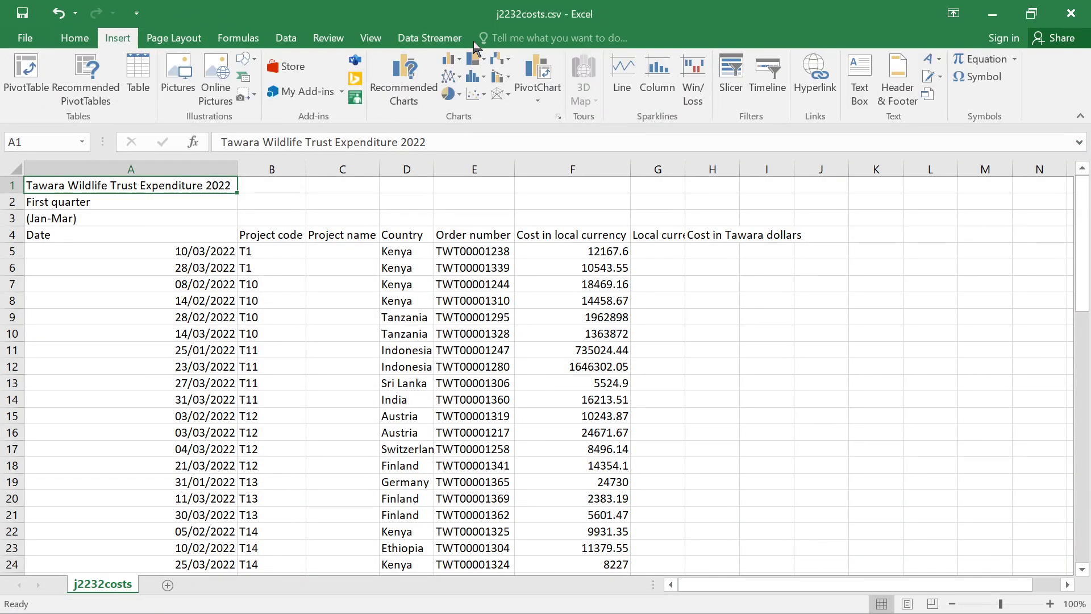
pyautogui.click(897, 86)
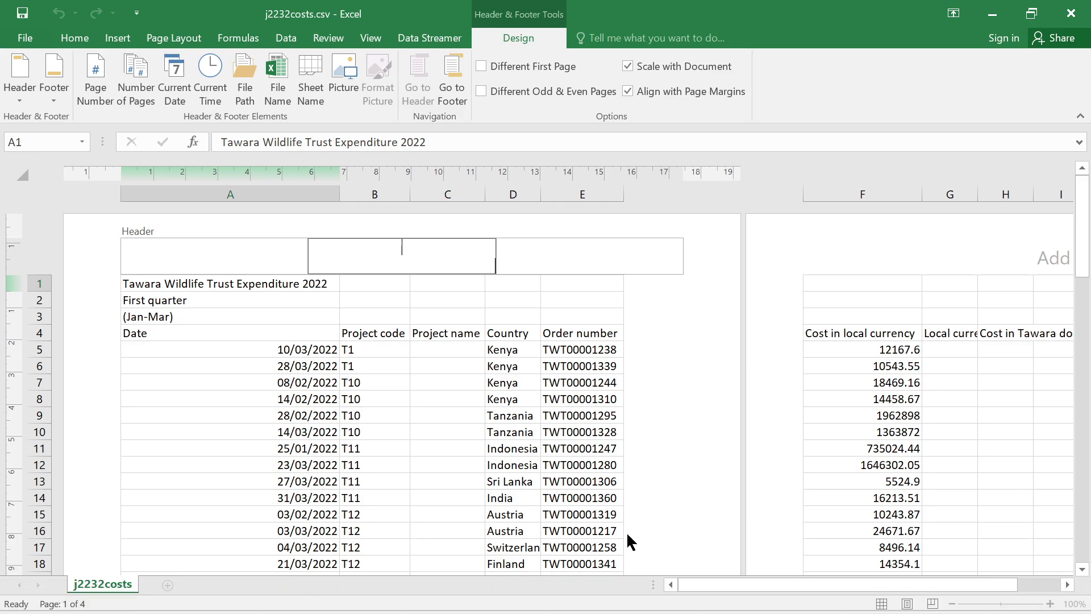
pyautogui.moveTo(632, 611)
pyautogui.moveTo(609, 596)
pyautogui.moveTo(563, 554)
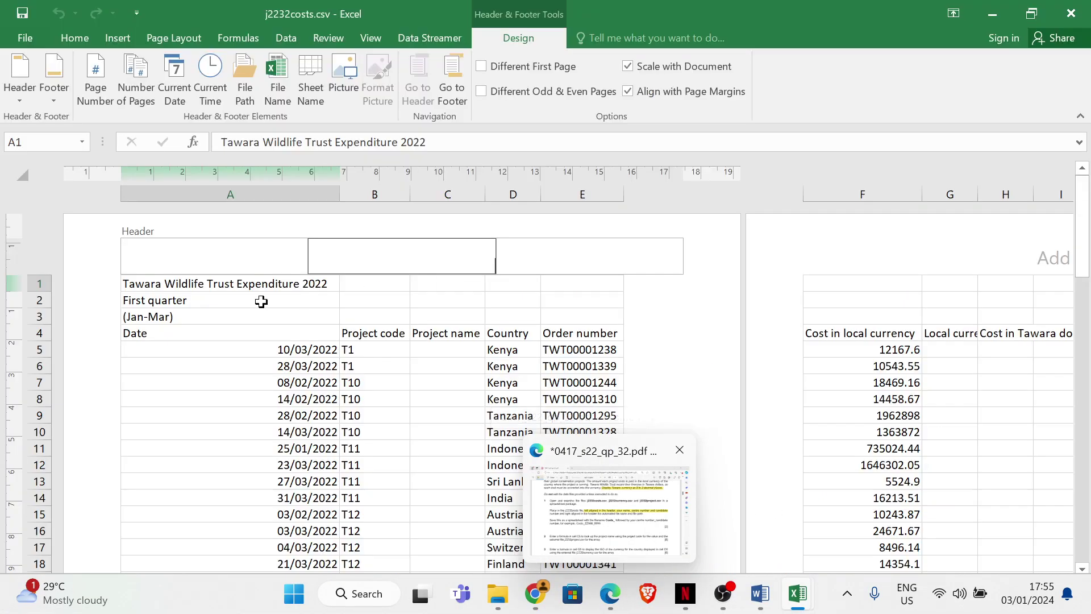
pyautogui.click(171, 249)
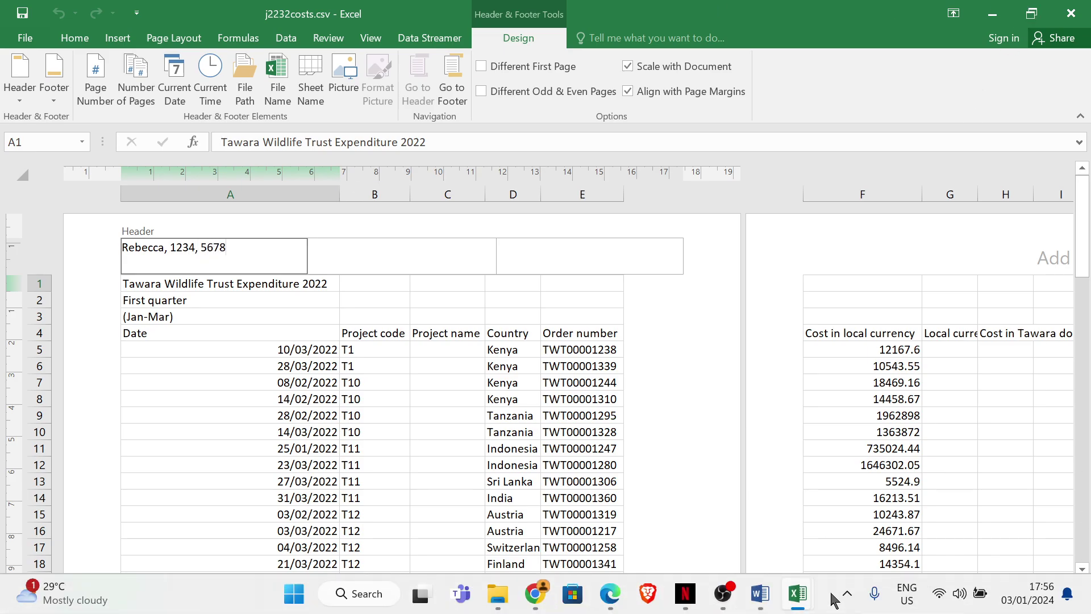
# Return to the exam paper in Edge and highlight "right aligned in the header the automated file name and file path".
pyautogui.moveTo(624, 609)
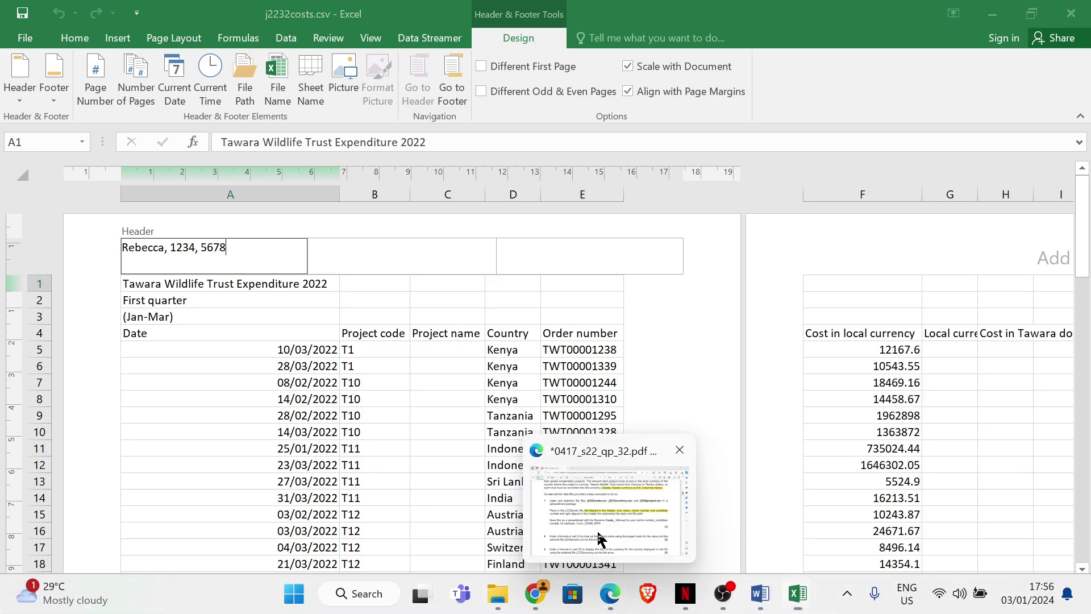
pyautogui.click(620, 500)
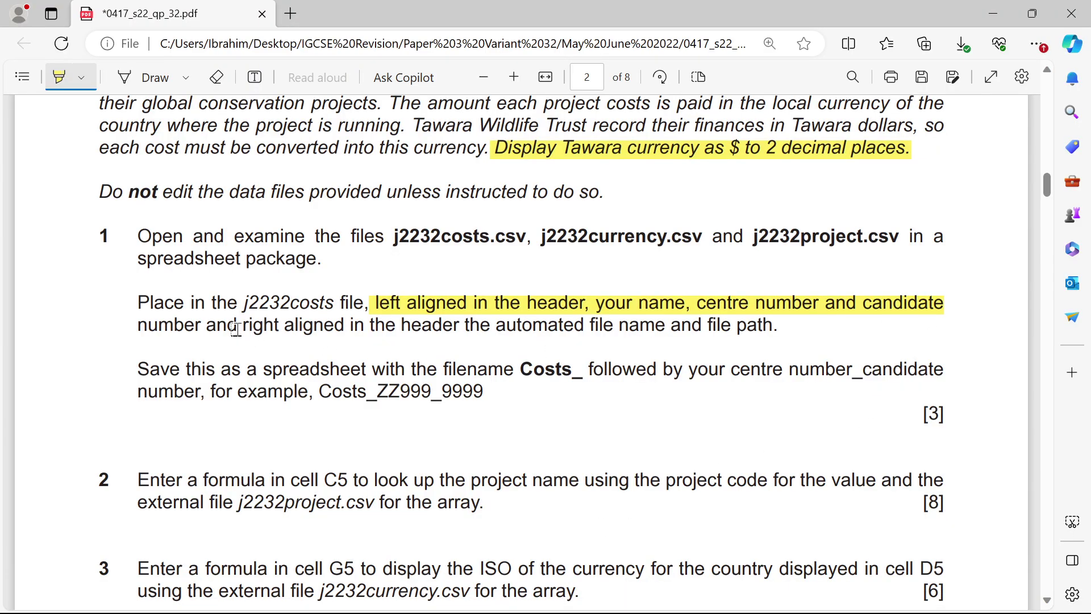
pyautogui.moveTo(236, 330); pyautogui.dragTo(770, 335)
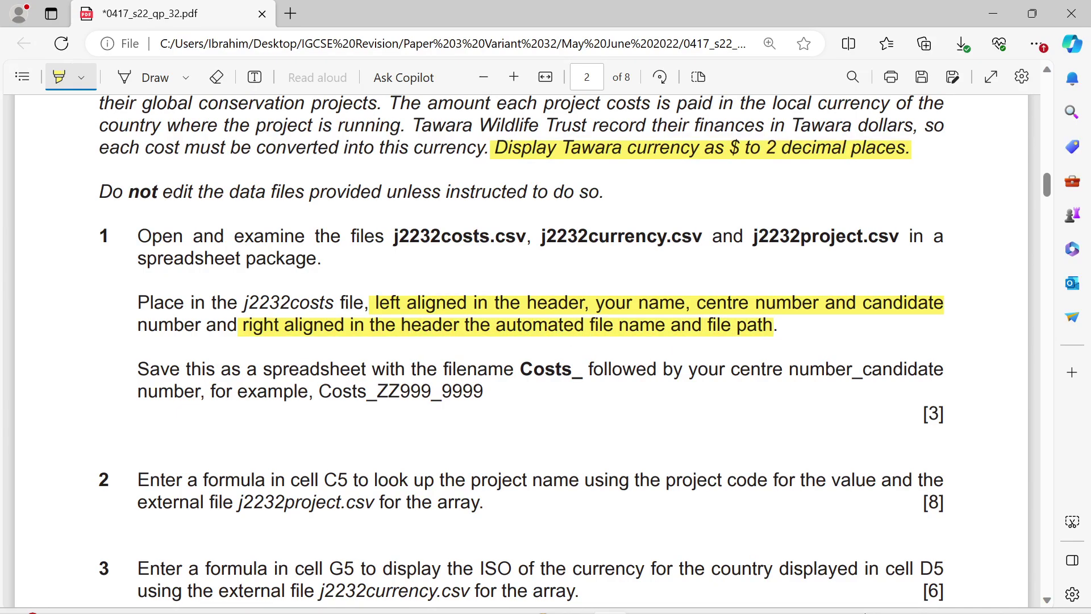
# In j2232costs.csv, insert the automated file name and file path in the right-aligned section of the header.
pyautogui.moveTo(798, 593)
pyautogui.click(801, 530)
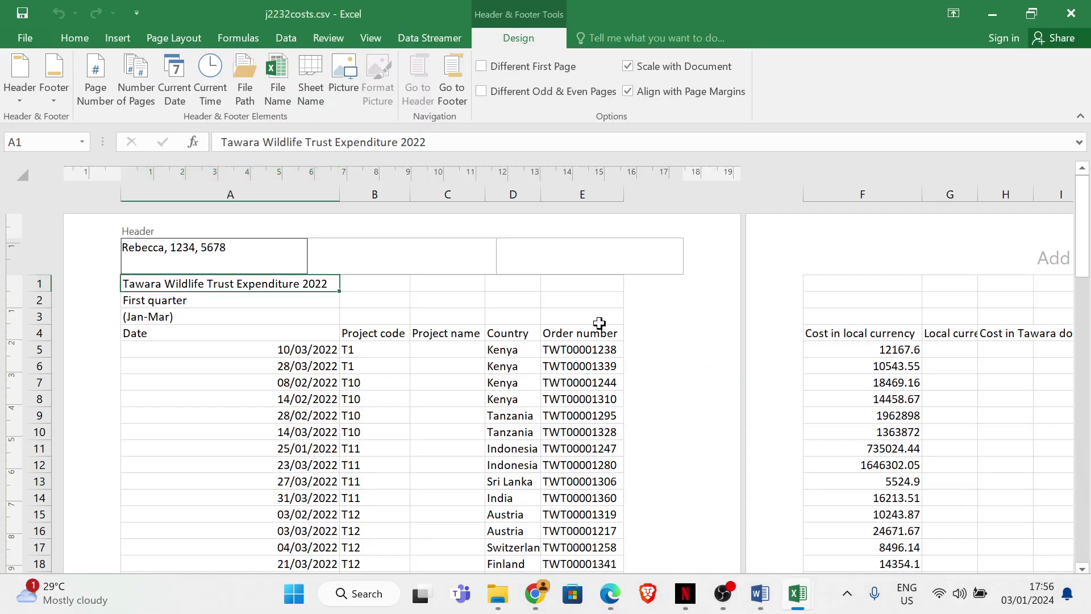
pyautogui.click(612, 246)
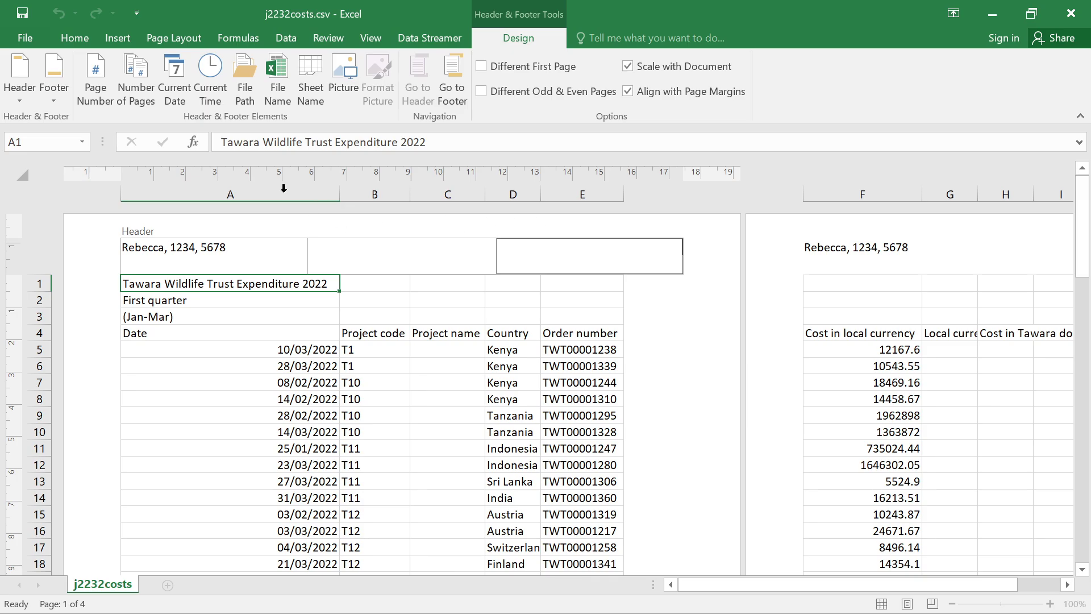
pyautogui.click(274, 103)
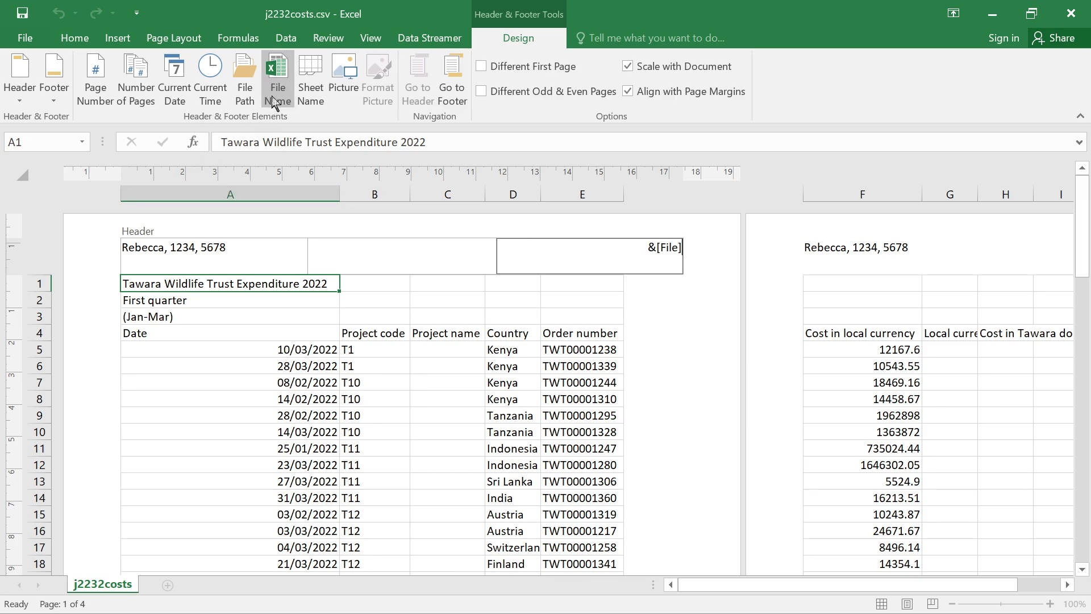
pyautogui.click(245, 96)
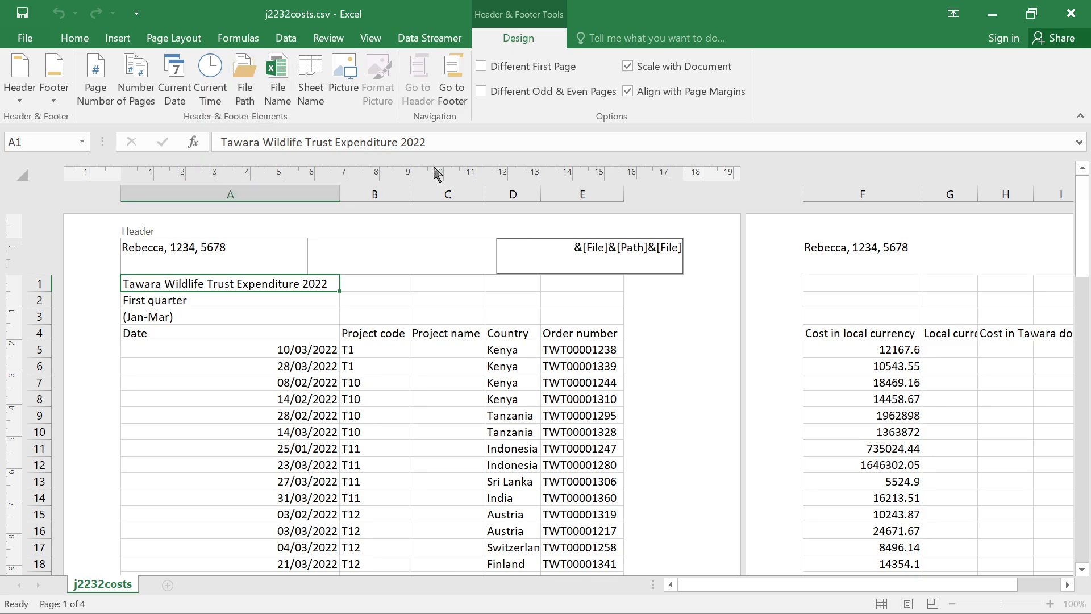
# Return to the exam paper in Edge, turn off highlighting and copy the filename prefix "Costs_" from question 1.
pyautogui.moveTo(907, 605)
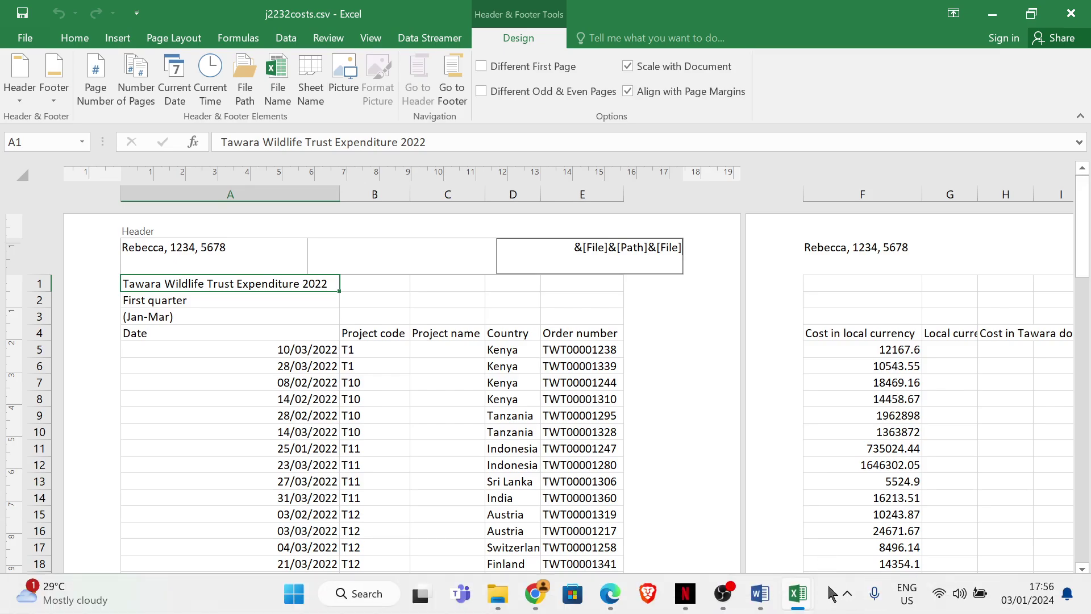
pyautogui.moveTo(610, 594)
pyautogui.click(589, 546)
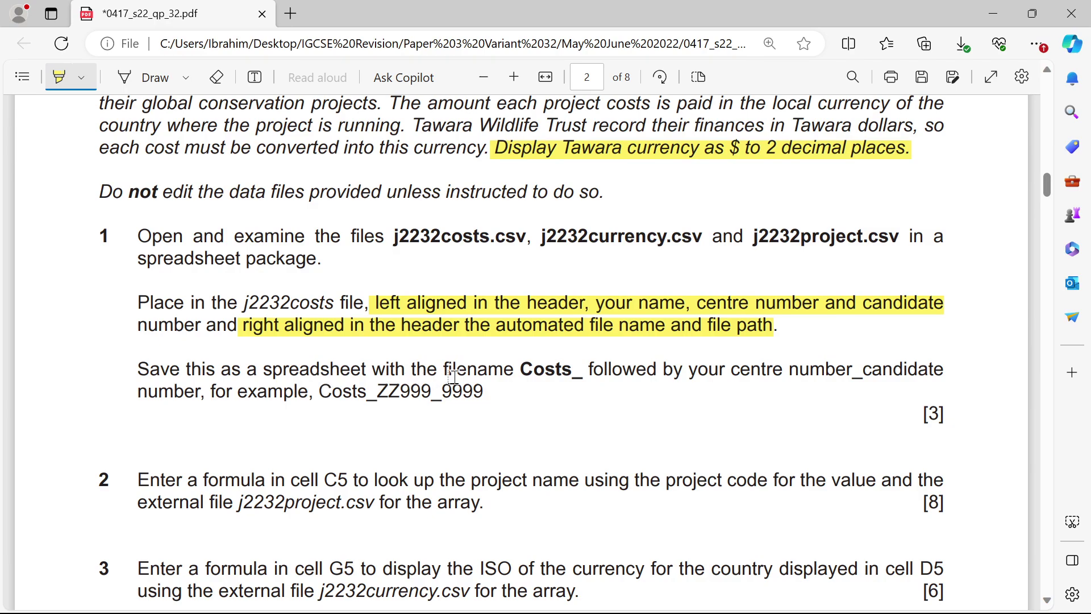
pyautogui.click(49, 83)
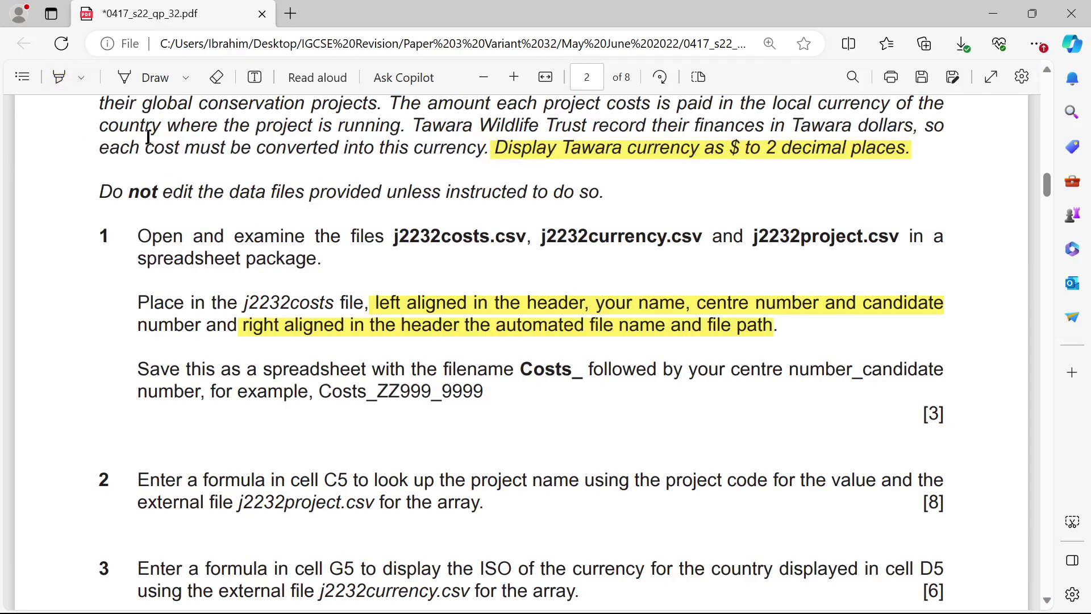
pyautogui.moveTo(523, 367); pyautogui.dragTo(585, 366)
pyautogui.rightClick(549, 371)
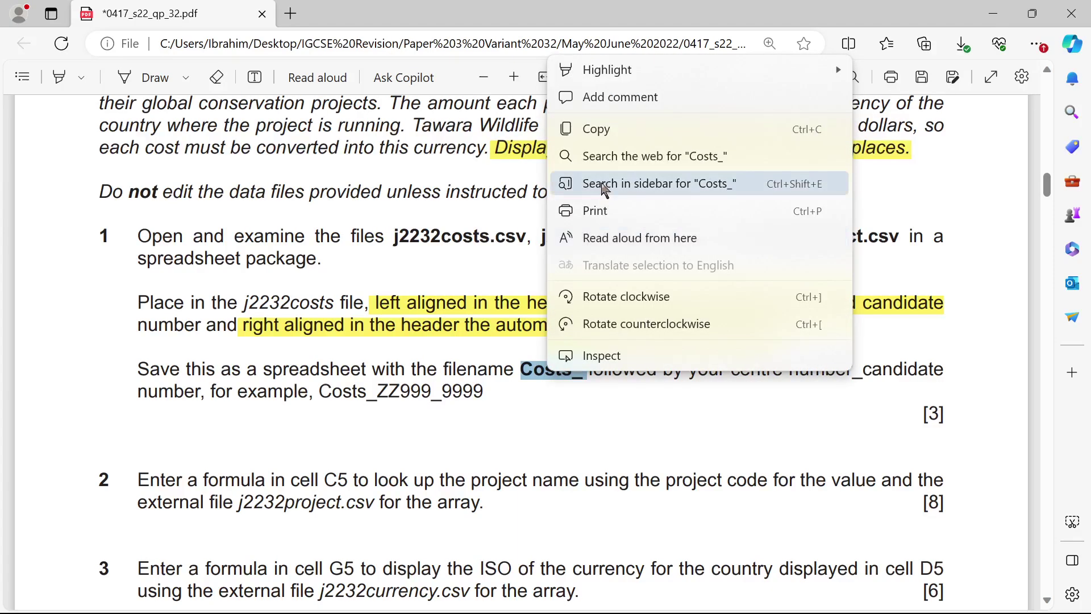
pyautogui.click(612, 140)
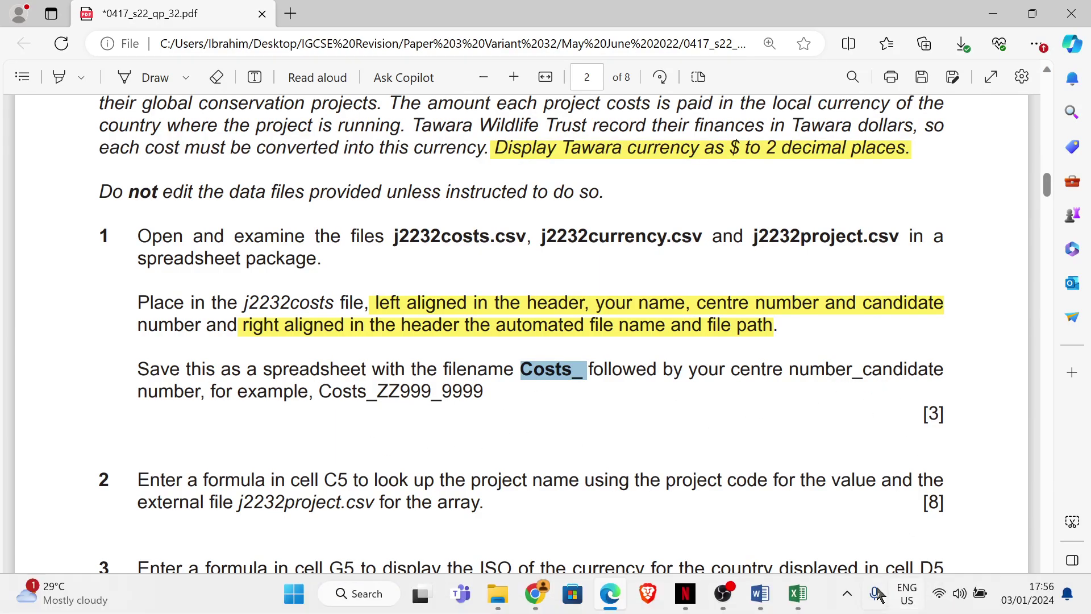
# Save j2232costs.csv as an Excel Workbook (.xlsx) named "Costs_ " plus the centre number_candidate number, and return the sheet to Normal view.
pyautogui.moveTo(794, 608)
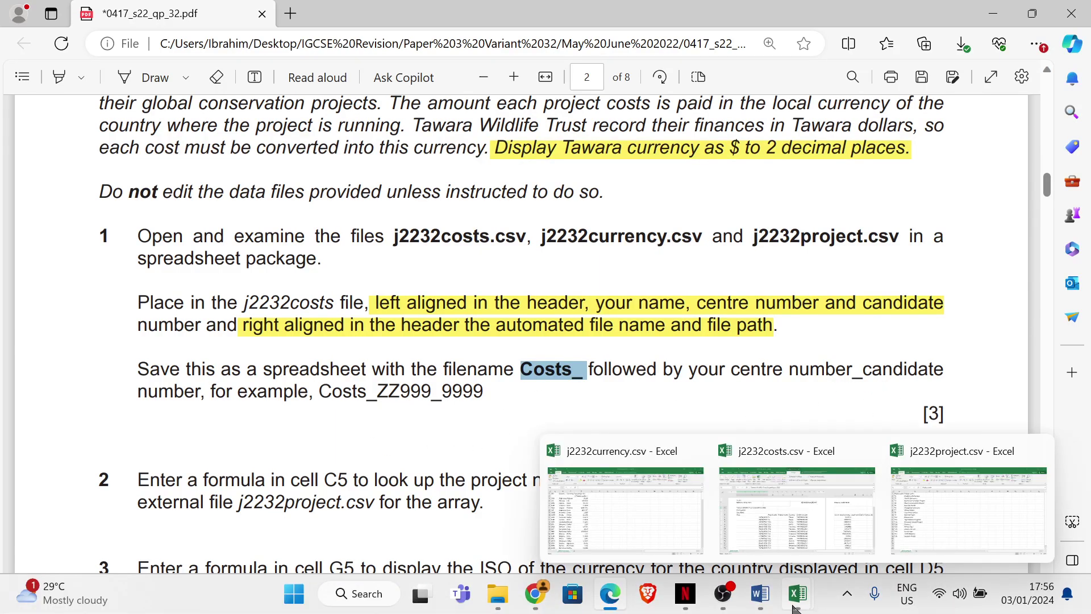
pyautogui.click(808, 541)
pyautogui.click(31, 43)
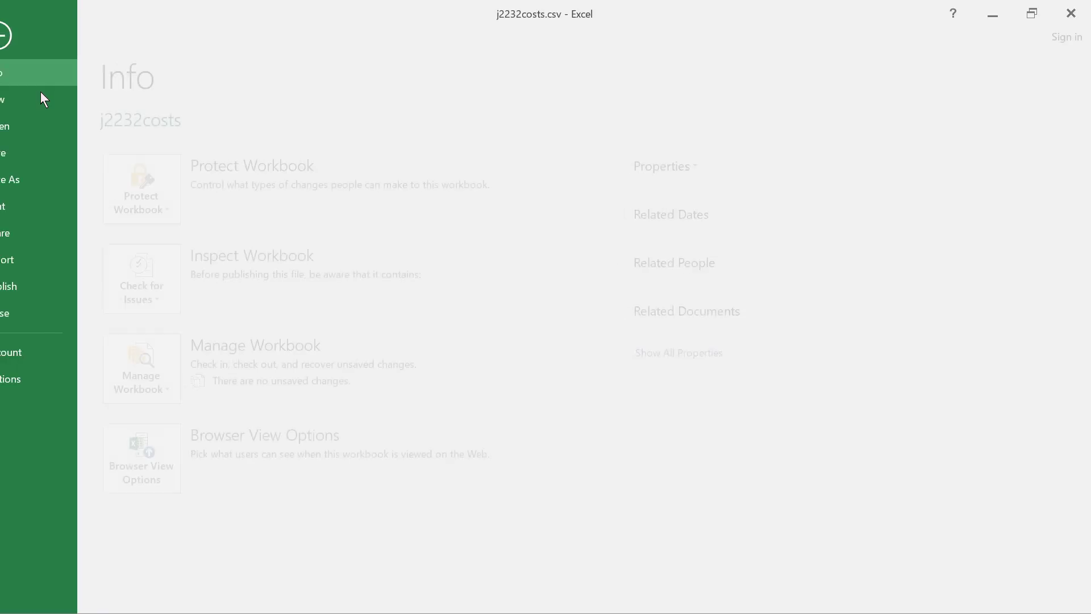
pyautogui.click(44, 178)
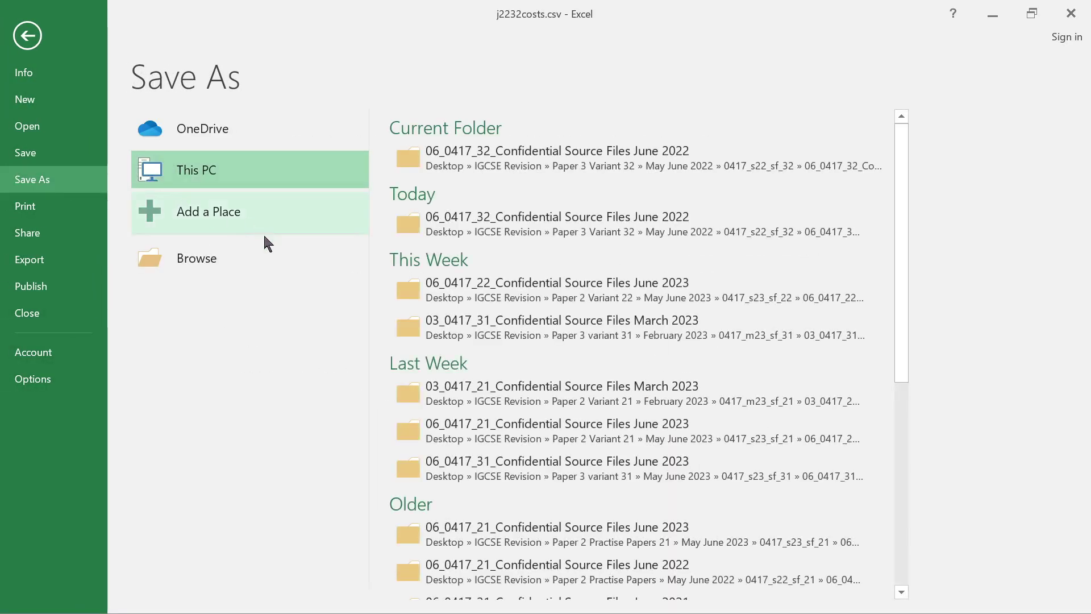
pyautogui.click(219, 263)
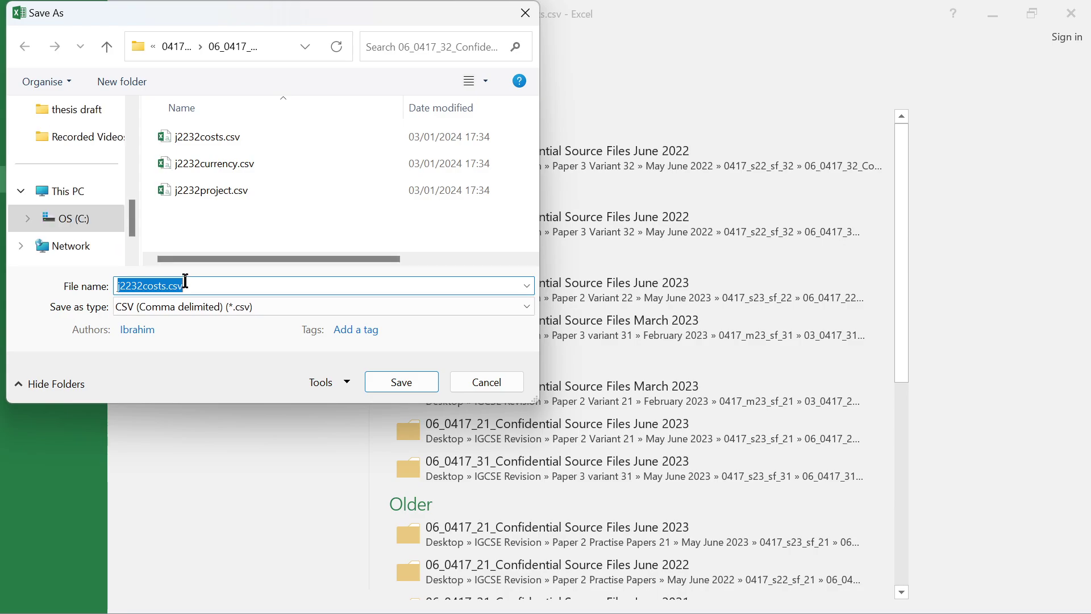
pyautogui.write('Costs_')
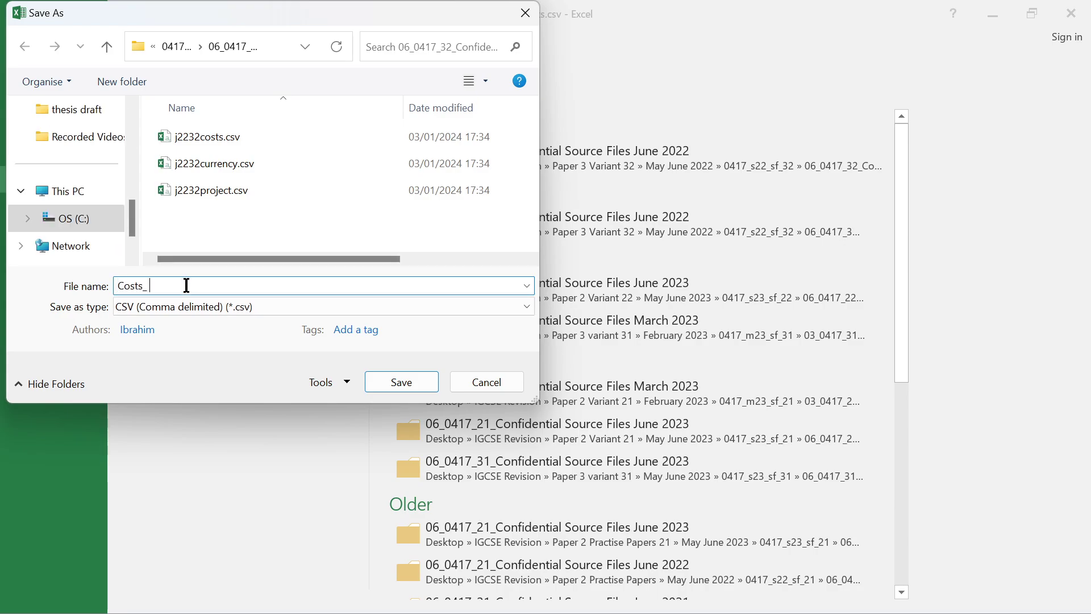
pyautogui.write(' 1234_5678')
pyautogui.click(207, 313)
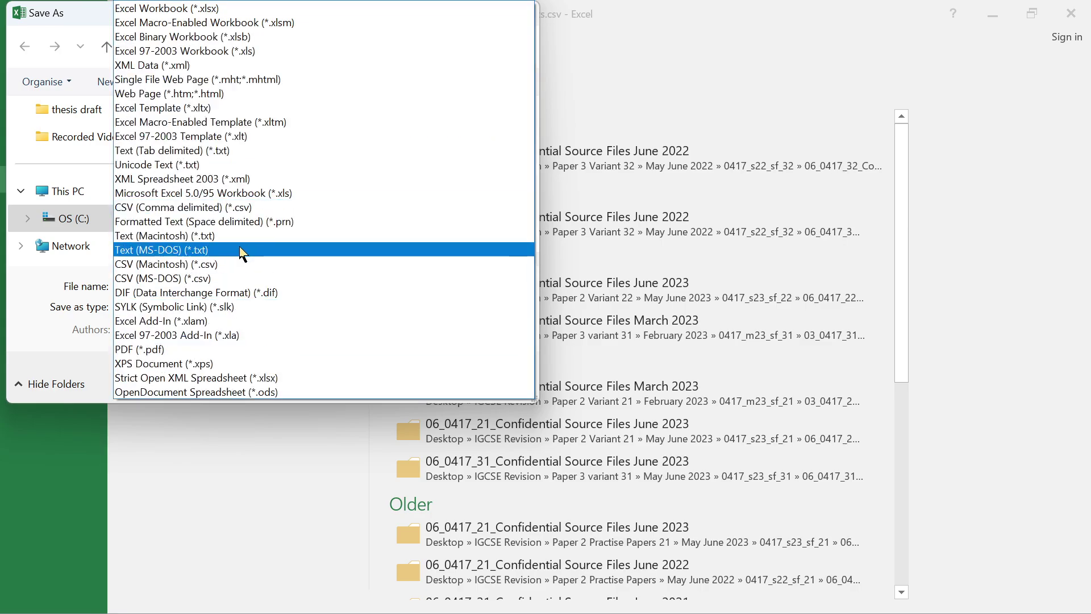
pyautogui.click(291, 8)
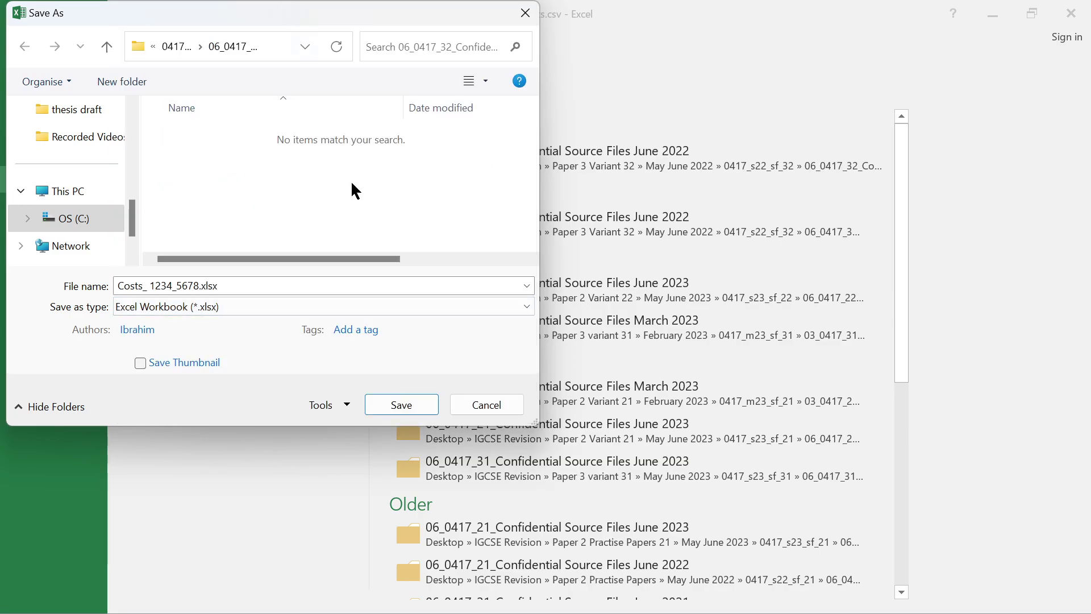
pyautogui.click(397, 404)
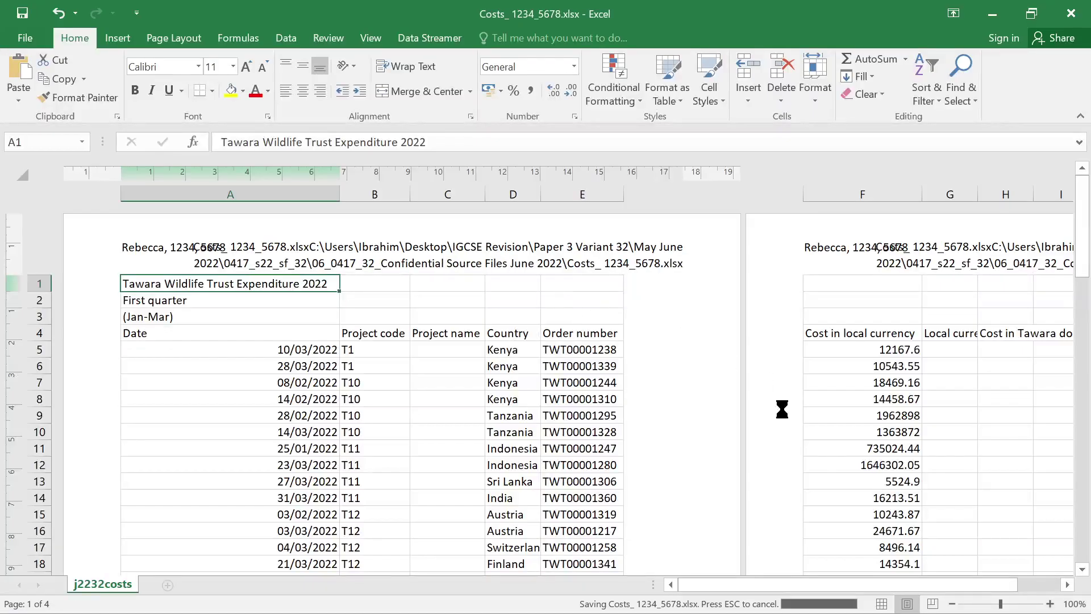
pyautogui.click(881, 603)
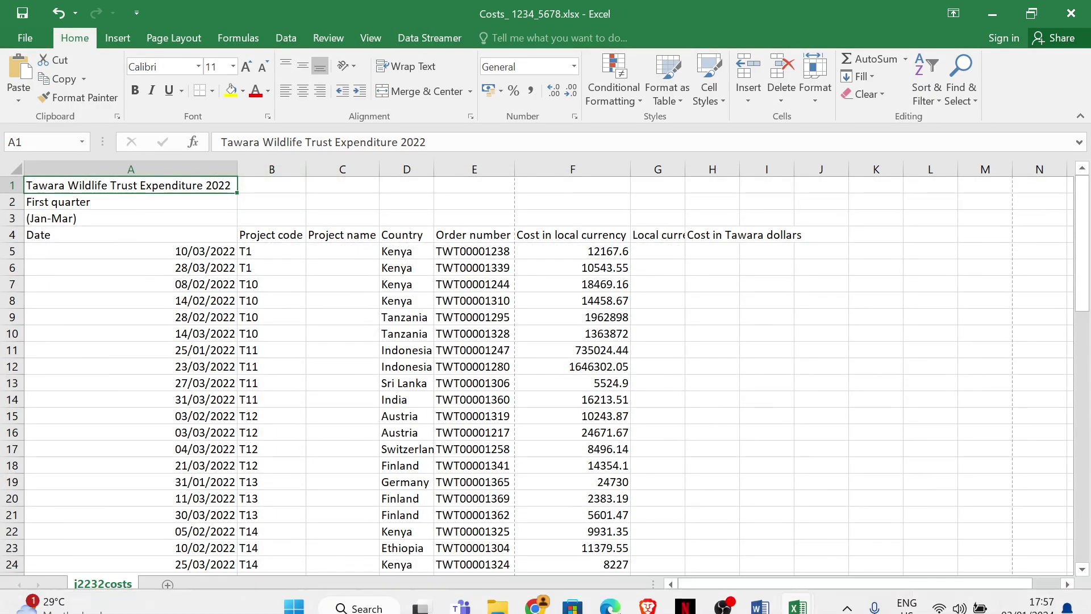
# Switch to the exam paper in Edge and highlight "cell C5" in Task 2 question 2.
pyautogui.click(598, 596)
pyautogui.scroll(-6, 318, 311)
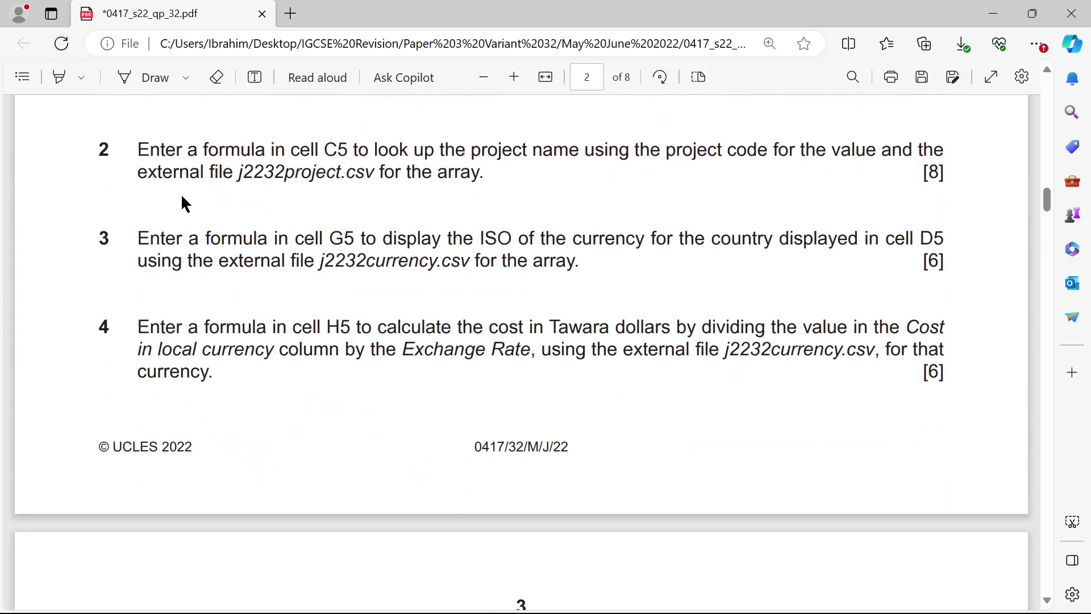
pyautogui.click(59, 75)
pyautogui.moveTo(288, 150); pyautogui.dragTo(349, 150)
# Switch to the saved Costs workbook in Excel and select cell C5 under Project name.
pyautogui.moveTo(793, 609)
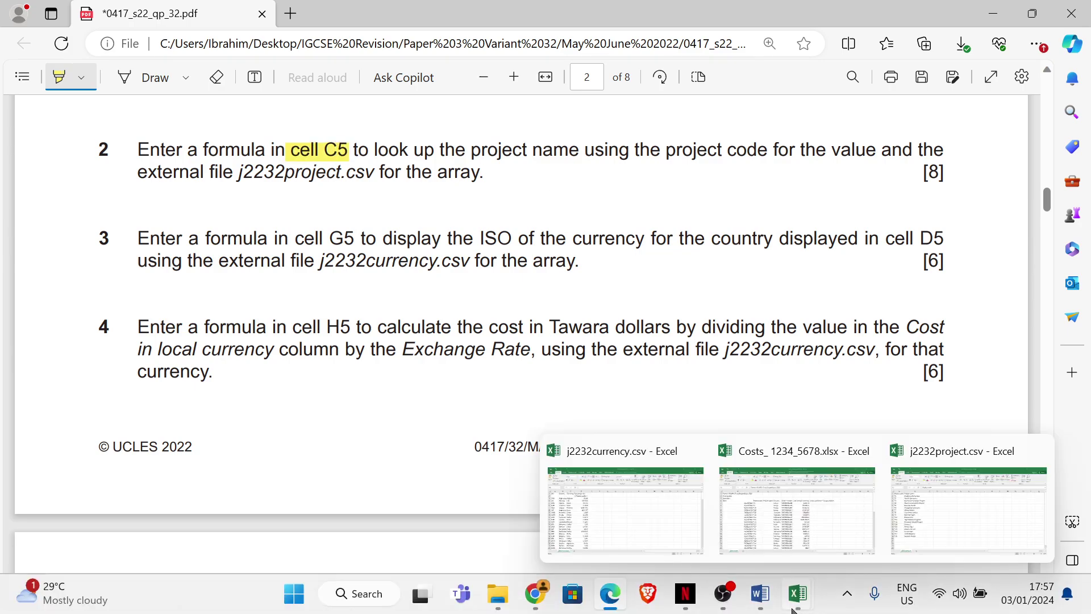
pyautogui.click(796, 500)
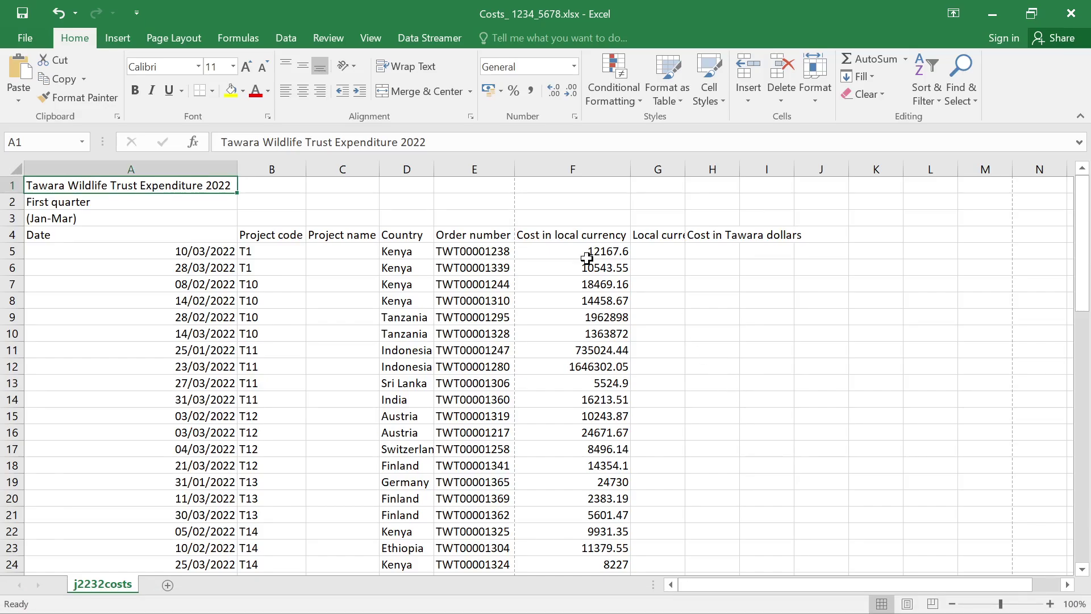
pyautogui.click(346, 254)
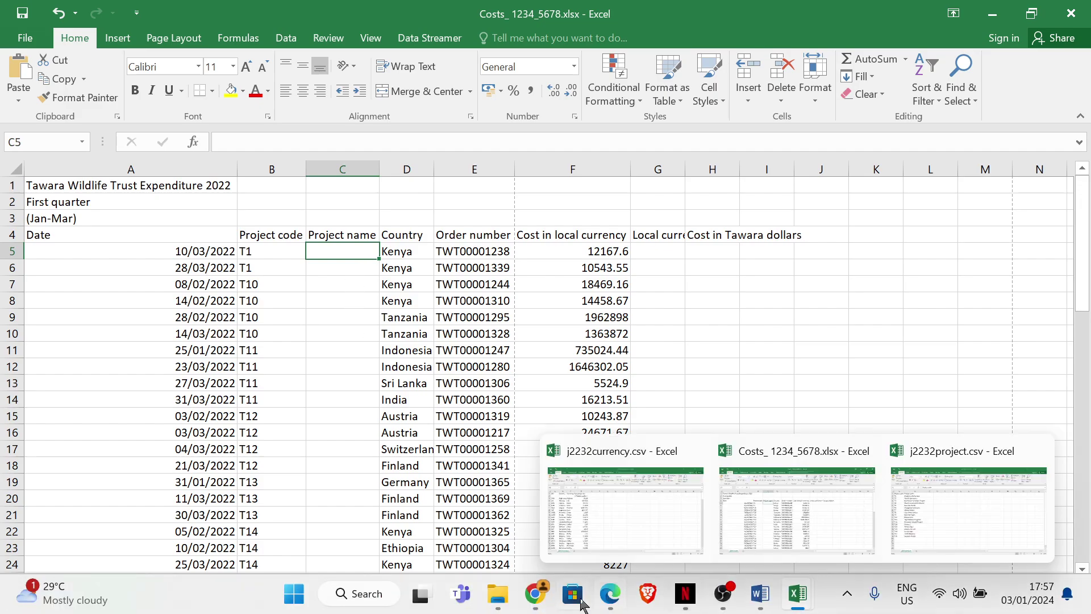
# Return to the exam paper in Edge at Task 2 question 2.
pyautogui.moveTo(618, 597)
pyautogui.click(596, 520)
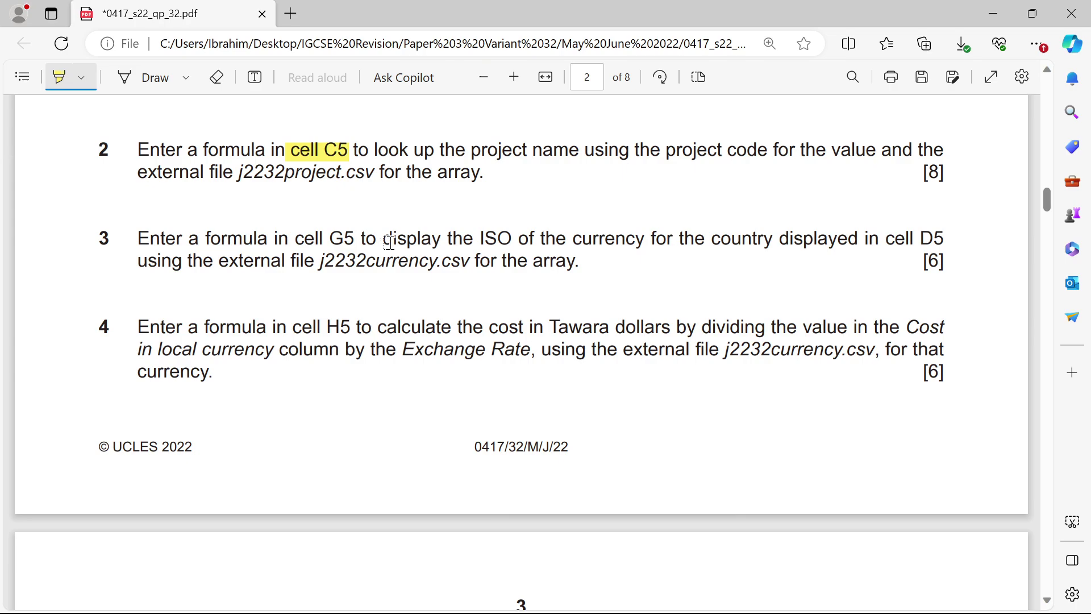
pyautogui.moveTo(388, 242); pyautogui.dragTo(505, 234)
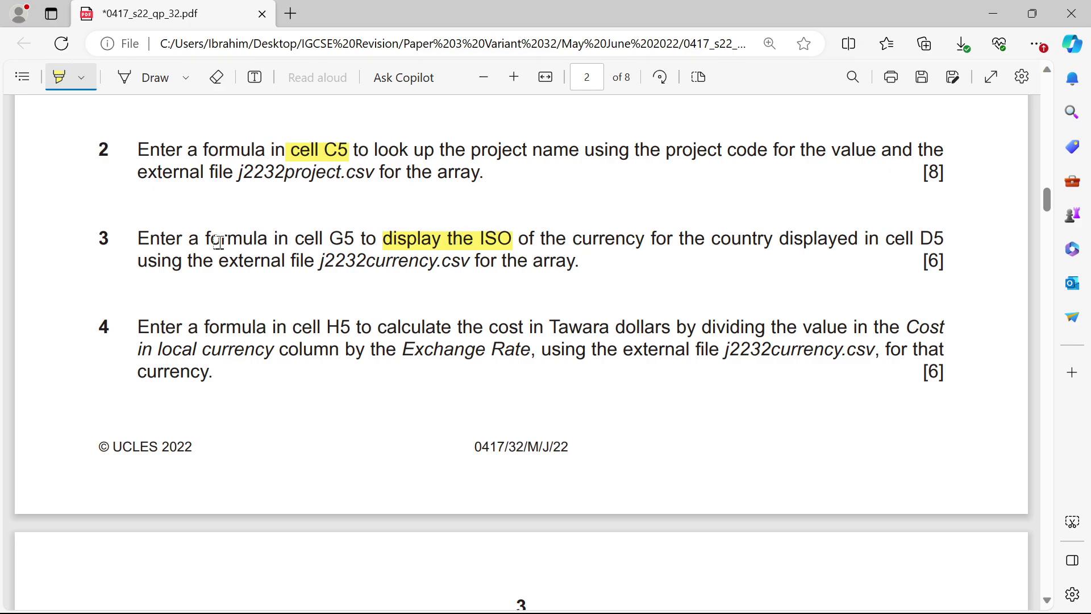
pyautogui.click(60, 83)
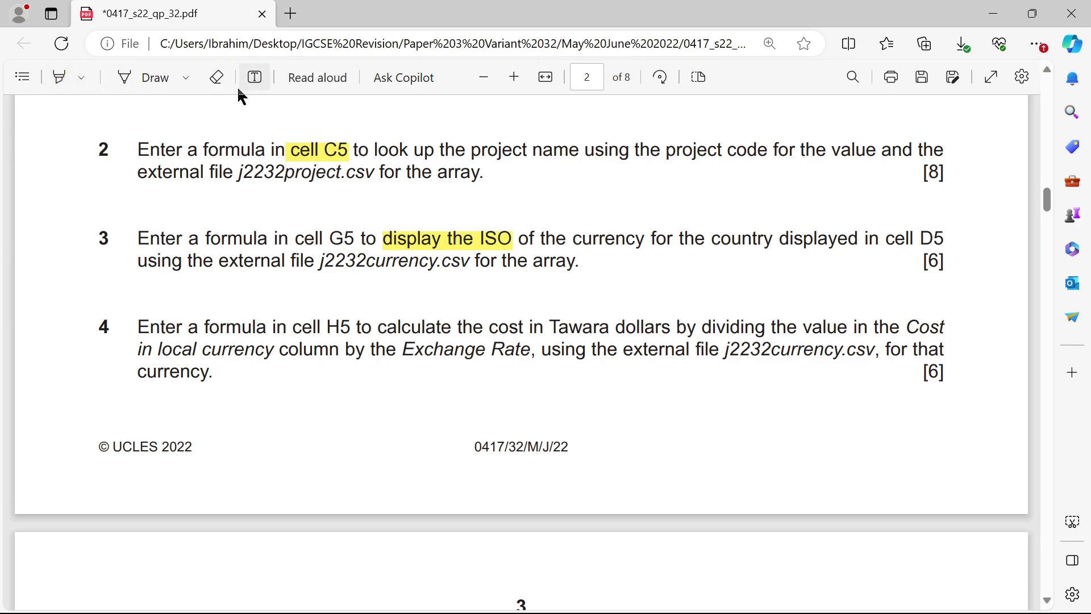
pyautogui.click(215, 80)
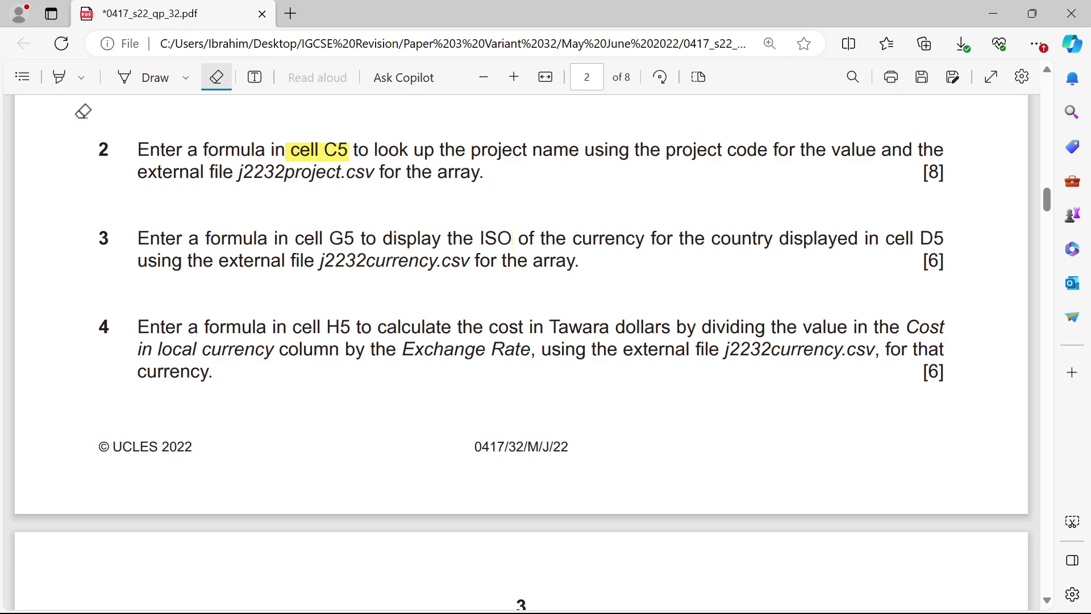
# Highlight "project name" and "project code" in question 2 of the exam paper.
pyautogui.click(59, 77)
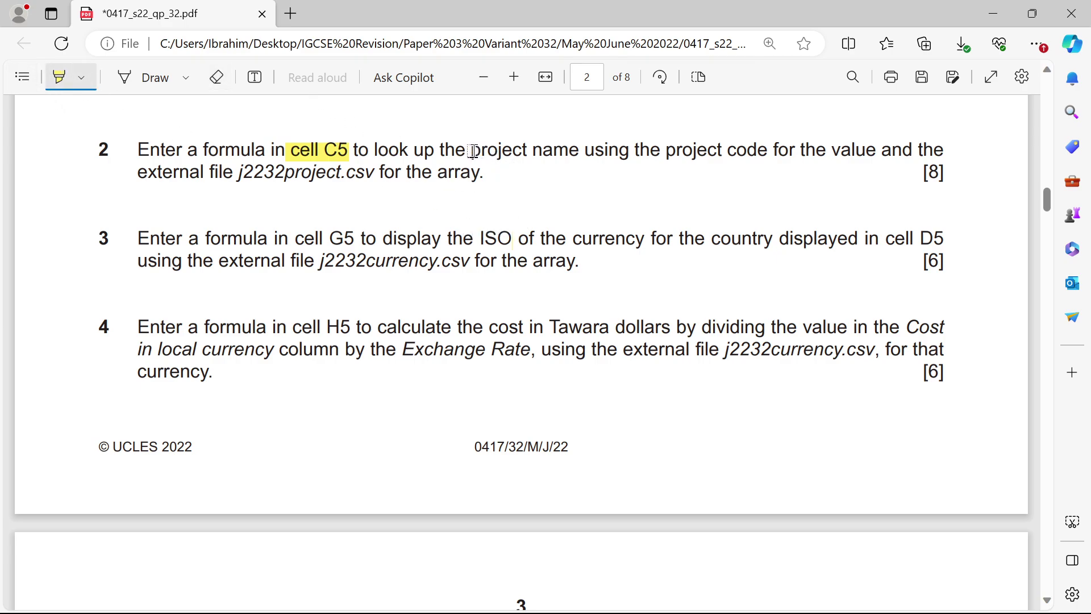
pyautogui.moveTo(473, 151); pyautogui.dragTo(581, 152)
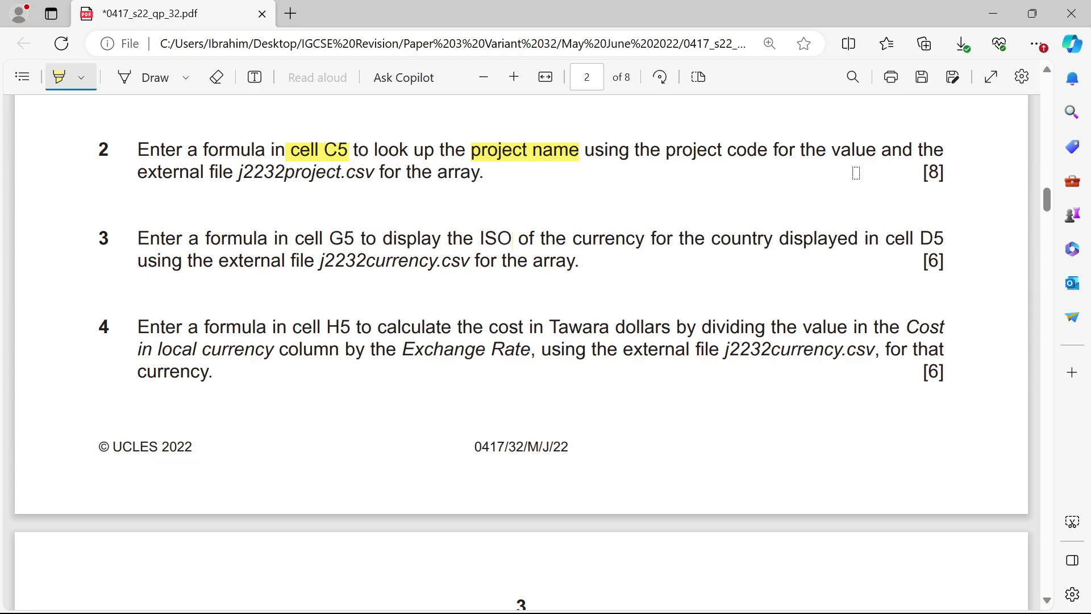
pyautogui.moveTo(663, 153); pyautogui.dragTo(762, 152)
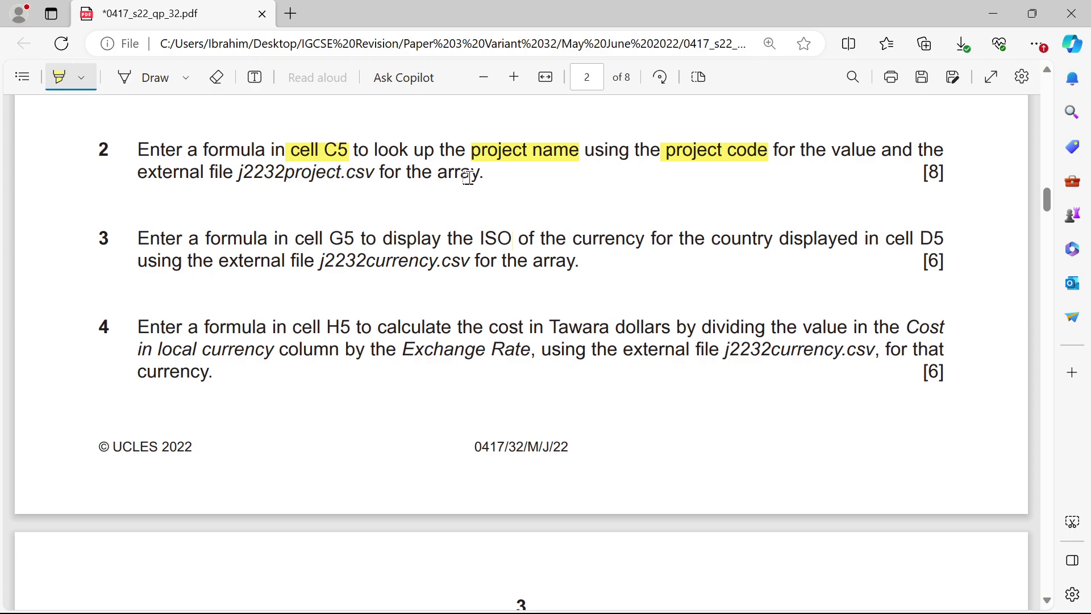
# Switch to Excel and compare the Costs workbook's project codes with the code and name columns in j2232project.csv, ending in the Costs workbook.
pyautogui.moveTo(797, 597)
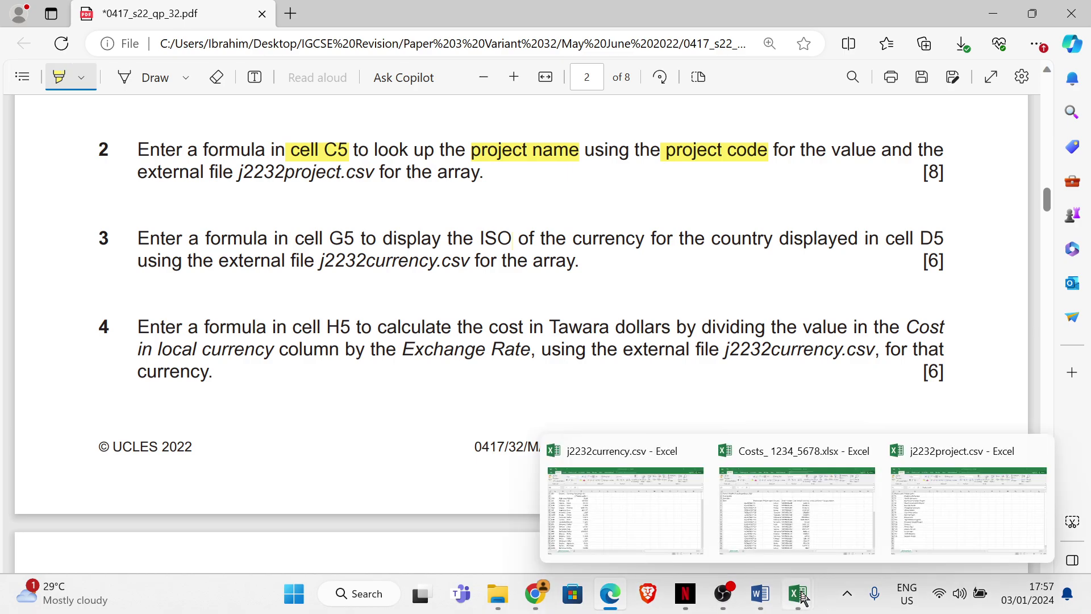
pyautogui.click(801, 529)
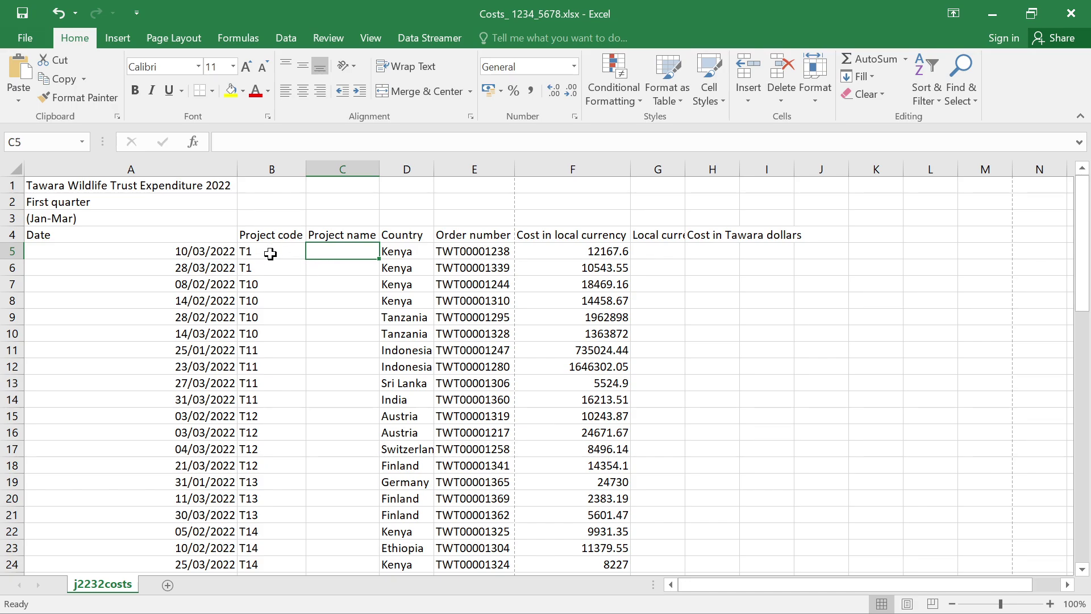
pyautogui.moveTo(800, 591)
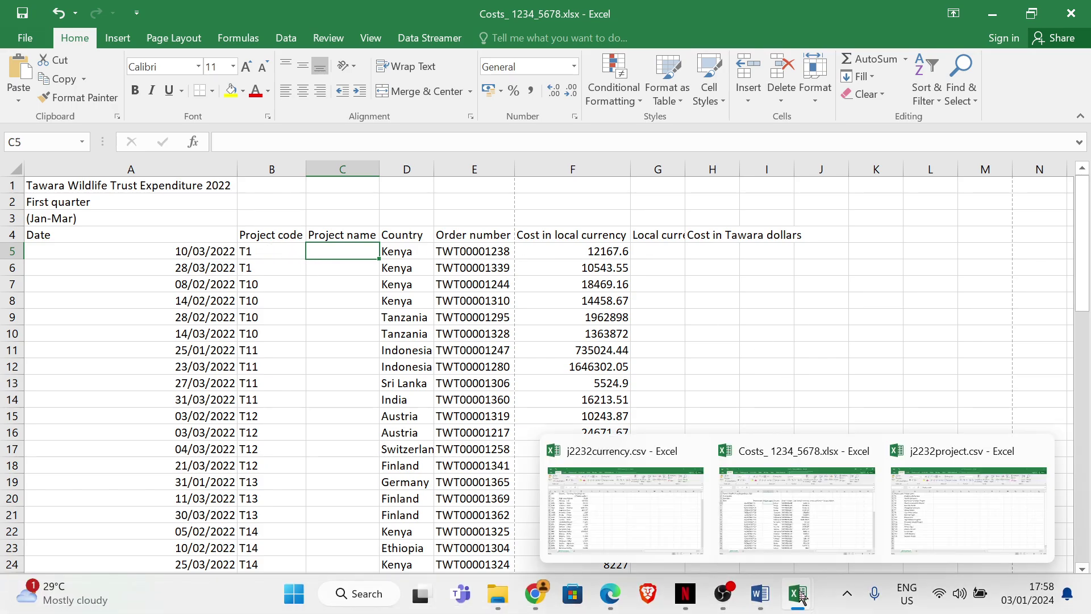
pyautogui.click(952, 534)
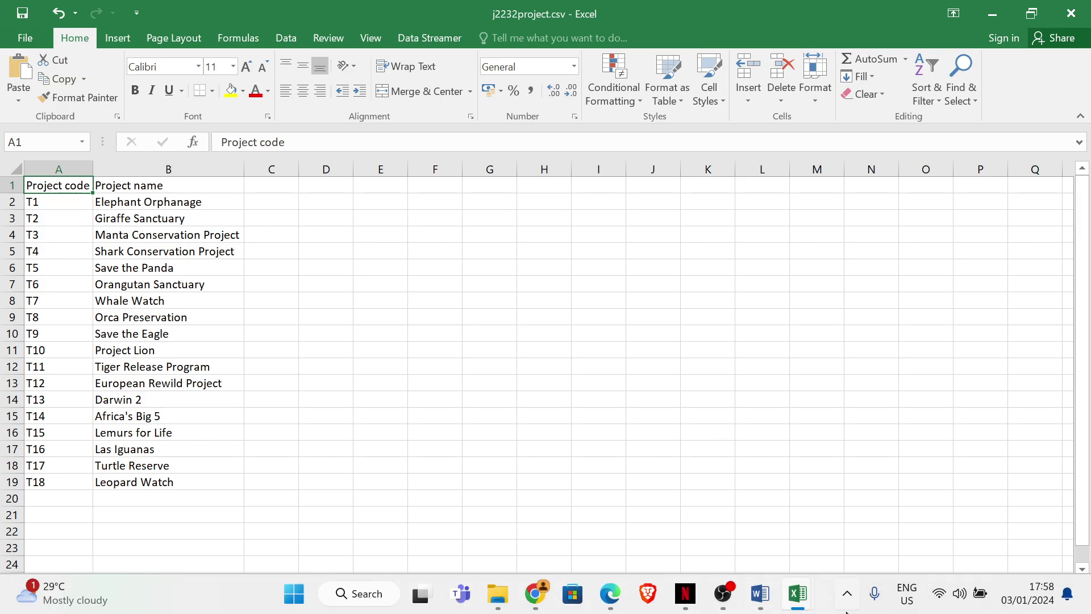
pyautogui.moveTo(802, 603)
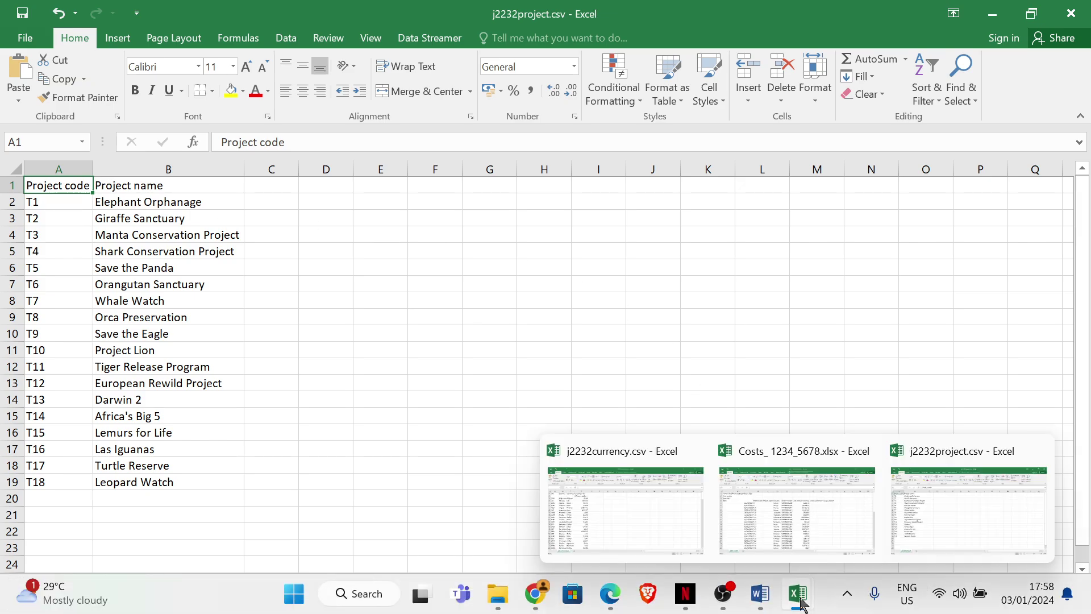
pyautogui.click(796, 536)
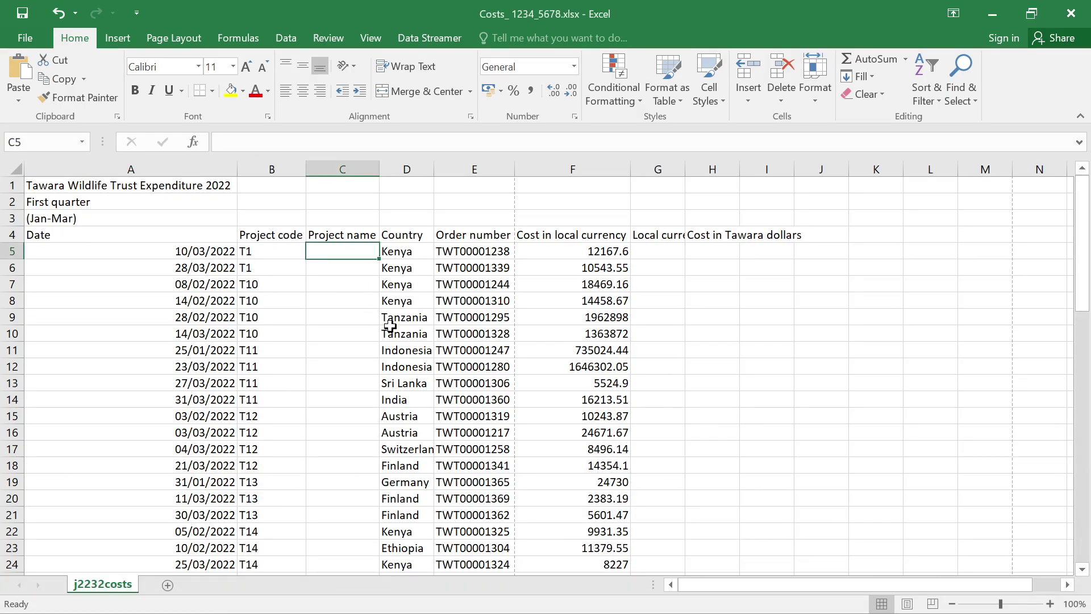
# Start a VLOOKUP formula in cell C5 with the project code in B5 as the lookup value.
pyautogui.write('=v')
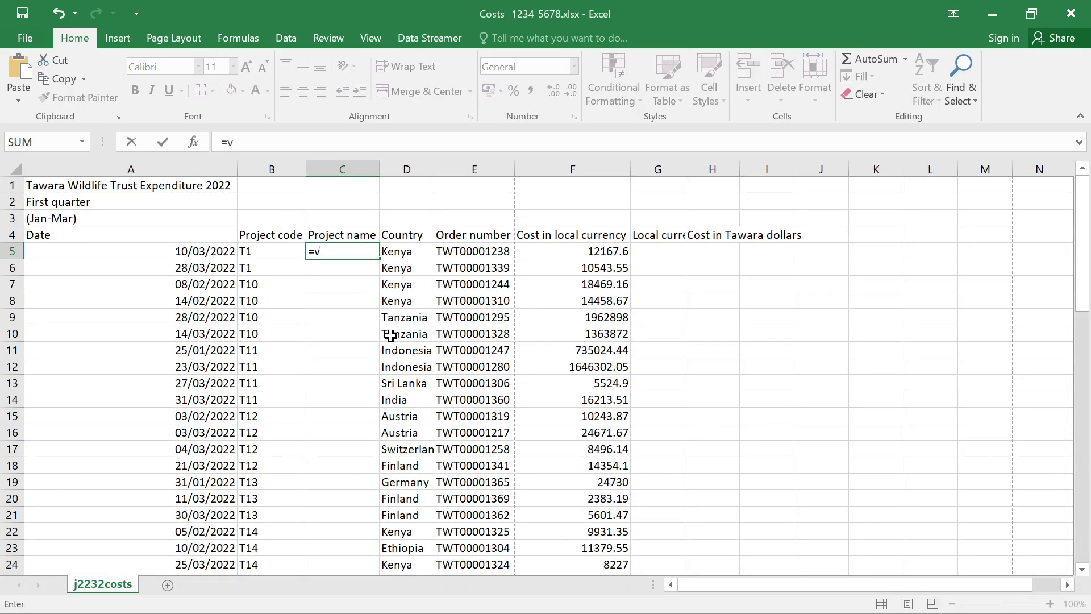
pyautogui.write('l')
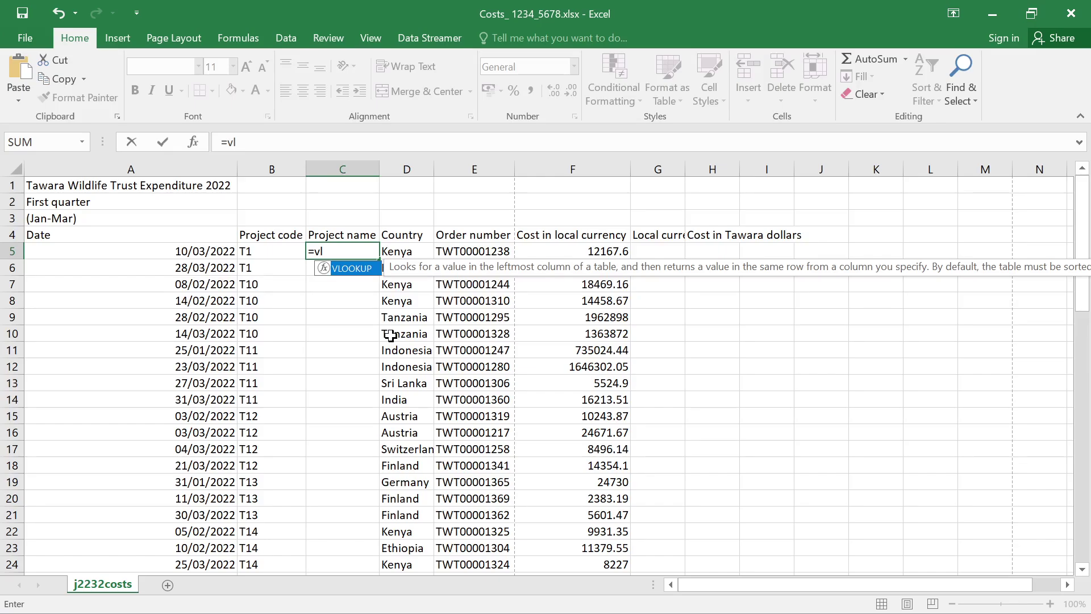
pyautogui.doubleClick(333, 270)
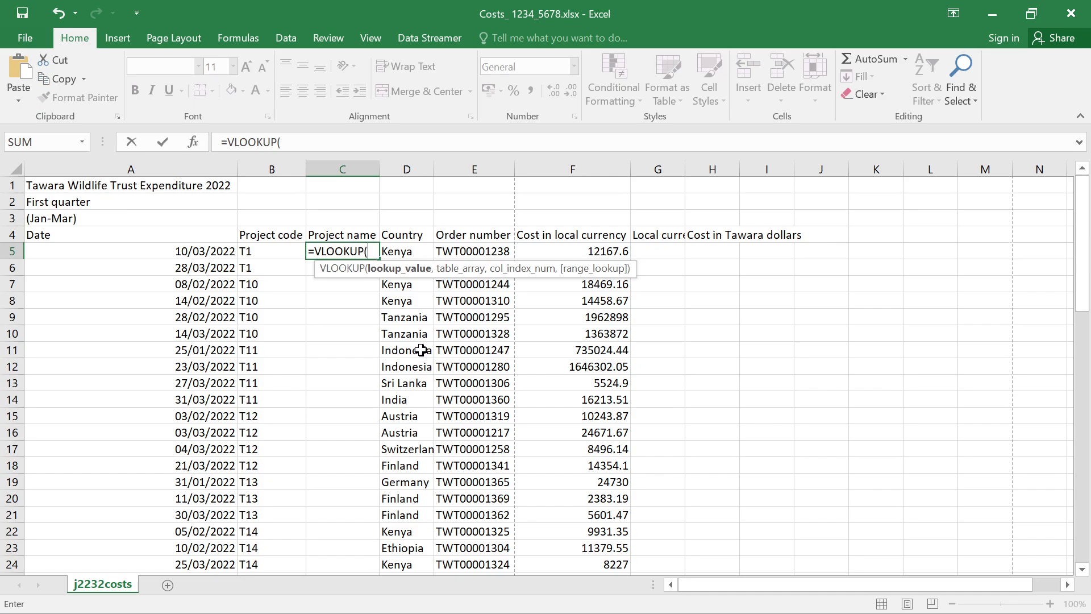
pyautogui.click(269, 253)
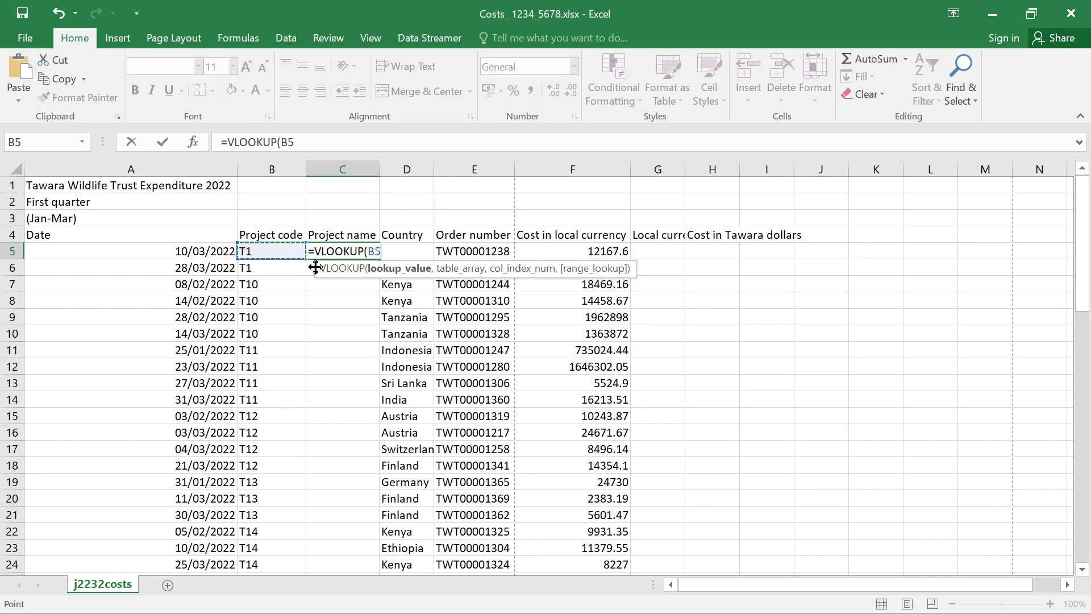
pyautogui.write(',')
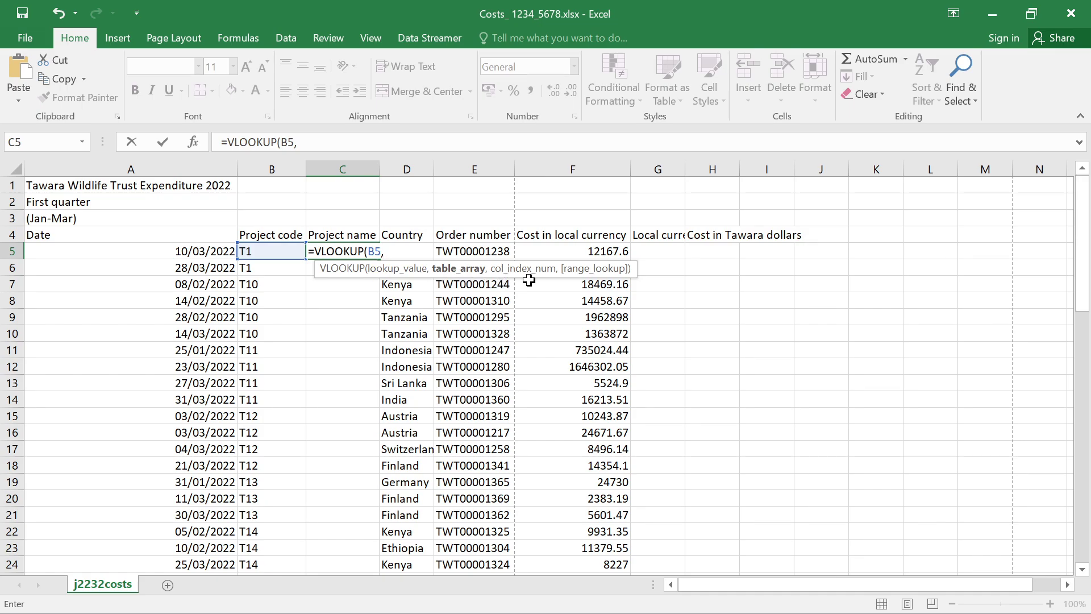
# Set the VLOOKUP table array to the absolute range $A$2:$B$19 in j2232project.csv.
pyautogui.moveTo(807, 606)
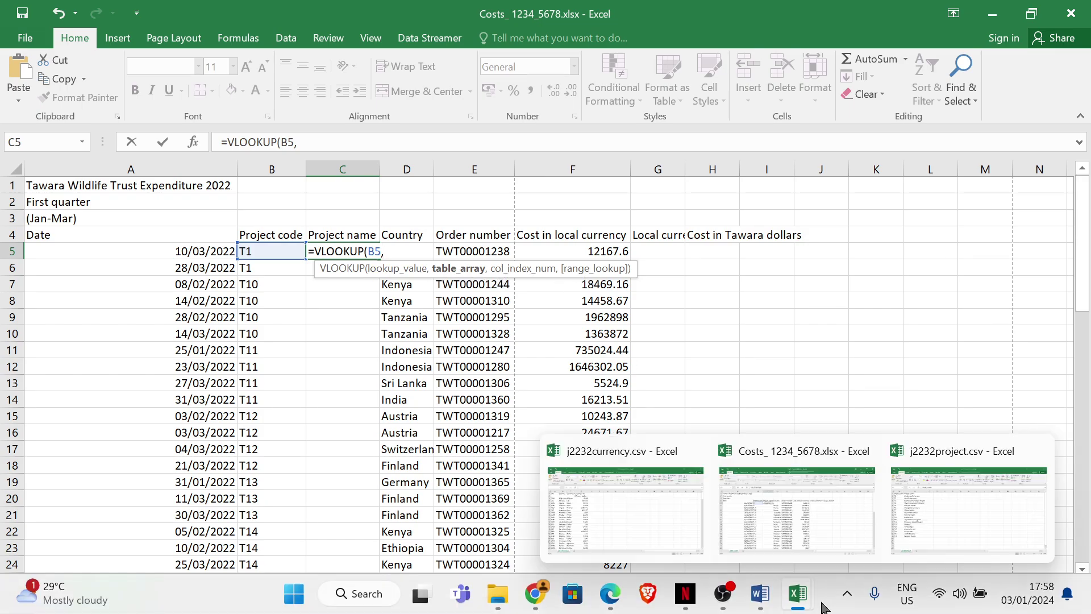
pyautogui.click(935, 539)
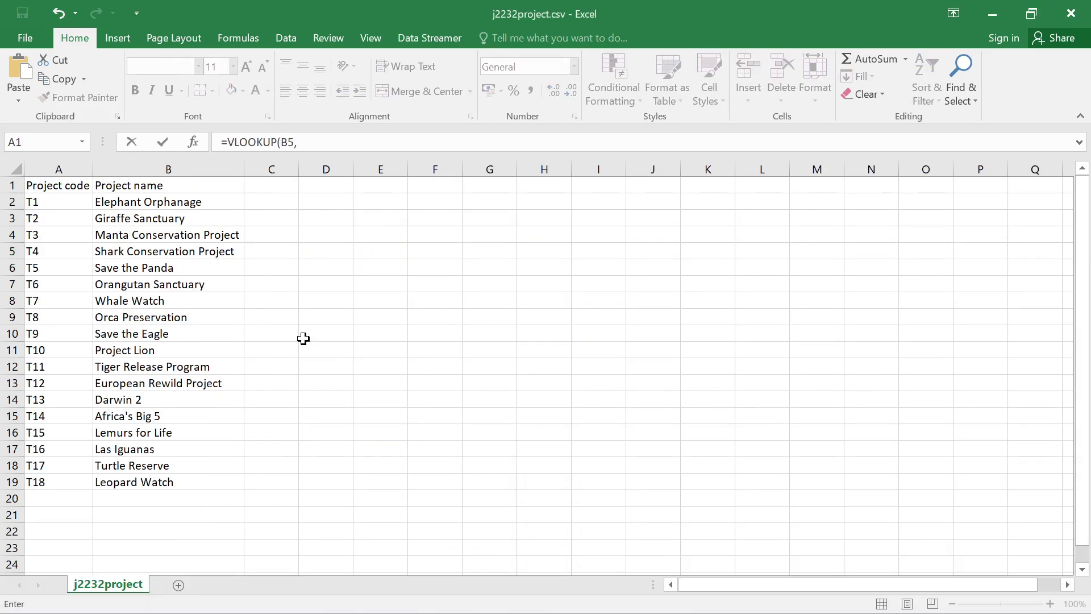
pyautogui.moveTo(32, 202); pyautogui.dragTo(154, 482)
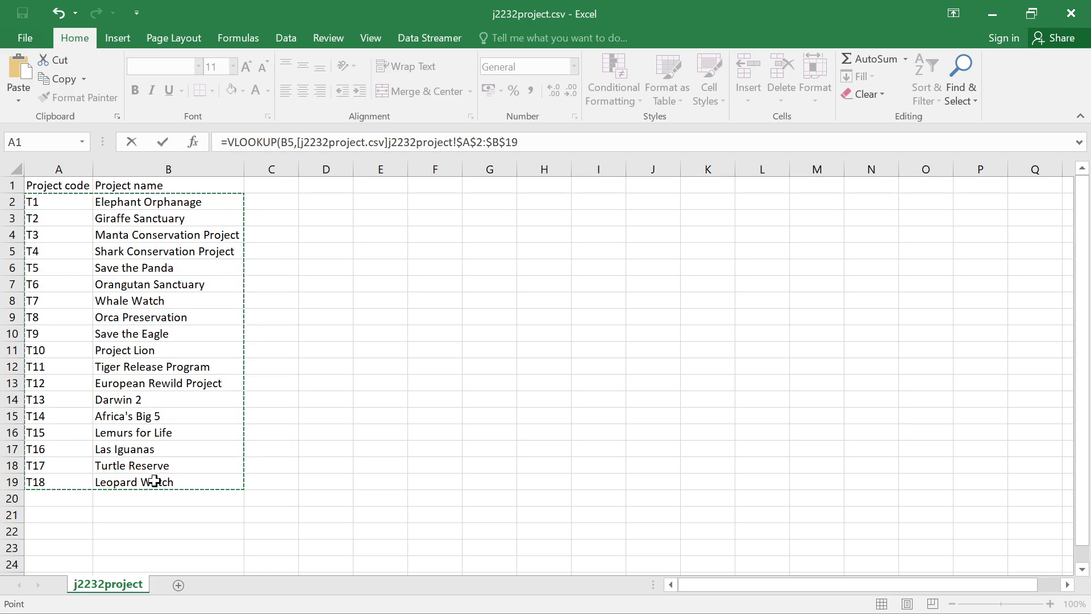
pyautogui.click(524, 142)
pyautogui.write(',')
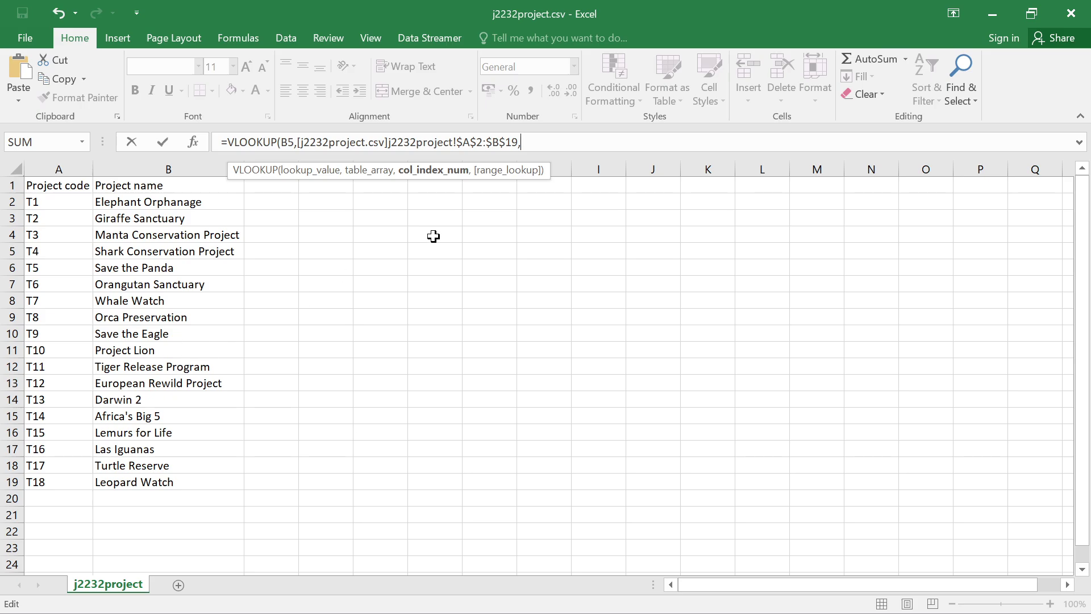
# Complete the C5 formula with column index 2 and range lookup 0, and fit column C's width to its contents.
pyautogui.write('2,')
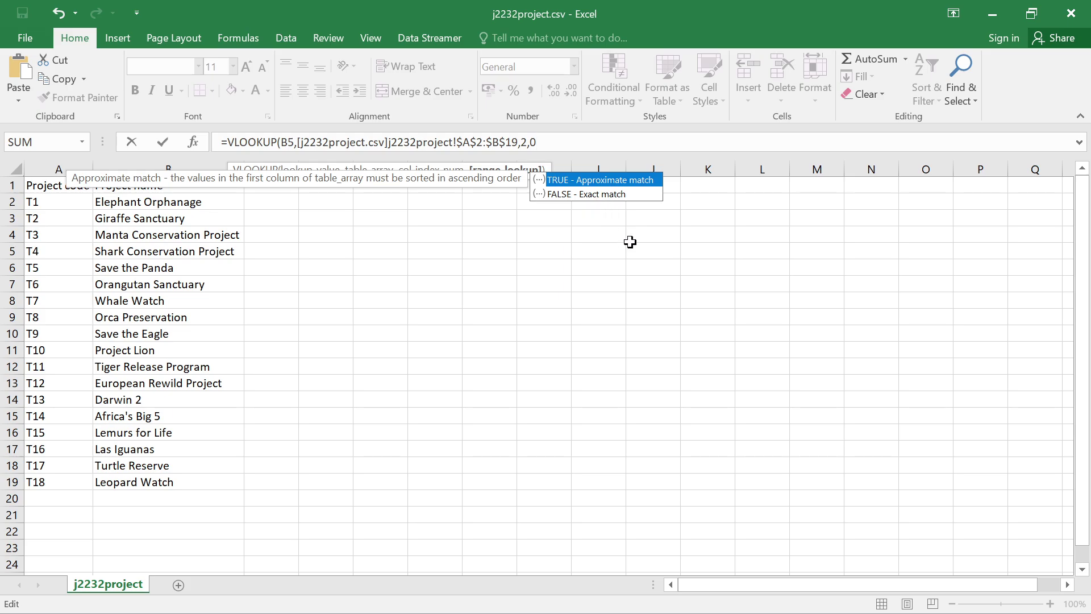
pyautogui.write('0)')
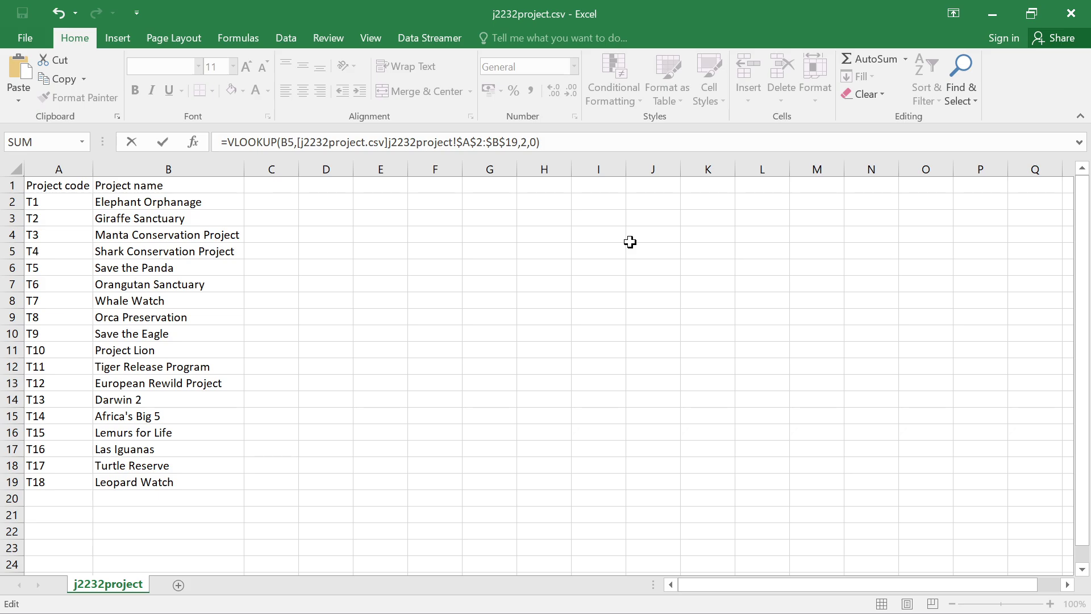
pyautogui.press('Return')
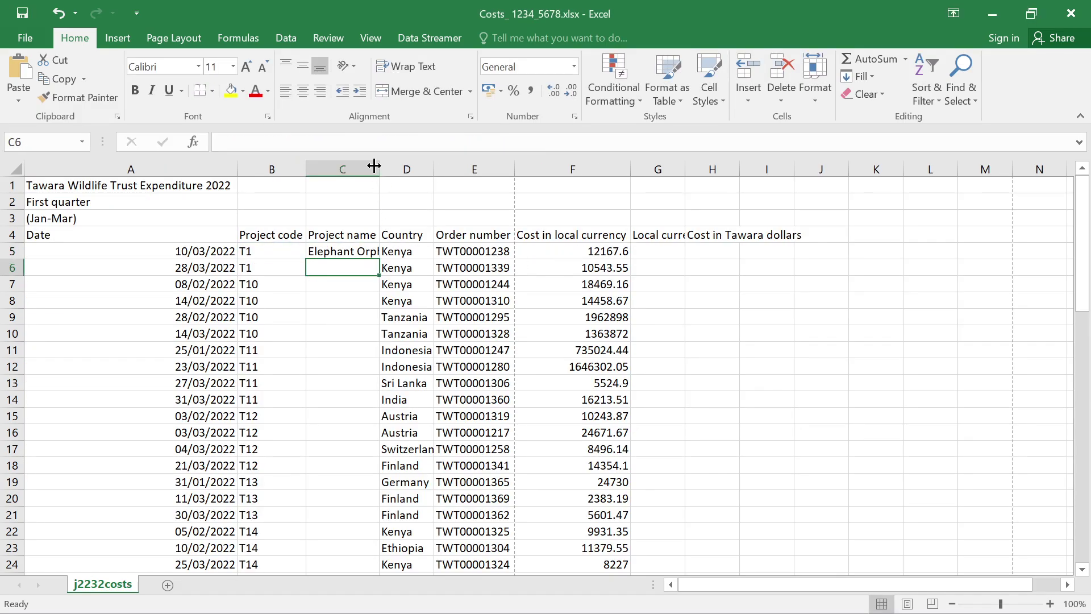
pyautogui.doubleClick(379, 166)
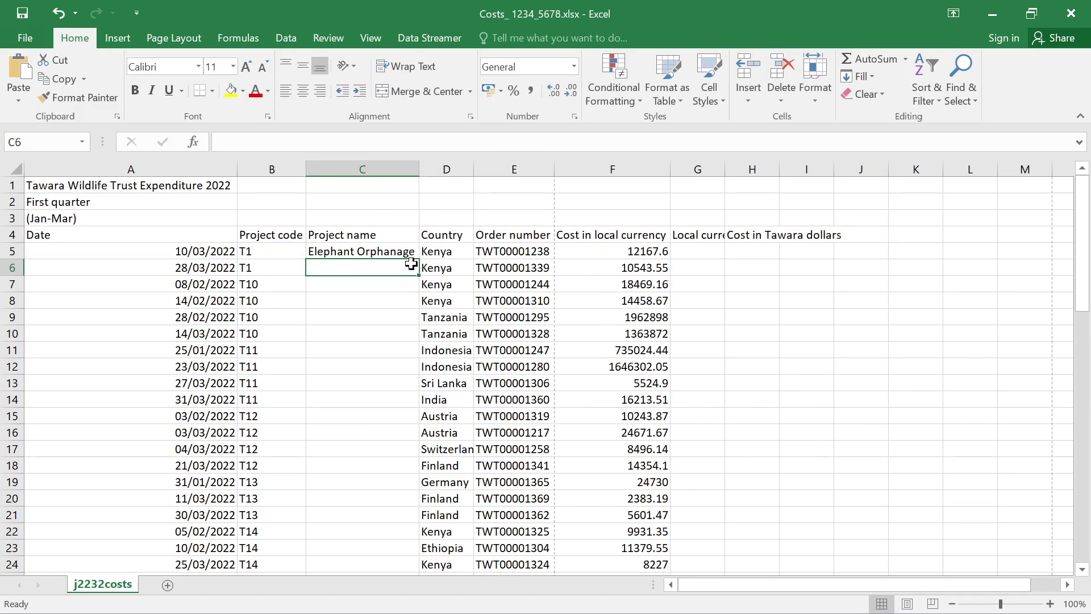
pyautogui.click(359, 251)
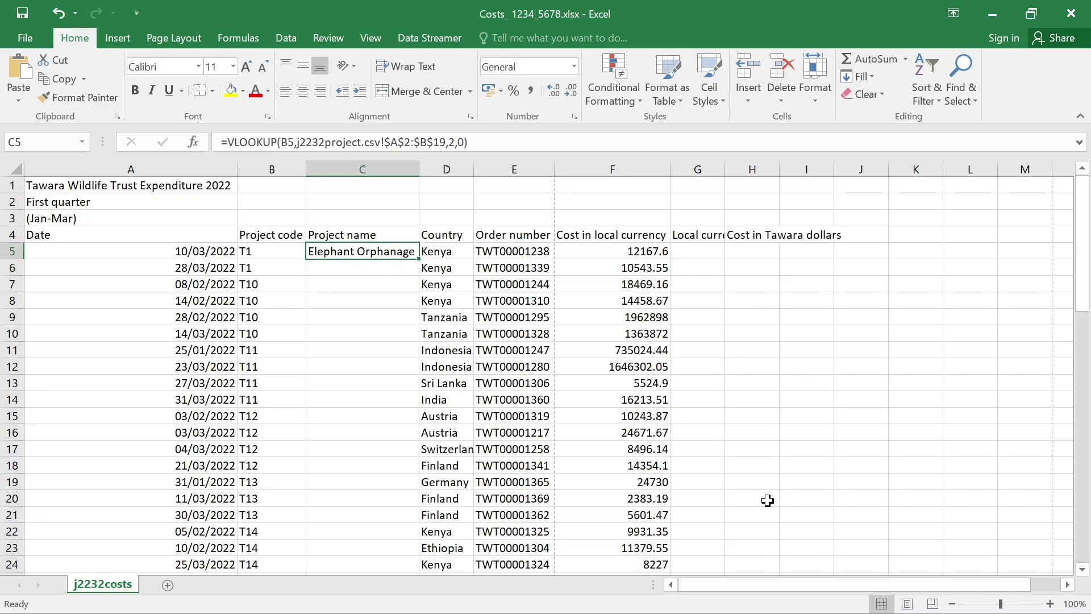
# Switch to the exam paper in Edge and highlight all of question 2 plus "cell G5" in question 3.
pyautogui.moveTo(608, 600)
pyautogui.click(607, 503)
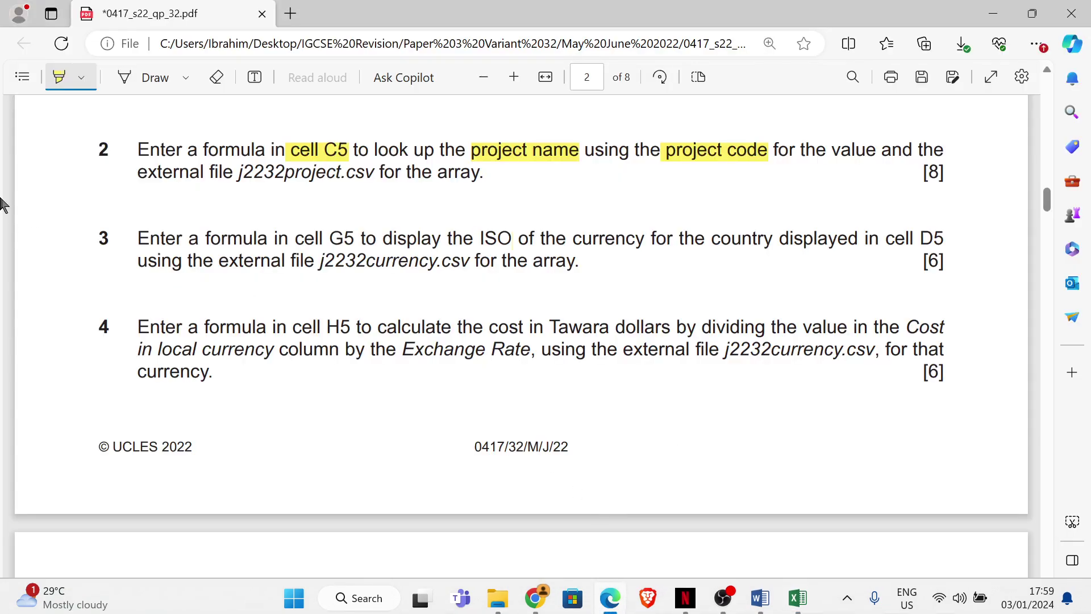
pyautogui.moveTo(141, 154); pyautogui.dragTo(487, 174)
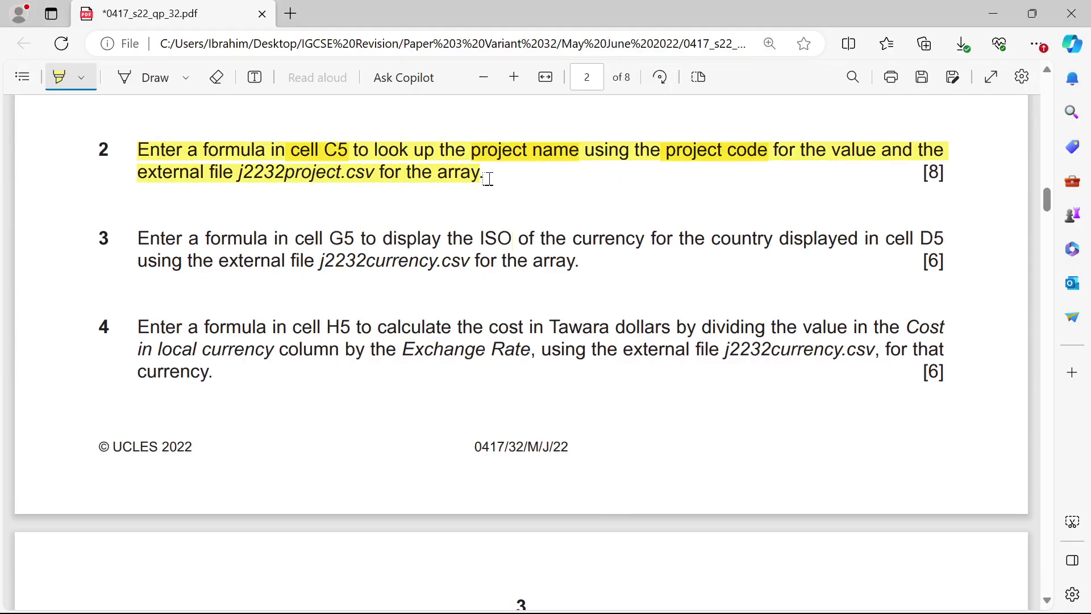
pyautogui.scroll(-2, 211, 250)
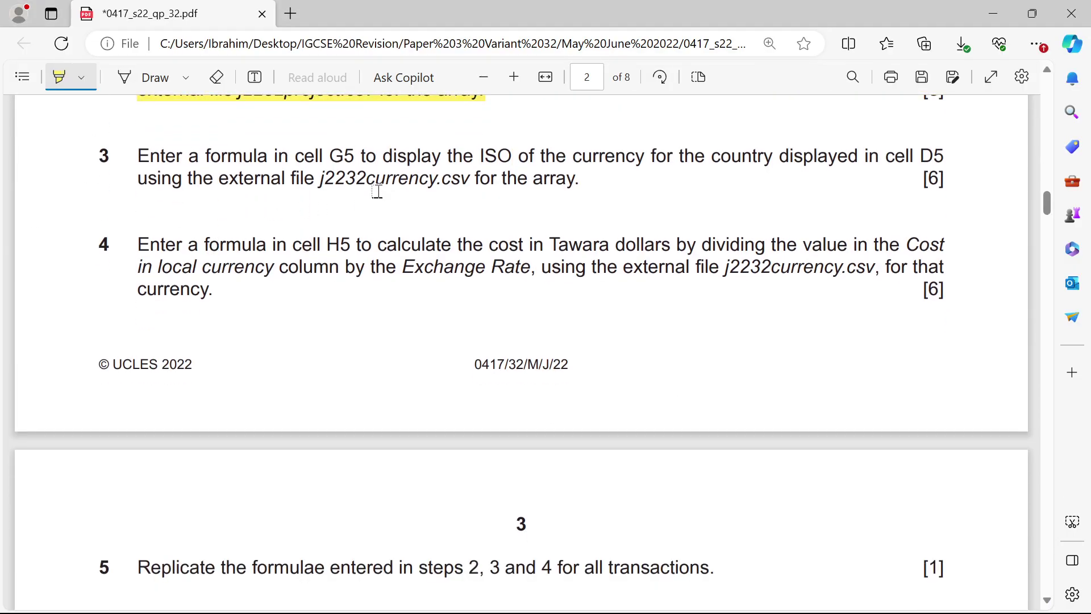
pyautogui.moveTo(296, 156)
pyautogui.mouseDown()
pyautogui.moveTo(365, 155)
pyautogui.moveTo(349, 155)
pyautogui.mouseUp()
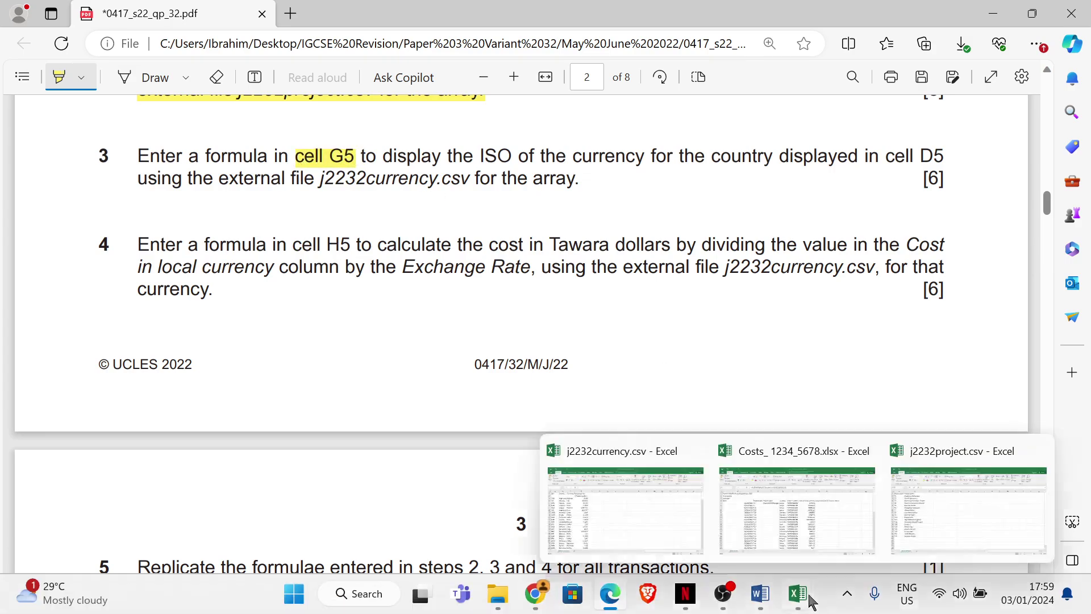
# Switch to the Costs workbook in Excel, select cell G5 and fit column G's width to its heading.
pyautogui.moveTo(798, 591)
pyautogui.click(794, 514)
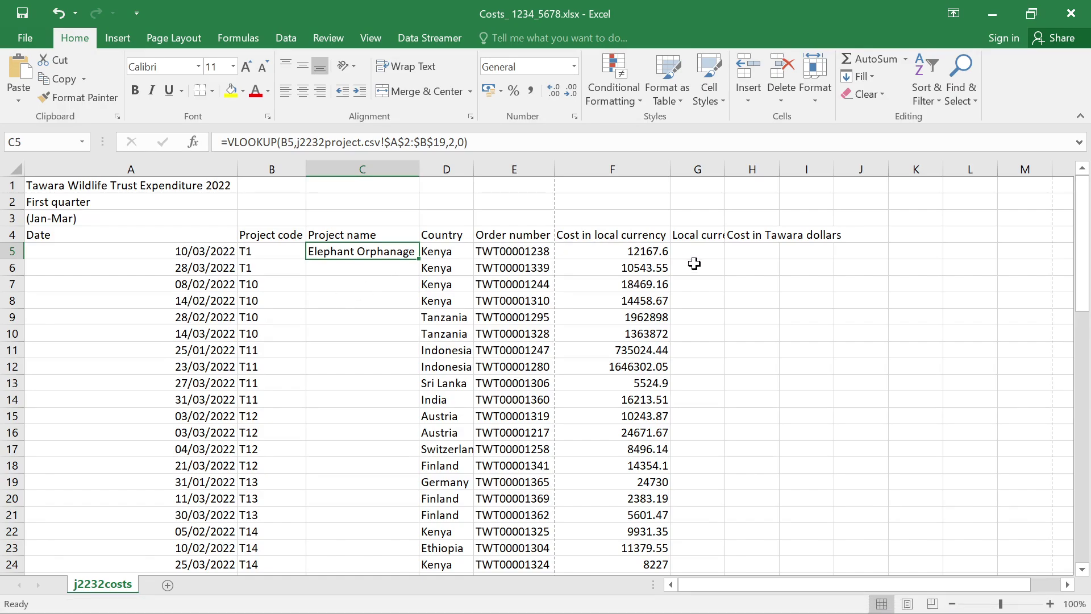
pyautogui.click(711, 252)
pyautogui.doubleClick(729, 172)
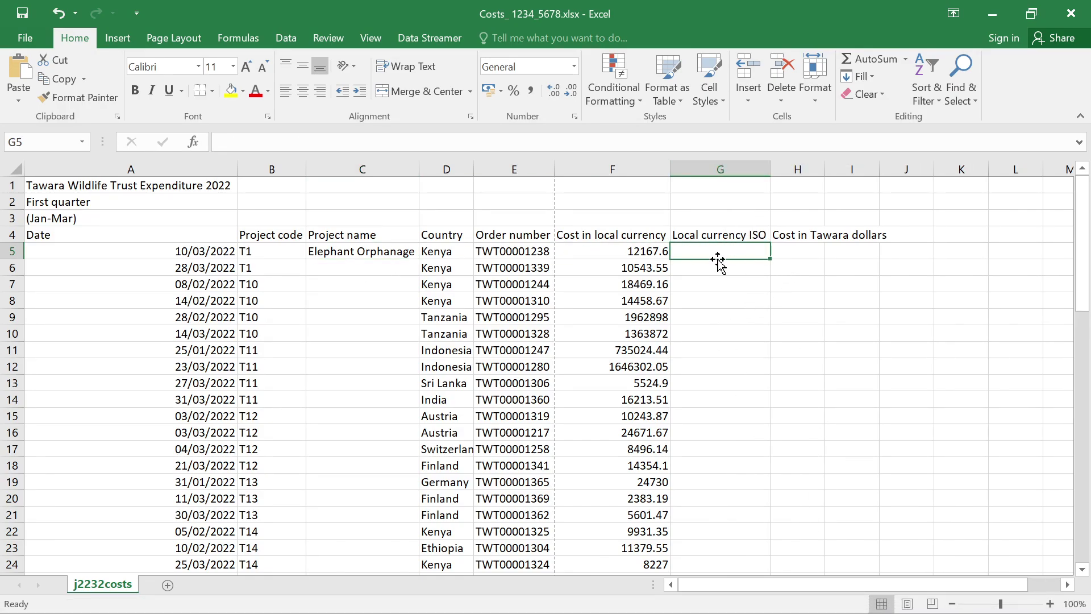
# Highlight "ISO of the currency" and "country displayed" in question 3 of the exam paper in Edge, and return to the Costs workbook in Excel.
pyautogui.moveTo(619, 611)
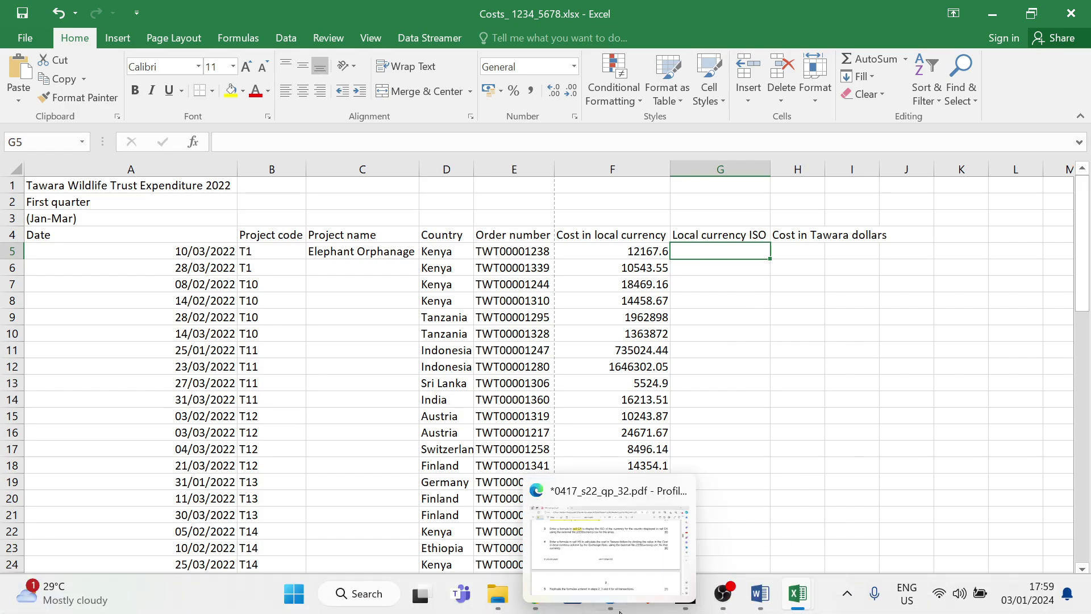
pyautogui.click(609, 575)
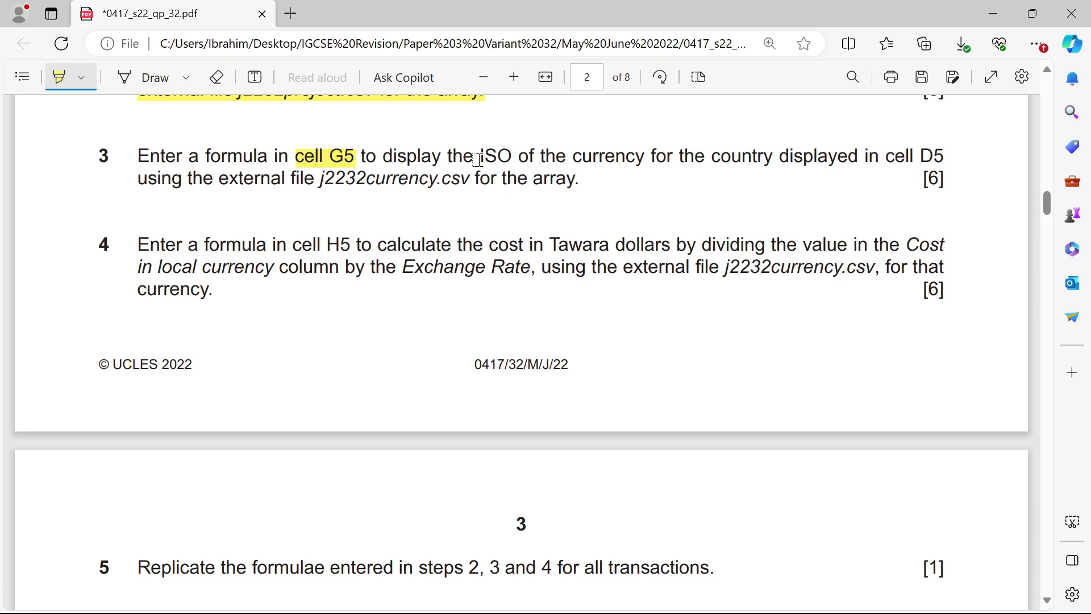
pyautogui.moveTo(478, 160); pyautogui.dragTo(646, 160)
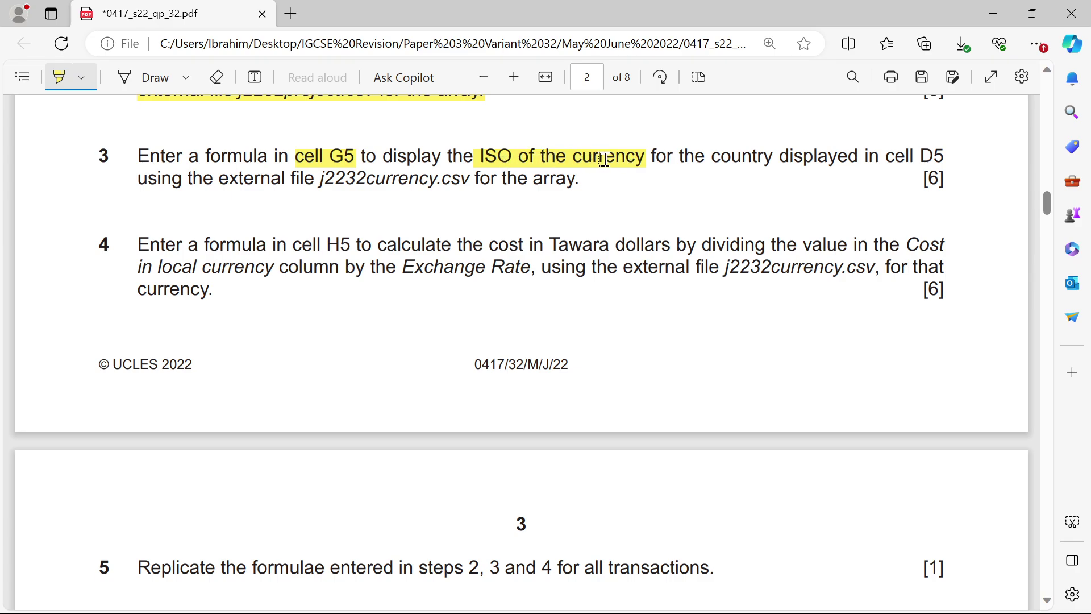
pyautogui.moveTo(712, 159); pyautogui.dragTo(865, 158)
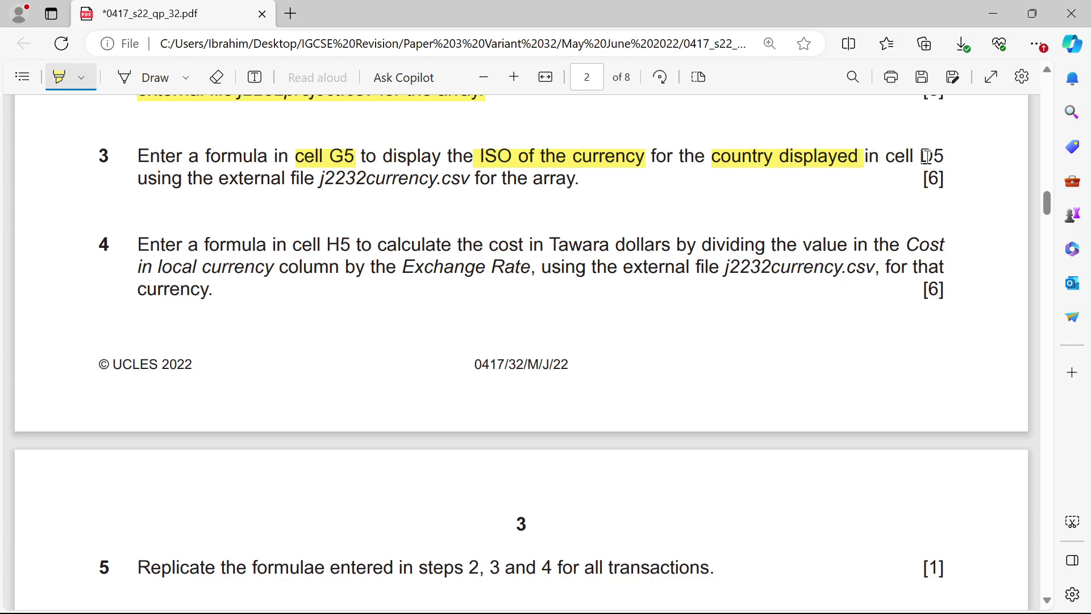
pyautogui.moveTo(807, 603)
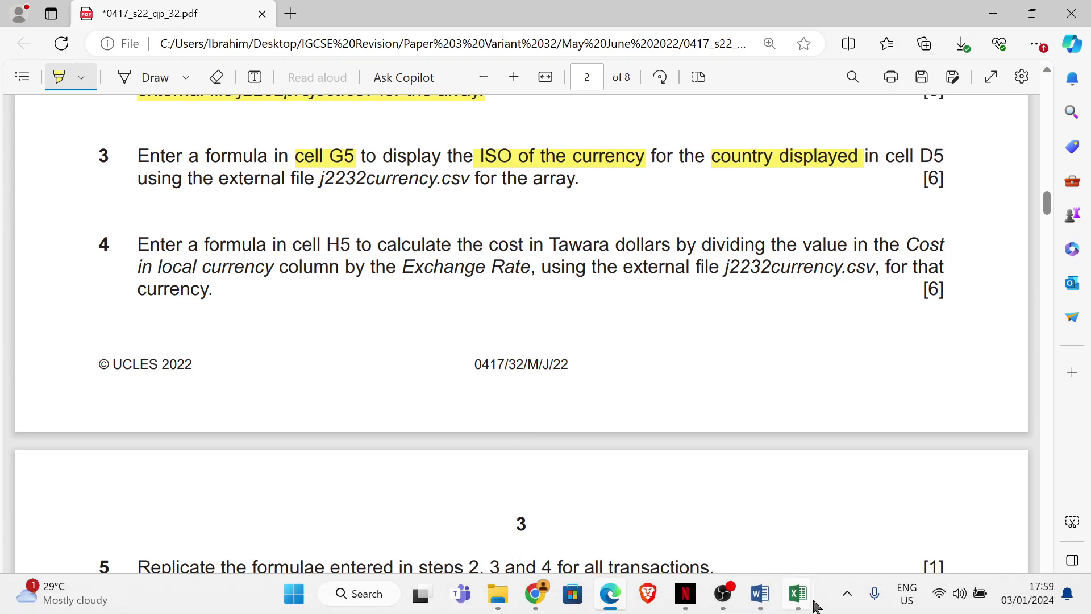
pyautogui.click(788, 522)
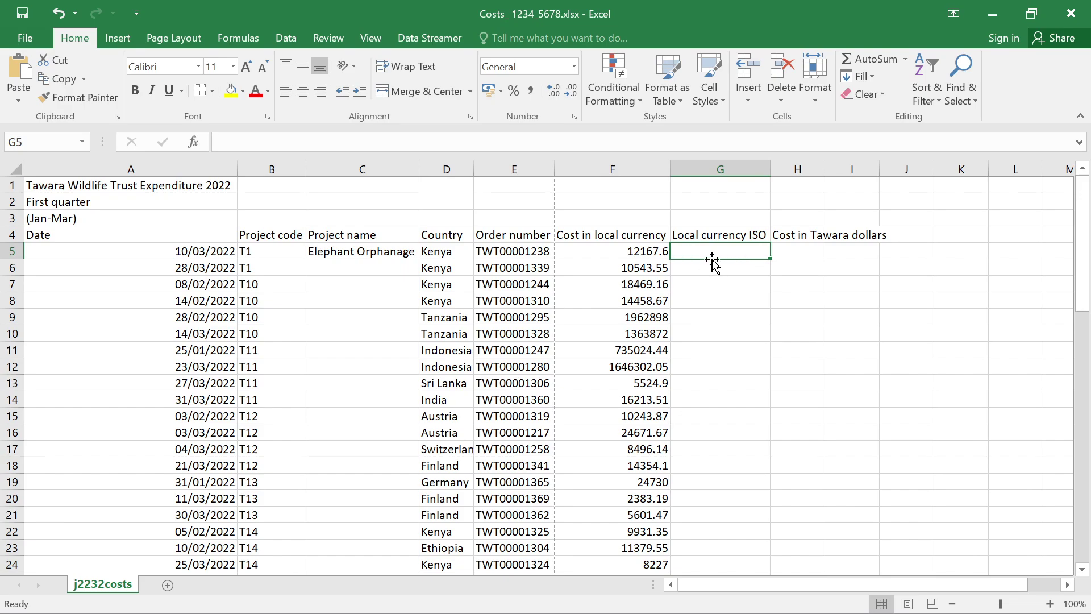
# Start a LOOKUP formula in cell G5 with country cell D5 as the lookup value.
pyautogui.click(455, 253)
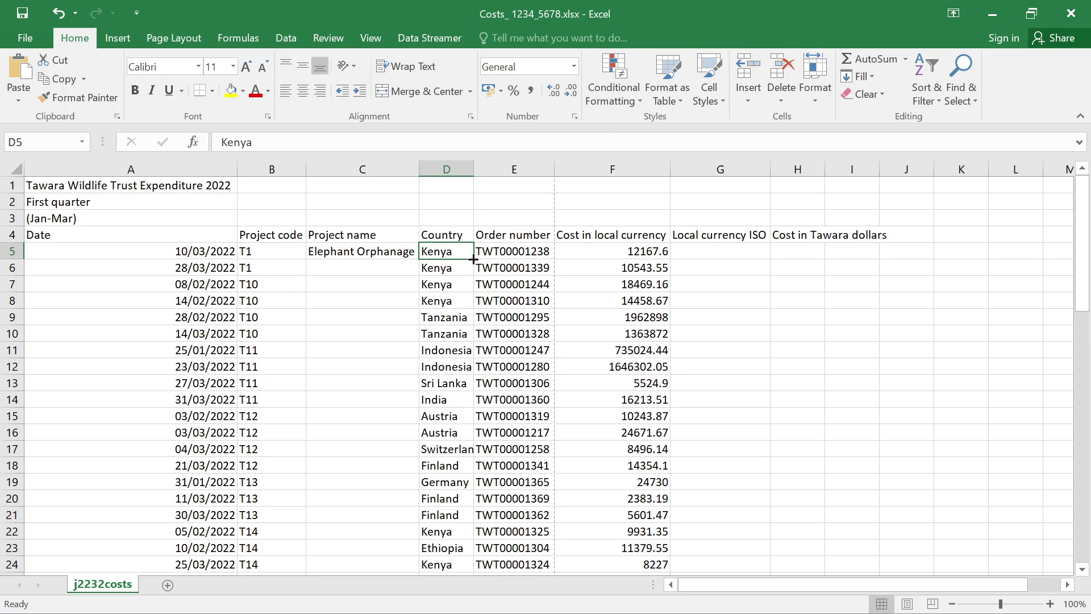
pyautogui.click(739, 253)
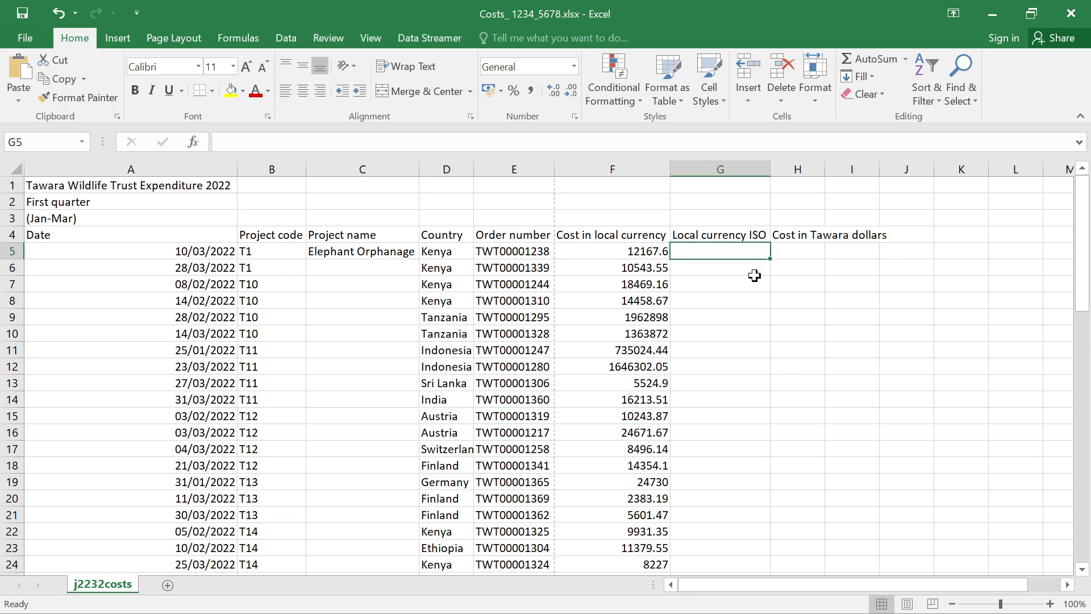
pyautogui.write('=look')
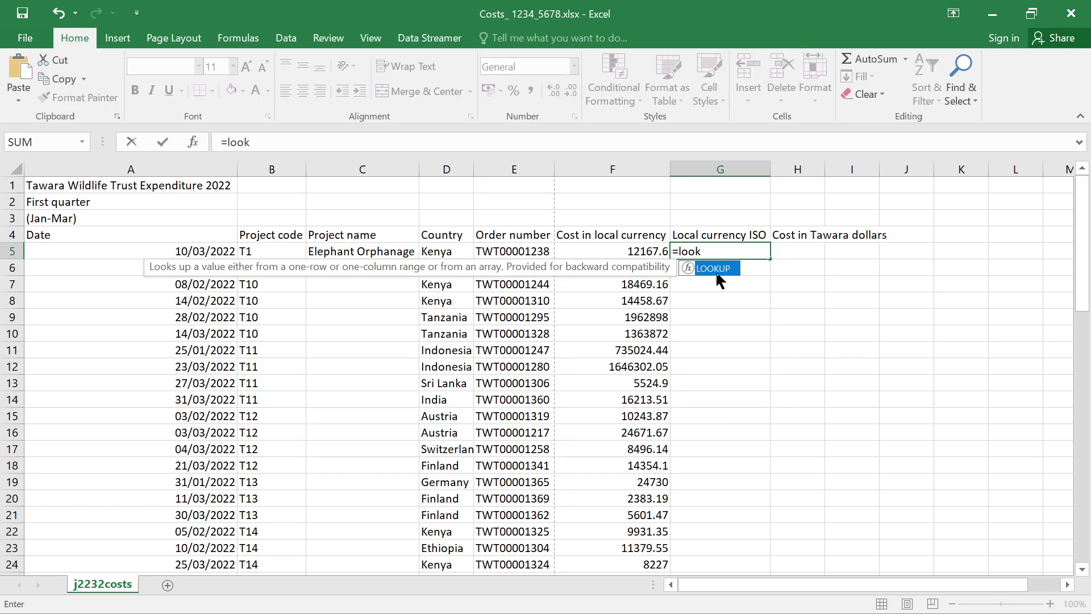
pyautogui.doubleClick(714, 268)
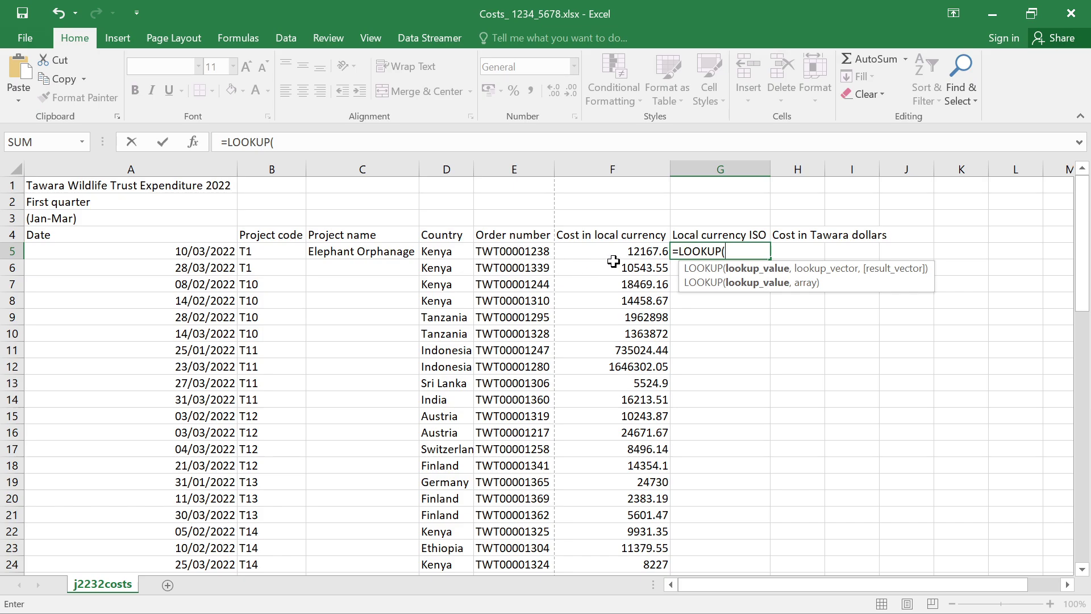
pyautogui.click(442, 252)
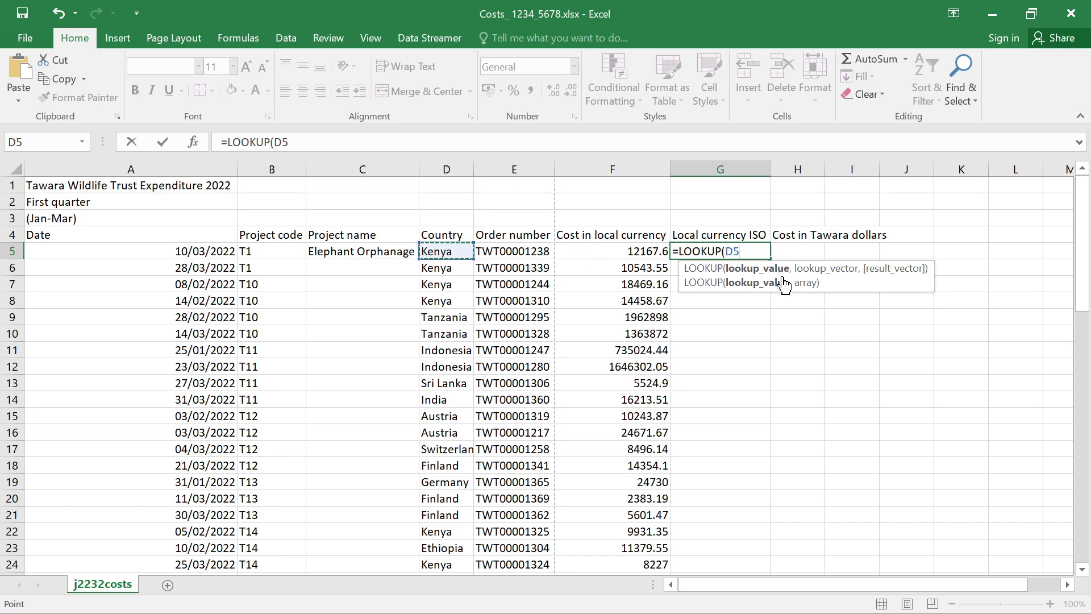
pyautogui.write(',')
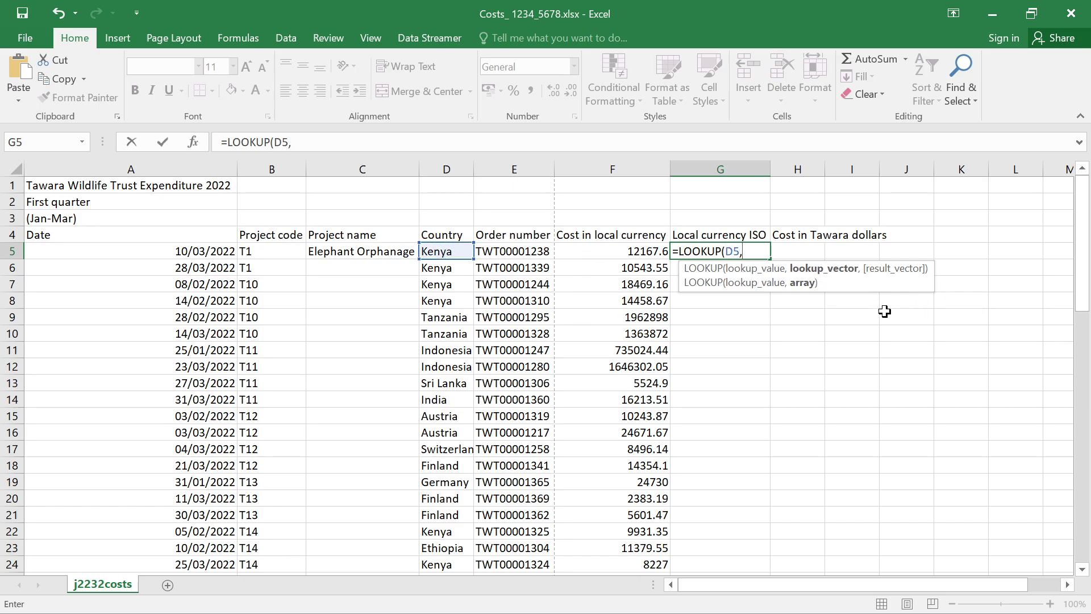
# Set the formula's lookup vector to the country cells B3:B184 in the j2232currency.csv workbook.
pyautogui.moveTo(797, 593)
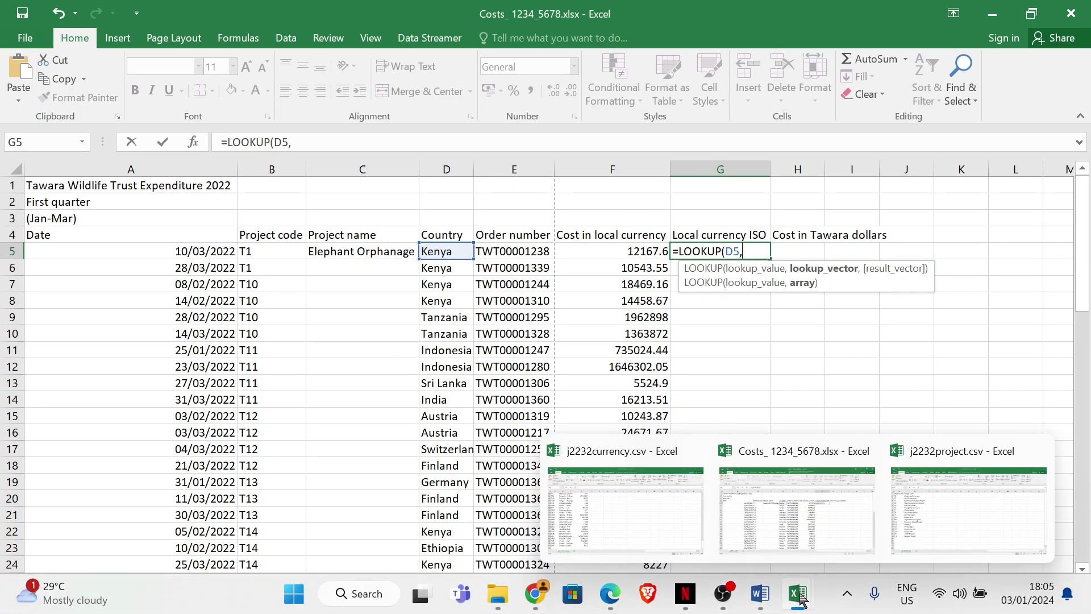
pyautogui.click(619, 537)
pyautogui.scroll(14, 309, 353)
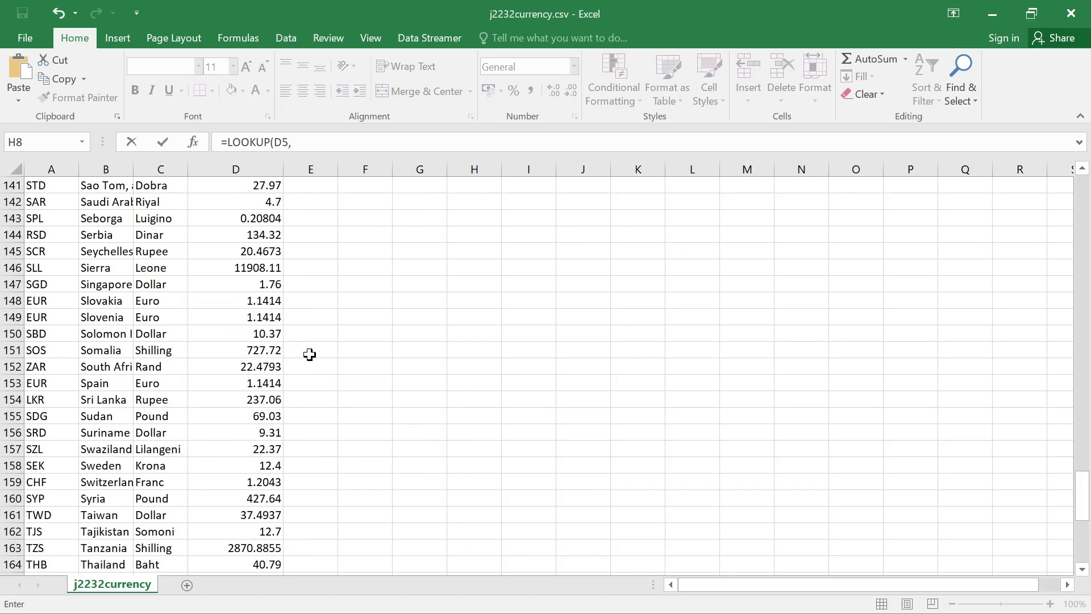
pyautogui.moveTo(1081, 431); pyautogui.dragTo(1081, 202)
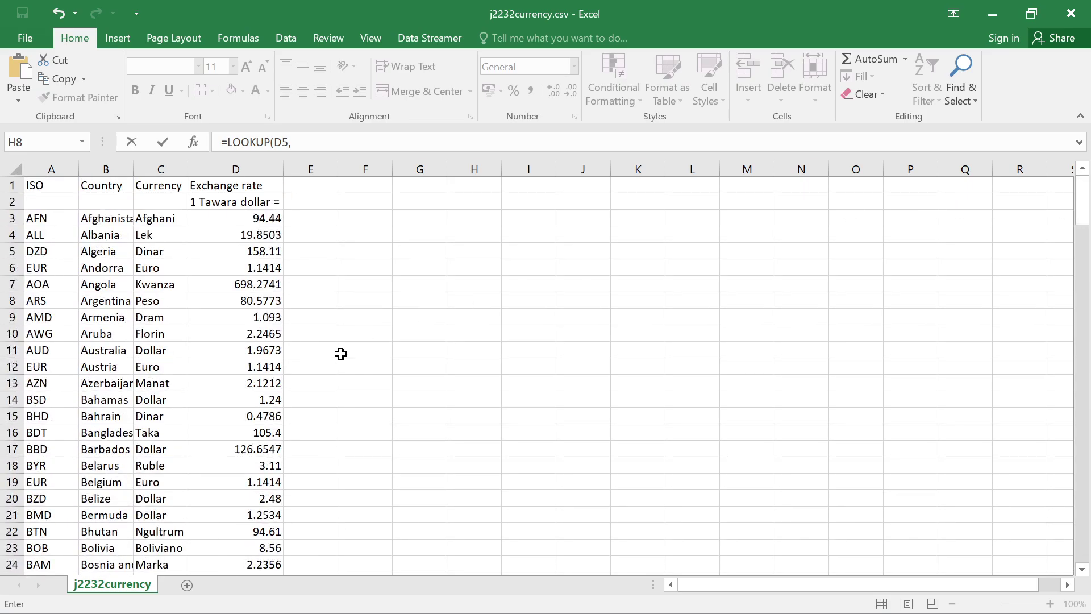
pyautogui.moveTo(102, 219); pyautogui.dragTo(102, 549)
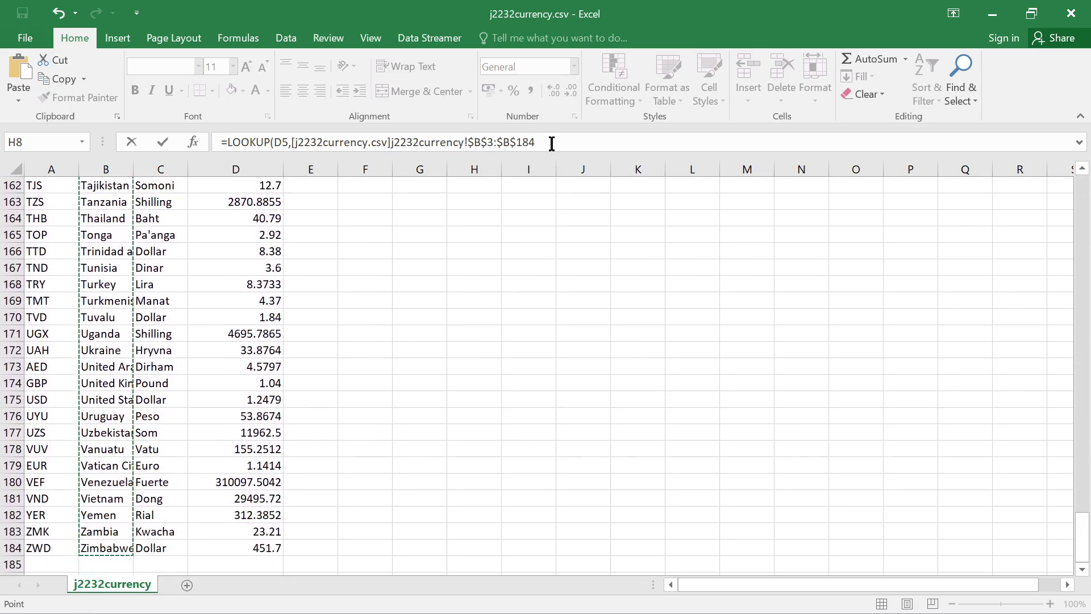
pyautogui.scroll(6, 856, 360)
pyautogui.scroll(15, 567, 307)
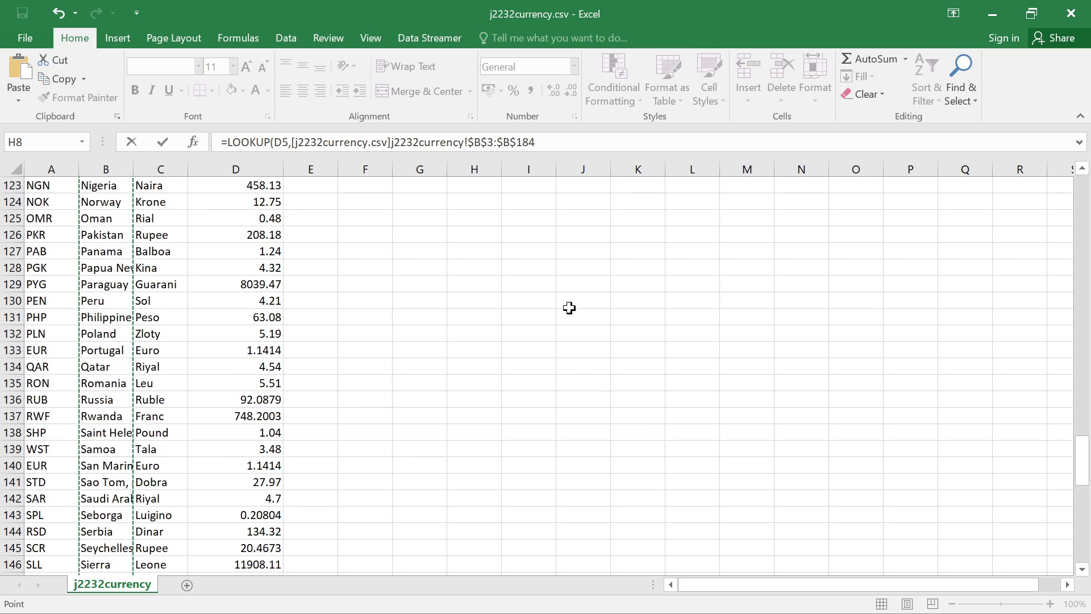
pyautogui.scroll(20, 607, 353)
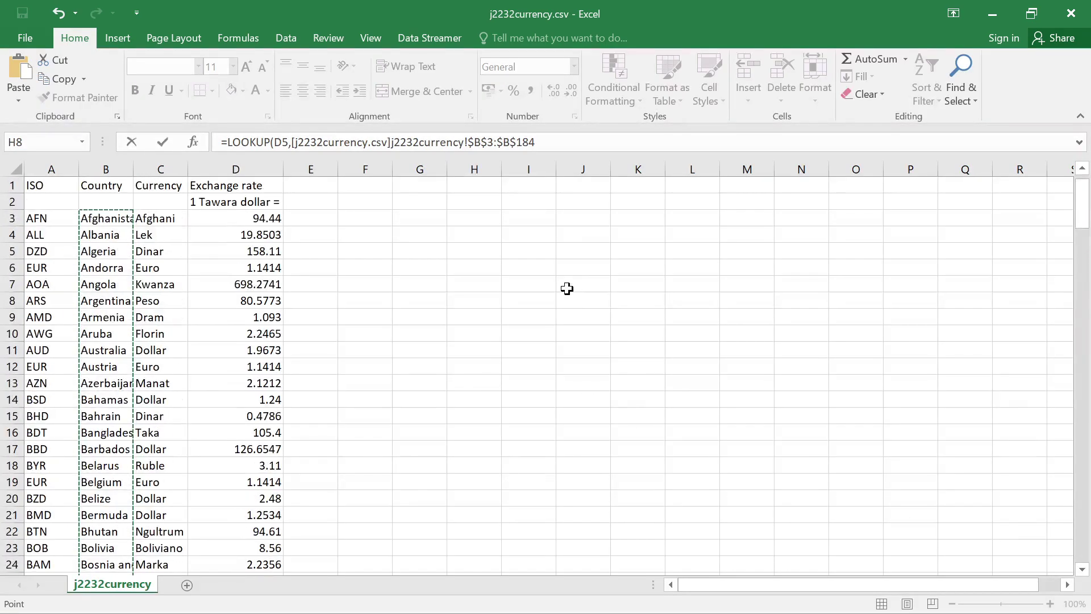
# Add the ISO cells A3:A184 of j2232currency.csv as the result vector, complete the formula and reselect G5.
pyautogui.click(543, 144)
pyautogui.write(',')
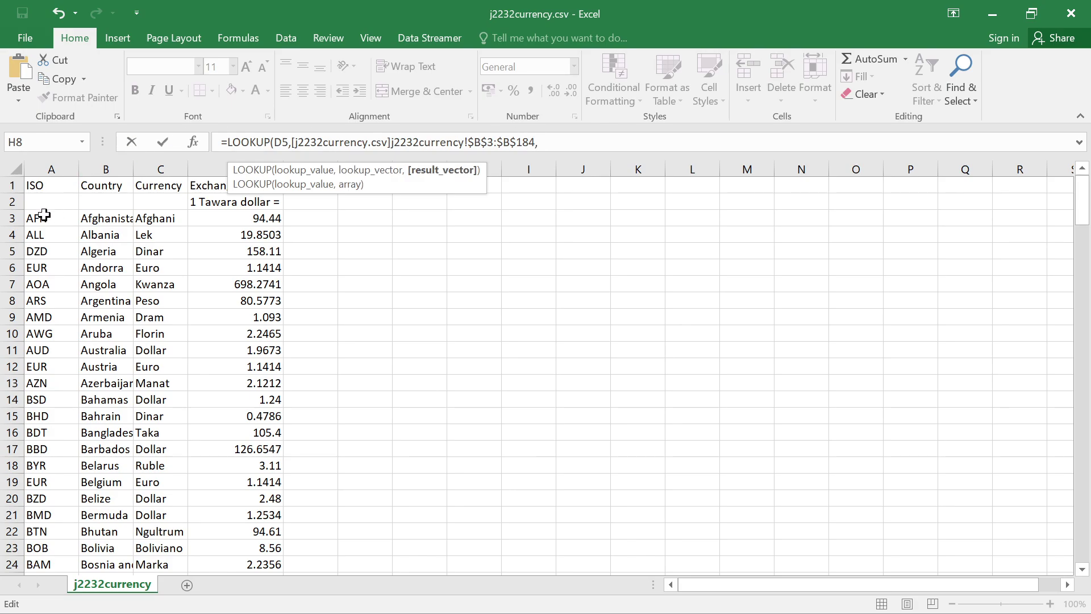
pyautogui.moveTo(44, 215); pyautogui.dragTo(38, 526)
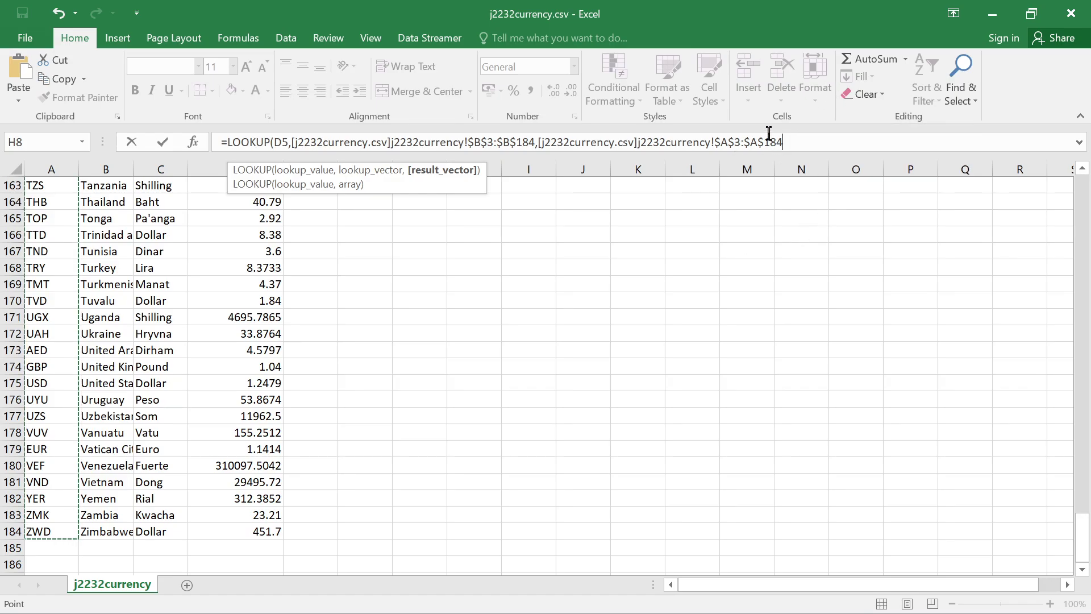
pyautogui.write(')')
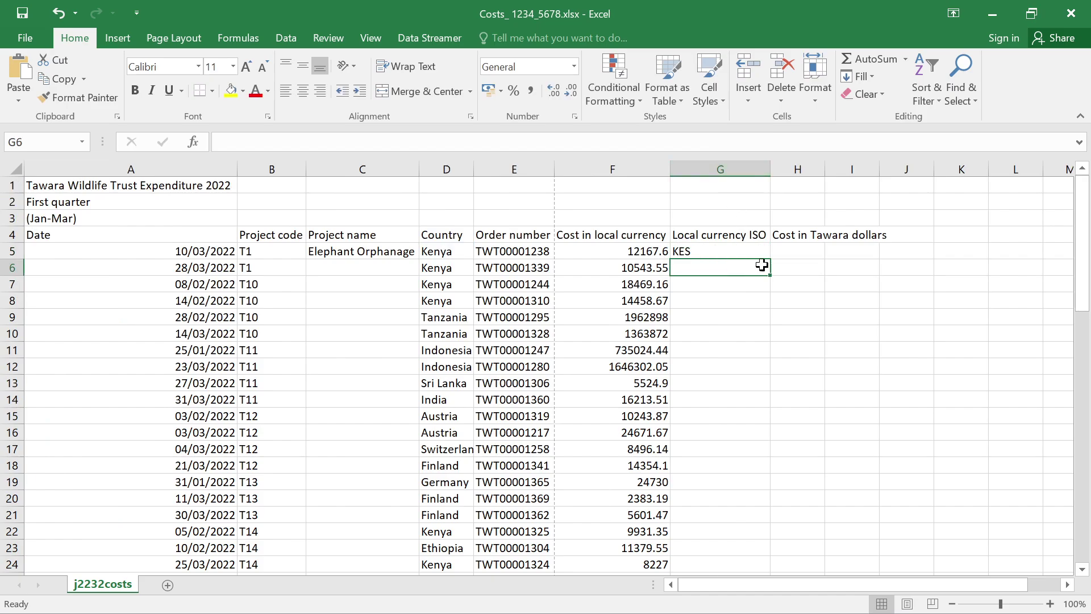
pyautogui.click(748, 252)
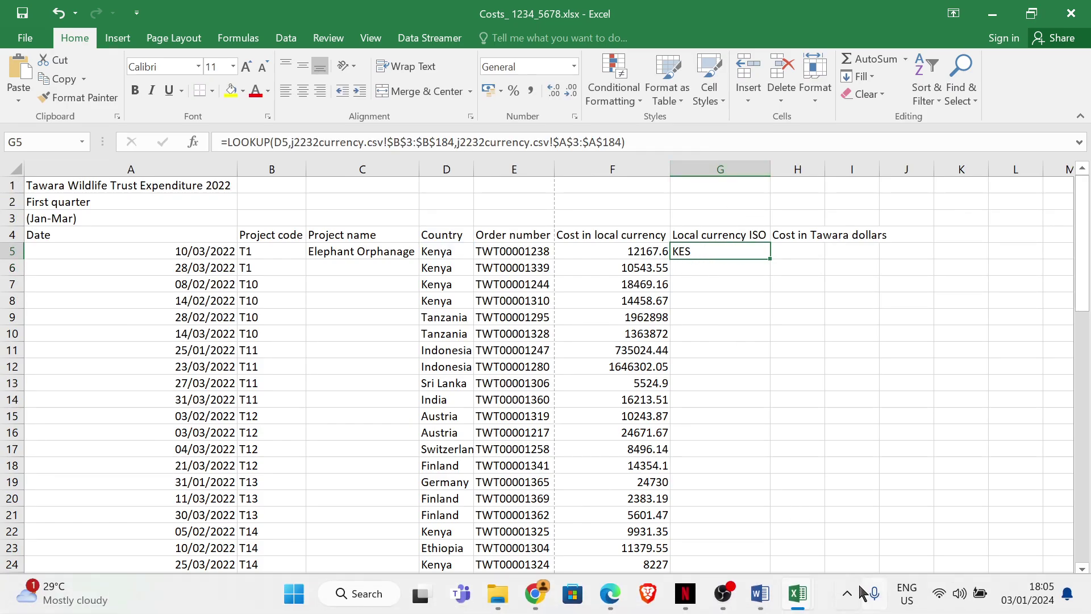
# Switch to the exam paper in Edge and highlight the full text of question 3.
pyautogui.moveTo(610, 594)
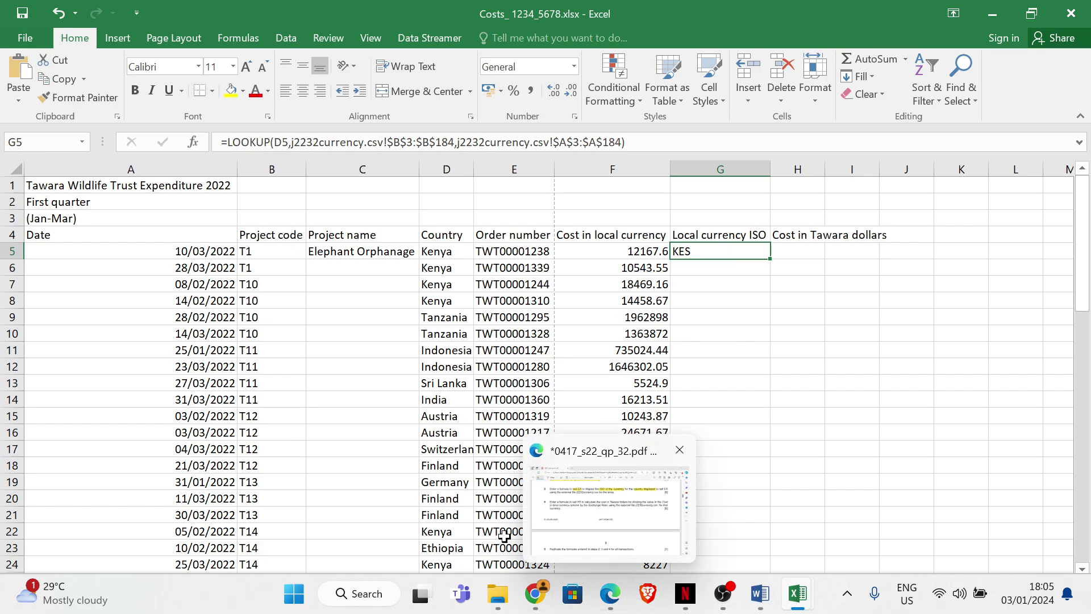
pyautogui.click(617, 529)
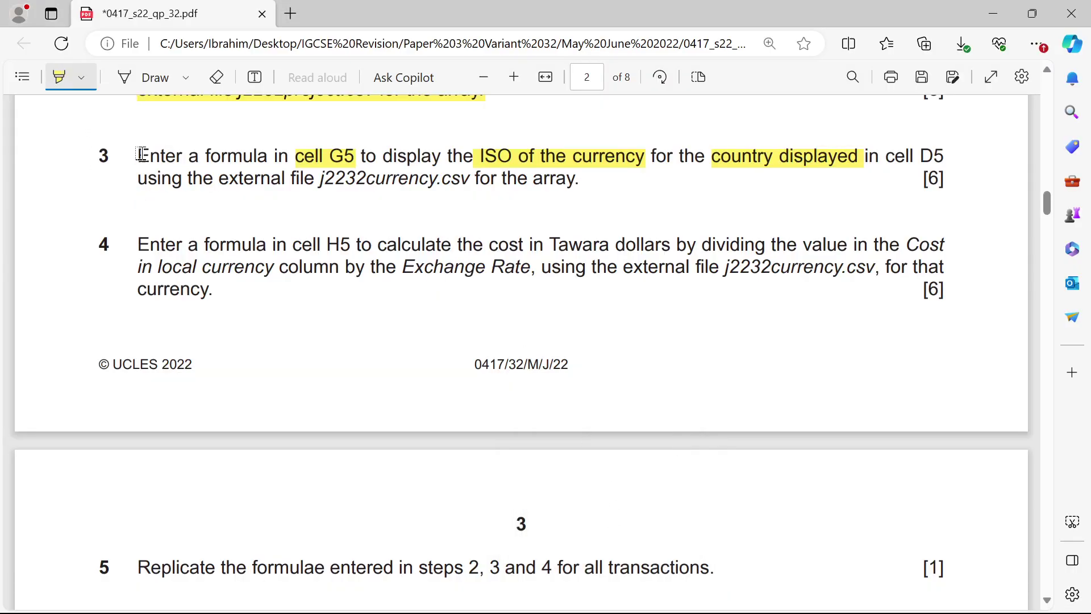
pyautogui.moveTo(142, 154); pyautogui.dragTo(579, 178)
# Highlight "cell H5", "cost in Tawara dollars" and "value in the Cost in local currency column" in question 4.
pyautogui.scroll(-2, 331, 188)
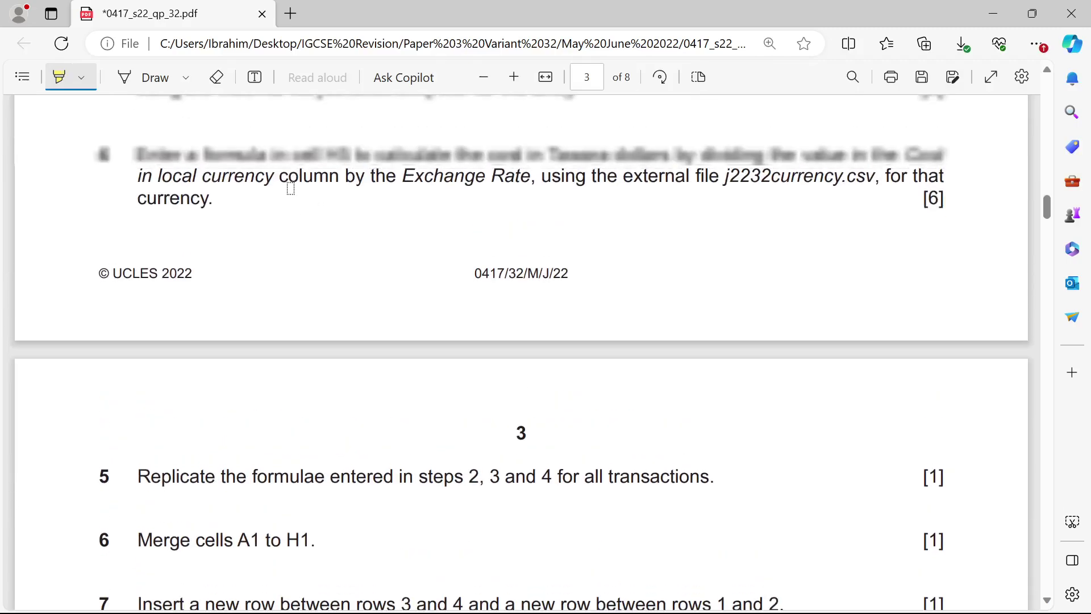
pyautogui.scroll(1, 291, 189)
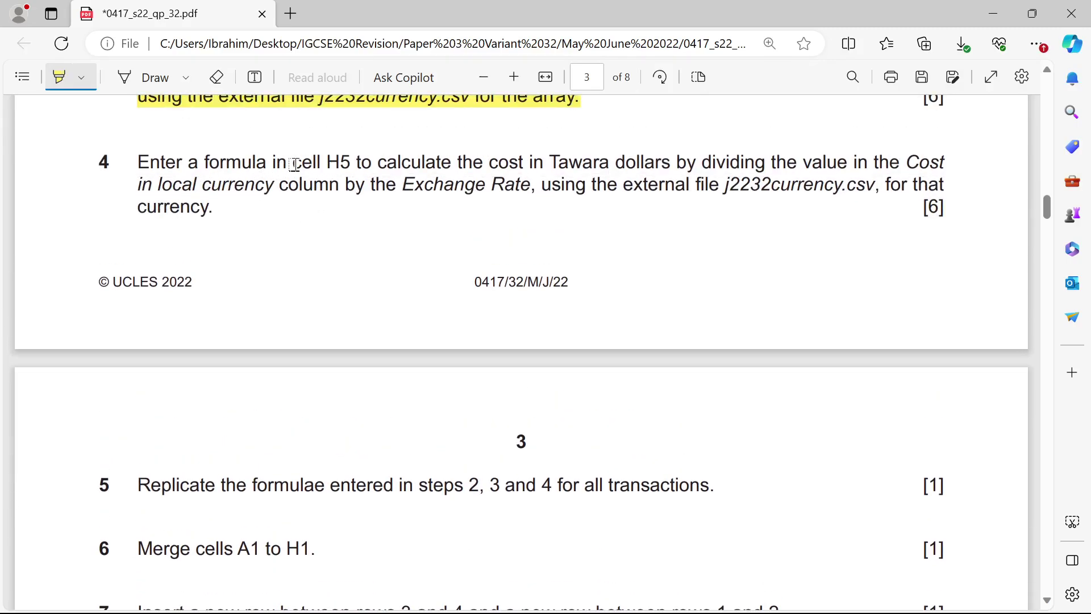
pyautogui.moveTo(291, 165); pyautogui.dragTo(346, 162)
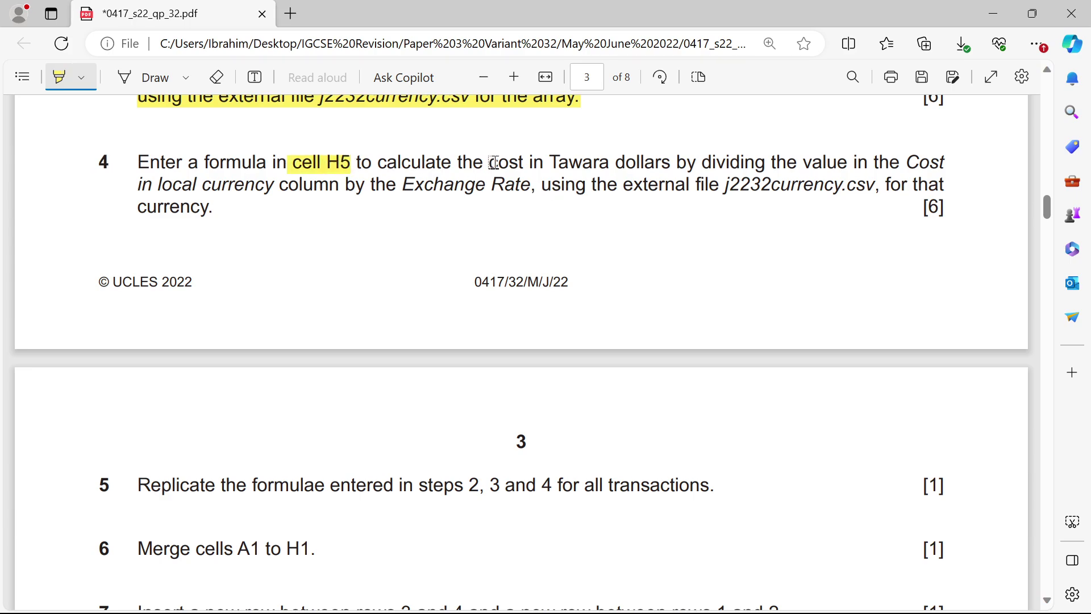
pyautogui.moveTo(490, 163); pyautogui.dragTo(670, 166)
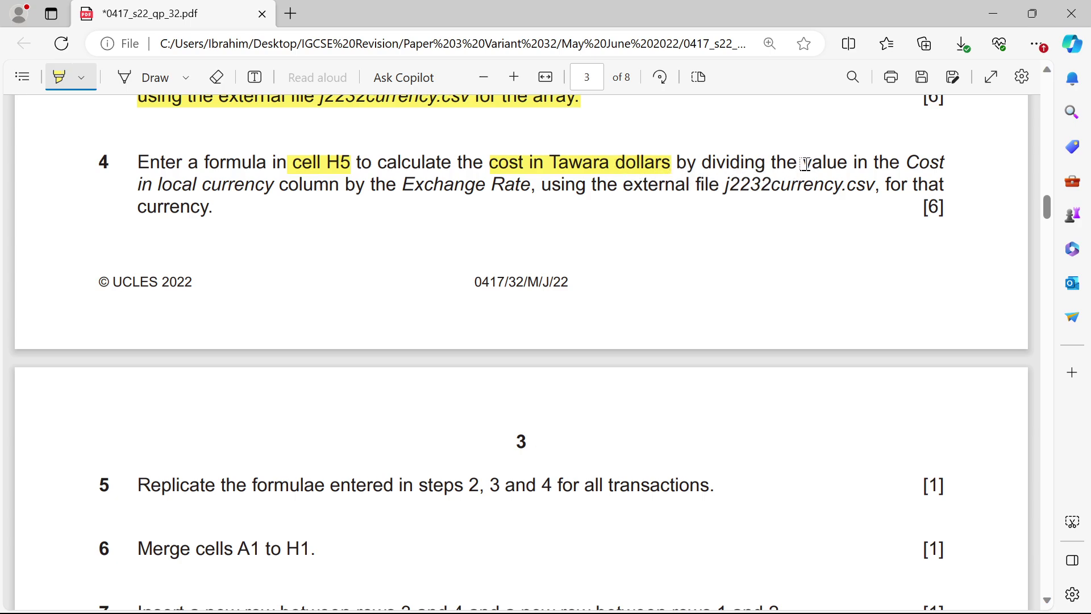
pyautogui.moveTo(803, 163); pyautogui.dragTo(944, 164)
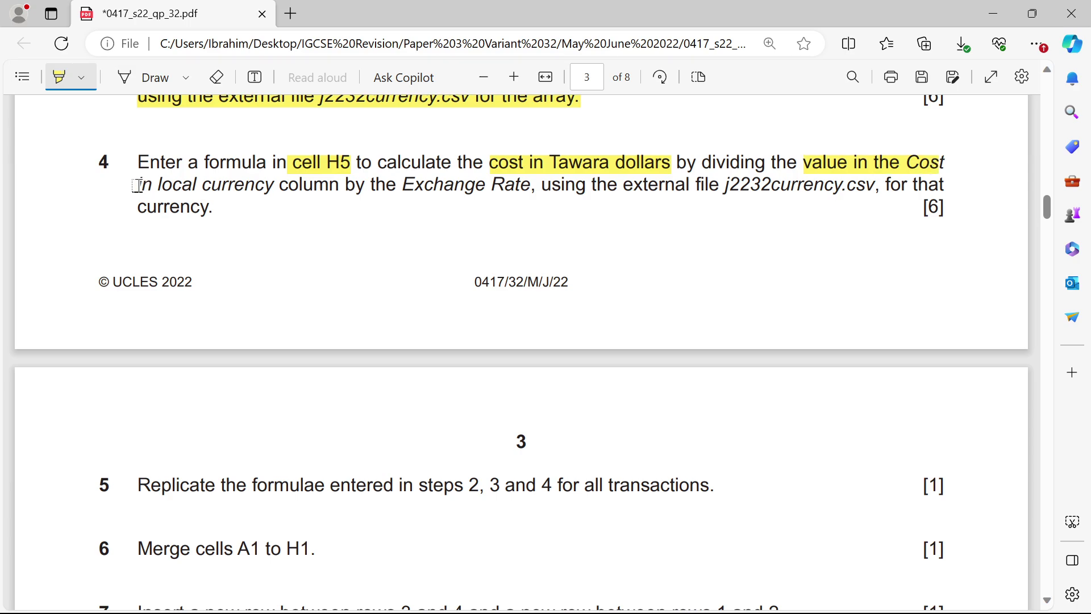
pyautogui.moveTo(138, 186); pyautogui.dragTo(340, 185)
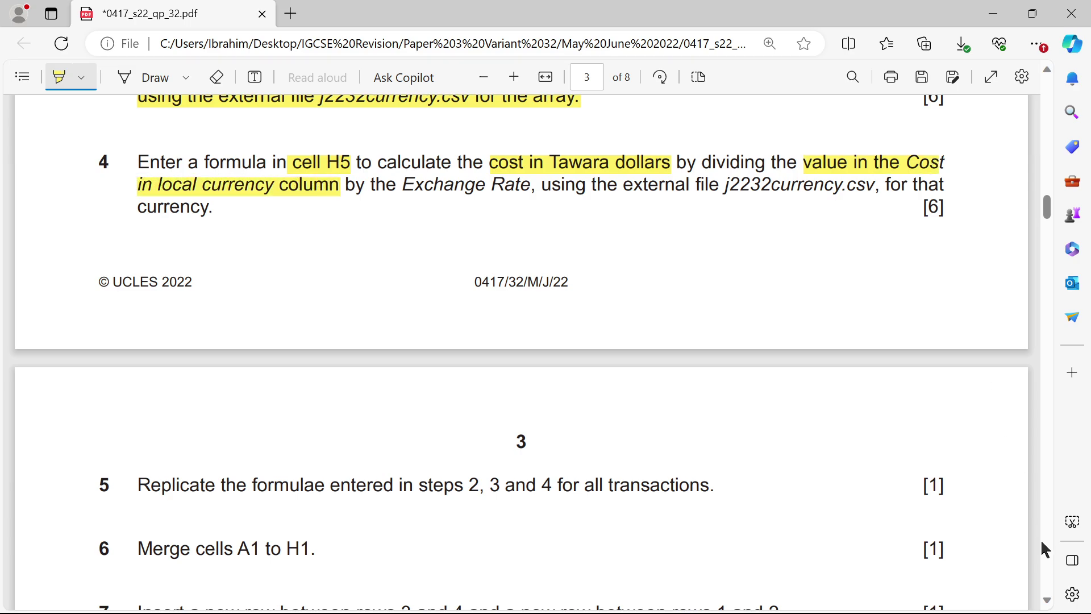
# Select cell F5 in the Costs workbook in Excel, and return to the exam paper in Edge to highlight "Exchange Rate" in question 4.
pyautogui.moveTo(807, 597)
pyautogui.click(804, 492)
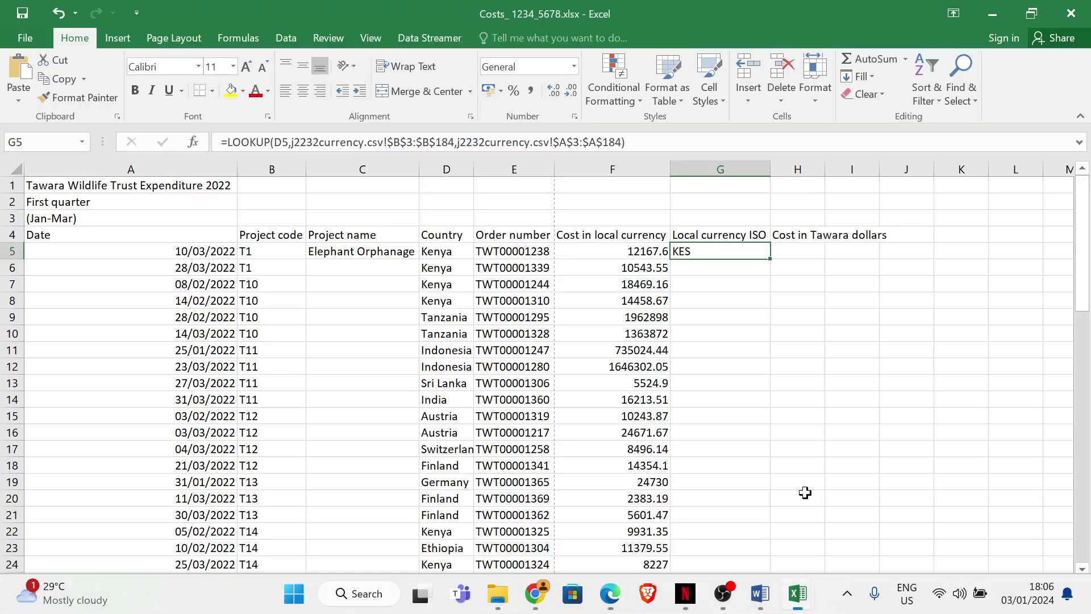
pyautogui.click(630, 254)
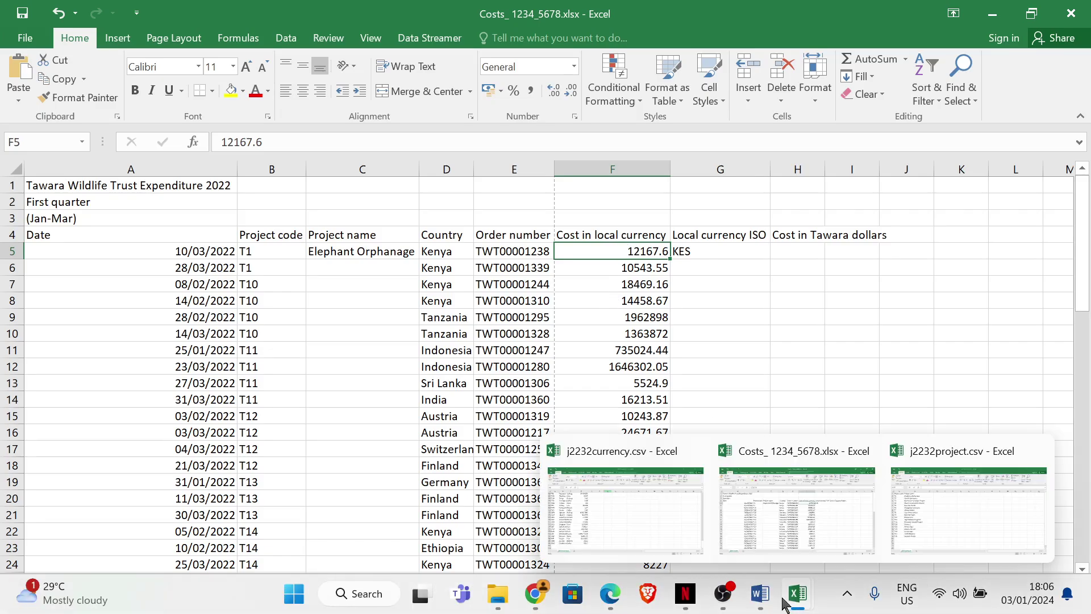
pyautogui.click(609, 526)
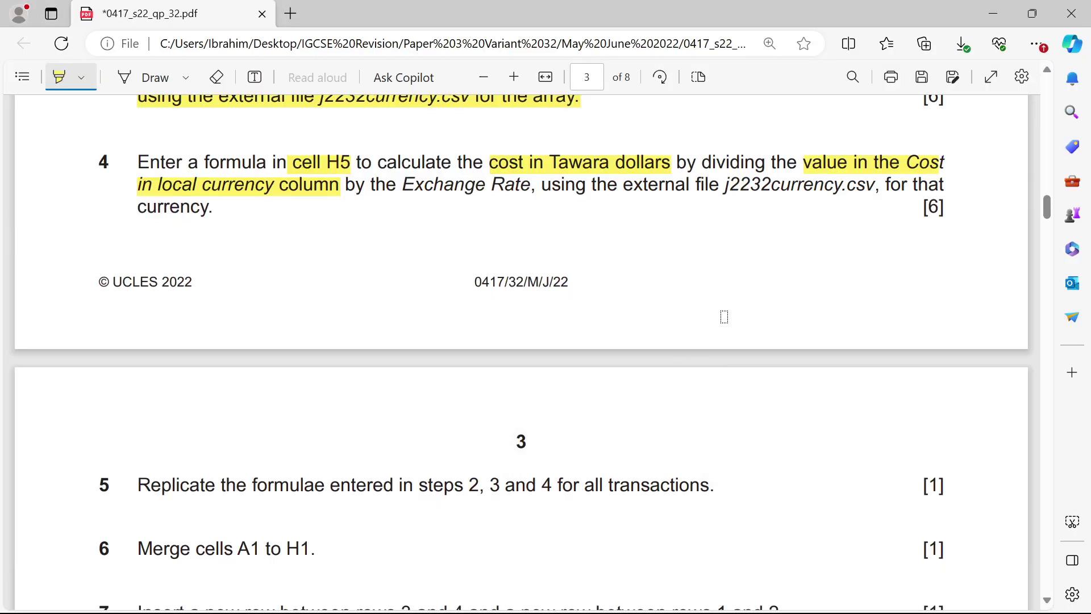
pyautogui.moveTo(386, 185); pyautogui.dragTo(530, 184)
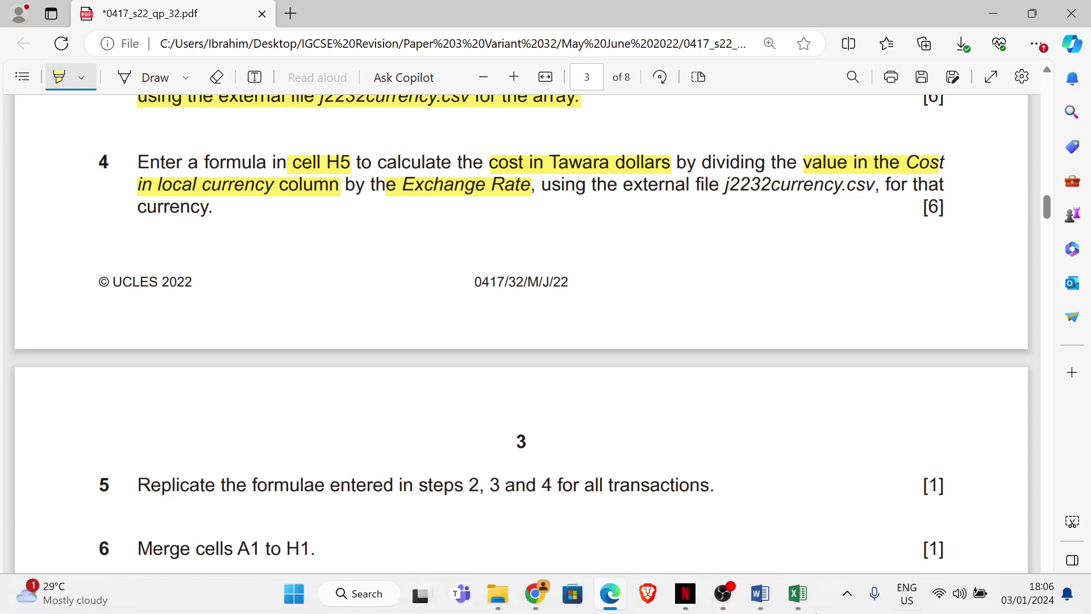
# Switch to j2232currency.csv in Excel and examine the Exchange rate column and its heading.
pyautogui.moveTo(802, 601)
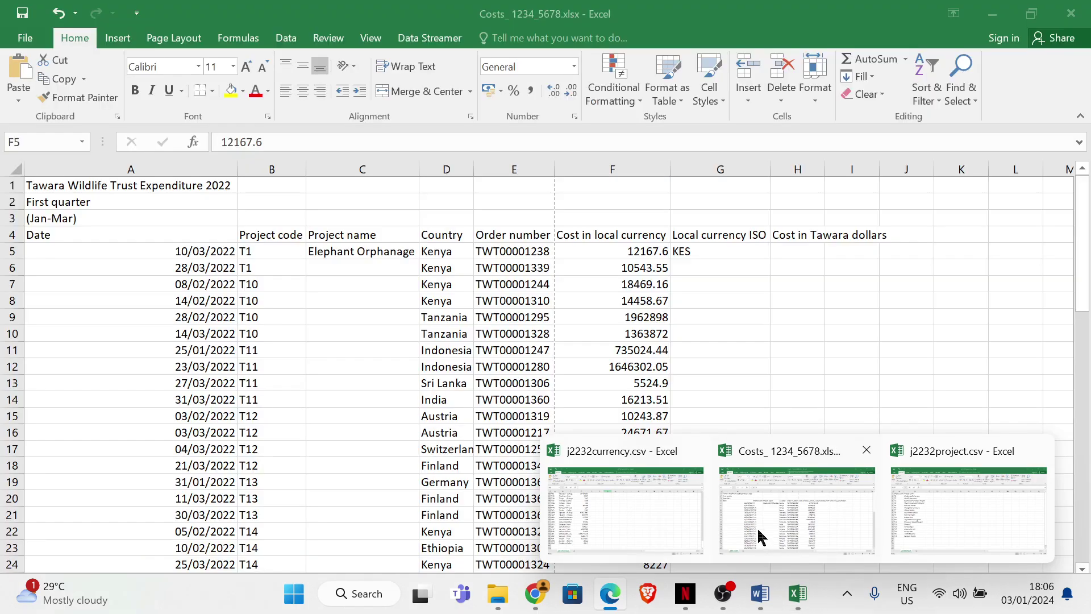
pyautogui.click(607, 536)
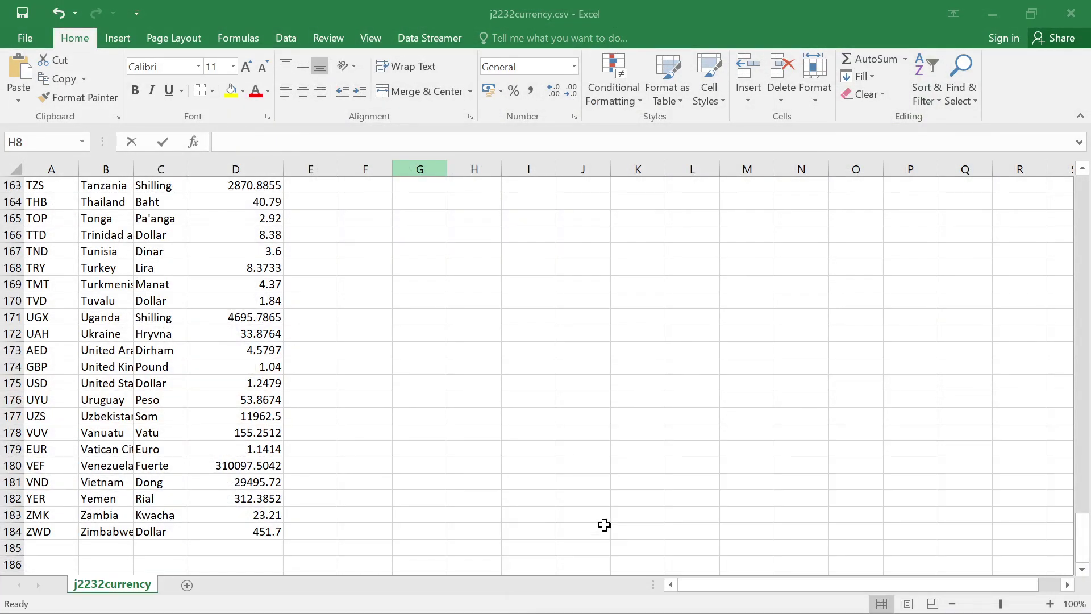
pyautogui.scroll(6, 249, 335)
pyautogui.scroll(20, 249, 335)
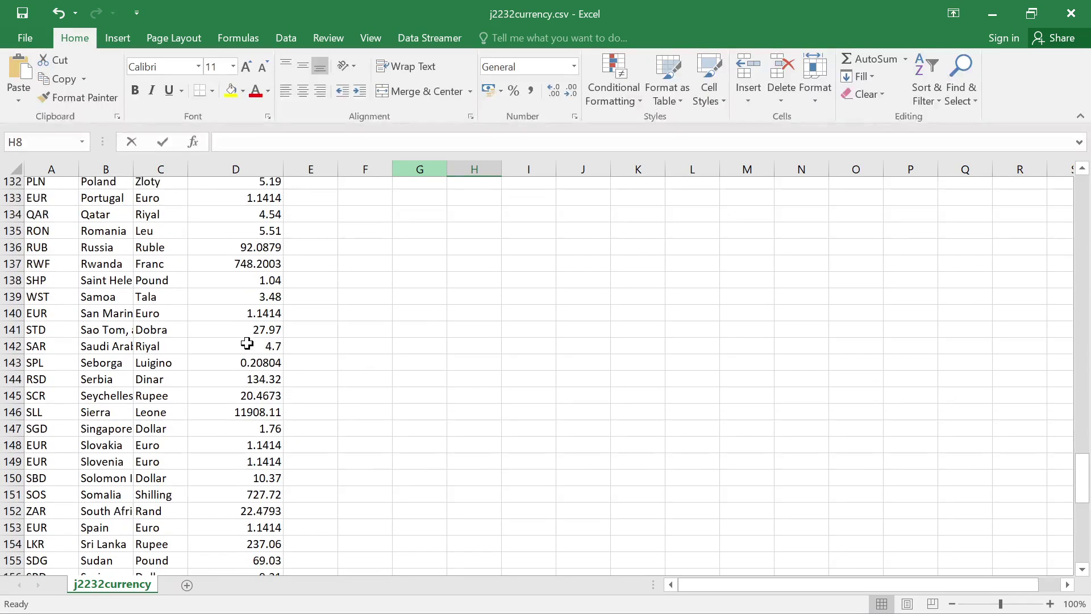
pyautogui.scroll(20, 245, 338)
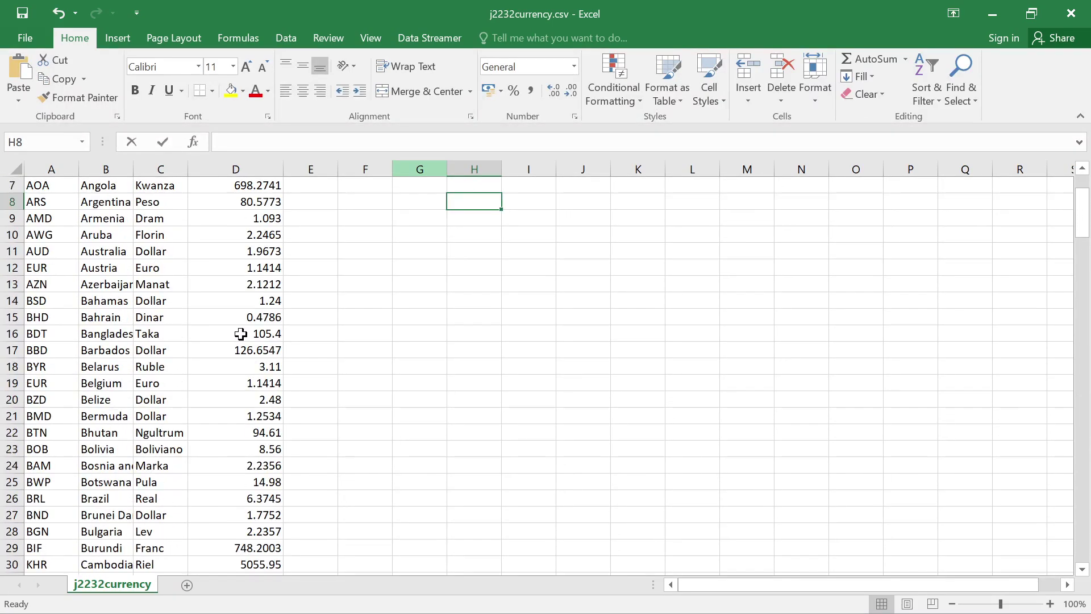
pyautogui.scroll(-1, 241, 333)
pyautogui.scroll(3, 236, 331)
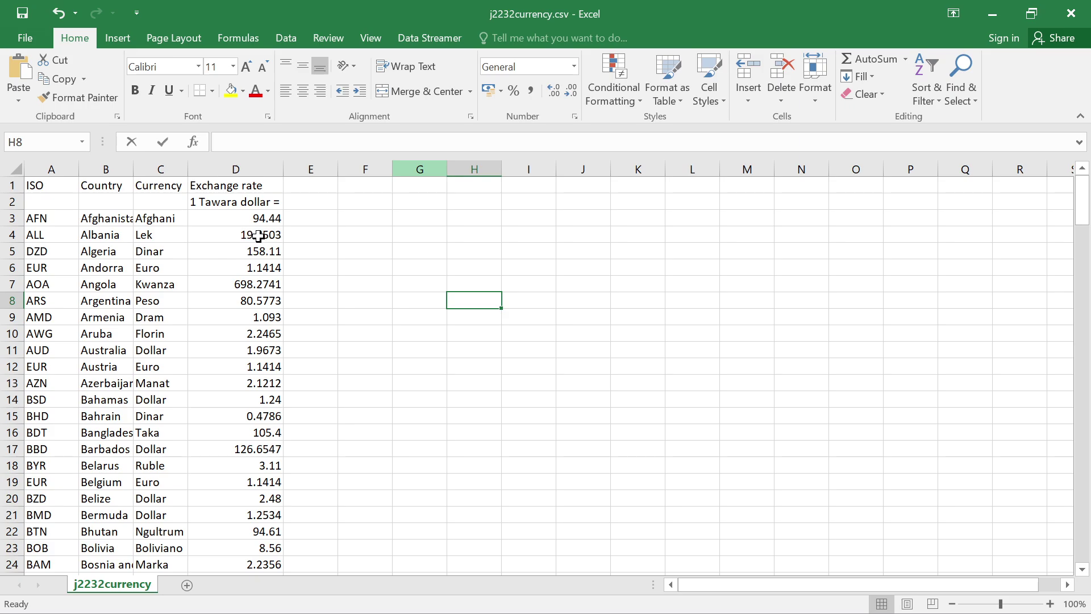
pyautogui.moveTo(789, 594)
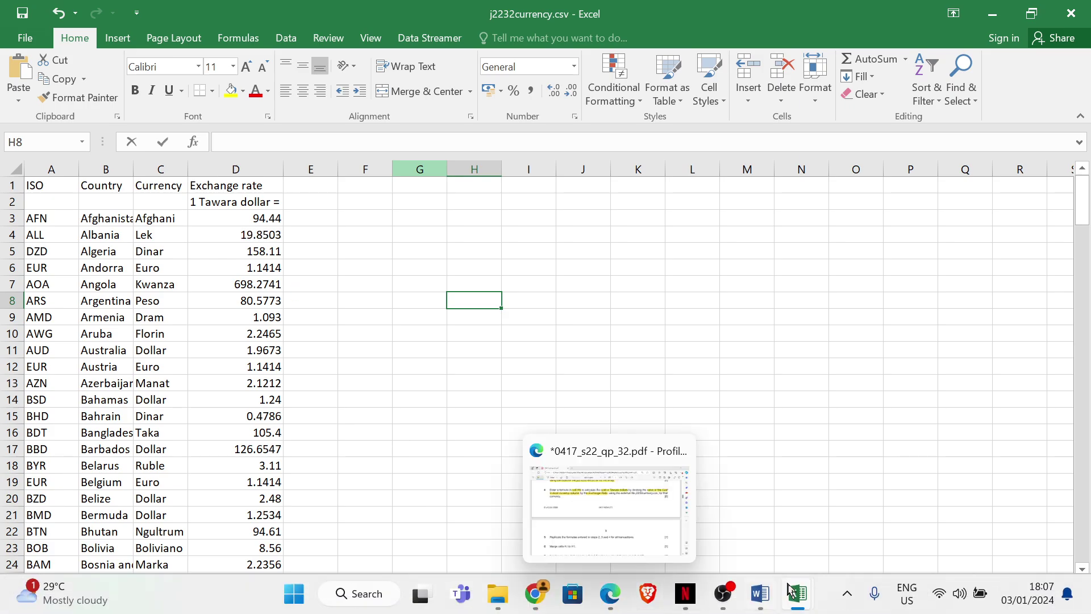
pyautogui.moveTo(610, 593)
pyautogui.moveTo(539, 547)
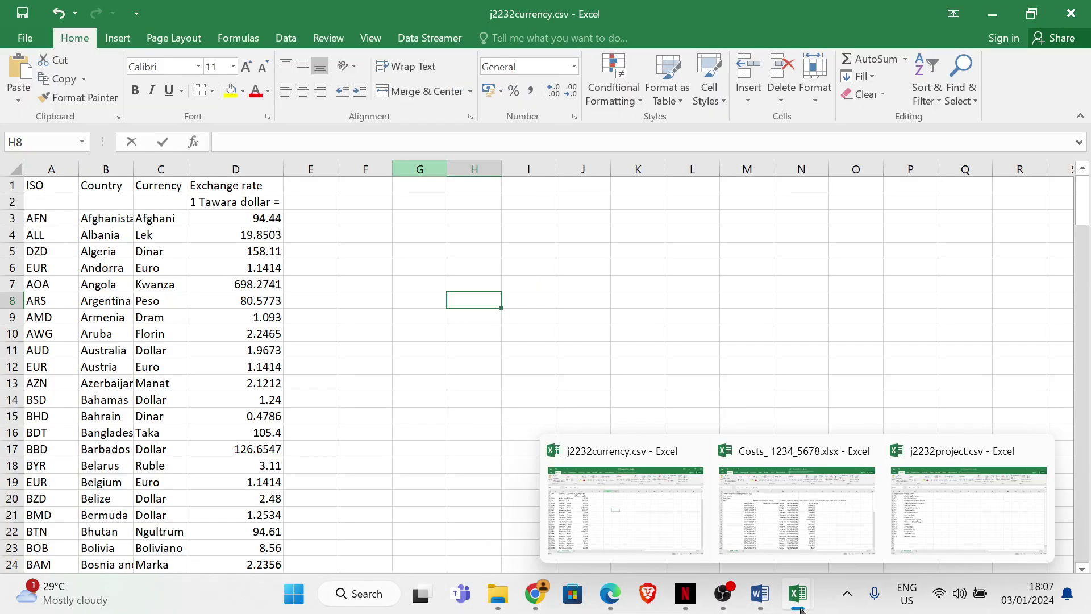
# Switch to the Costs_ 1234_5678.xlsx workbook and autofit column H to the "Cost in Tawara dollars" heading.
pyautogui.moveTo(905, 552)
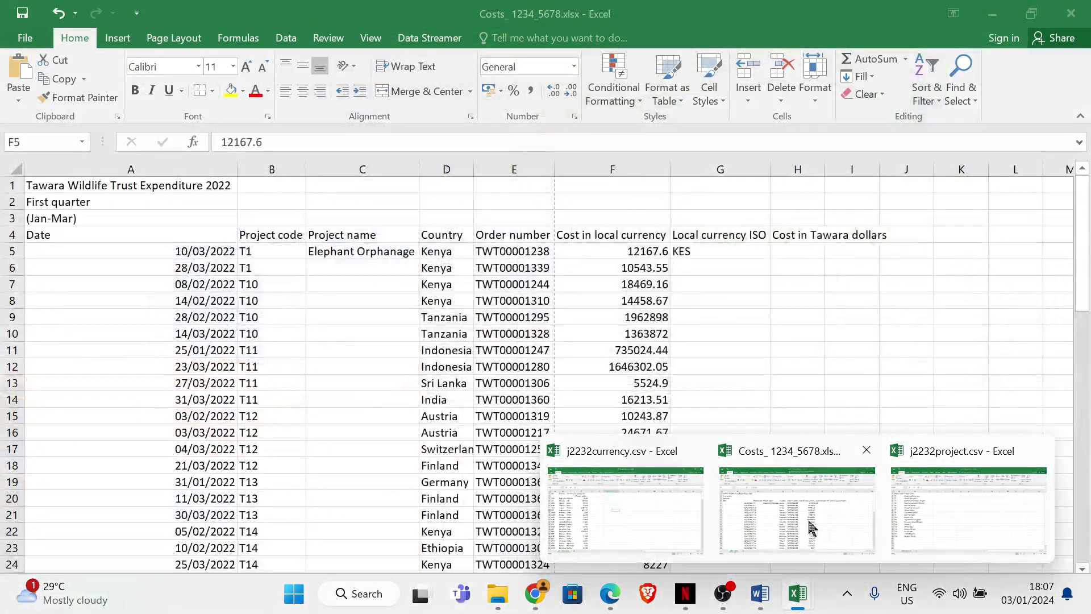
pyautogui.click(807, 518)
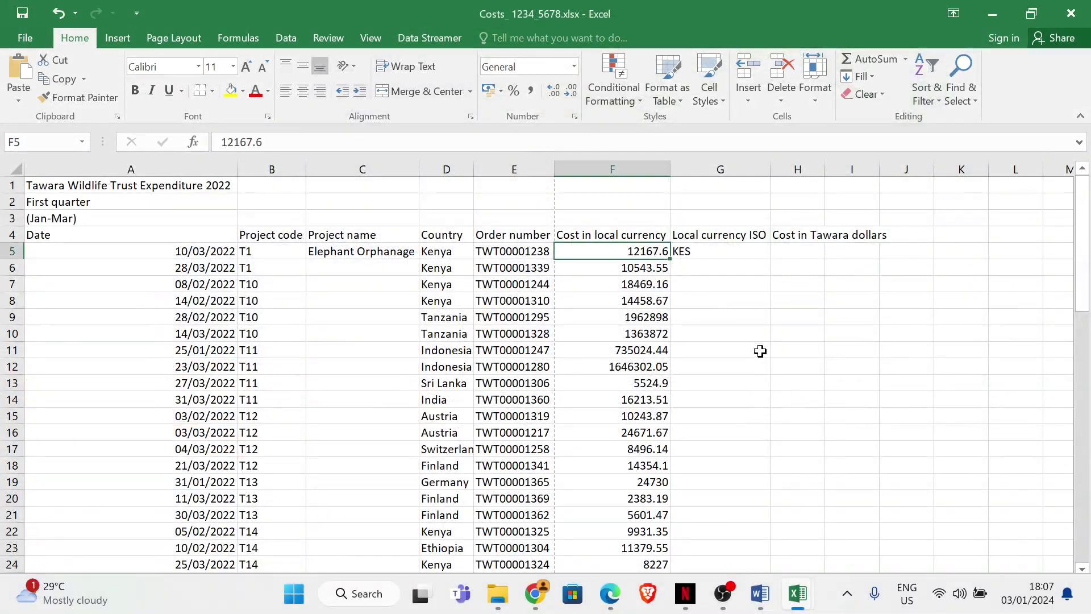
pyautogui.doubleClick(824, 164)
pyautogui.click(811, 251)
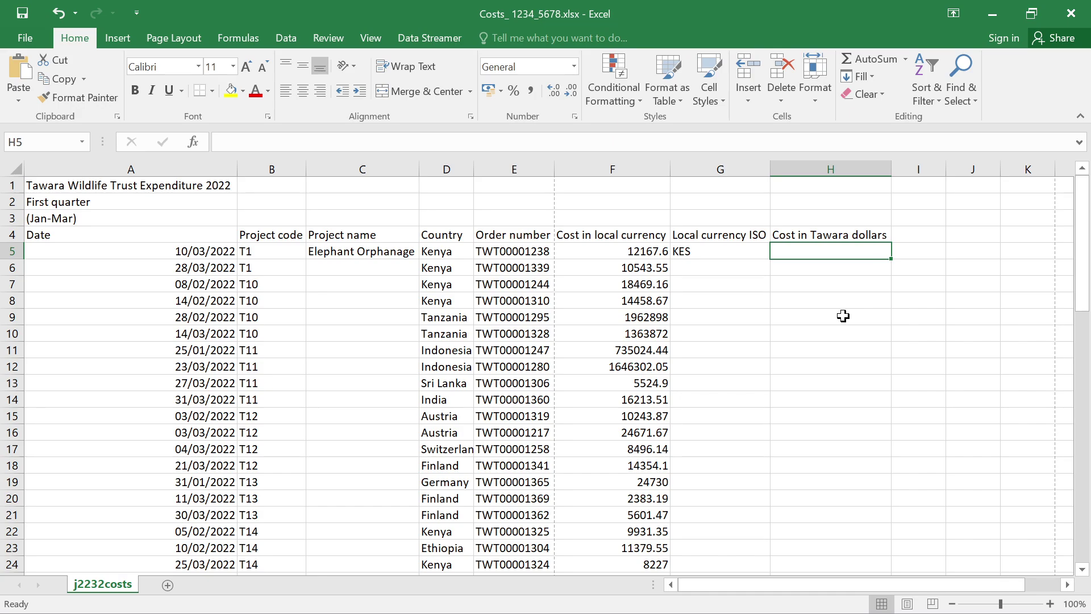
pyautogui.write('=')
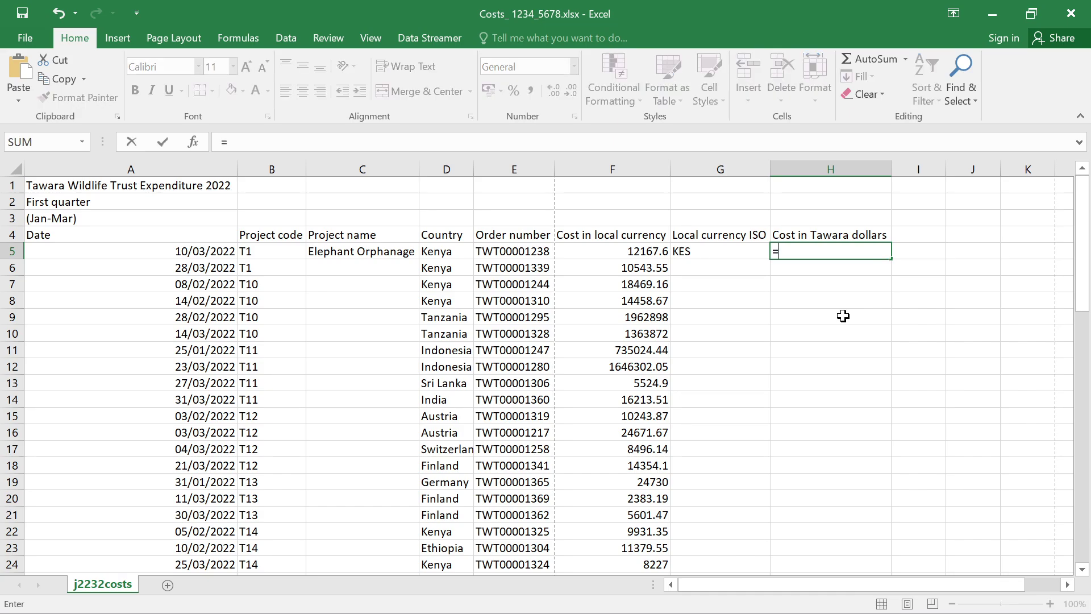
pyautogui.write('vl')
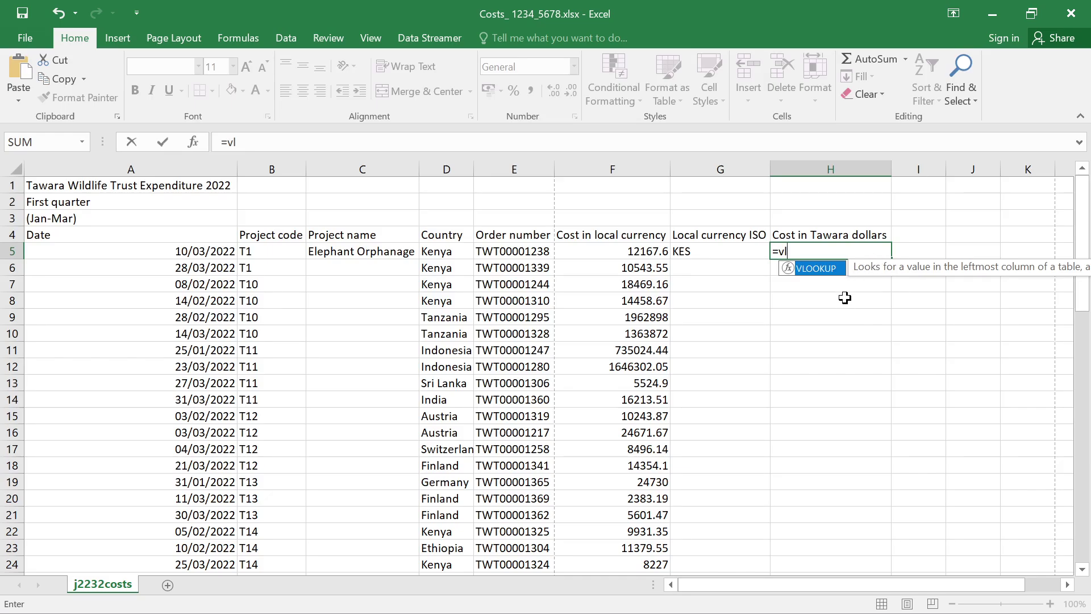
pyautogui.press('BackSpace')
pyautogui.press('BackSpace')
pyautogui.press('BackSpace')
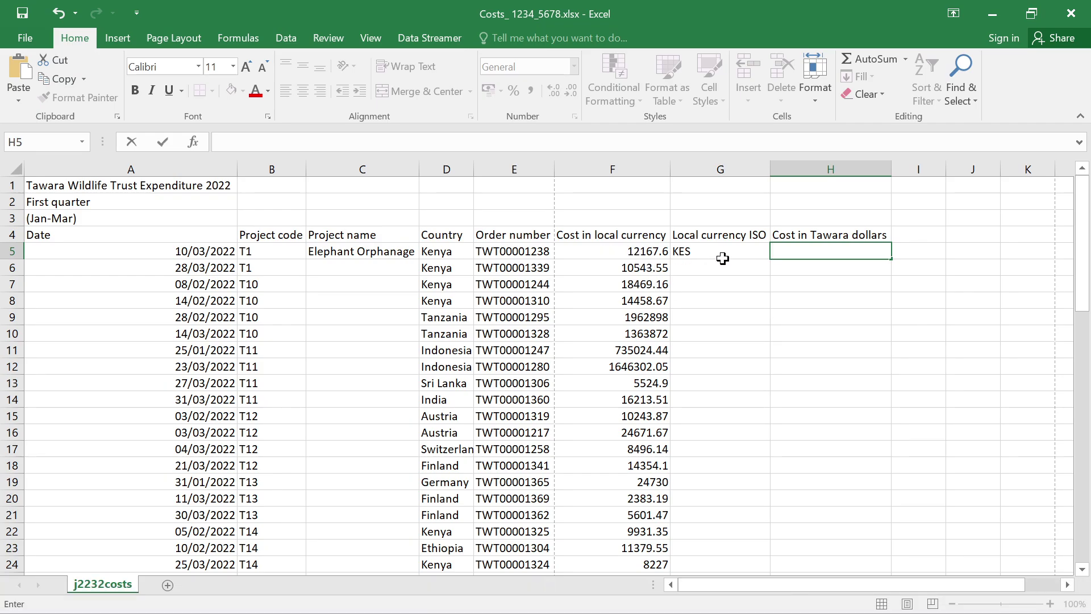
pyautogui.click(614, 251)
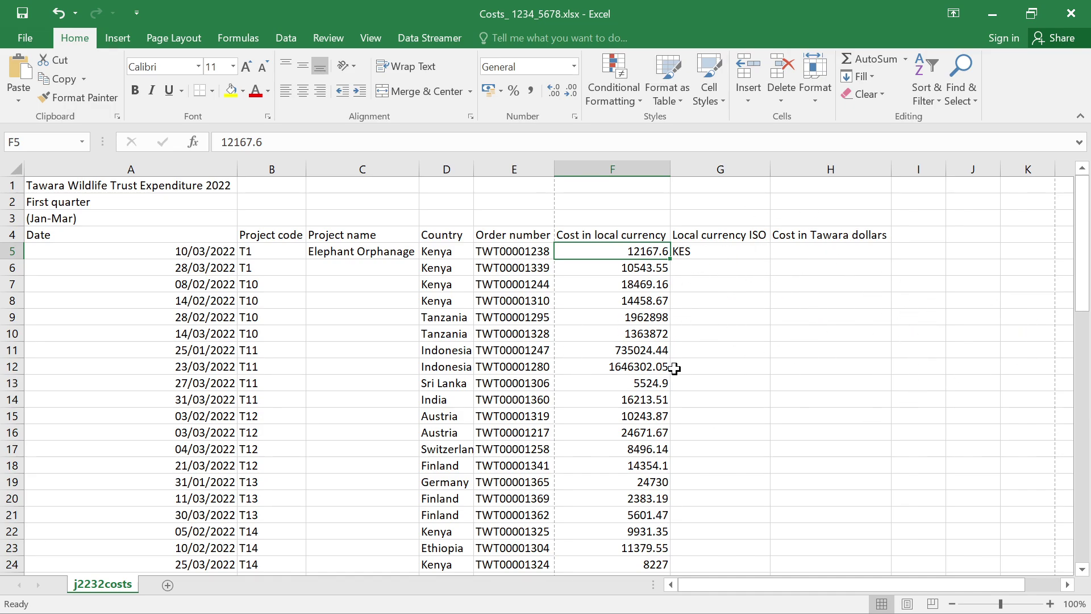
# Start a VLOOKUP formula in cell H5 with the country in D5 as the lookup value.
pyautogui.click(822, 255)
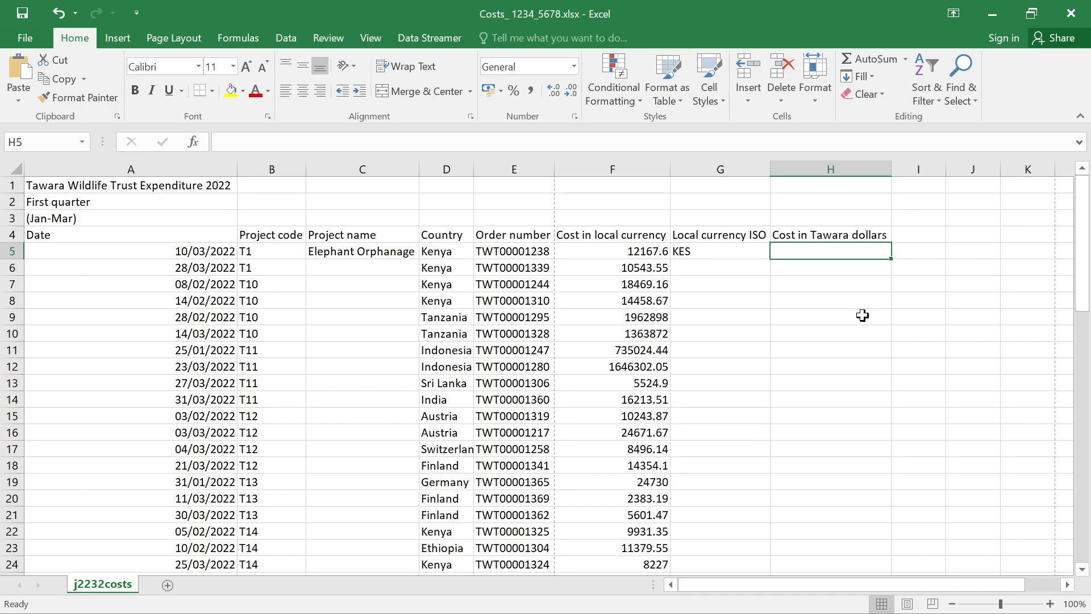
pyautogui.write('=vl')
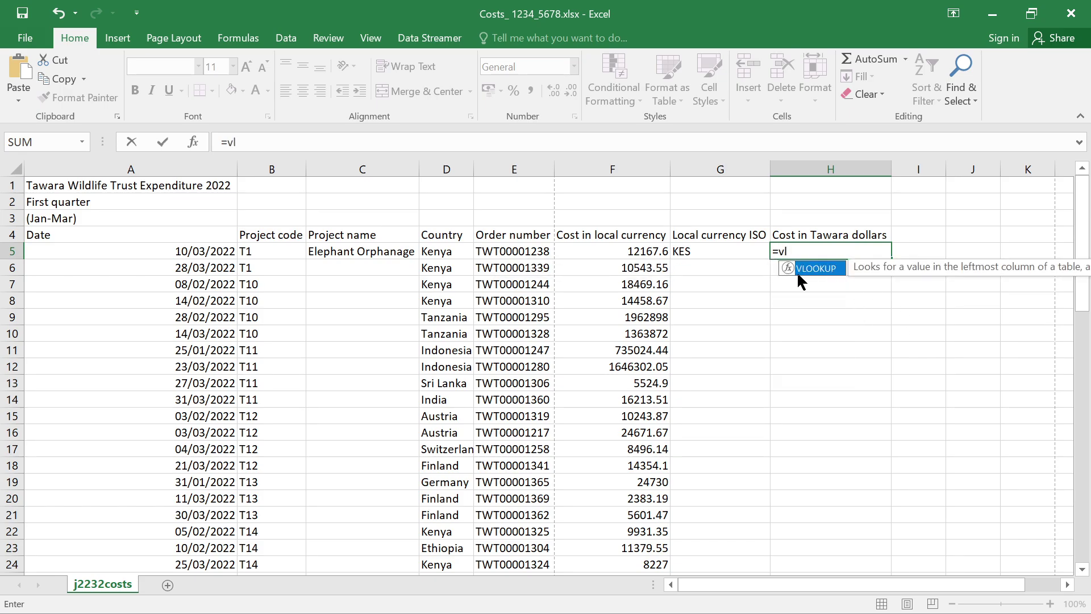
pyautogui.doubleClick(814, 269)
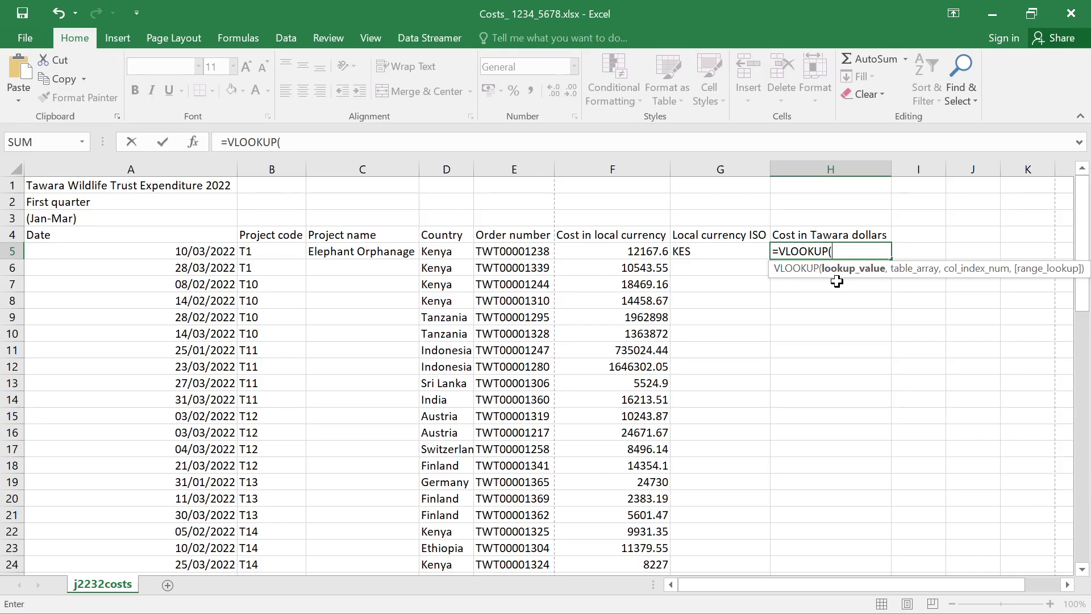
pyautogui.click(449, 256)
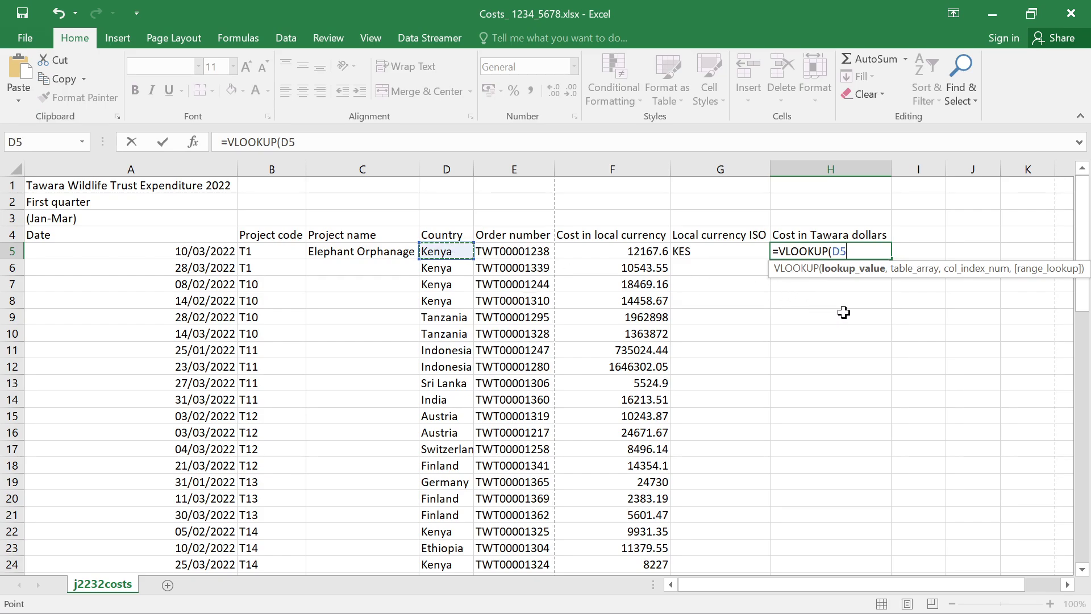
pyautogui.write(',')
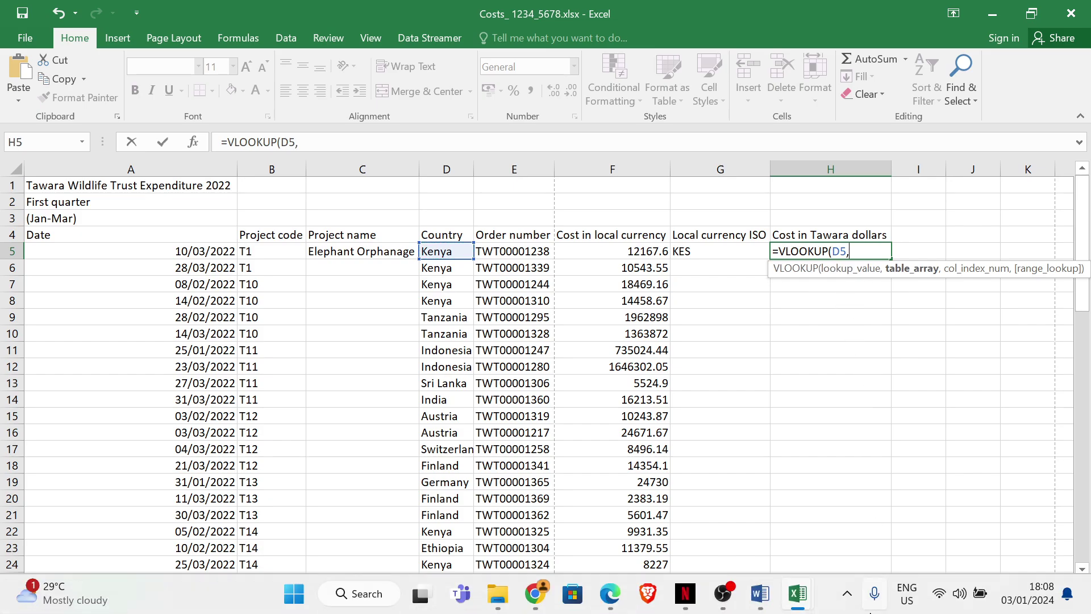
# Set the VLOOKUP table array to $B$3:$D$184 in the j2232currency.csv workbook.
pyautogui.moveTo(806, 599)
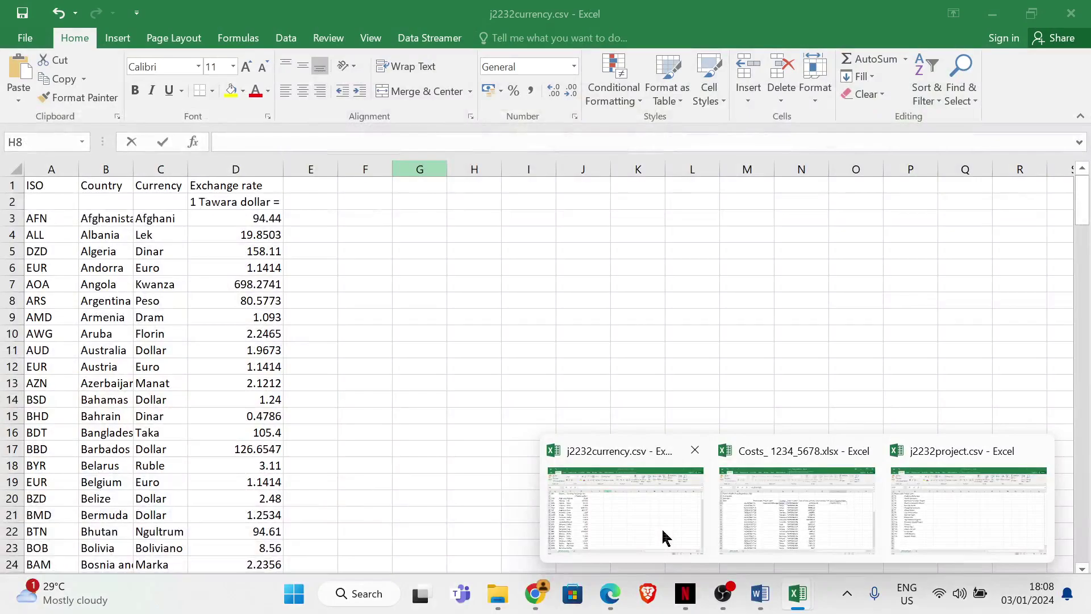
pyautogui.click(664, 537)
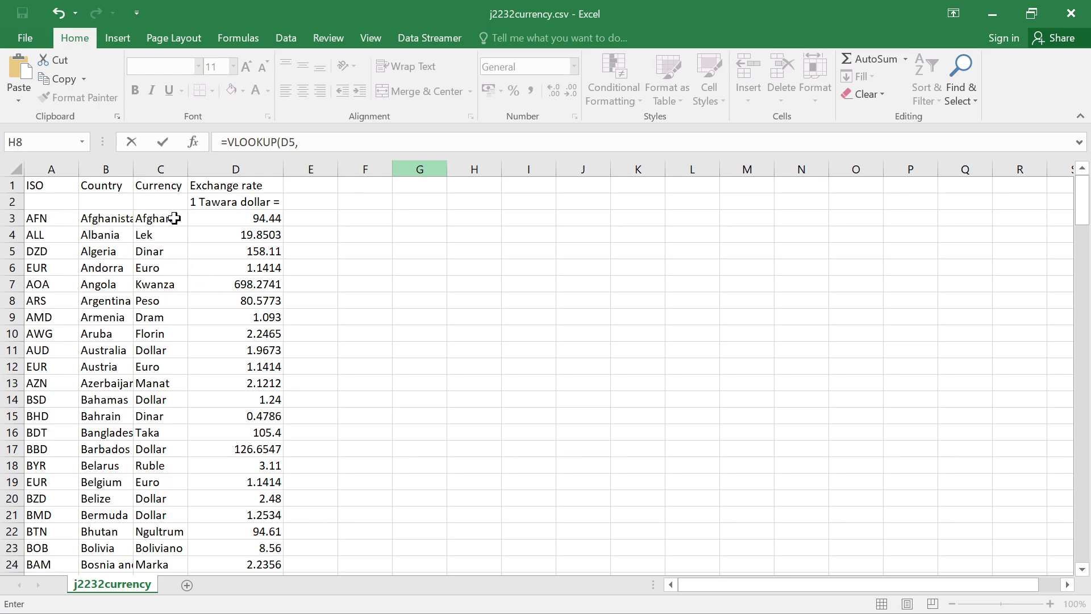
pyautogui.click(100, 220)
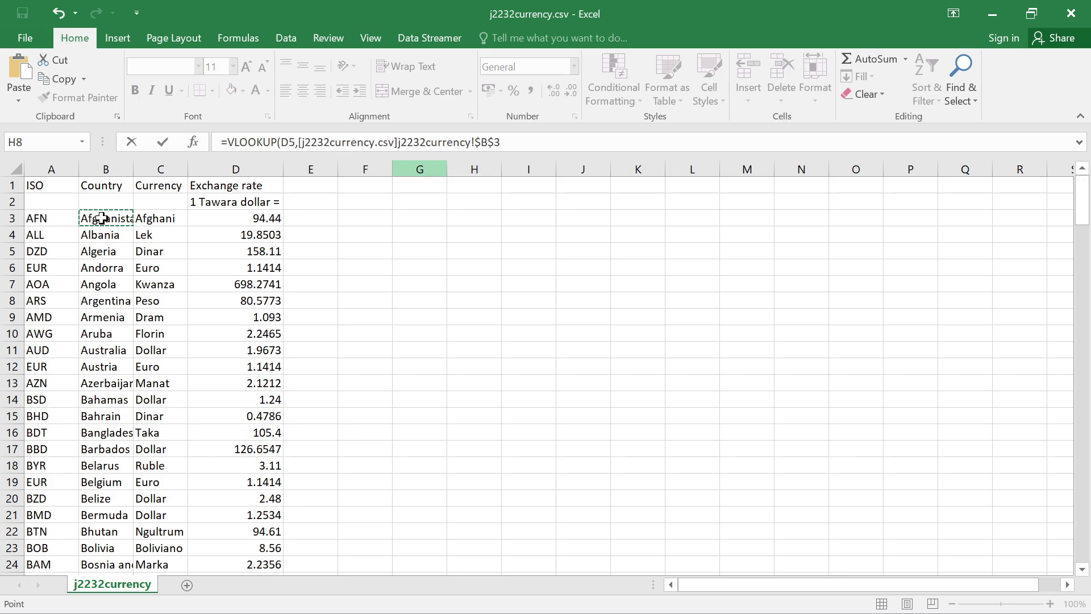
pyautogui.moveTo(102, 217); pyautogui.dragTo(196, 591)
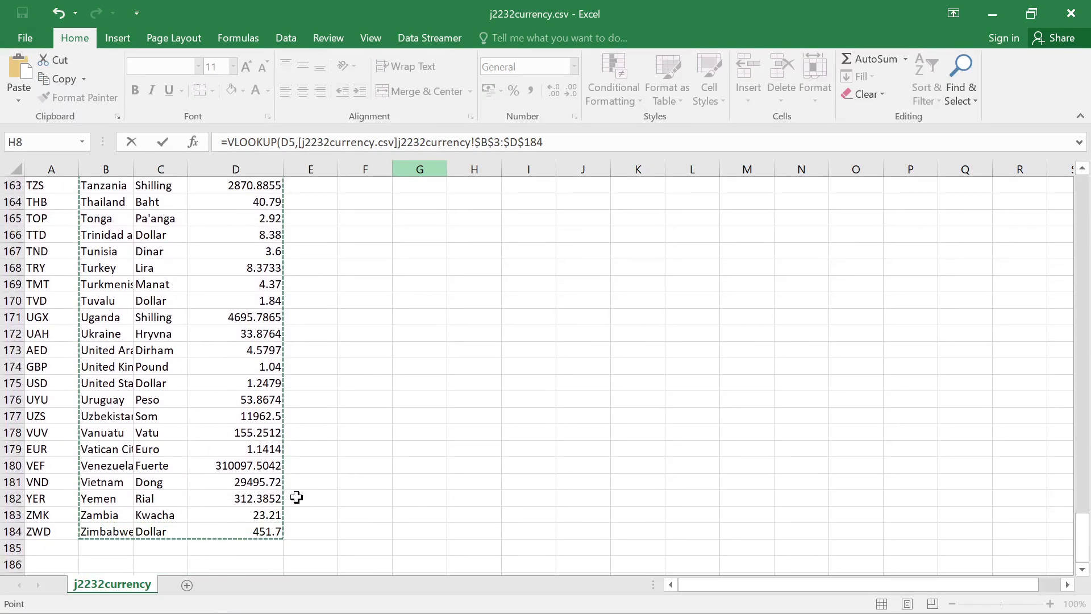
pyautogui.scroll(20, 463, 494)
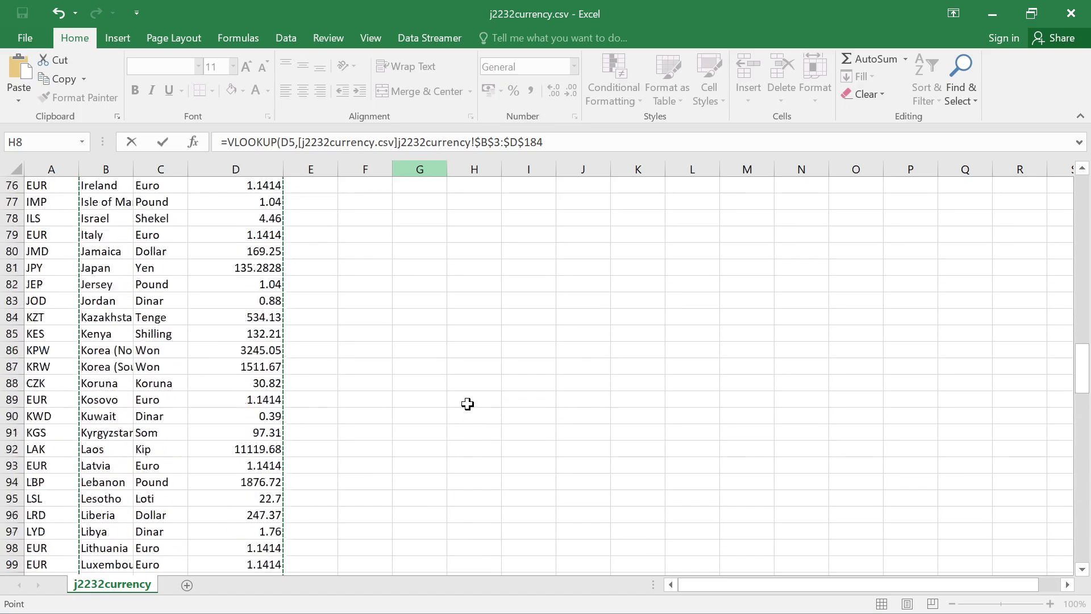
pyautogui.scroll(20, 467, 403)
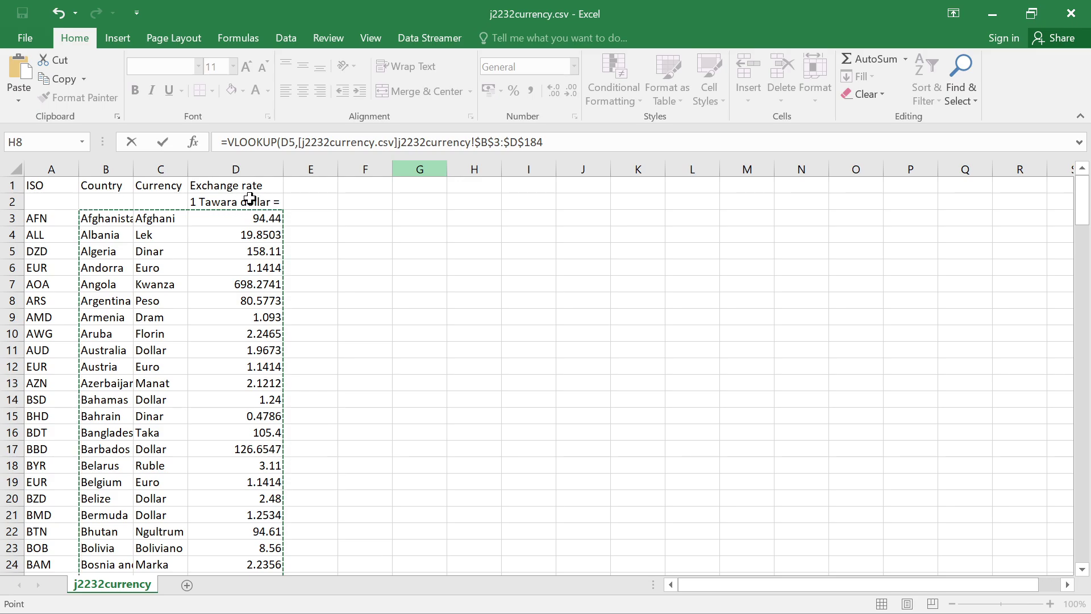
# Complete the VLOOKUP with column index 3 and 0 for an exact match, and enter the formula.
pyautogui.click(550, 142)
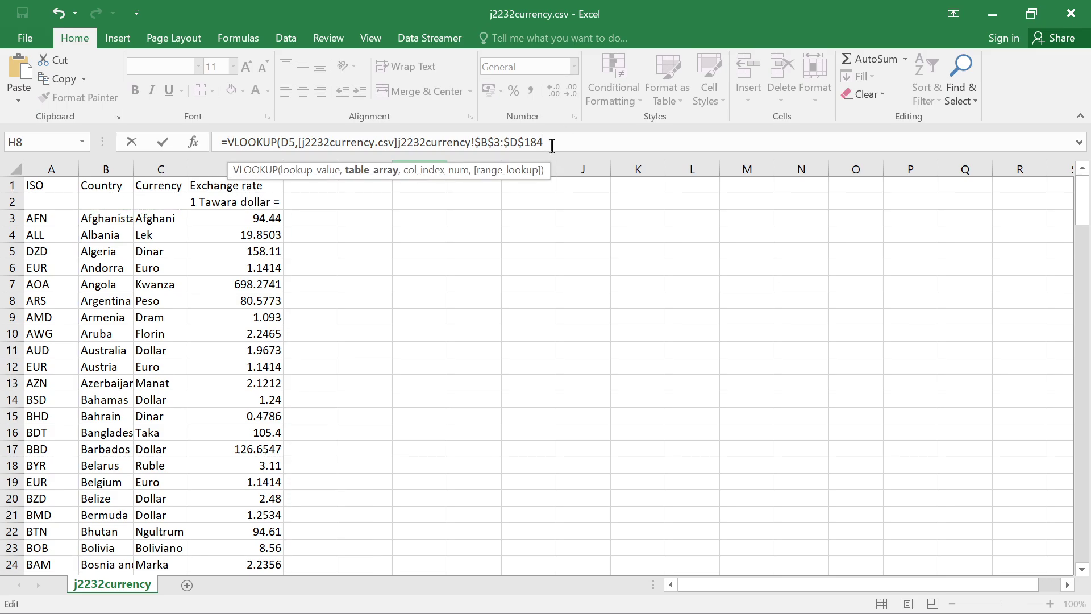
pyautogui.write(',')
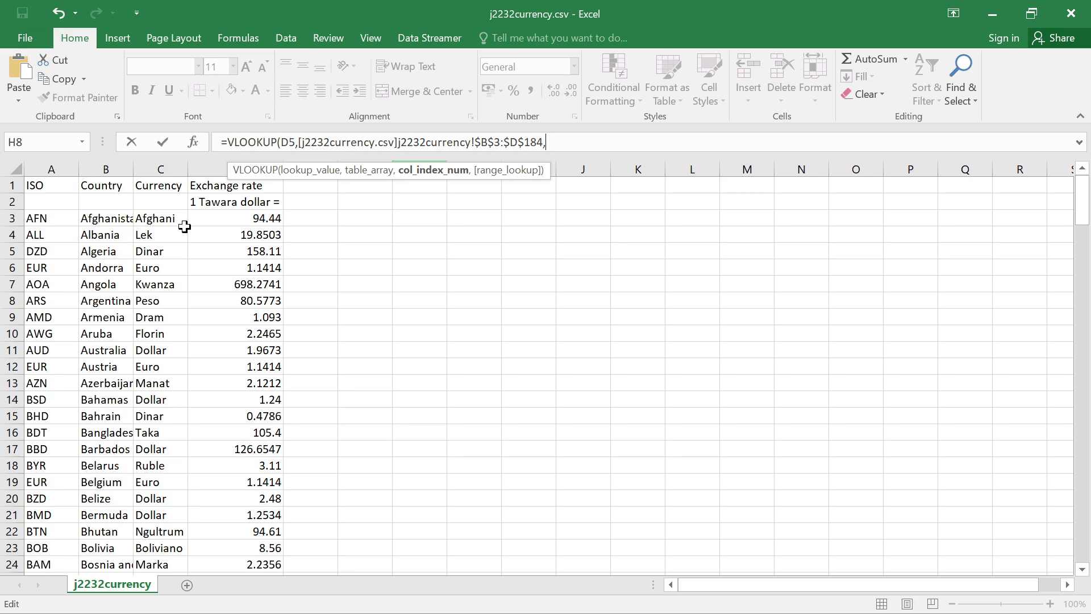
pyautogui.write('3,')
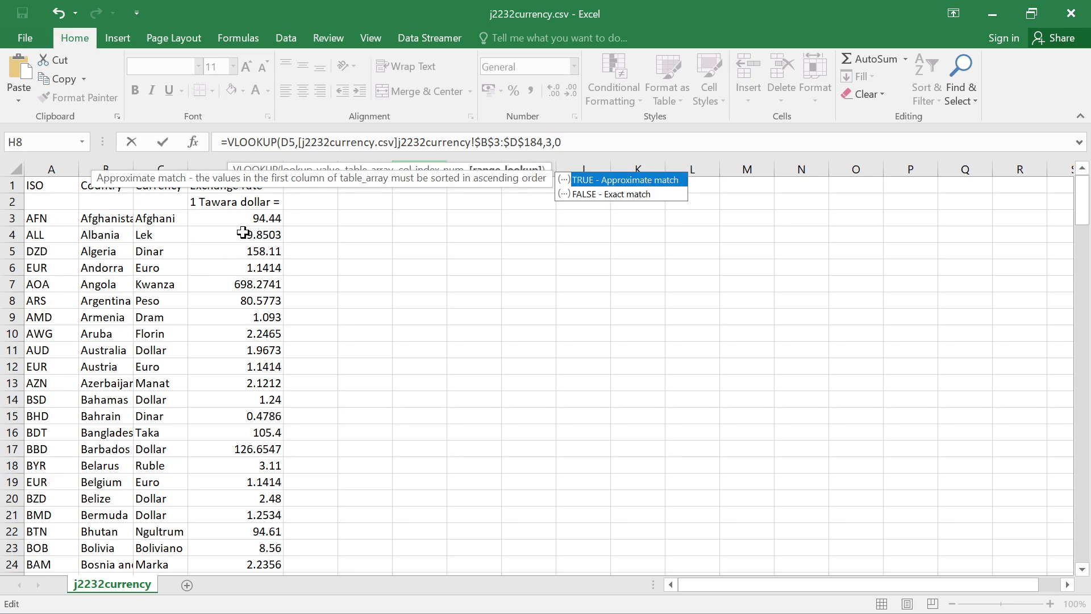
pyautogui.write('0)')
pyautogui.press('Return')
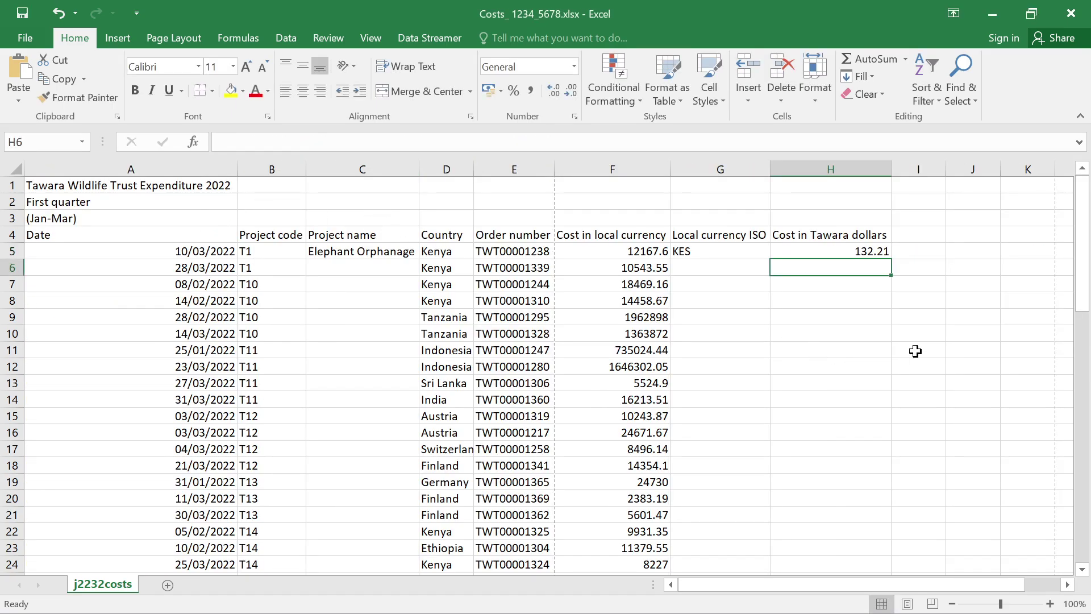
# Edit the H5 formula to divide F5 by the lookup: =F5/VLOOKUP(D5,j2232currency.csv!$B$3:$D$184,3,0).
pyautogui.click(818, 250)
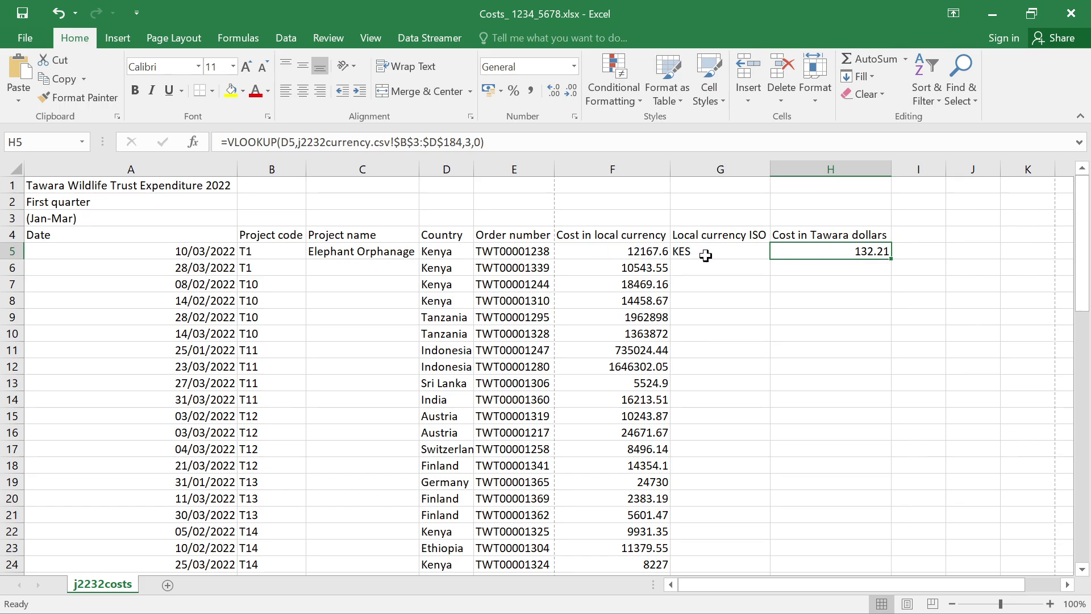
pyautogui.click(227, 145)
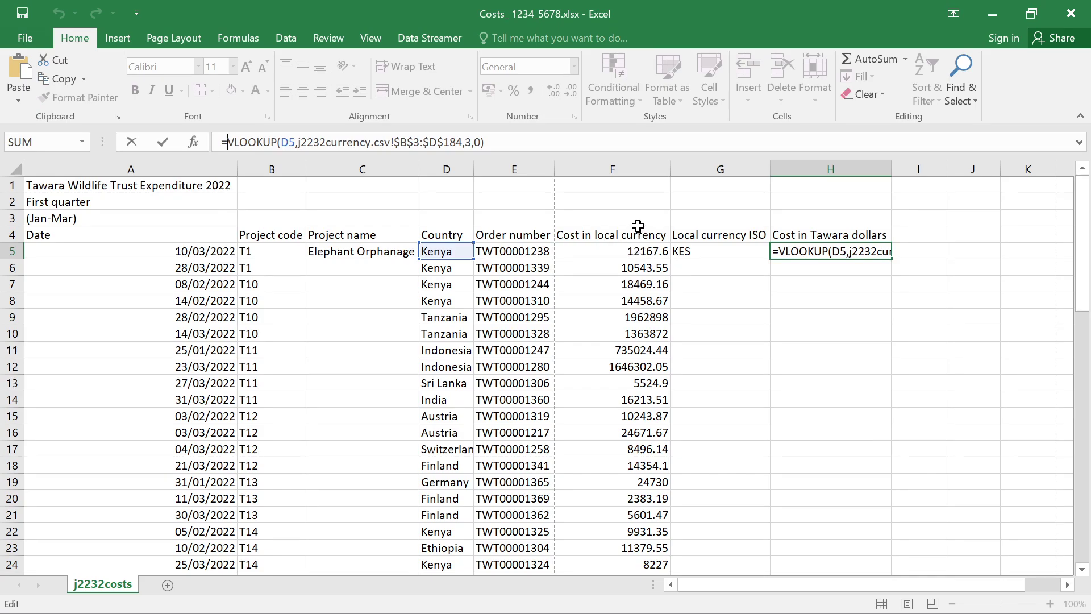
pyautogui.write('f5')
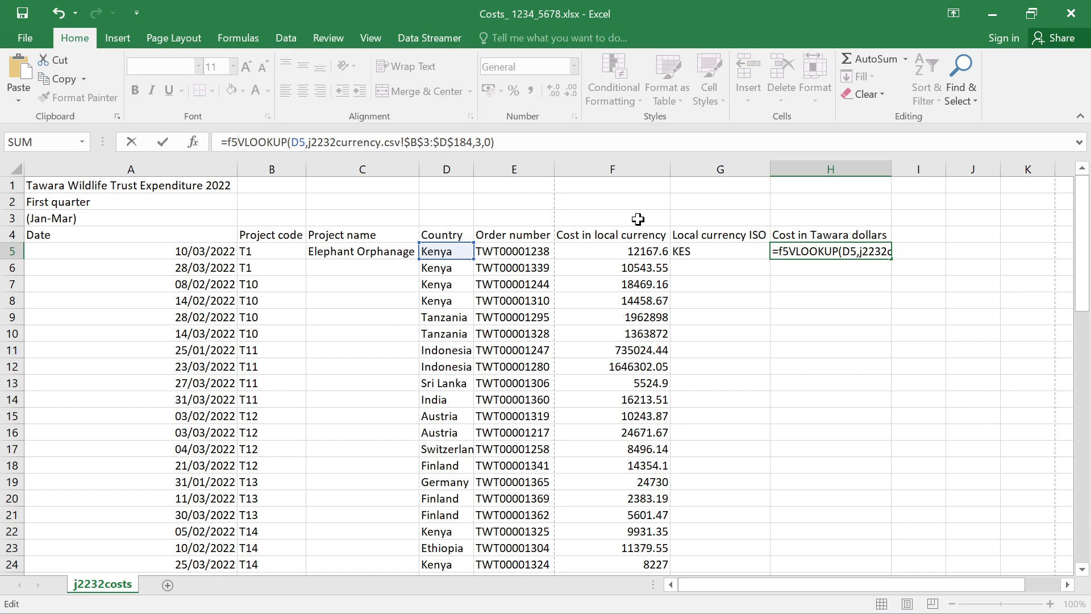
pyautogui.write('/')
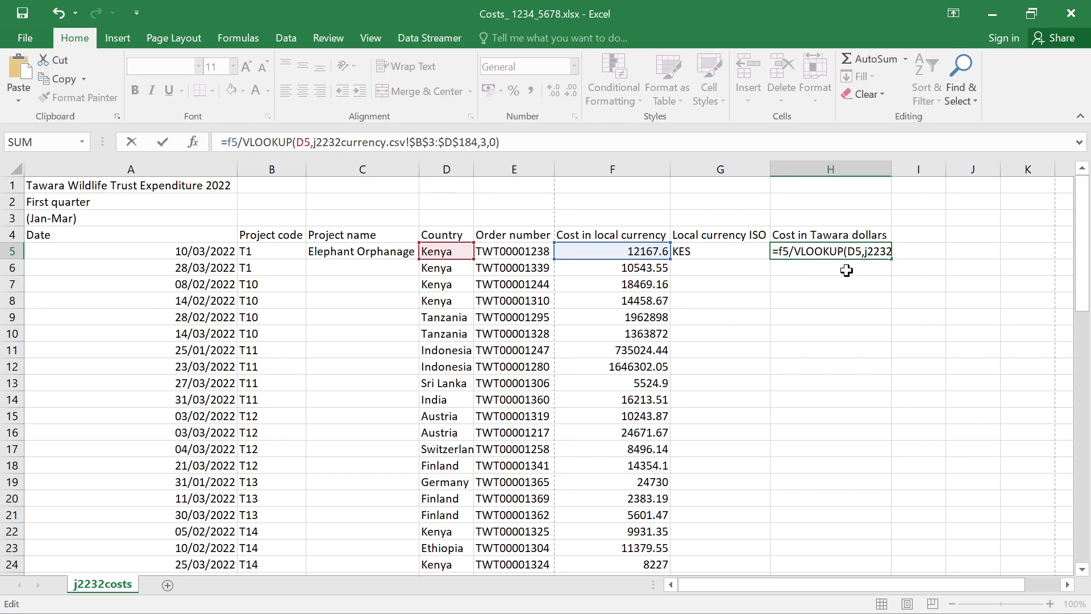
pyautogui.press('Return')
pyautogui.click(824, 254)
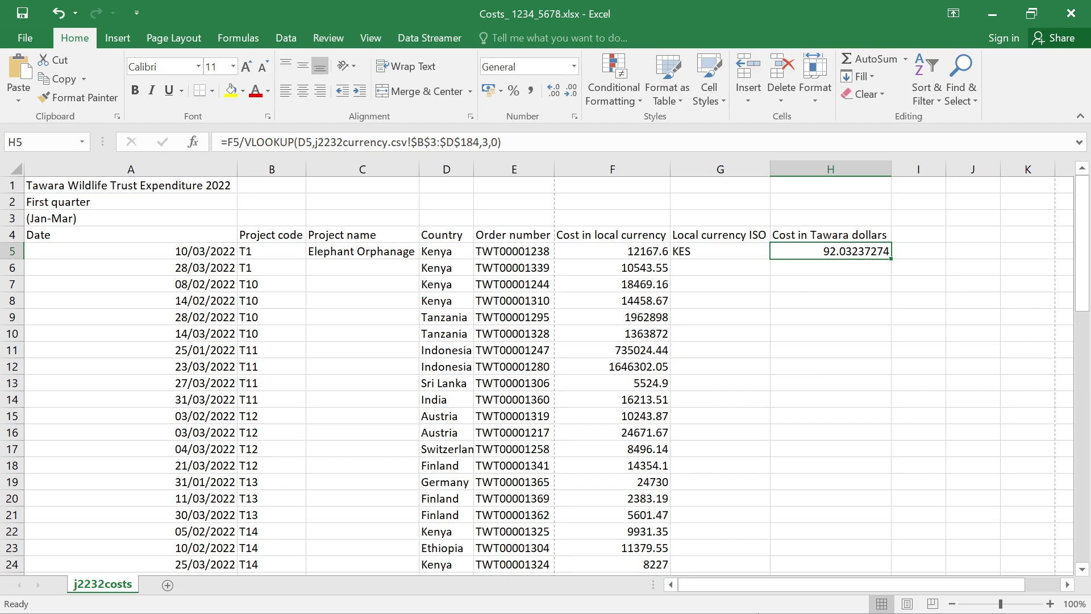
# Switch to the exam paper in Edge, highlight the full text of question 4, and move on to question 5.
pyautogui.click(611, 597)
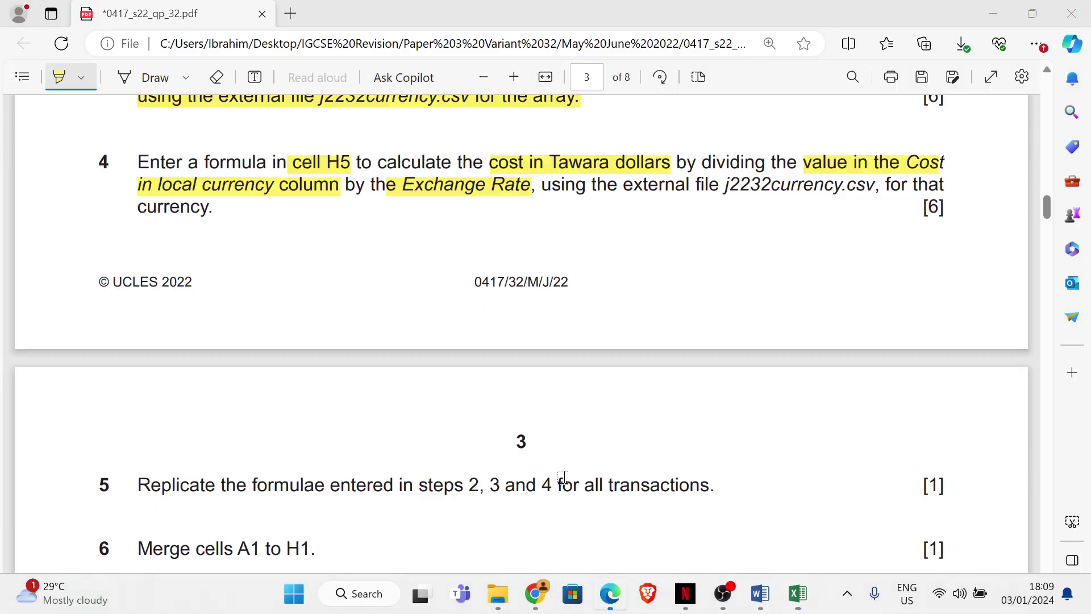
pyautogui.moveTo(150, 159); pyautogui.dragTo(212, 206)
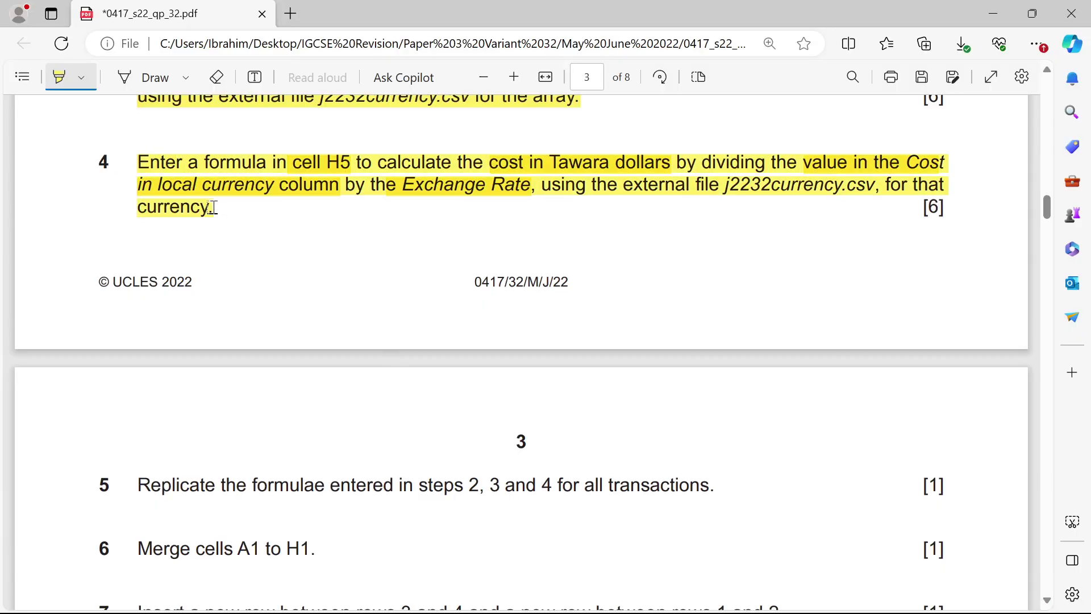
pyautogui.scroll(-6, 285, 256)
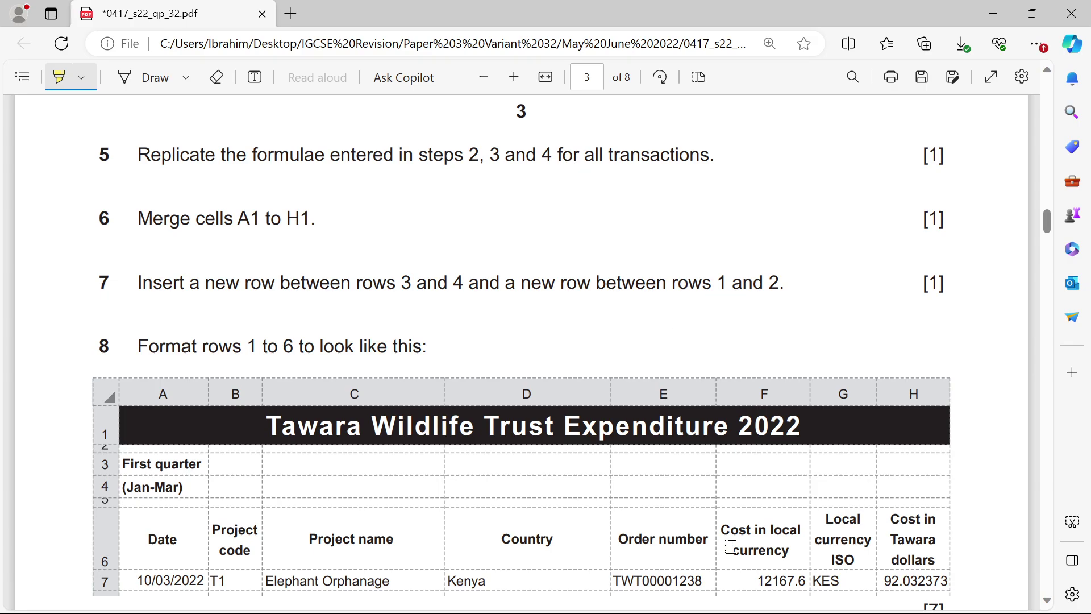
# Return to the Costs workbook in Excel and replicate the C5 project name formula down column C for all transactions.
pyautogui.moveTo(797, 592)
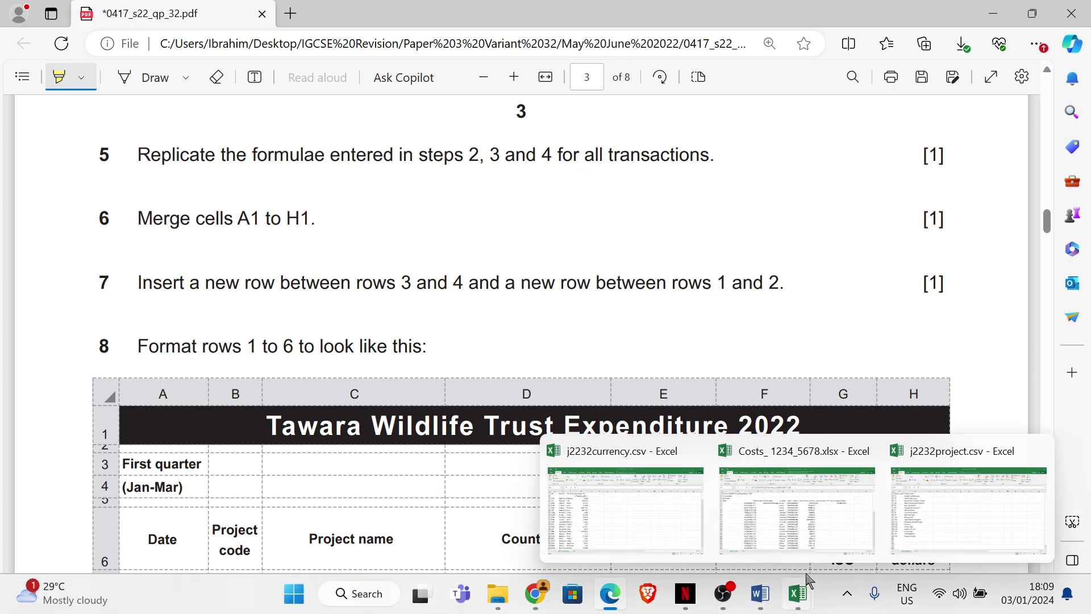
pyautogui.click(793, 500)
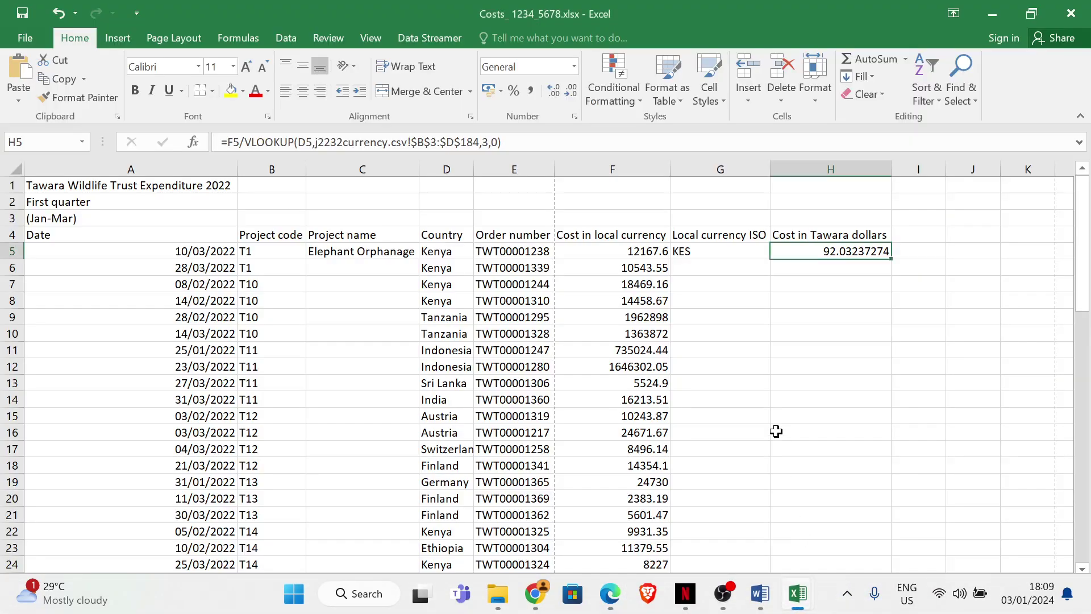
pyautogui.click(373, 253)
pyautogui.doubleClick(418, 259)
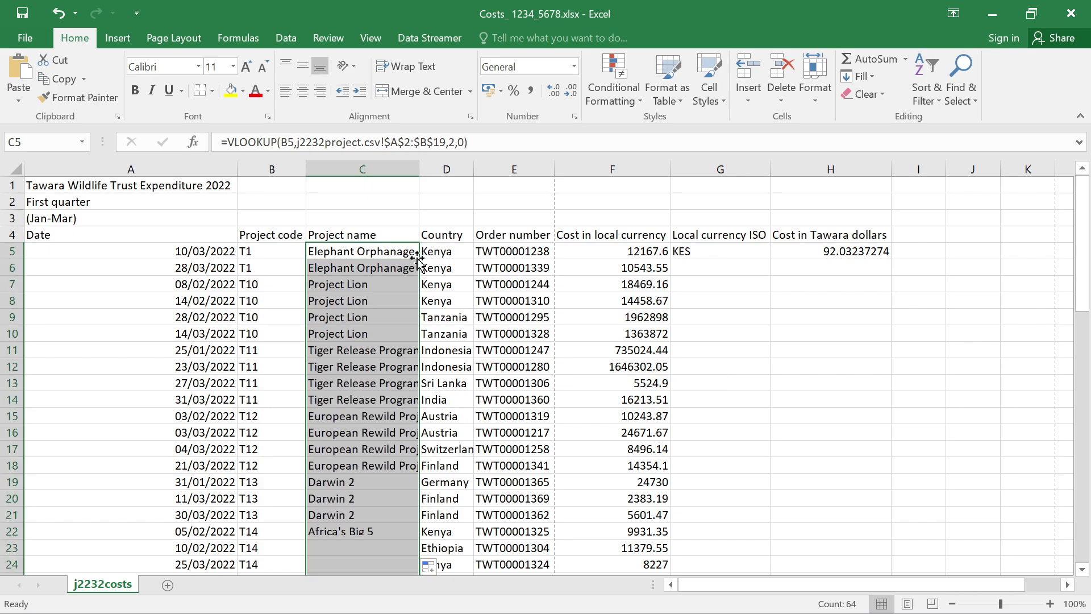
pyautogui.scroll(-19, 377, 278)
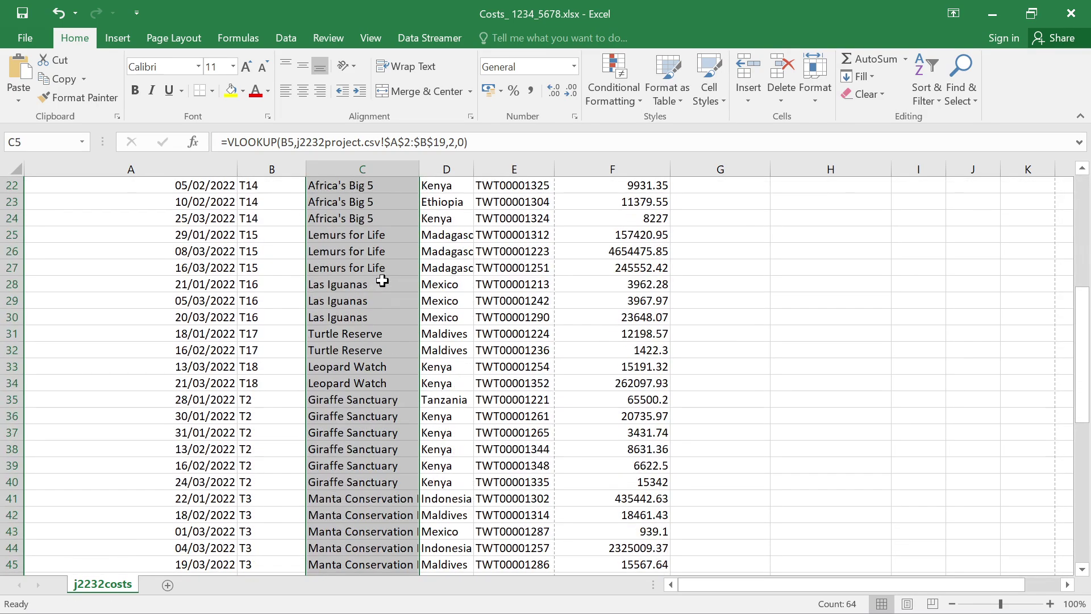
pyautogui.scroll(19, 382, 261)
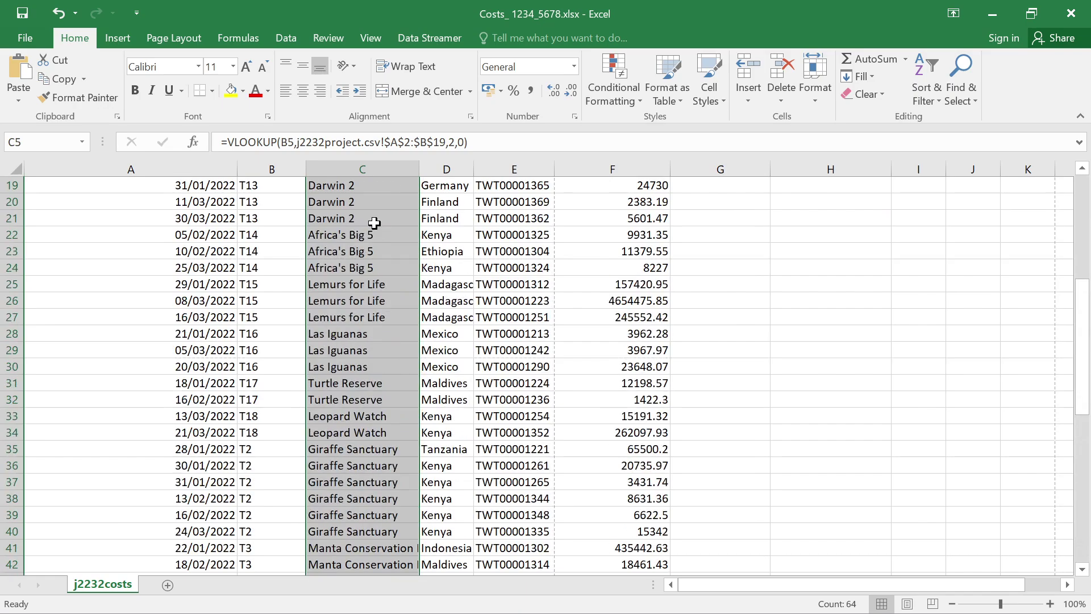
# Replicate the G5 local currency ISO and H5 Tawara dollar cost formulae down columns G and H for all transactions.
pyautogui.click(747, 255)
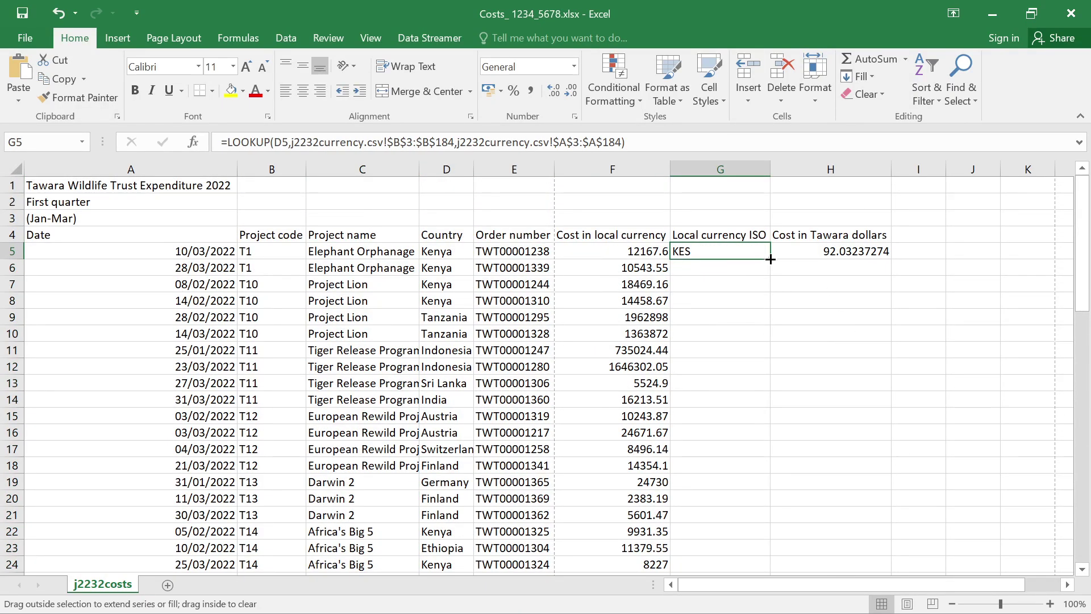
pyautogui.doubleClick(770, 261)
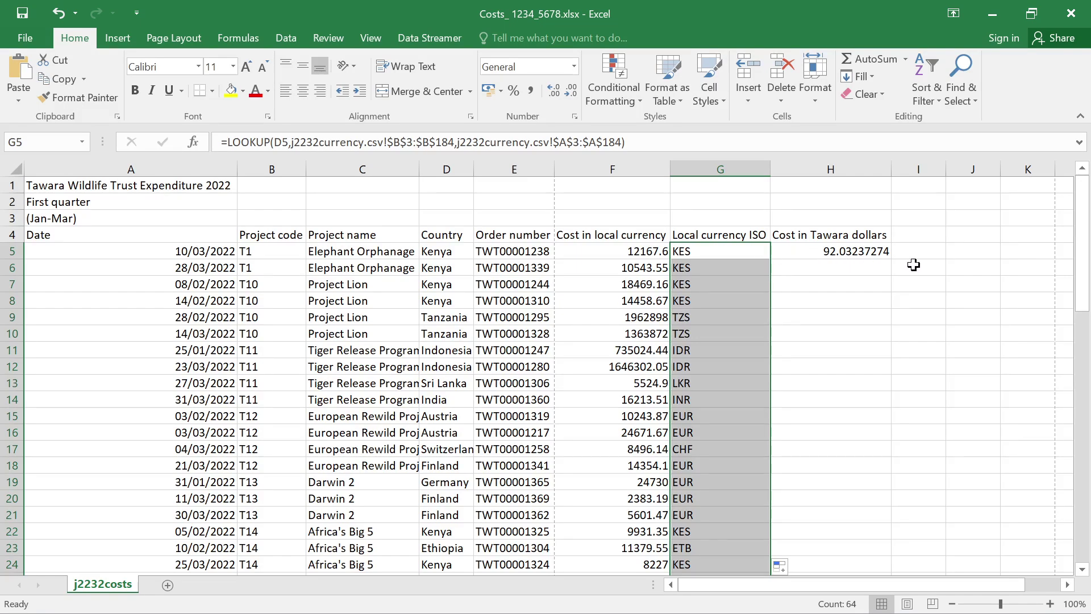
pyautogui.click(875, 254)
pyautogui.doubleClick(893, 261)
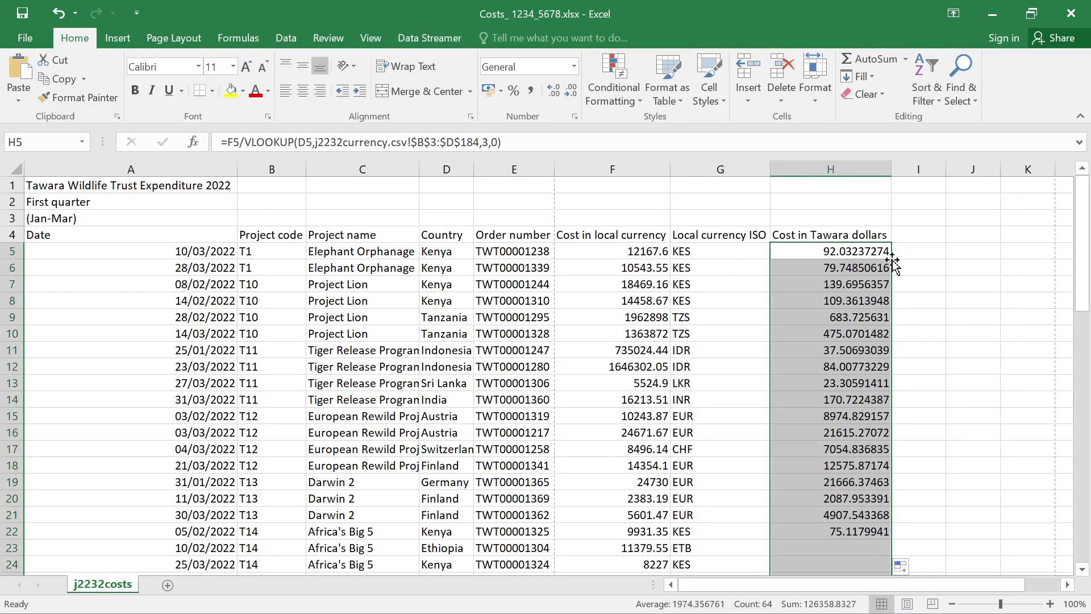
pyautogui.scroll(-12, 792, 275)
pyautogui.scroll(-7, 789, 304)
pyautogui.scroll(19, 788, 290)
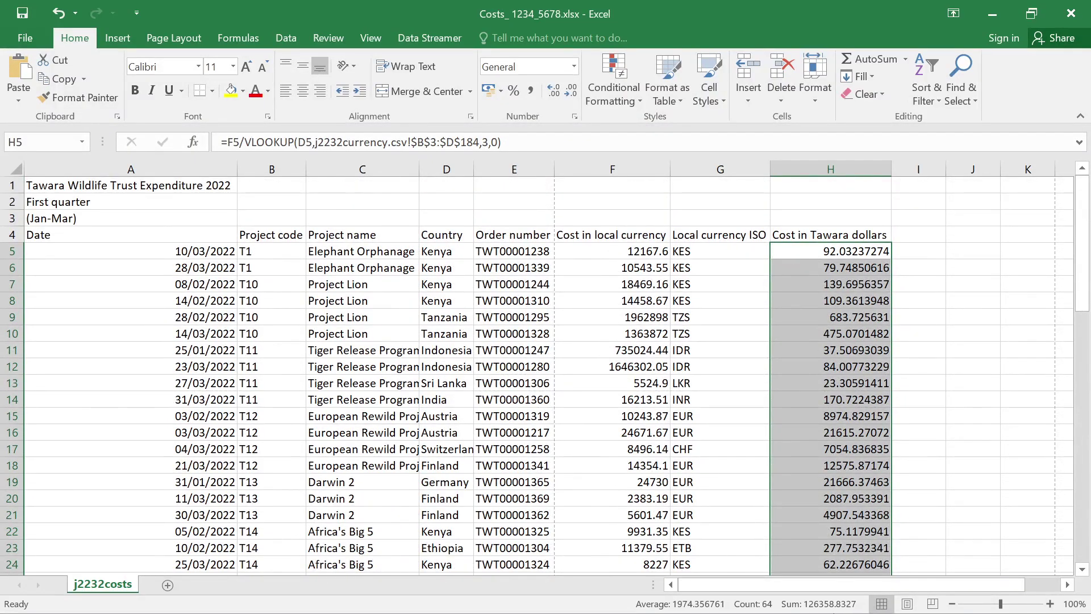
# Switch to the exam paper in Edge, highlight the full text of question 5, and return to the Costs workbook in Excel.
pyautogui.moveTo(609, 593)
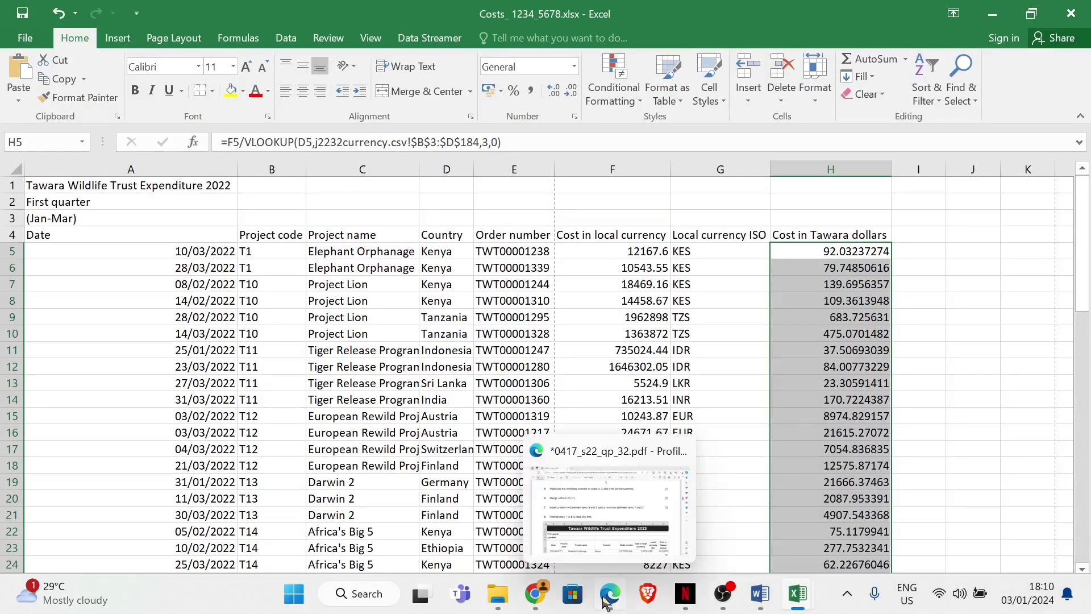
pyautogui.click(606, 523)
pyautogui.moveTo(138, 154); pyautogui.dragTo(715, 155)
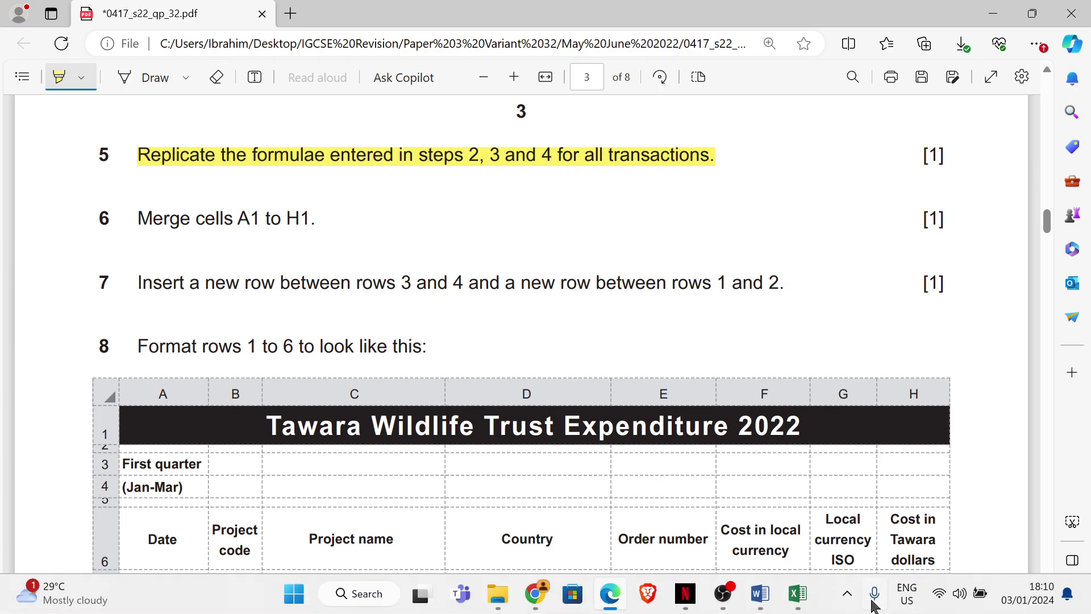
pyautogui.moveTo(797, 593)
pyautogui.click(798, 511)
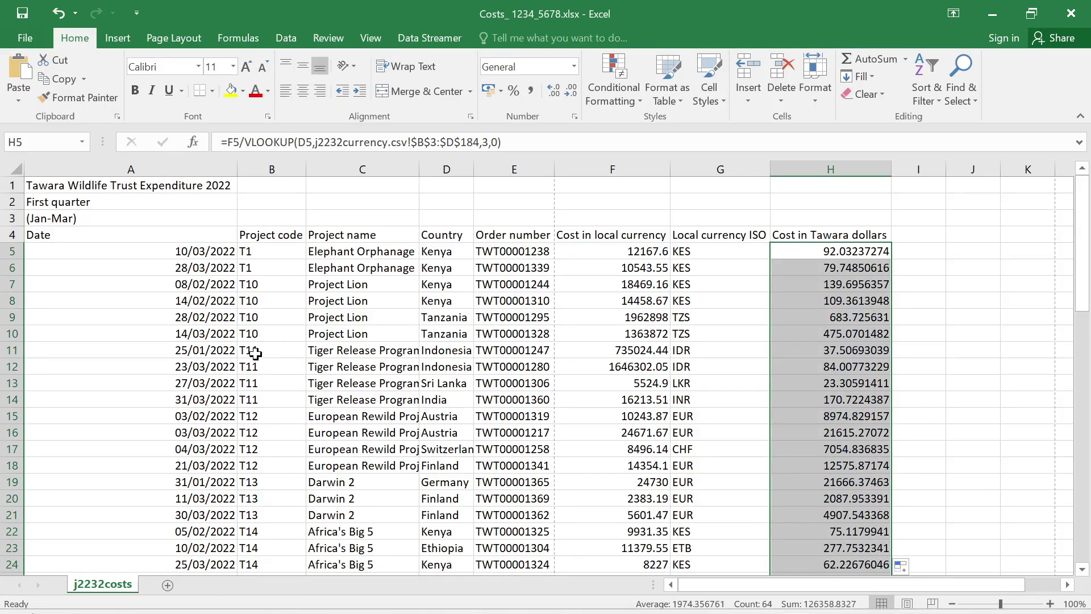
pyautogui.click(12, 186)
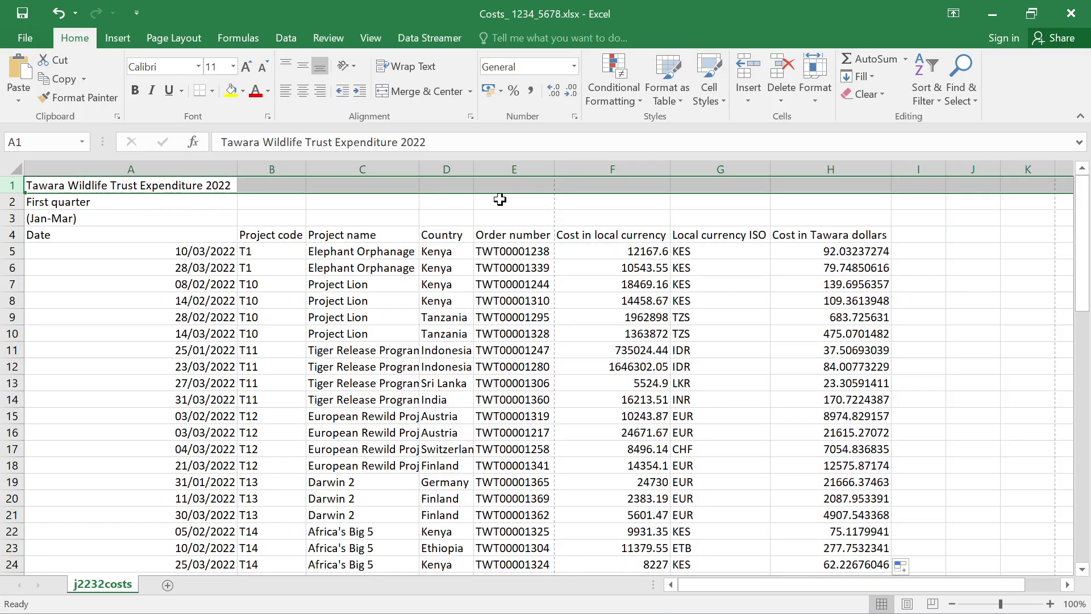
pyautogui.click(405, 91)
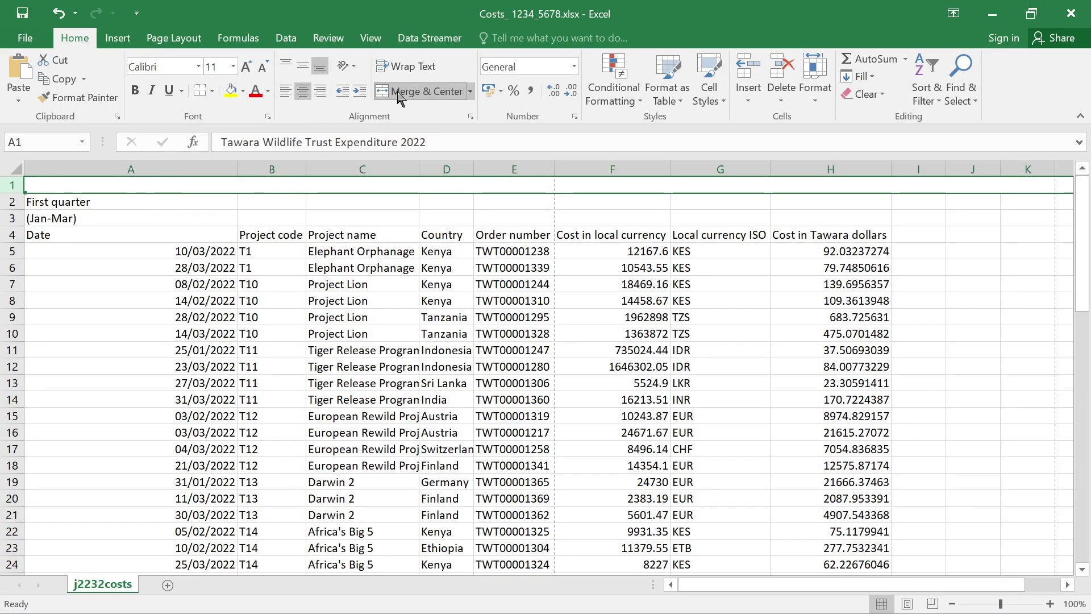
pyautogui.moveTo(761, 584); pyautogui.dragTo(704, 585)
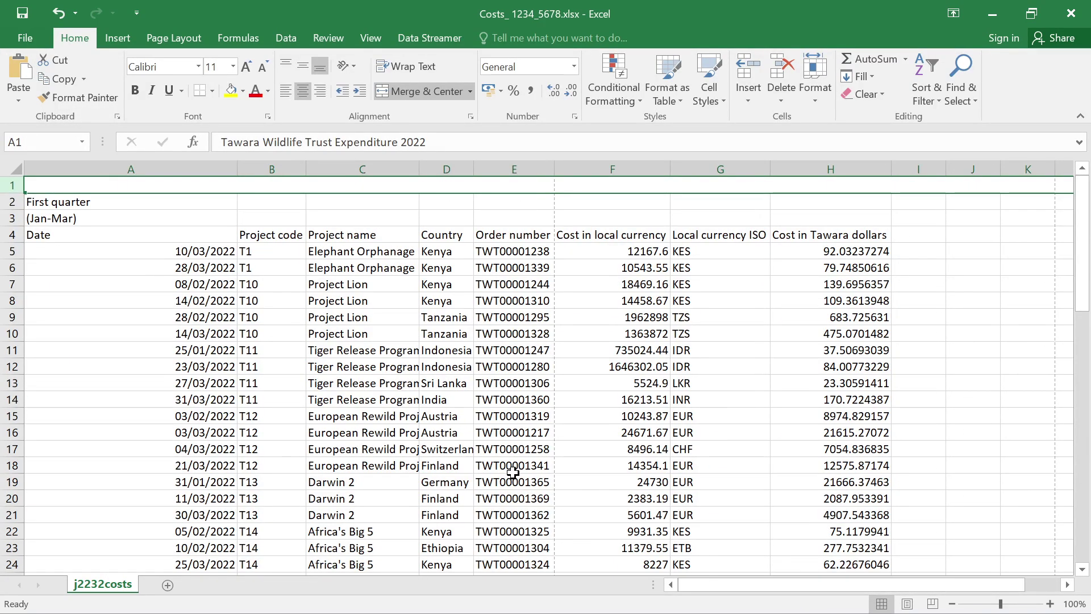
pyautogui.hotkey('ctrl', 'z')
pyautogui.click(359, 218)
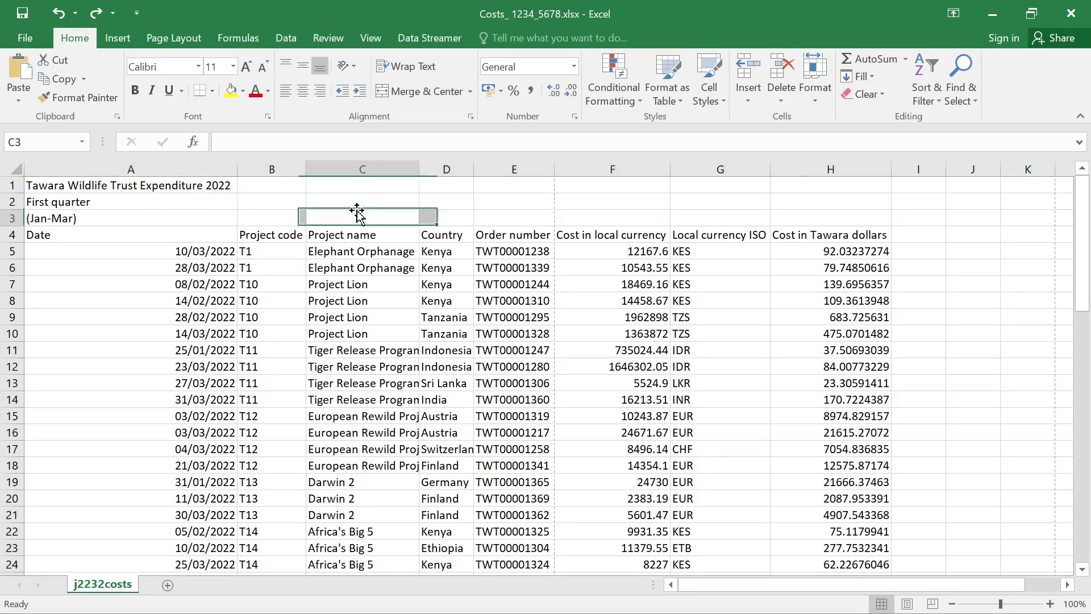
# Merge and centre the title "Tawara Wildlife Trust Expenditure 2022" across cells A1 to H1.
pyautogui.moveTo(176, 184); pyautogui.dragTo(889, 193)
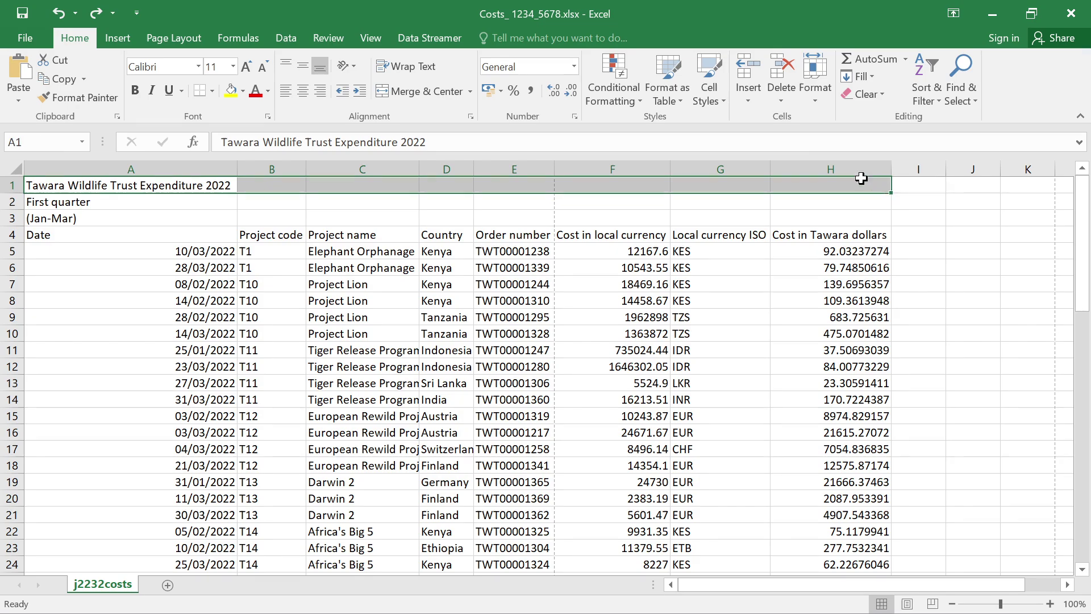
pyautogui.click(396, 97)
pyautogui.click(442, 219)
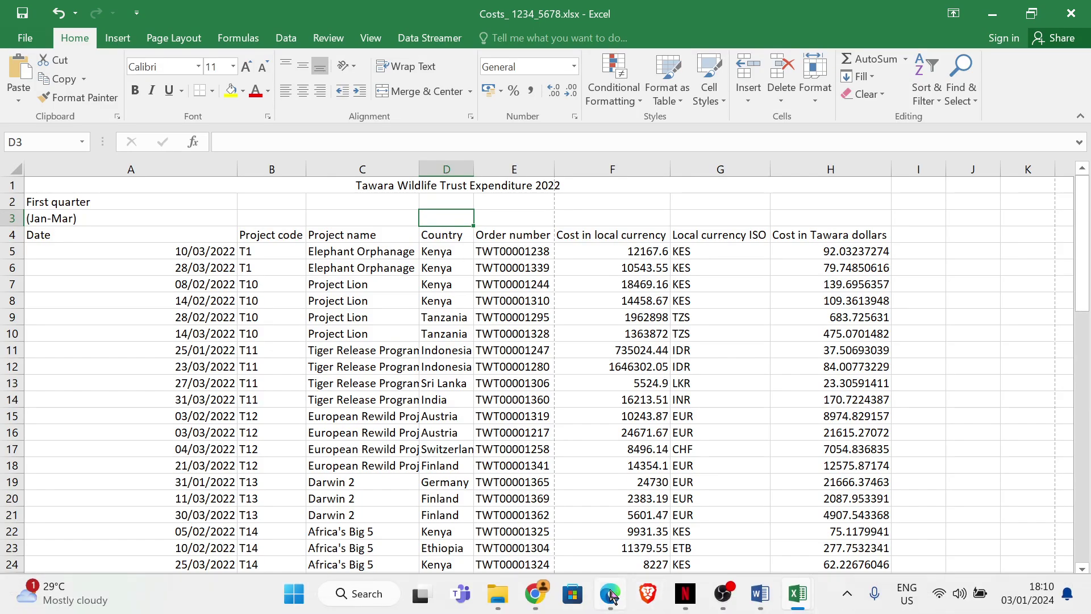
# Switch to the question paper PDF in Edge and highlight instruction 6, "Merge cells A1 to H1".
pyautogui.click(610, 594)
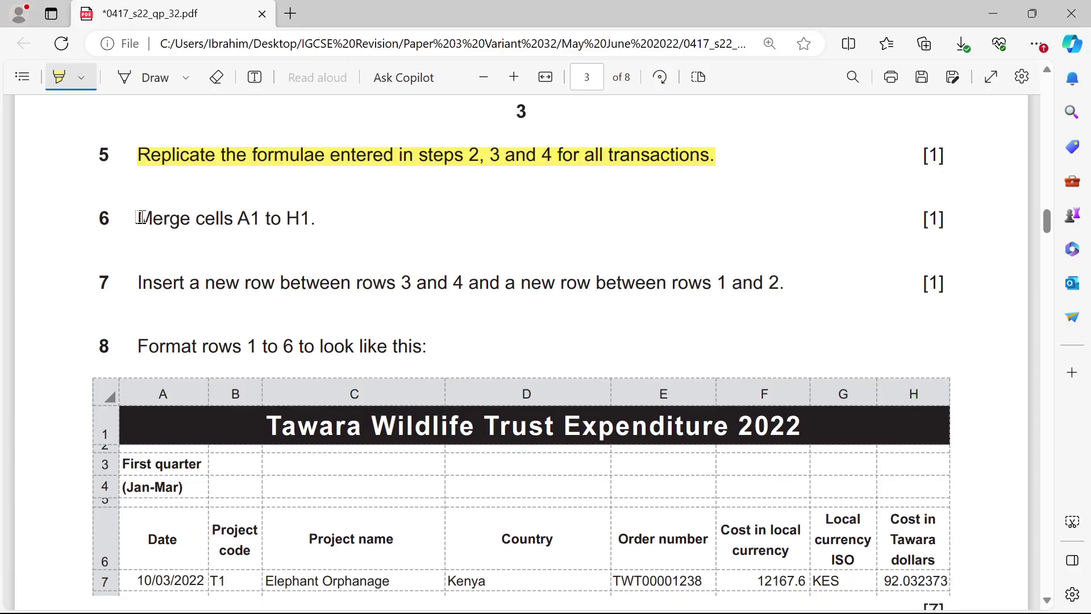
pyautogui.moveTo(138, 218); pyautogui.dragTo(318, 220)
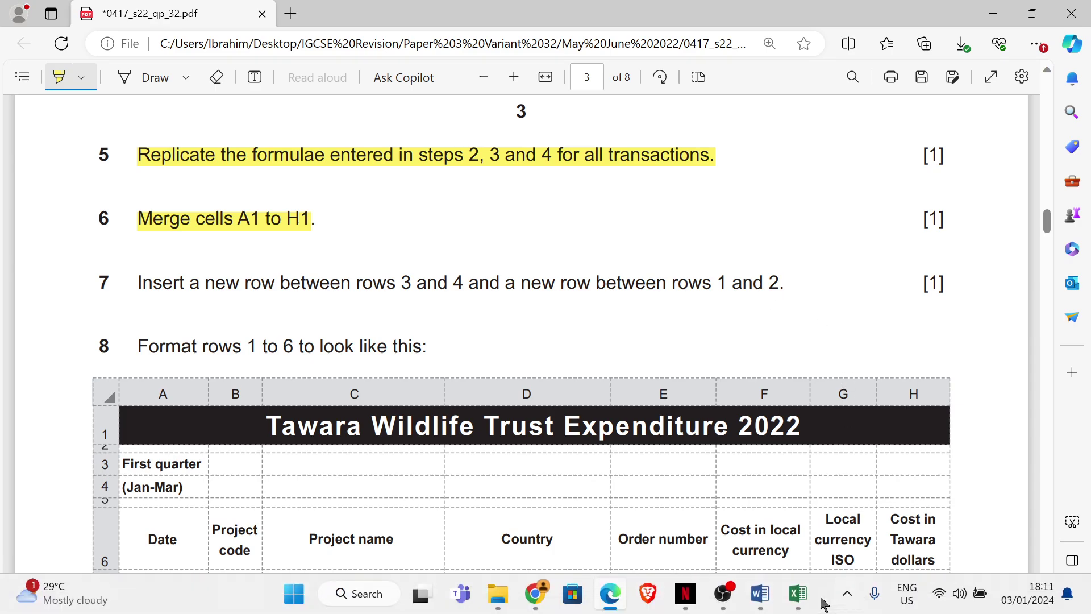
# Switch to the Costs workbook in Excel and insert a blank row between rows 3 and 4.
pyautogui.moveTo(795, 600)
pyautogui.click(763, 511)
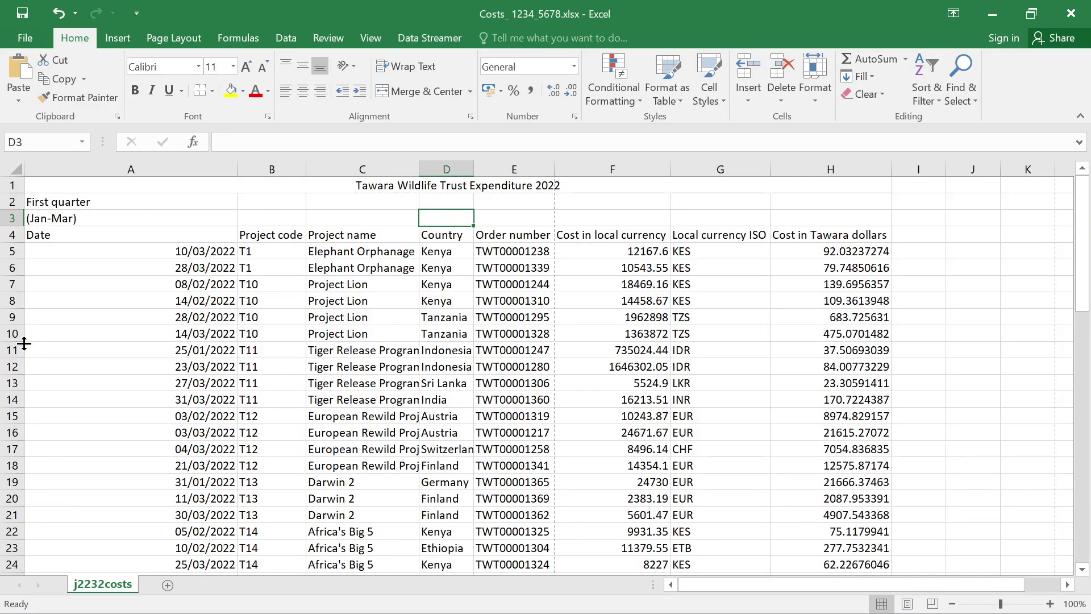
pyautogui.click(14, 235)
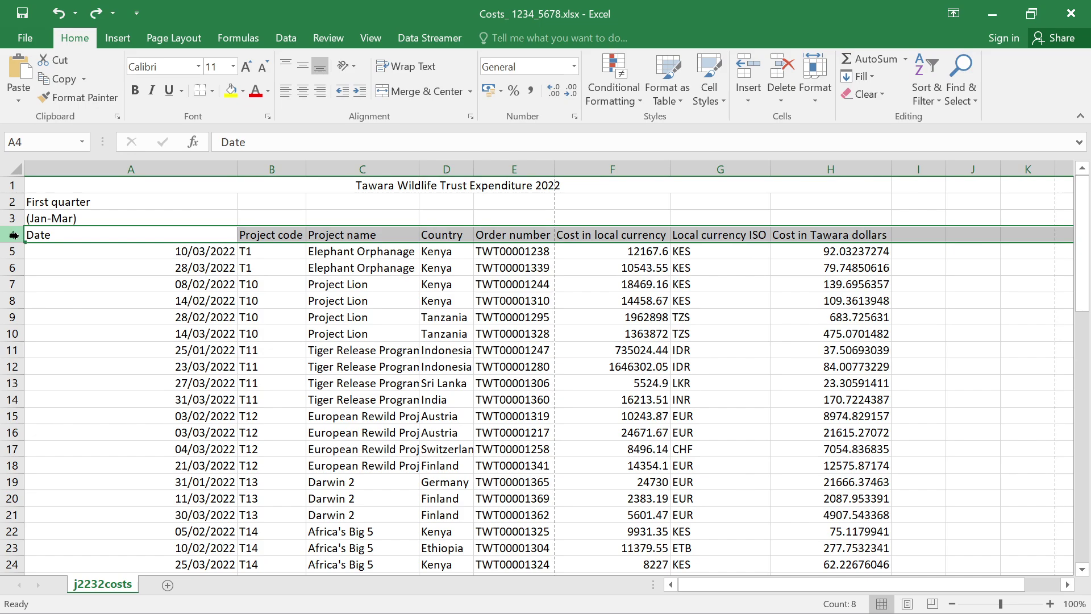
pyautogui.rightClick(14, 235)
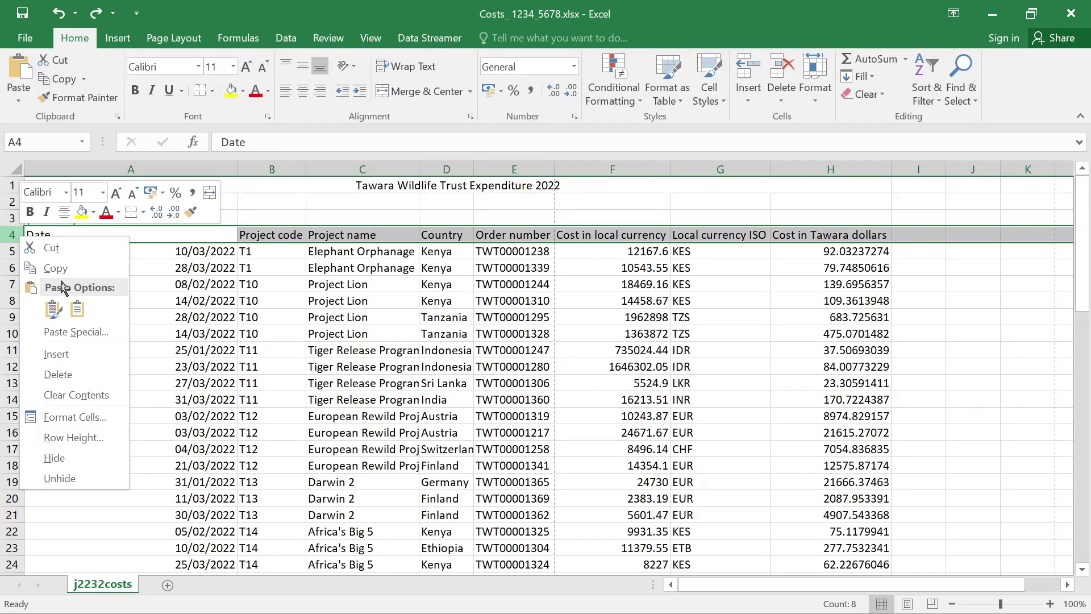
pyautogui.click(56, 354)
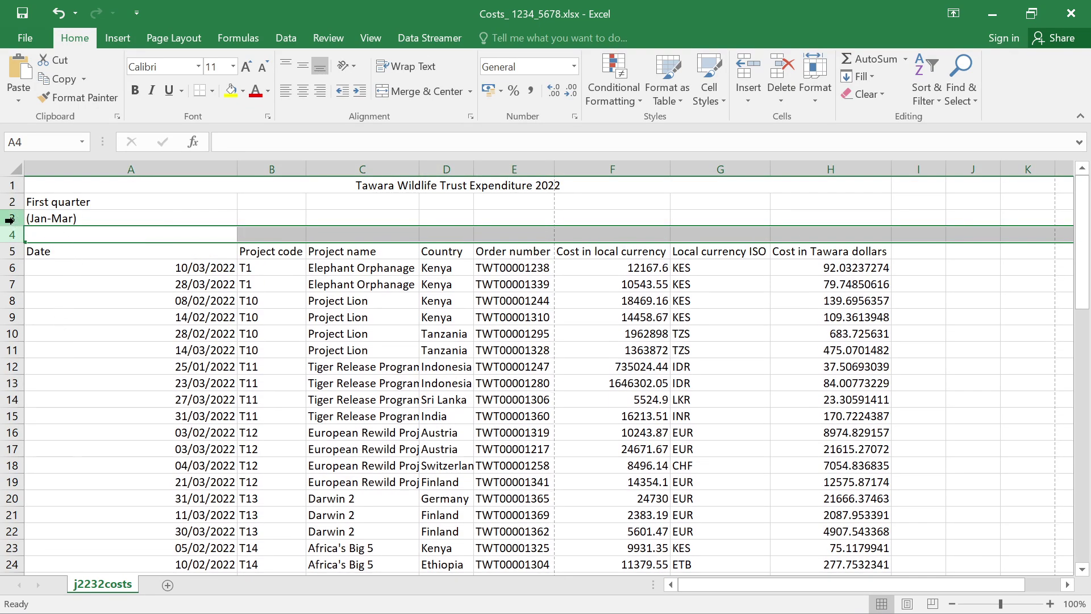
# Insert a blank row between the title in row 1 and "First quarter" in row 2.
pyautogui.click(10, 219)
pyautogui.rightClick(11, 222)
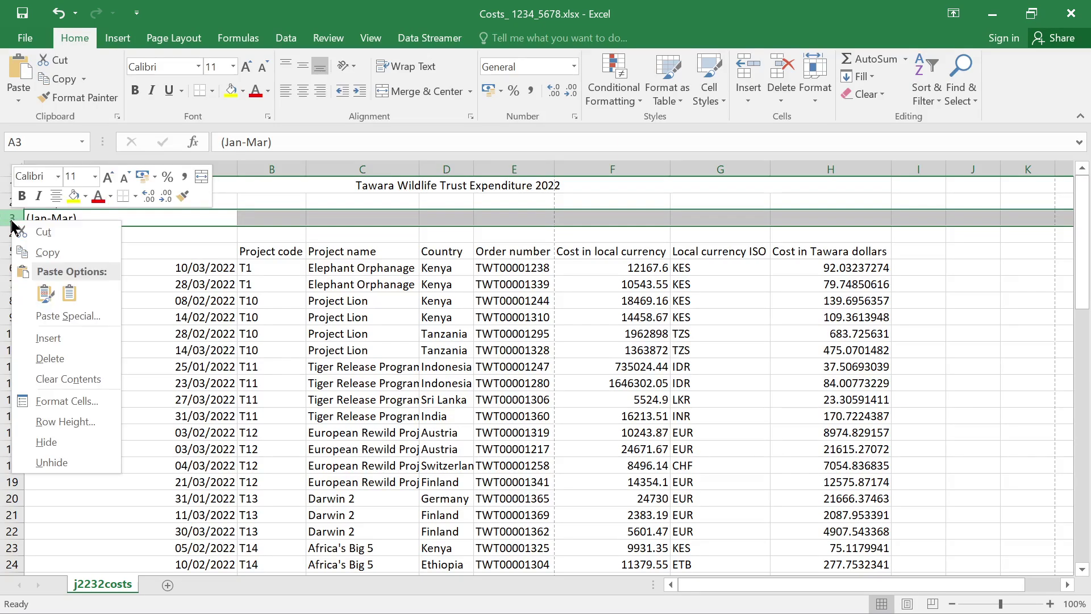
pyautogui.press('Escape')
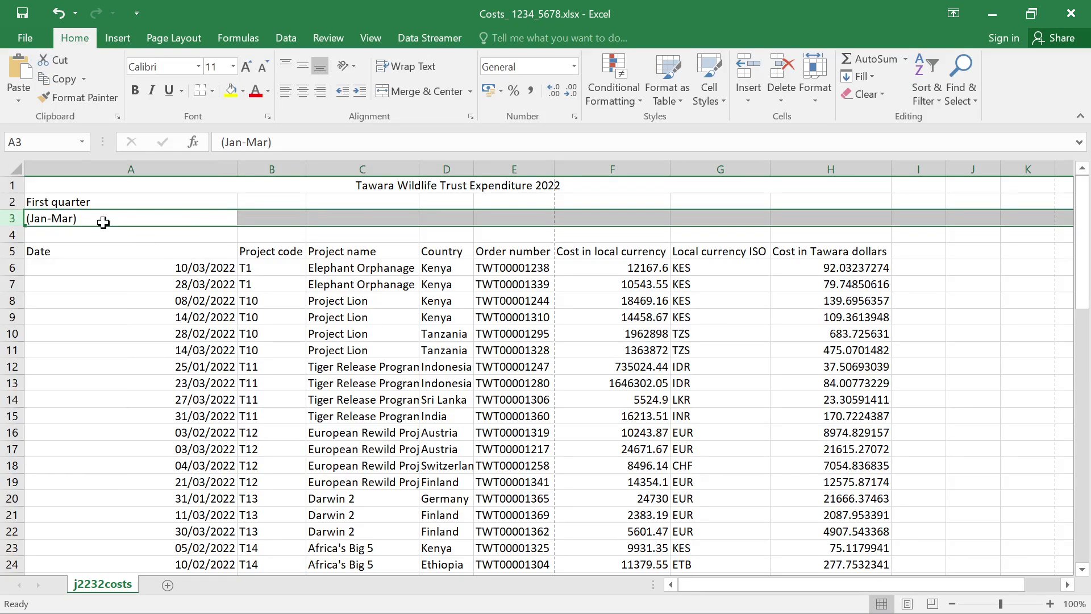
pyautogui.click(10, 201)
pyautogui.rightClick(11, 203)
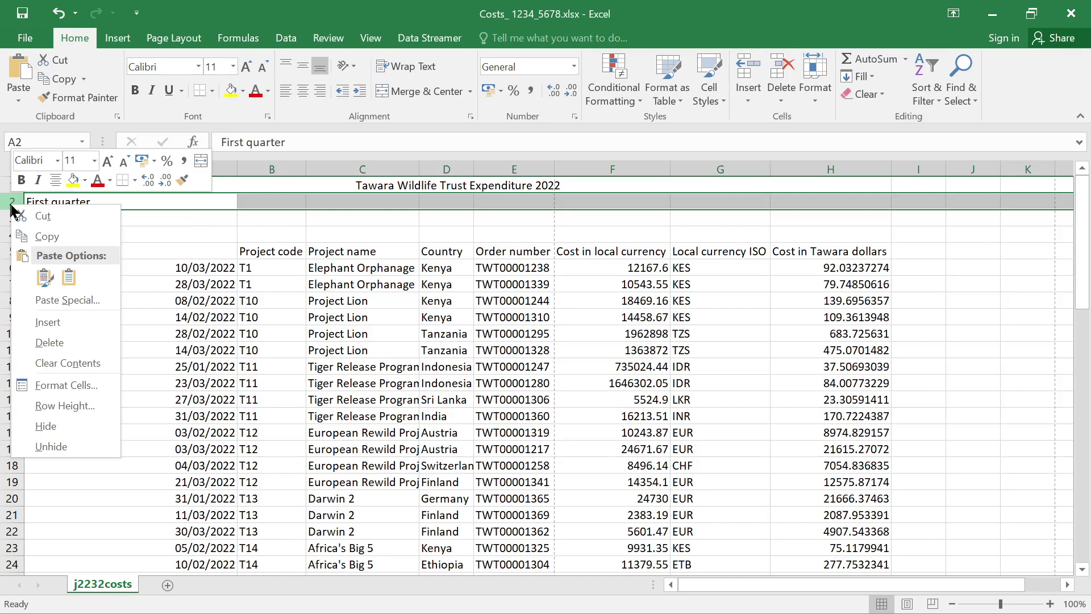
pyautogui.click(48, 320)
pyautogui.click(253, 270)
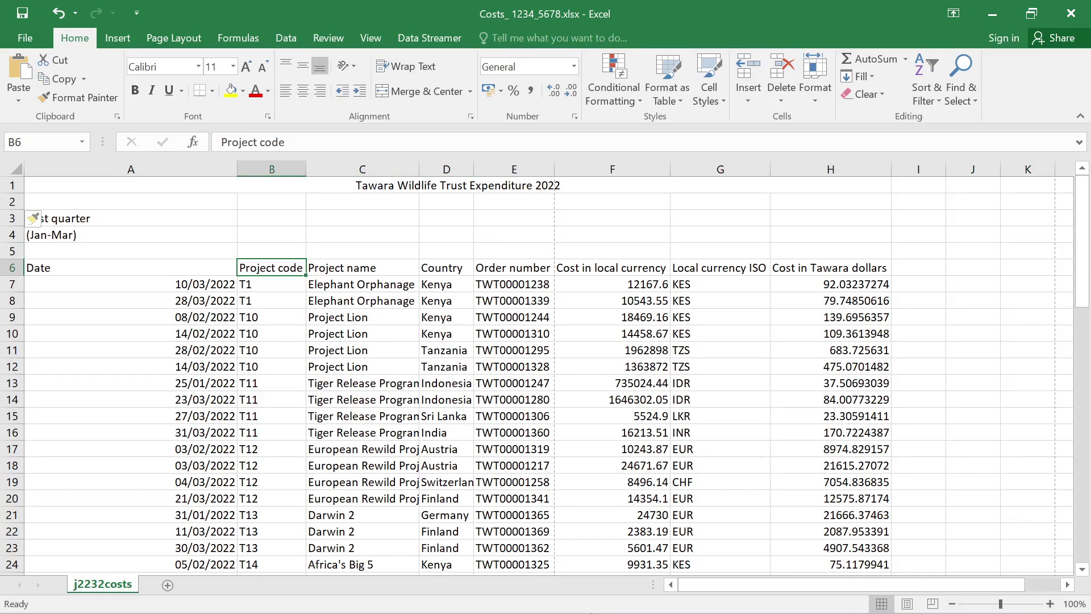
# Switch to the question paper in Edge, highlight instruction 7 about inserting rows, and view the layout model in instruction 8.
pyautogui.click(592, 585)
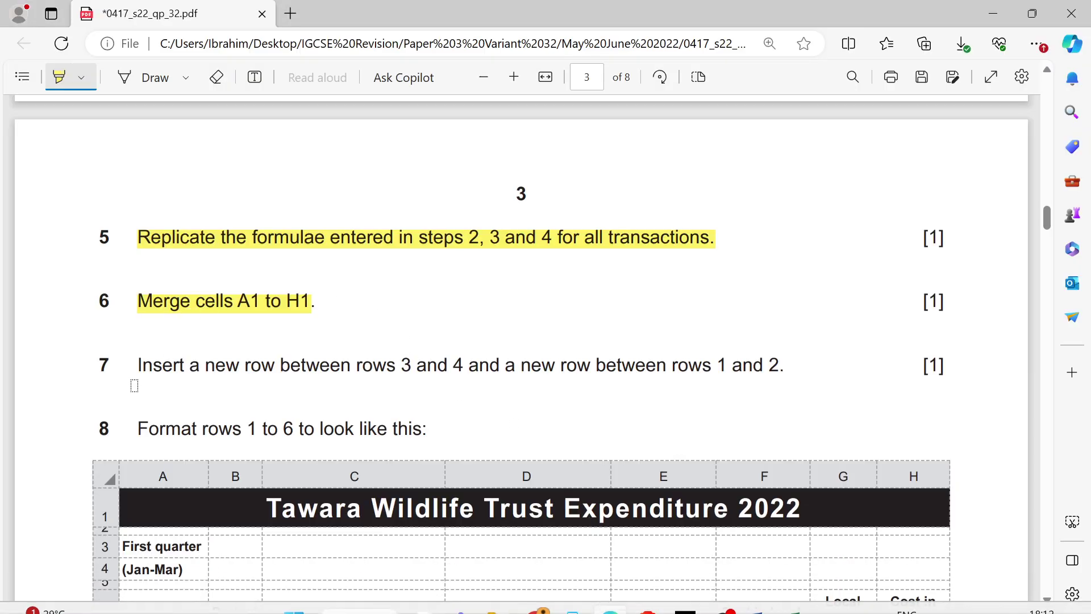
pyautogui.moveTo(134, 369); pyautogui.dragTo(806, 358)
pyautogui.scroll(-3, 679, 318)
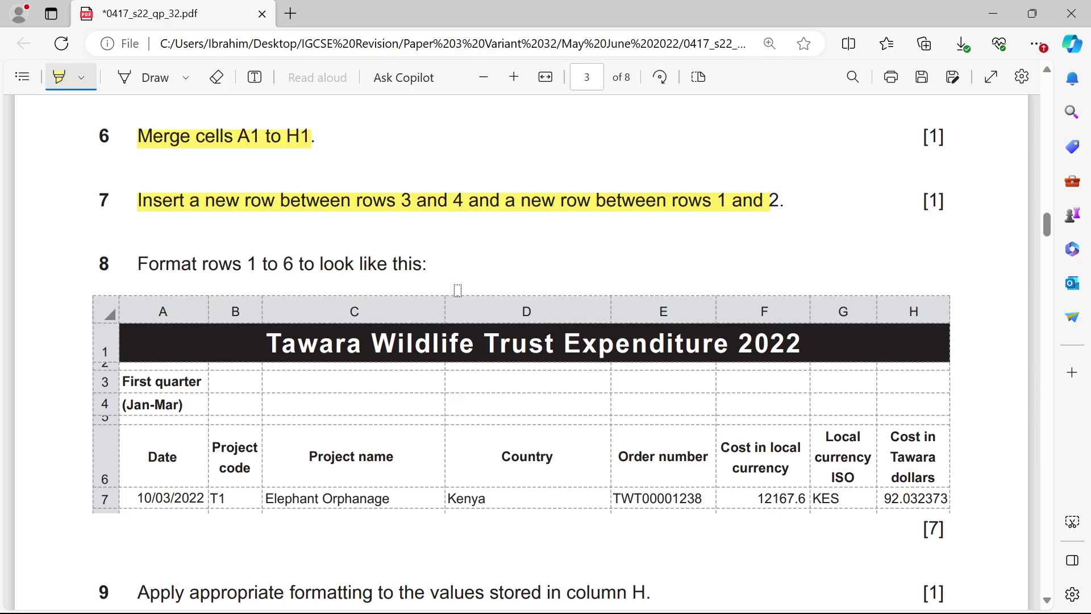
pyautogui.scroll(-1, 391, 266)
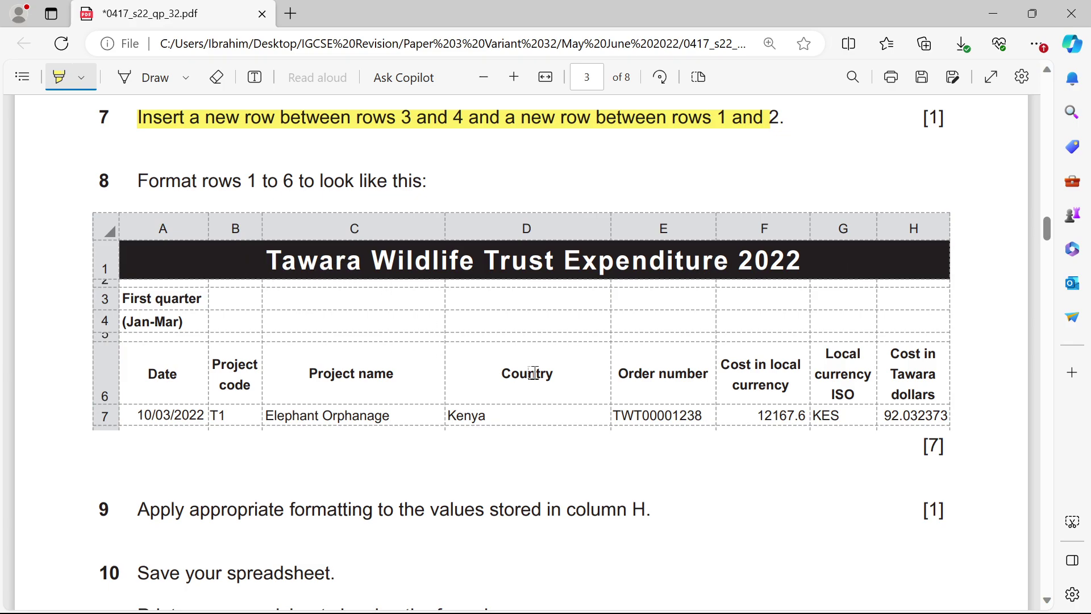
# Switch to the Costs workbook in Excel and give the merged title cell A1 a black fill with white text.
pyautogui.moveTo(900, 612)
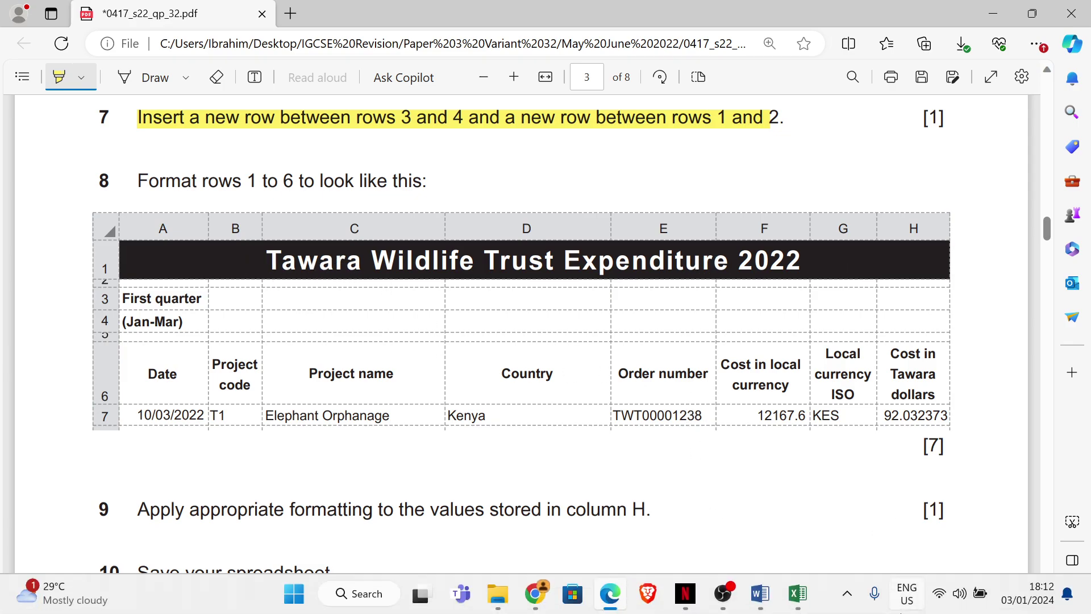
pyautogui.moveTo(803, 601)
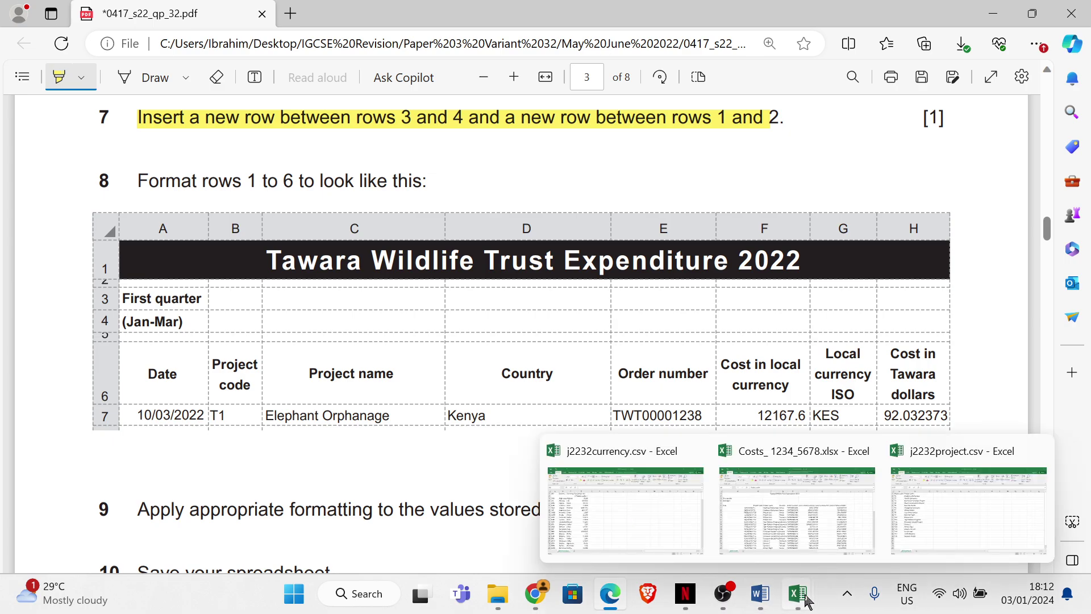
pyautogui.click(824, 541)
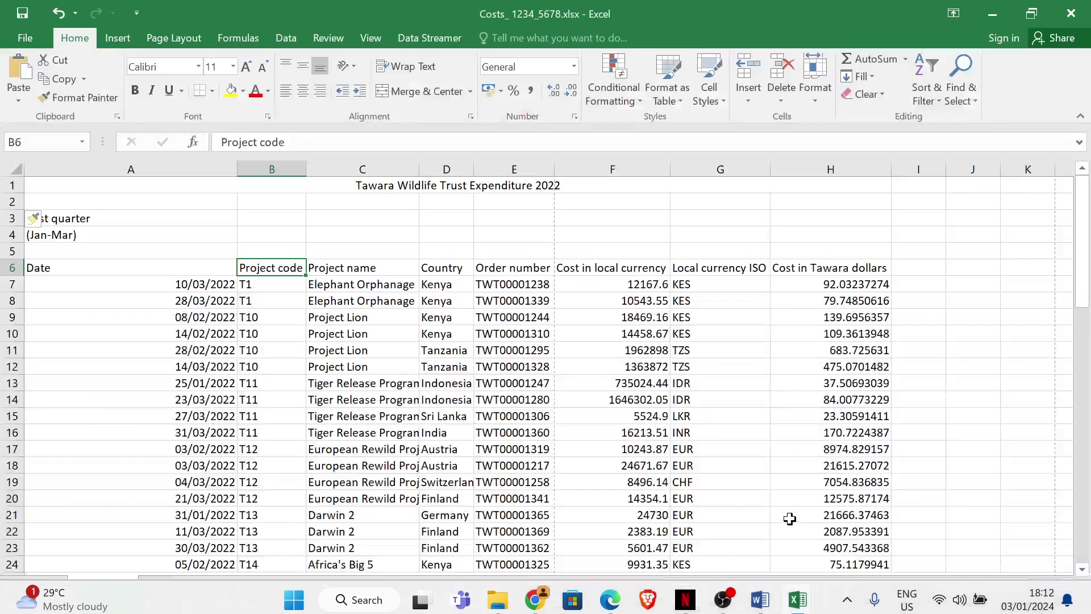
pyautogui.click(28, 185)
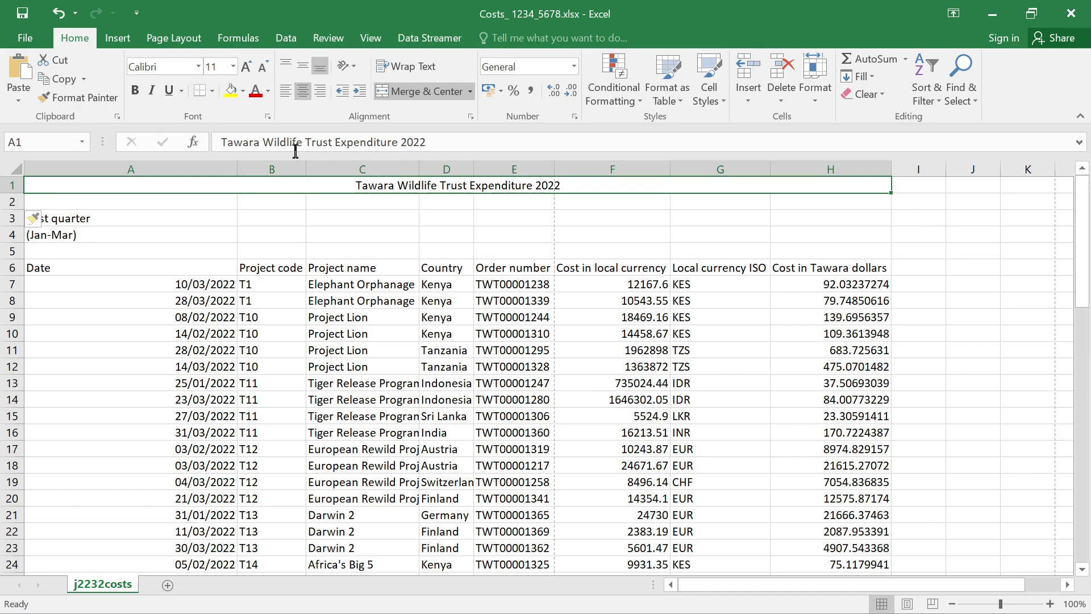
pyautogui.click(244, 91)
pyautogui.click(241, 125)
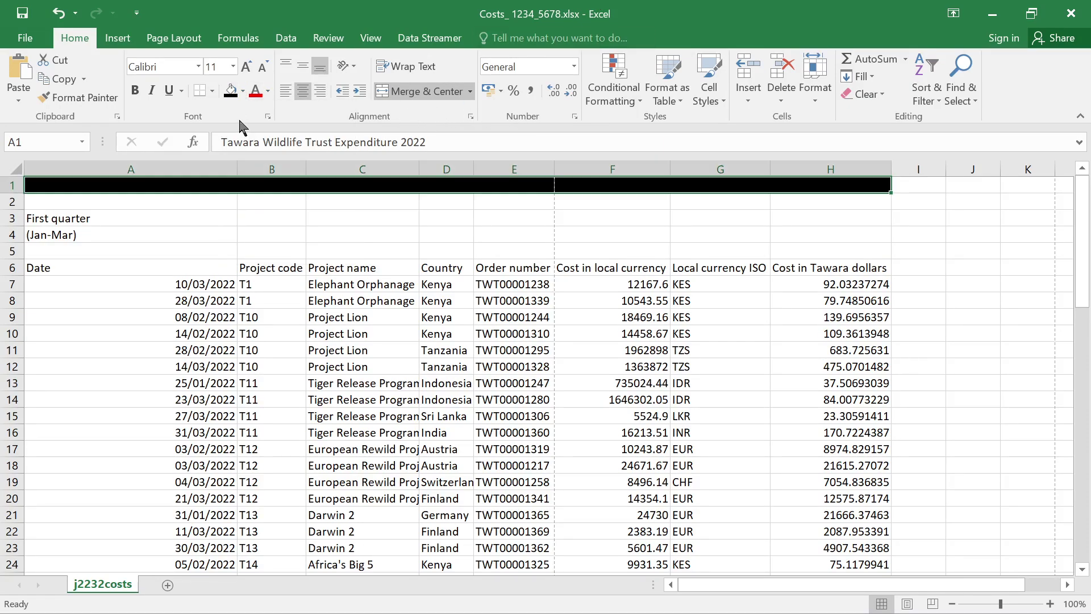
pyautogui.click(267, 91)
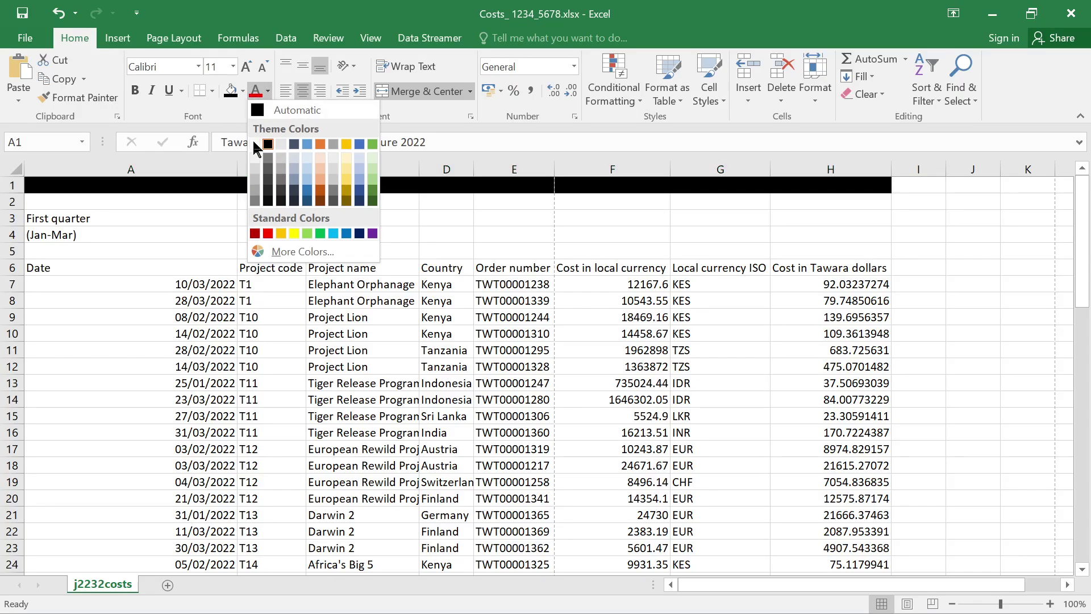
pyautogui.click(253, 142)
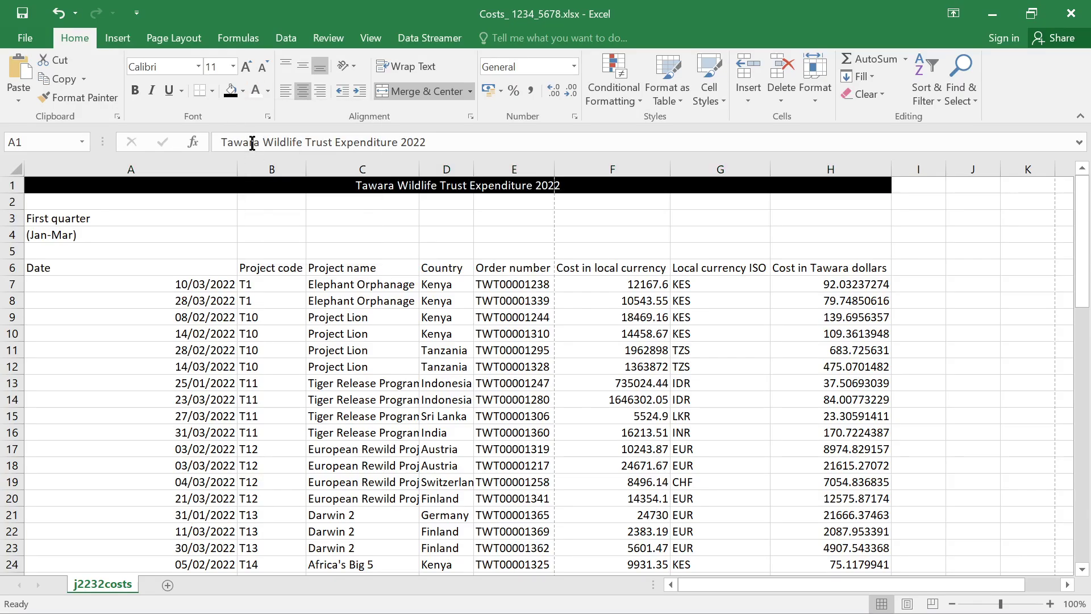
# Enlarge the title in A1 to font size 22 and make it bold.
pyautogui.click(245, 68)
pyautogui.click(246, 68)
pyautogui.click(246, 68)
pyautogui.click(245, 68)
pyautogui.click(246, 68)
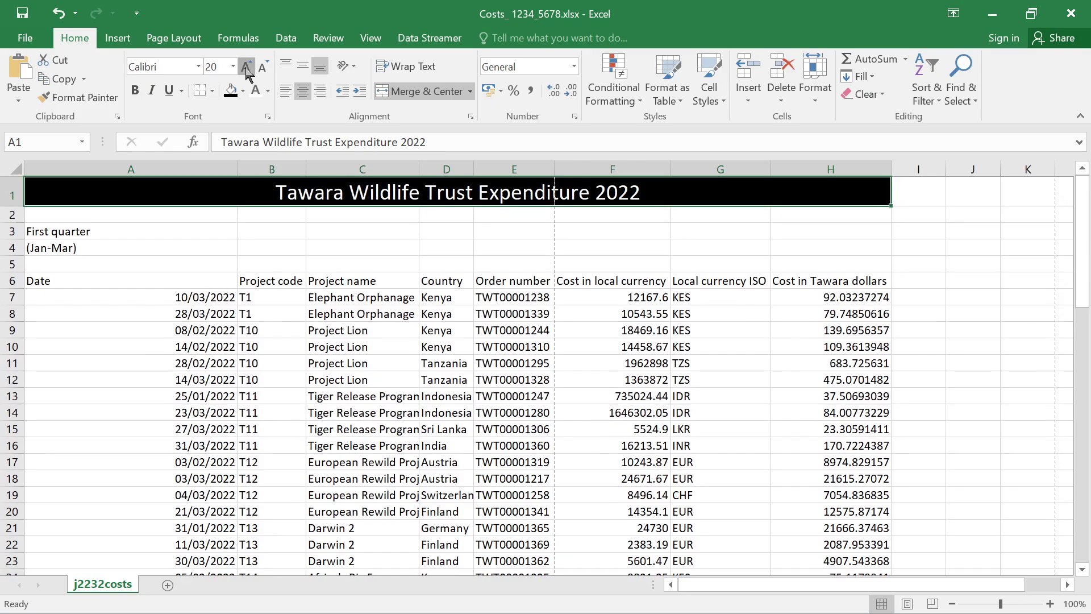
pyautogui.click(245, 68)
pyautogui.click(135, 90)
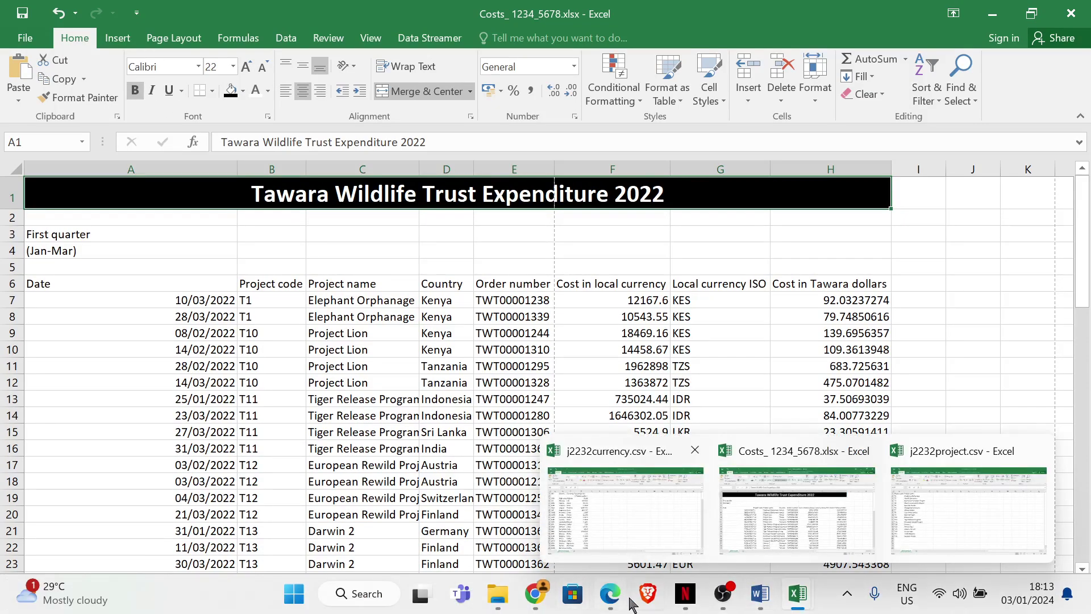
# Check the model layout in Edge, and in the Costs workbook in Excel reduce row 2's height and bold cells A3:A4.
pyautogui.click(565, 537)
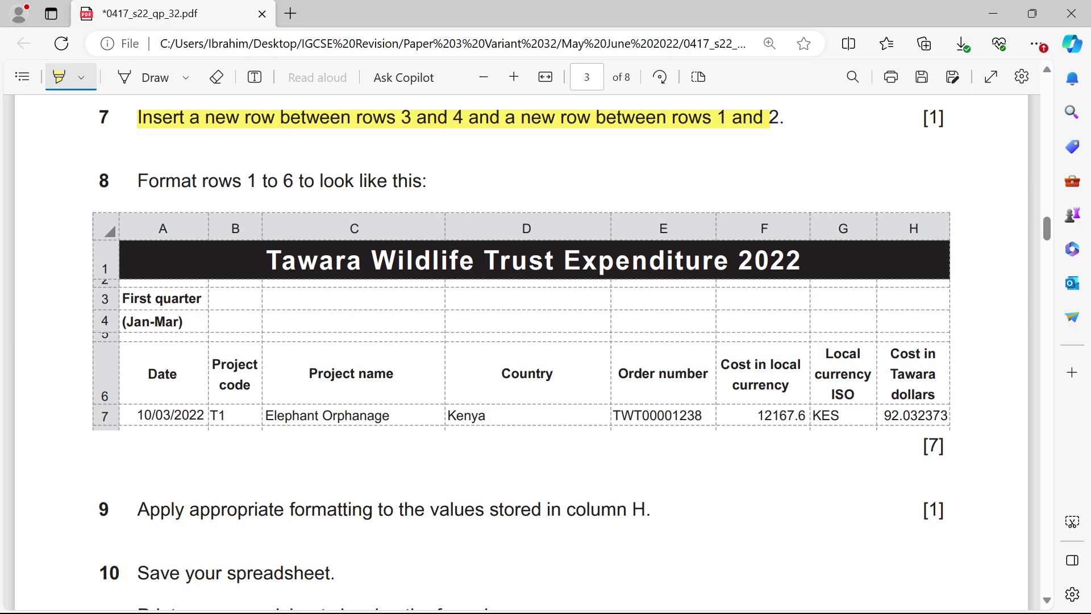
pyautogui.moveTo(792, 599)
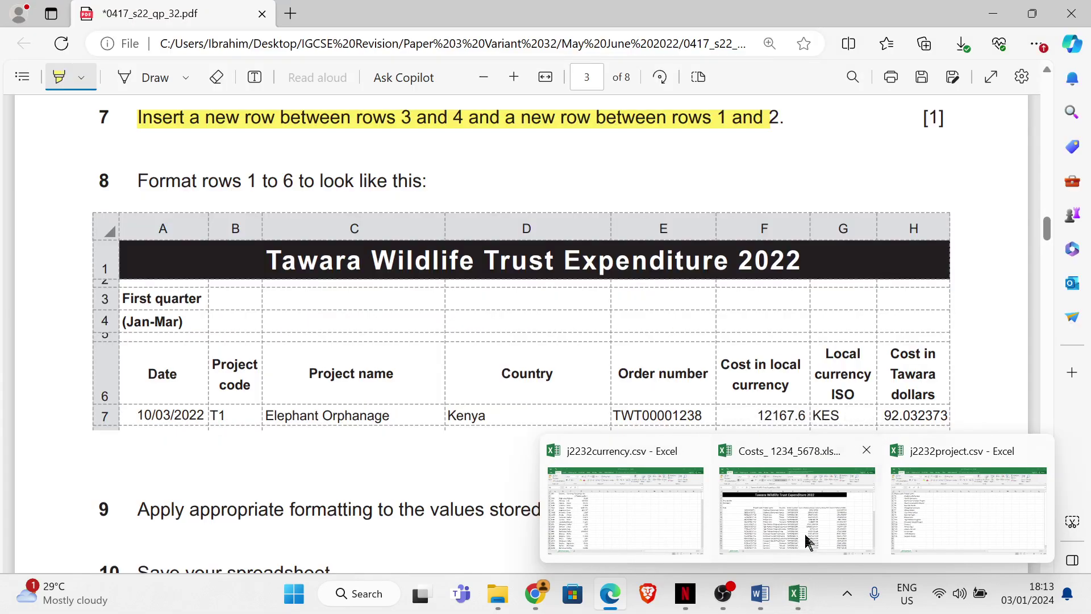
pyautogui.moveTo(806, 540)
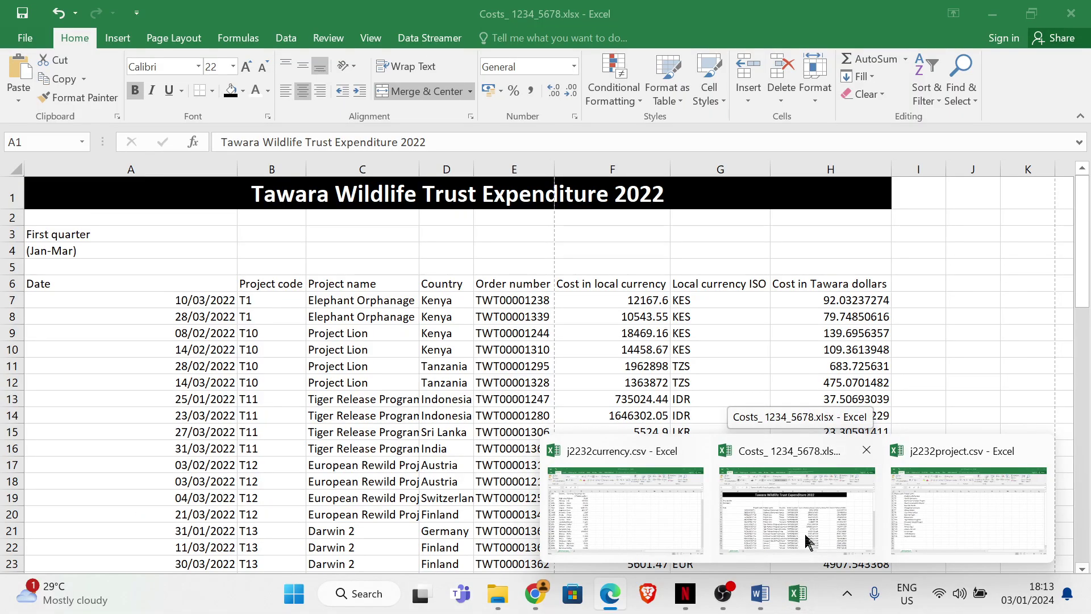
pyautogui.click(805, 540)
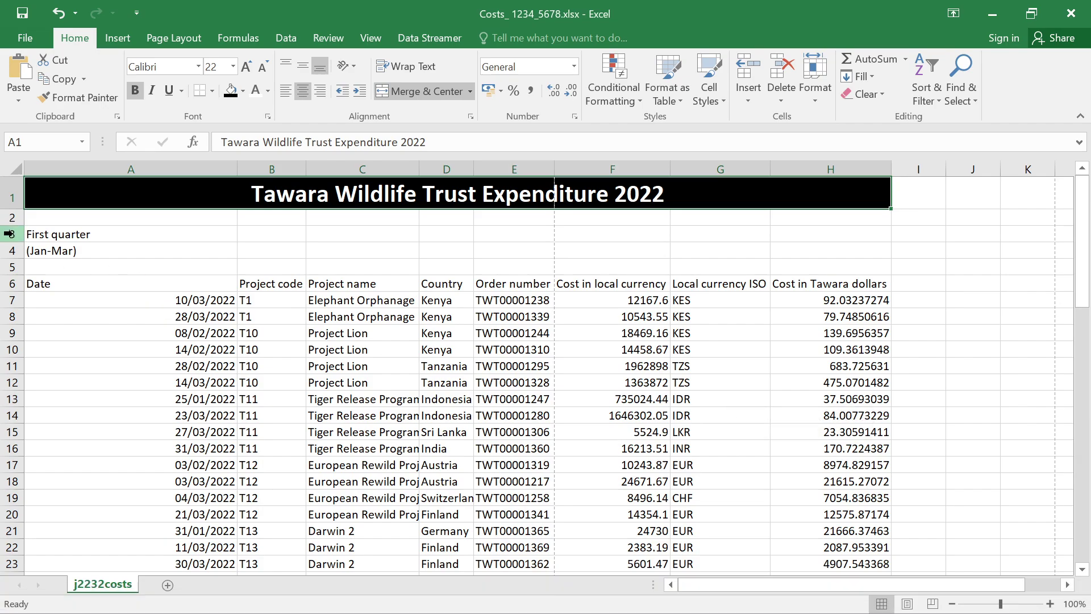
pyautogui.moveTo(11, 225); pyautogui.dragTo(38, 241)
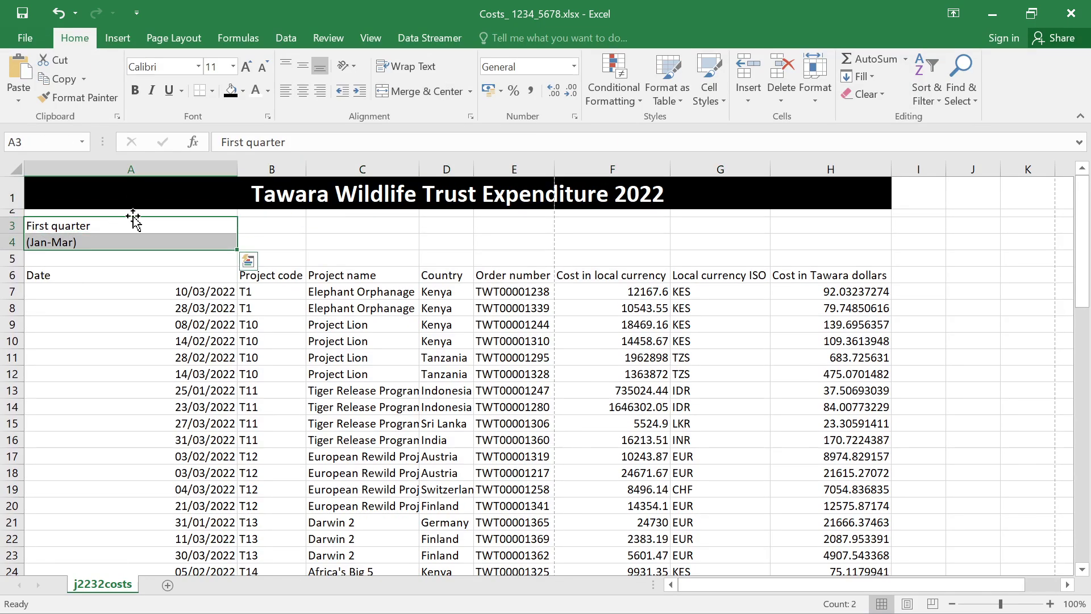
pyautogui.click(135, 90)
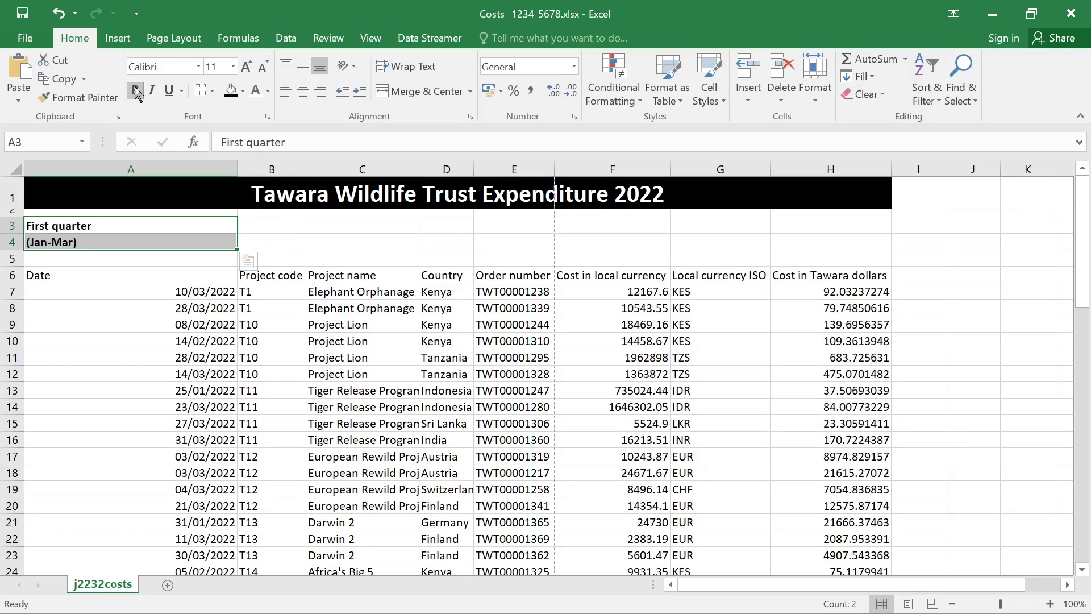
pyautogui.click(323, 242)
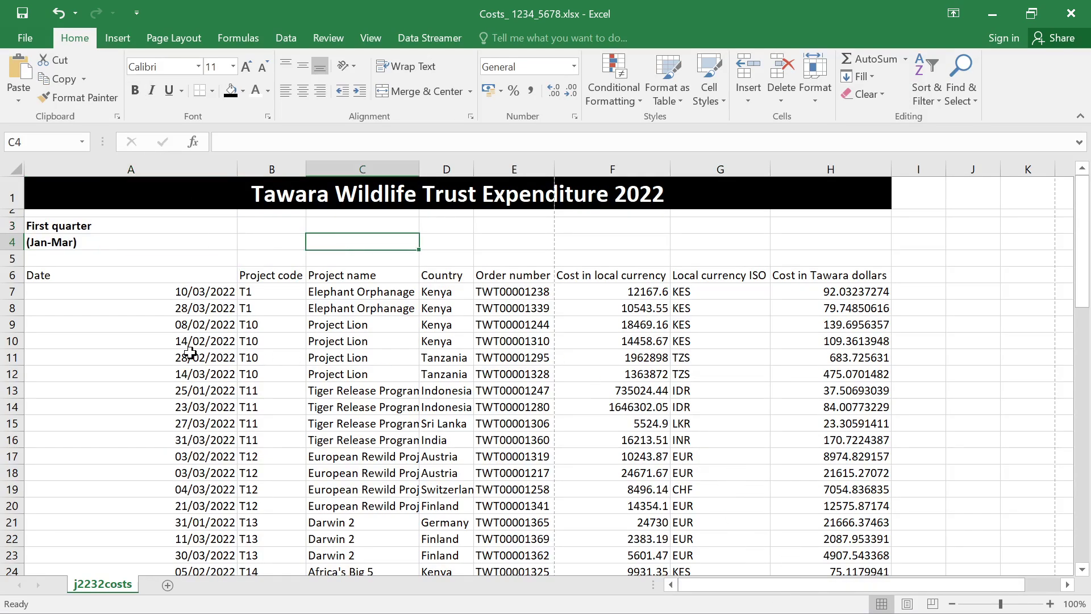
# Make the column headings in A6:H6 bold and check them against instruction 8's model in the question paper in Edge.
pyautogui.moveTo(85, 278); pyautogui.dragTo(825, 275)
pyautogui.click(135, 90)
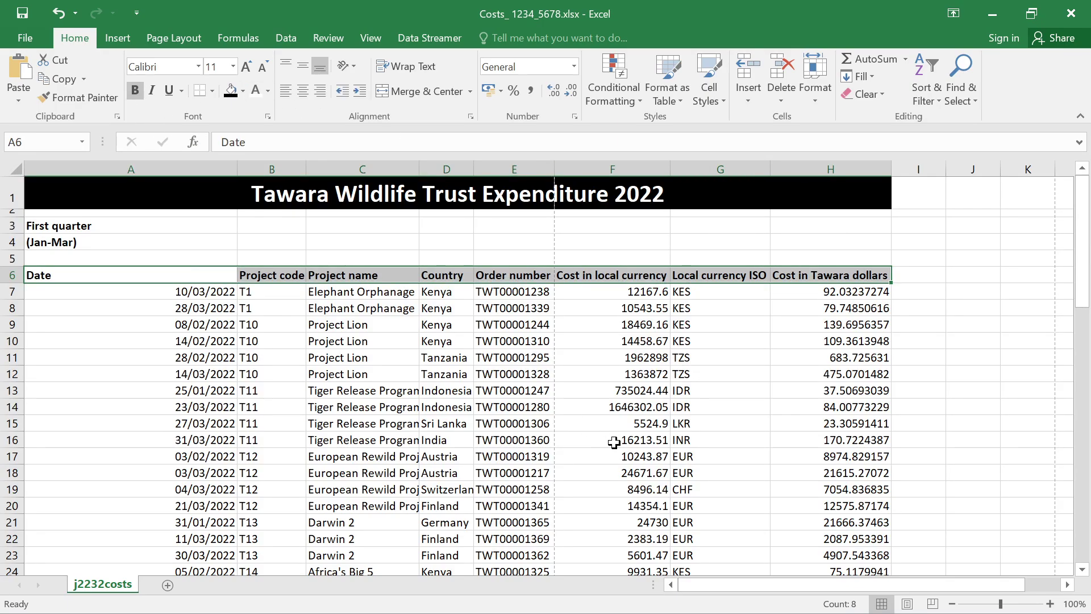
pyautogui.moveTo(760, 591)
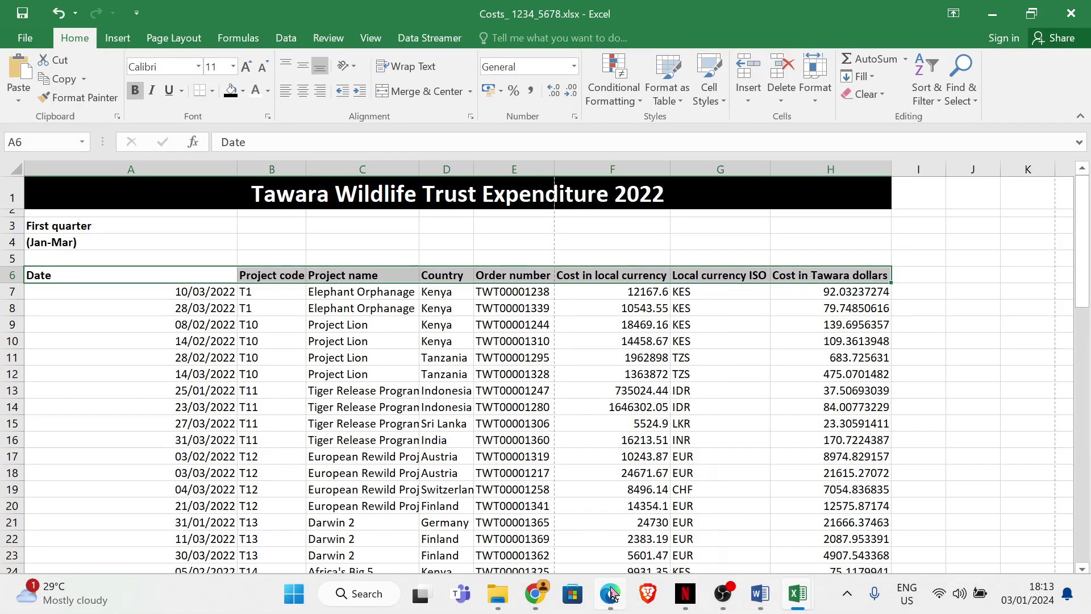
pyautogui.moveTo(611, 593)
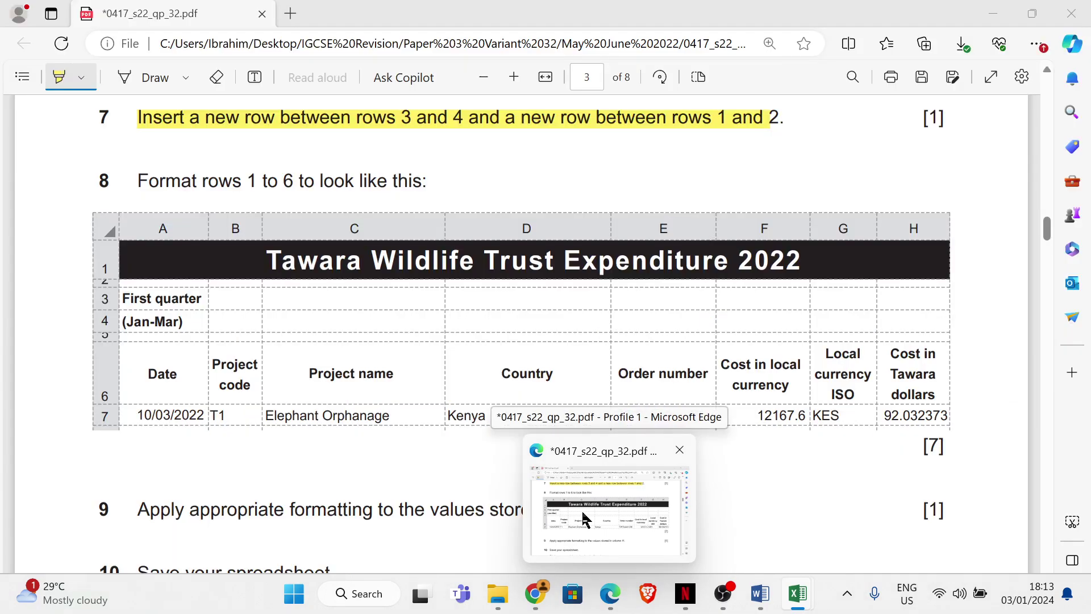
pyautogui.click(585, 518)
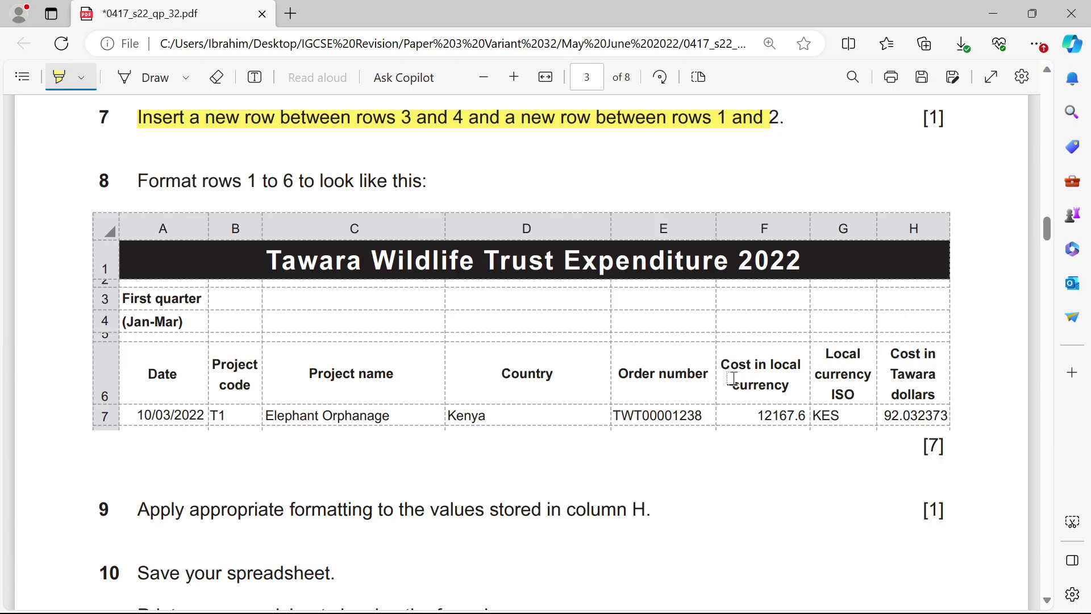
# Highlight the wrapped headings of columns F to H in instruction 8's model, and switch to the Costs workbook in Excel.
pyautogui.moveTo(733, 379); pyautogui.dragTo(913, 373)
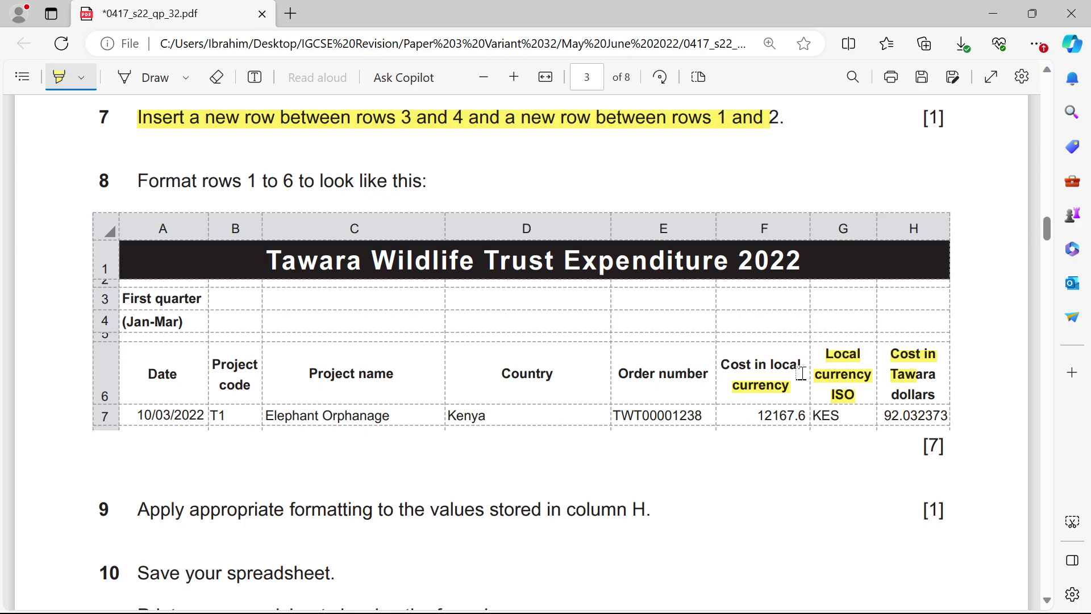
pyautogui.moveTo(744, 369); pyautogui.dragTo(918, 378)
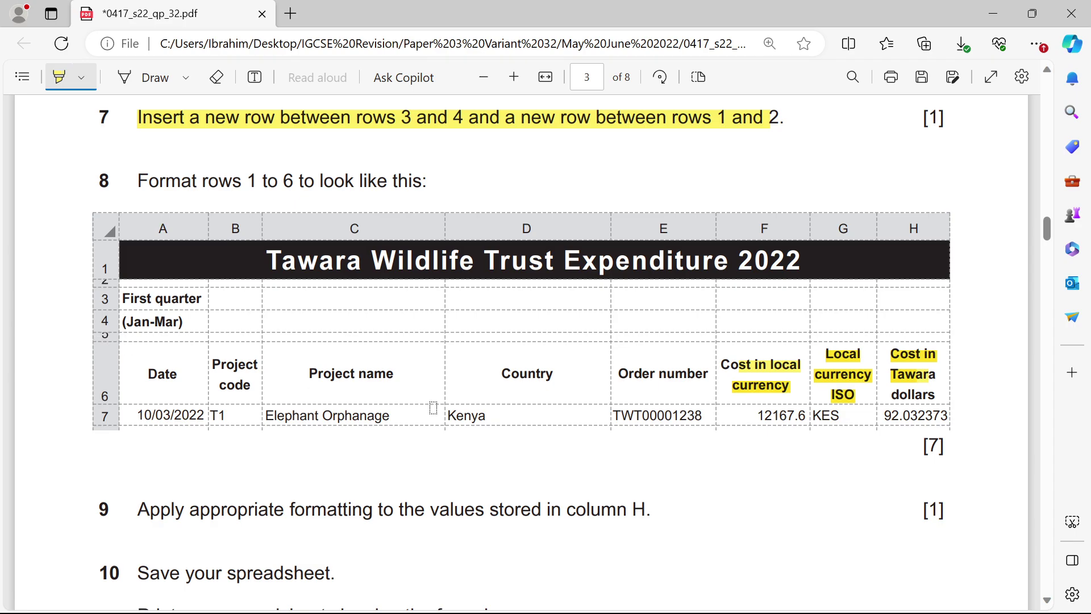
pyautogui.moveTo(799, 591)
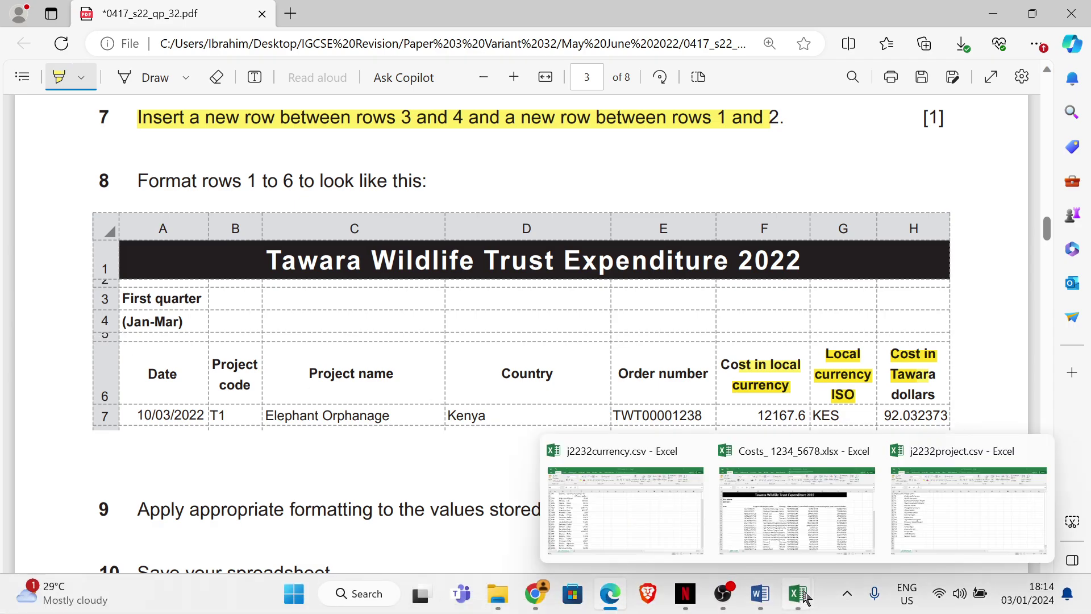
pyautogui.click(797, 511)
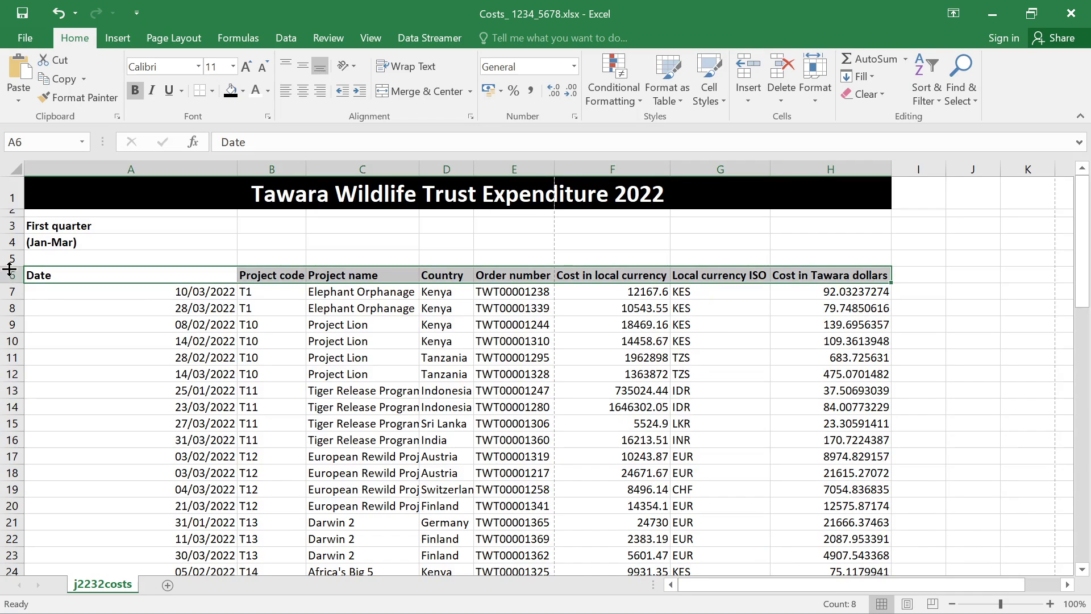
# Resize the sheet to match the model: reduce row 5's height, fit column A to its contents and make row 6 taller.
pyautogui.moveTo(10, 265); pyautogui.dragTo(12, 257)
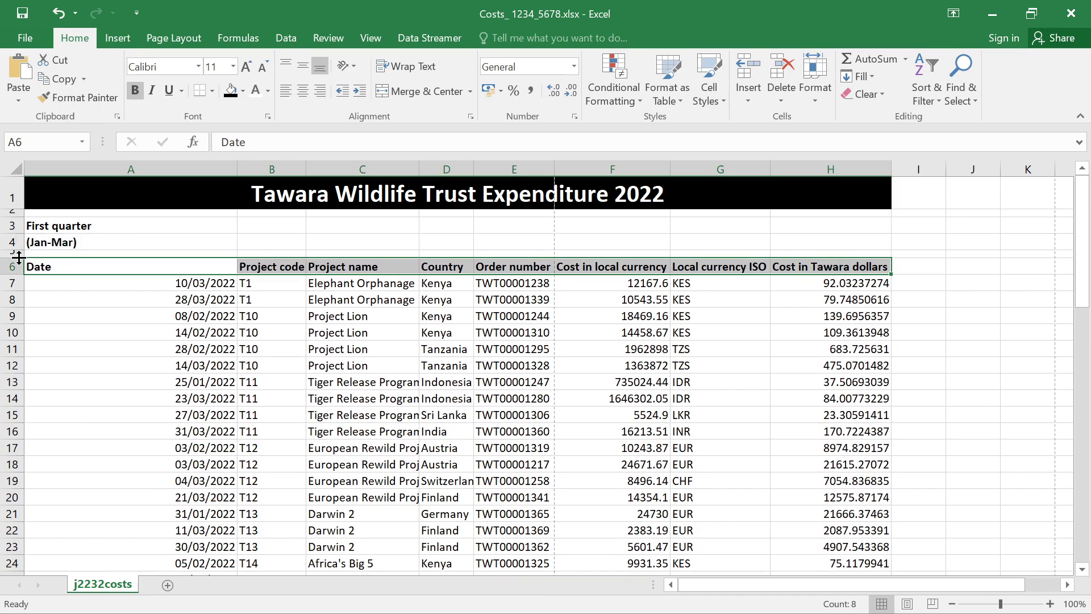
pyautogui.doubleClick(237, 169)
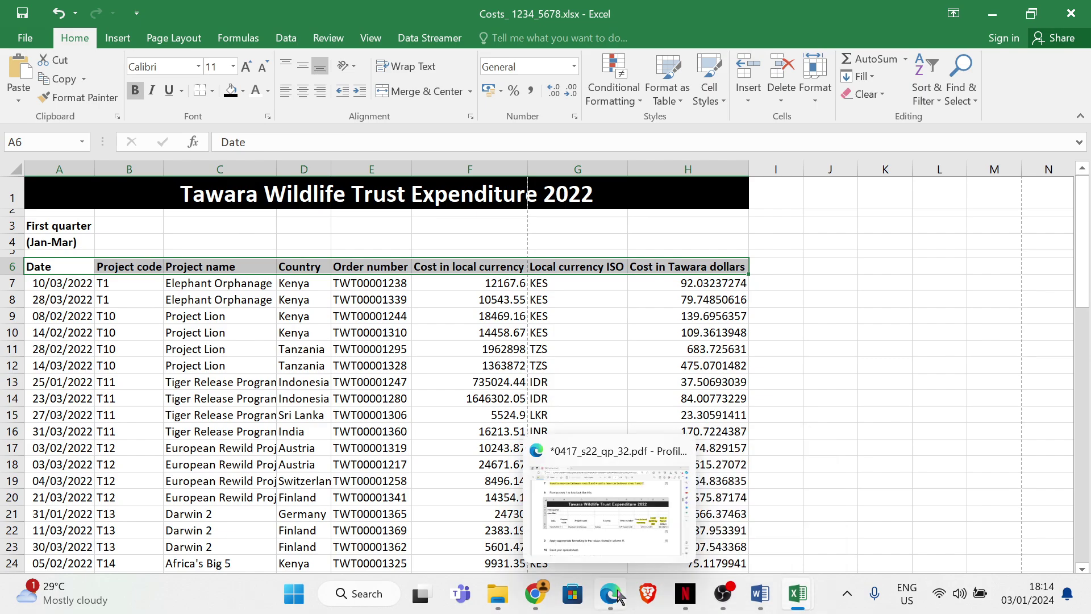
pyautogui.click(608, 543)
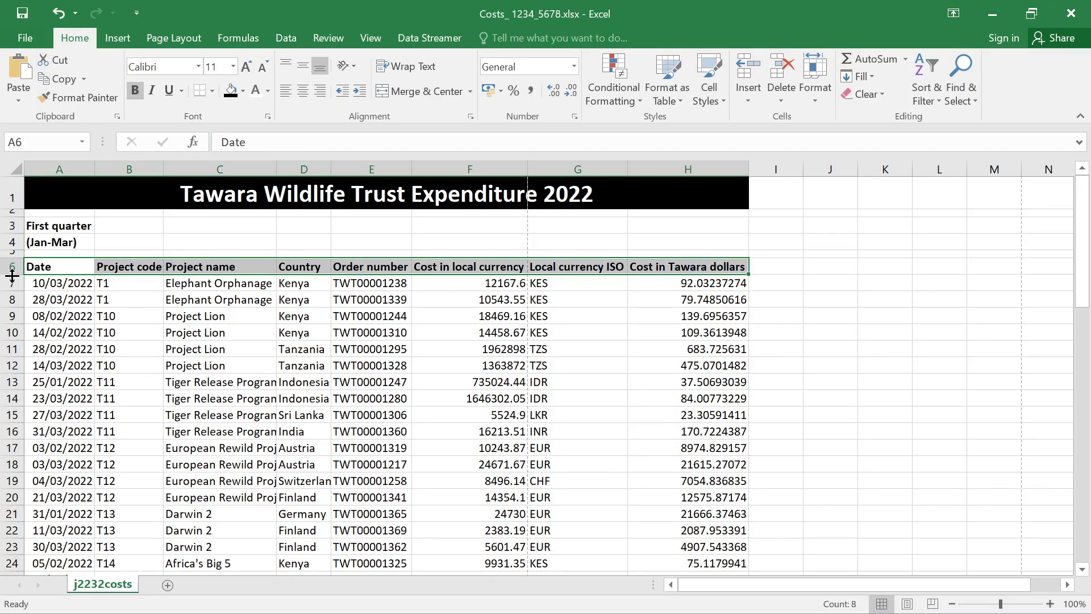
pyautogui.moveTo(12, 275); pyautogui.dragTo(14, 302)
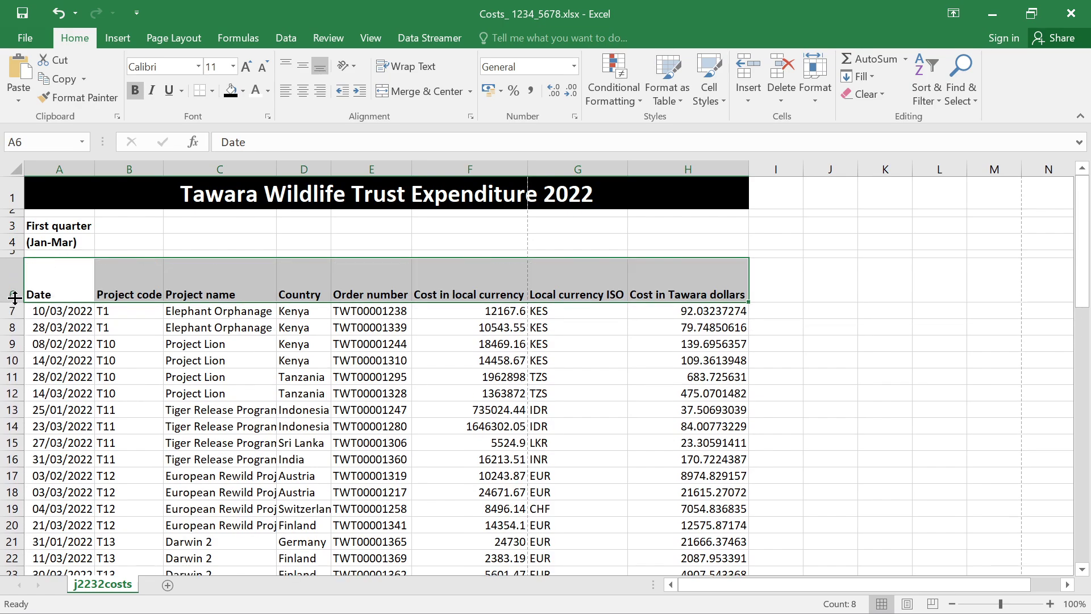
# Narrow column B and wrap the Project code heading in B6 onto two lines.
pyautogui.click(197, 338)
pyautogui.click(139, 286)
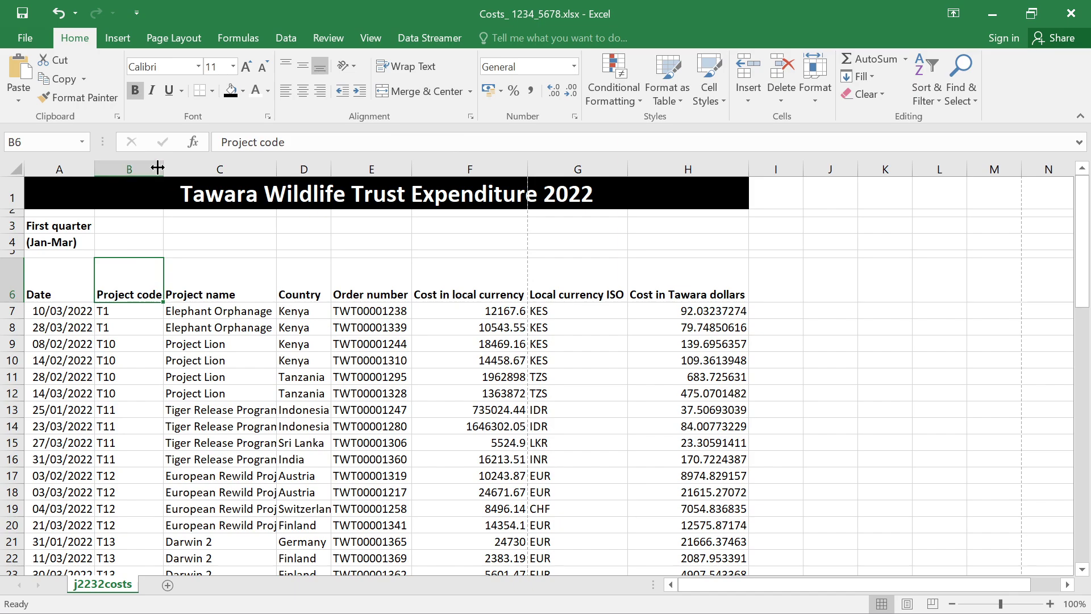
pyautogui.moveTo(164, 167); pyautogui.dragTo(154, 168)
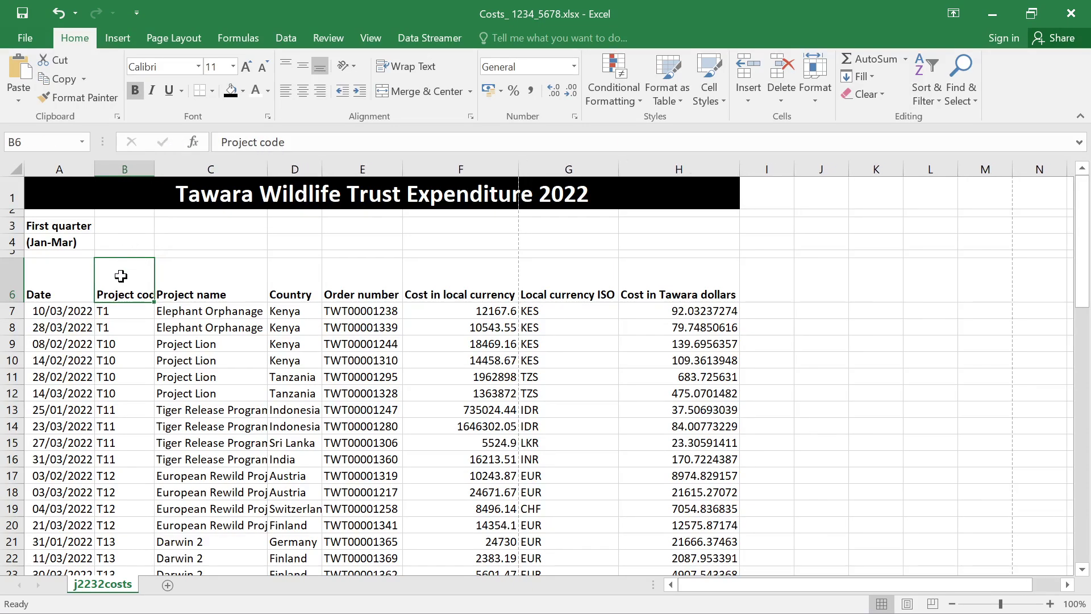
pyautogui.click(412, 67)
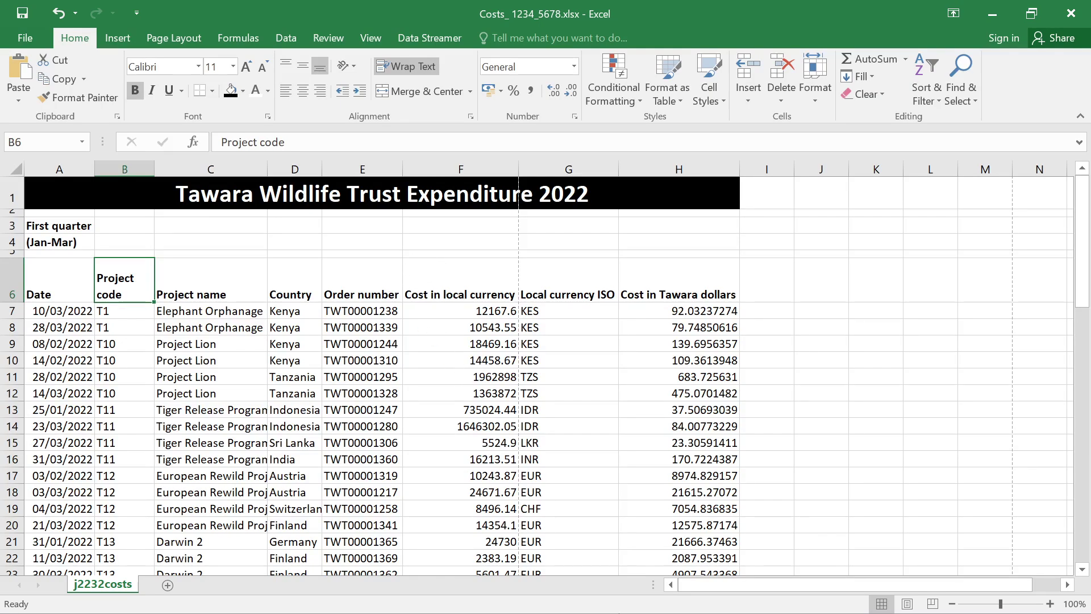
# Check the model in the question paper, narrow columns F, G and H, and wrap the text of headings F6:H6.
pyautogui.moveTo(571, 609)
pyautogui.moveTo(617, 596)
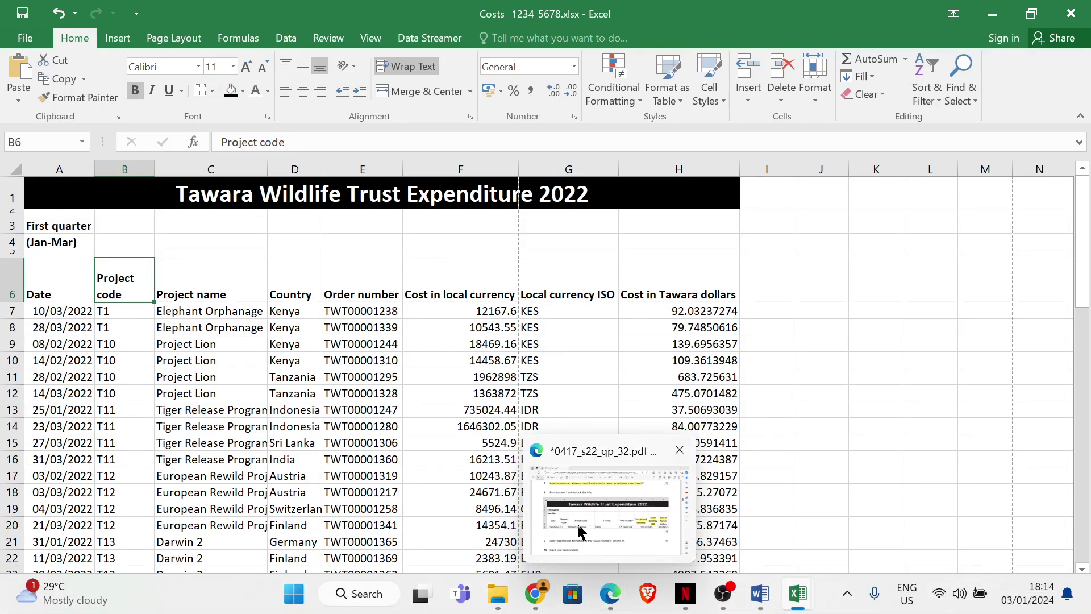
pyautogui.moveTo(578, 529)
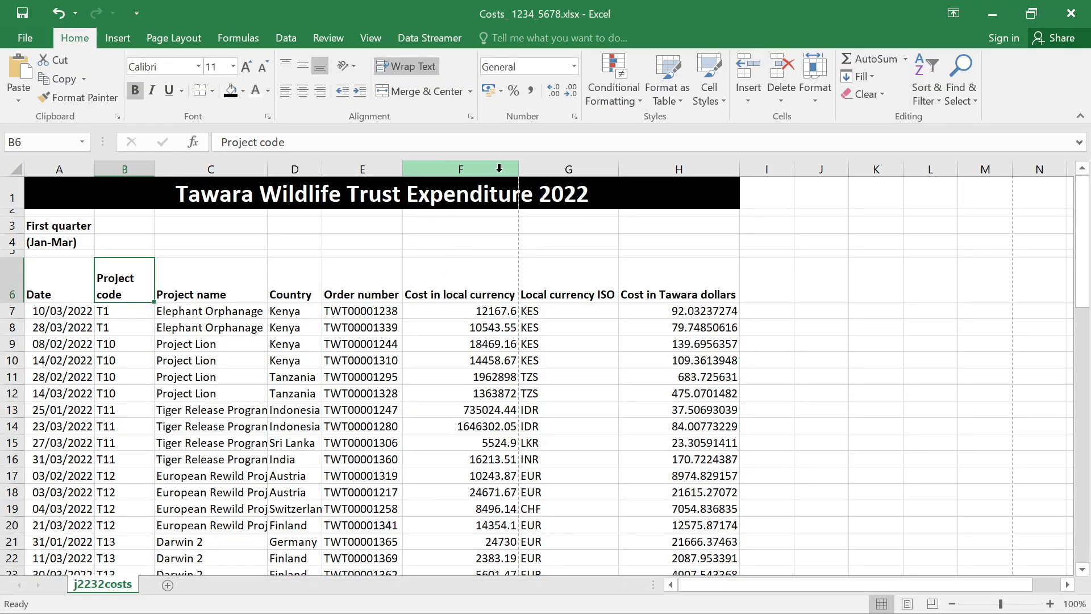
pyautogui.moveTo(519, 169); pyautogui.dragTo(479, 173)
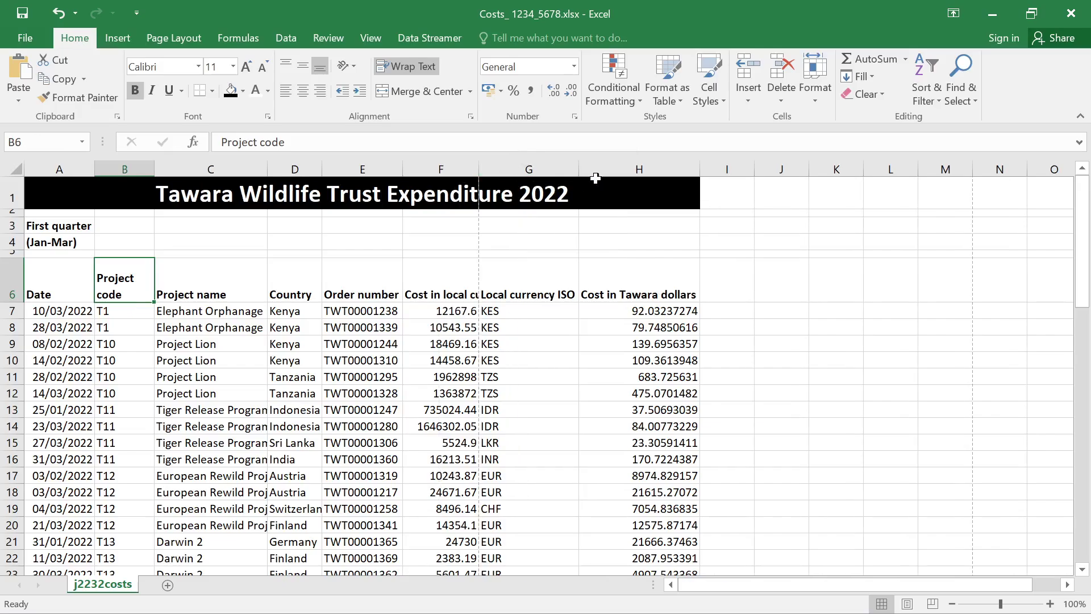
pyautogui.moveTo(578, 169); pyautogui.dragTo(535, 170)
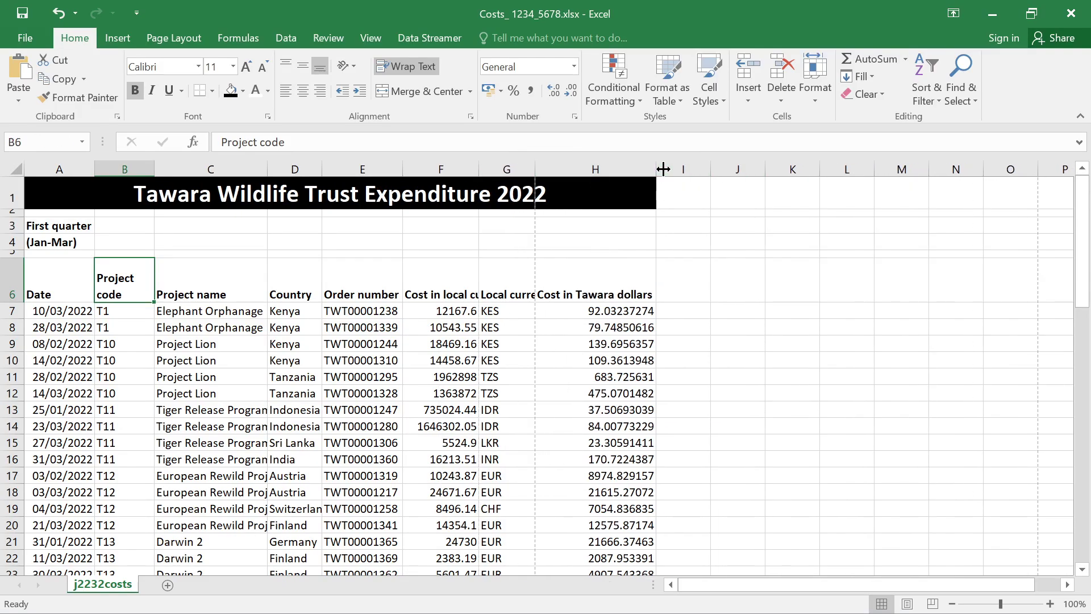
pyautogui.moveTo(653, 166); pyautogui.dragTo(600, 168)
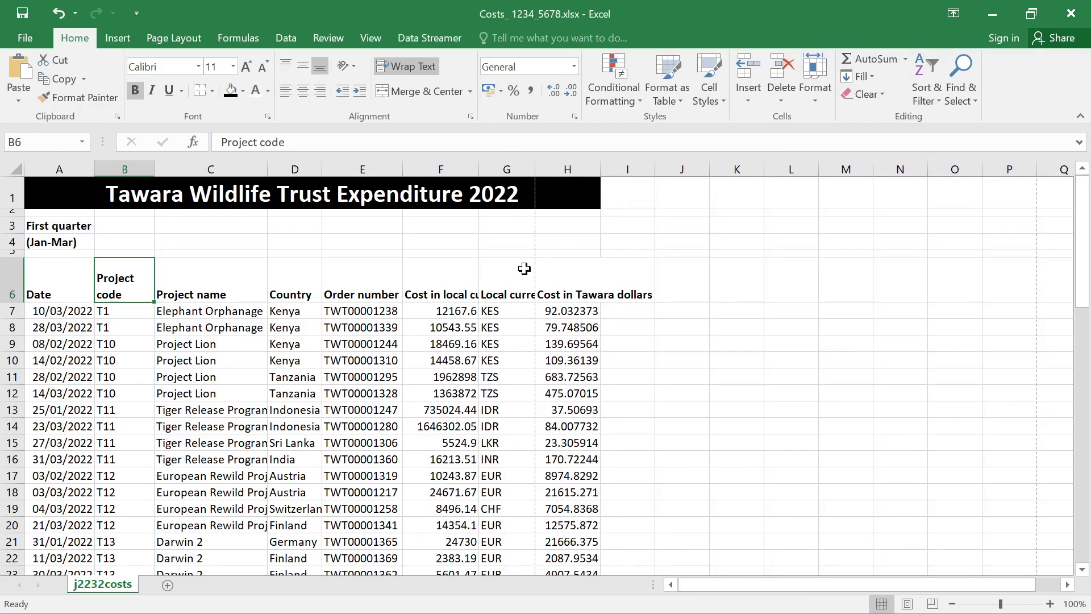
pyautogui.moveTo(412, 292); pyautogui.dragTo(595, 291)
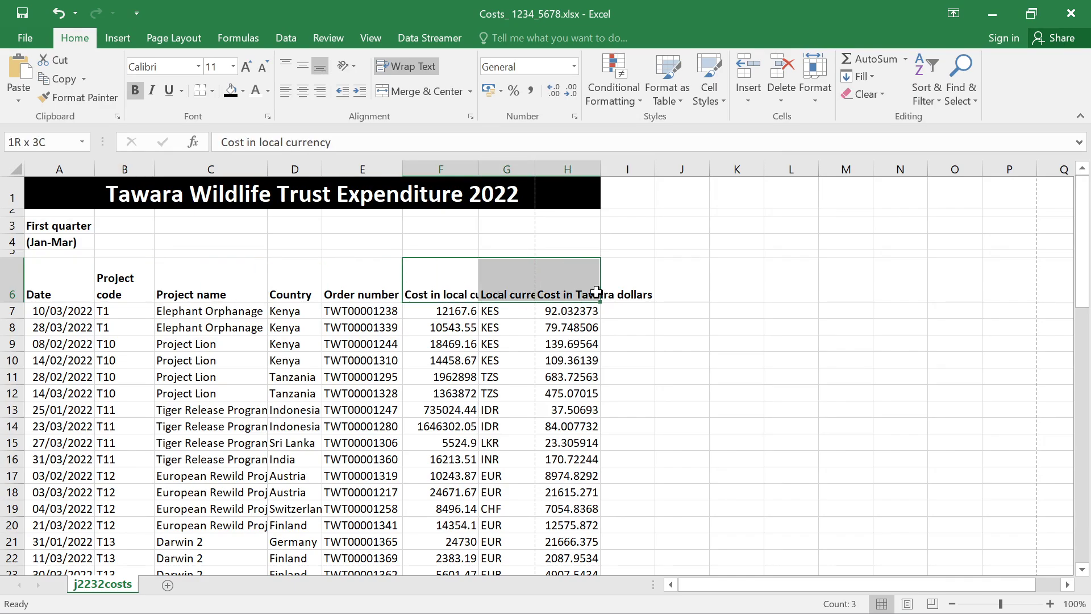
pyautogui.click(407, 66)
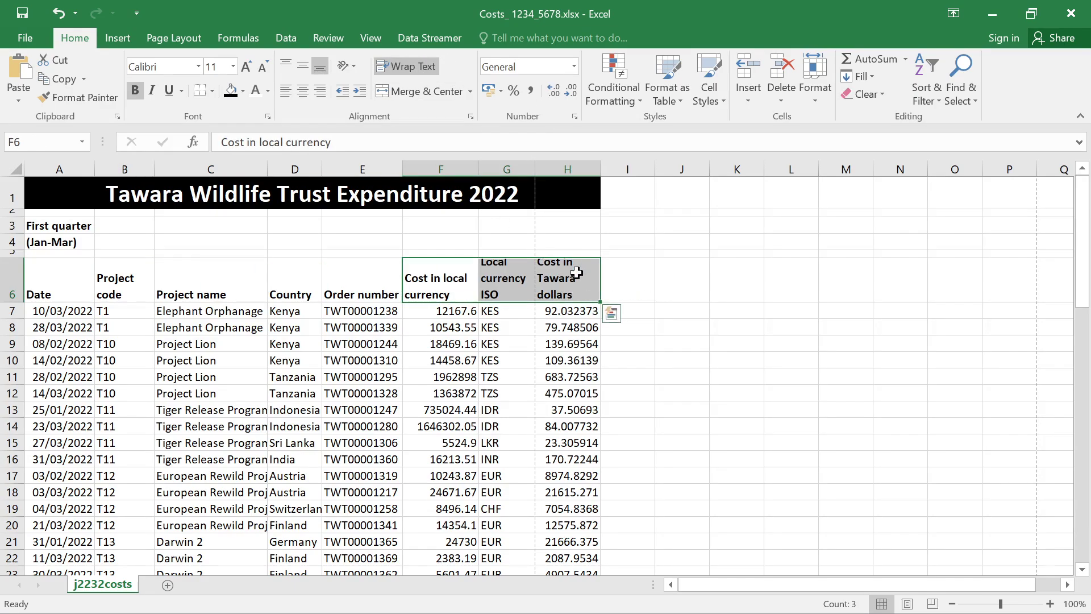
pyautogui.click(647, 294)
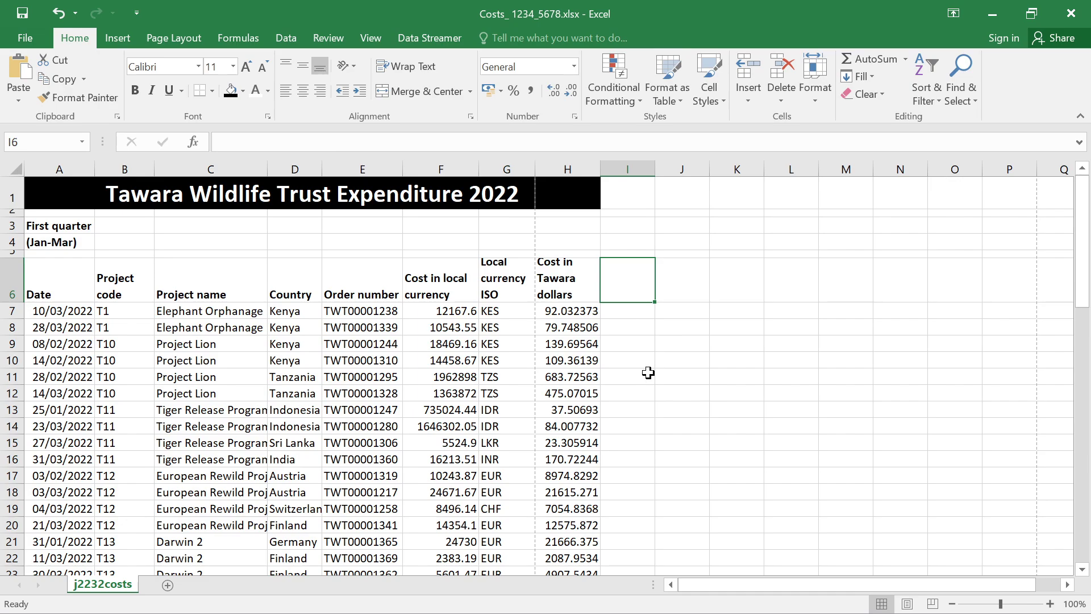
# Fit column C's width to its contents and centre the headings in A6:H6 horizontally, as in the model.
pyautogui.doubleClick(267, 171)
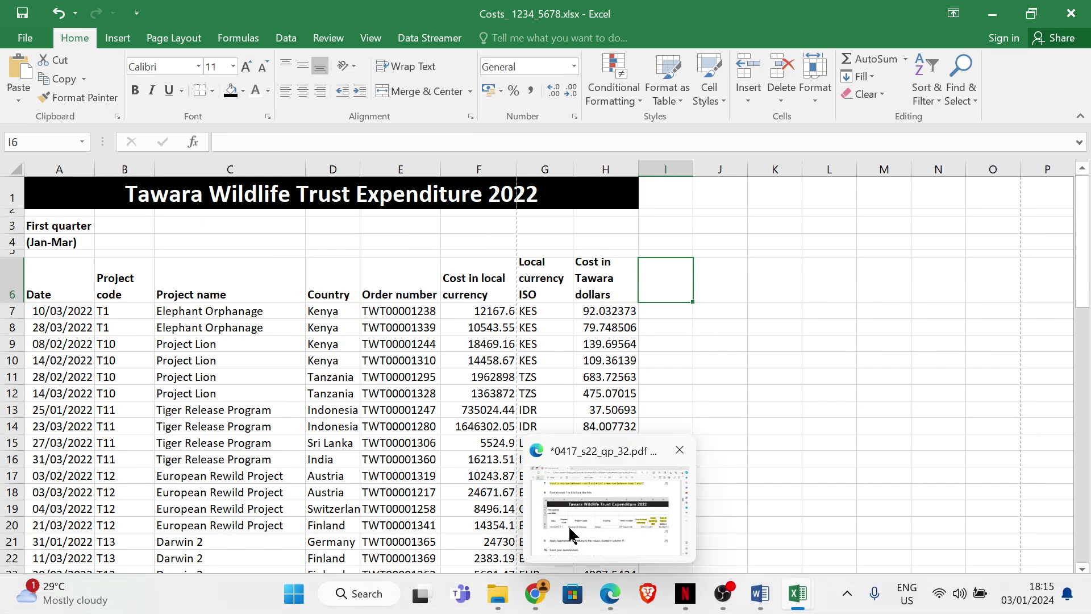
pyautogui.moveTo(586, 510)
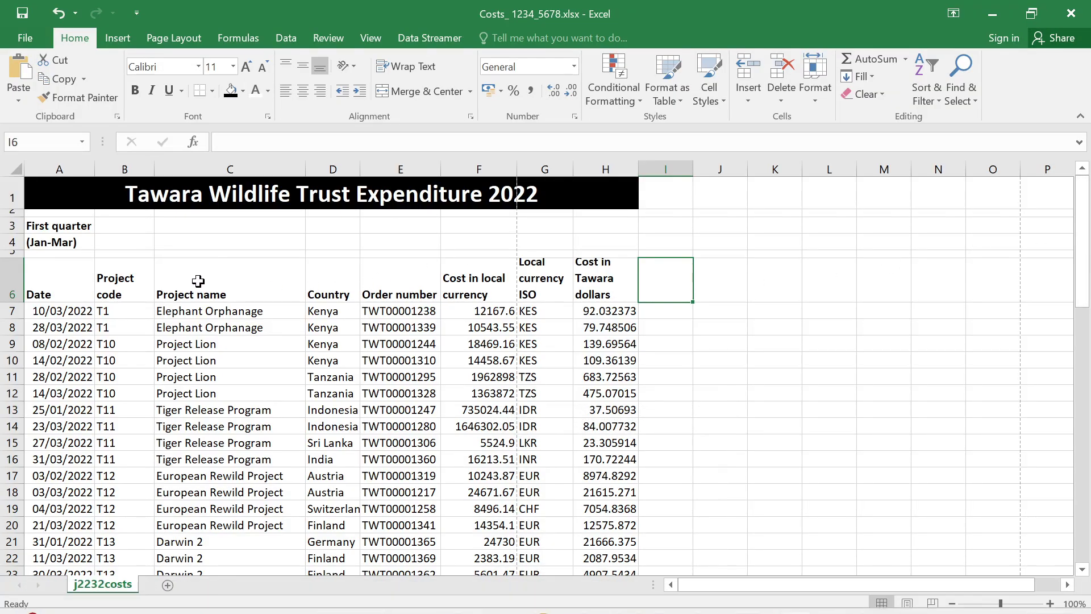
pyautogui.moveTo(59, 284); pyautogui.dragTo(597, 284)
pyautogui.click(302, 91)
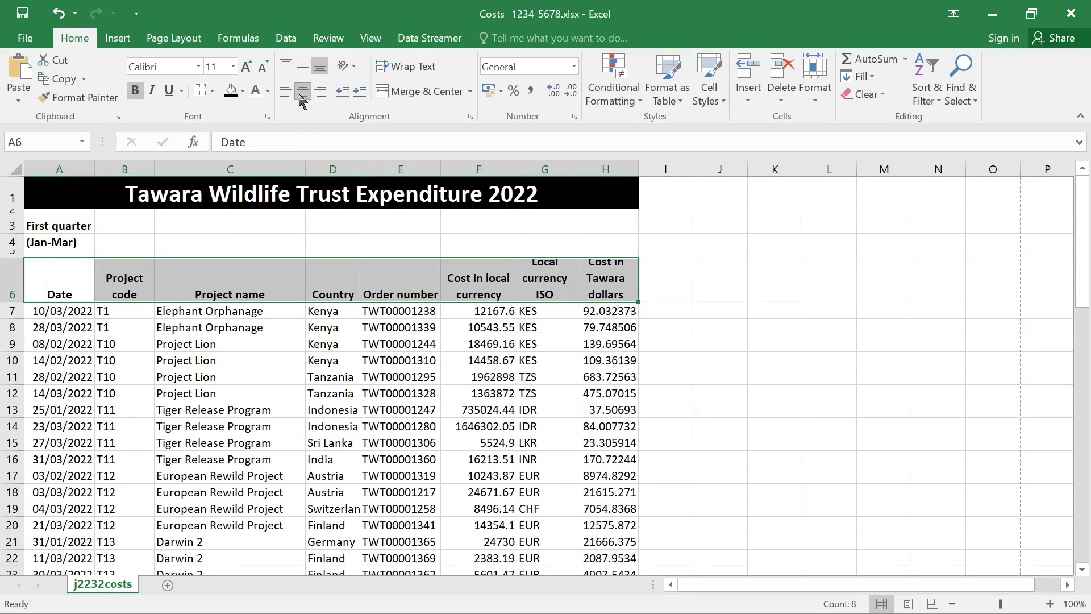
pyautogui.click(269, 343)
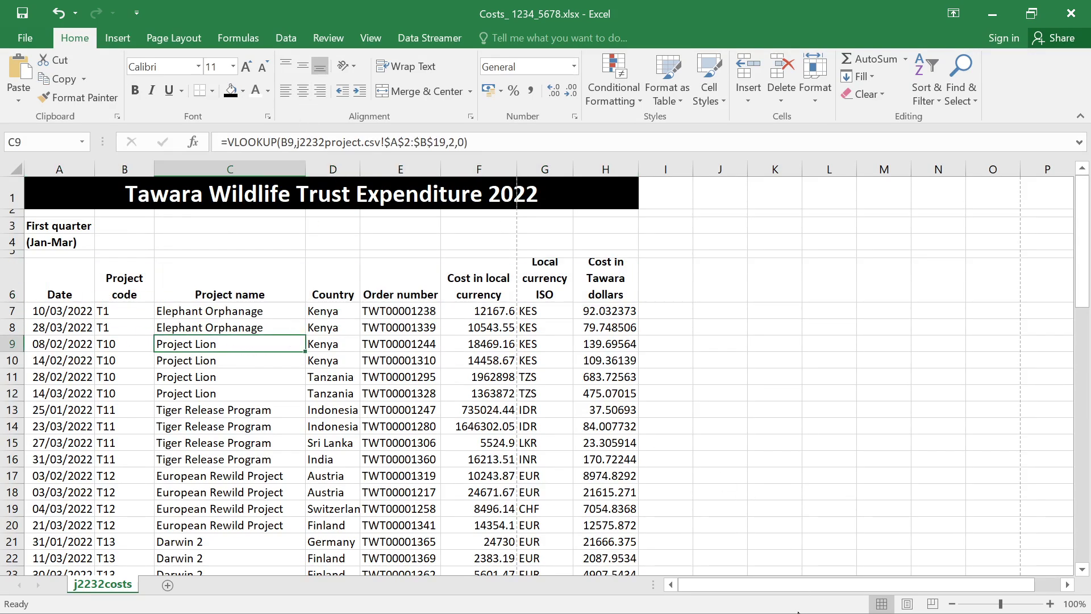
# Switch to the question paper in Edge and read instruction 9 and Task 2's rule for displaying Tawara currency.
pyautogui.moveTo(699, 612)
pyautogui.click(609, 601)
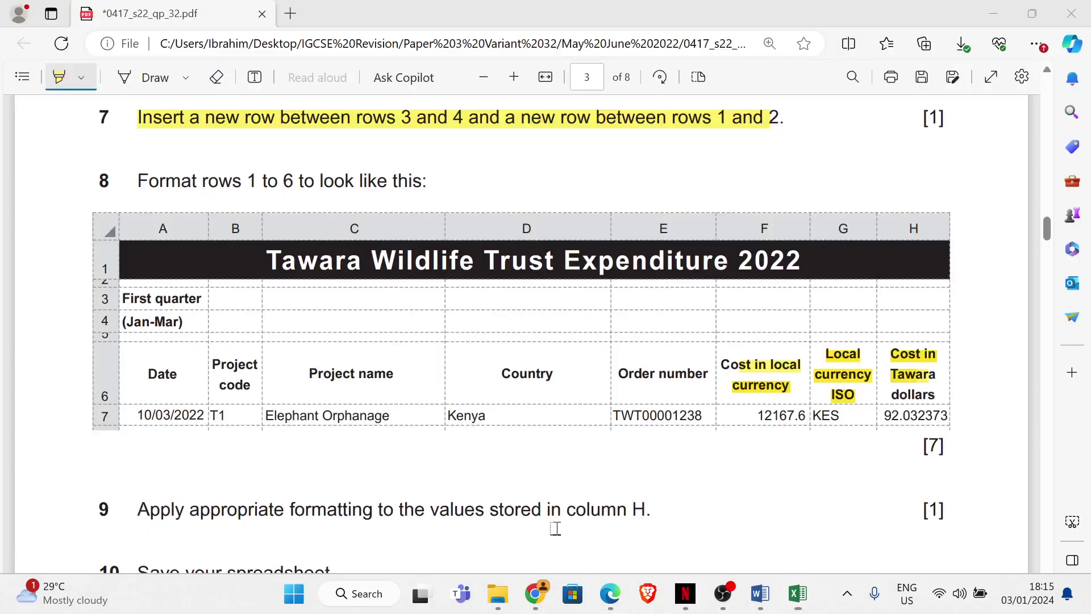
pyautogui.scroll(-5, 221, 385)
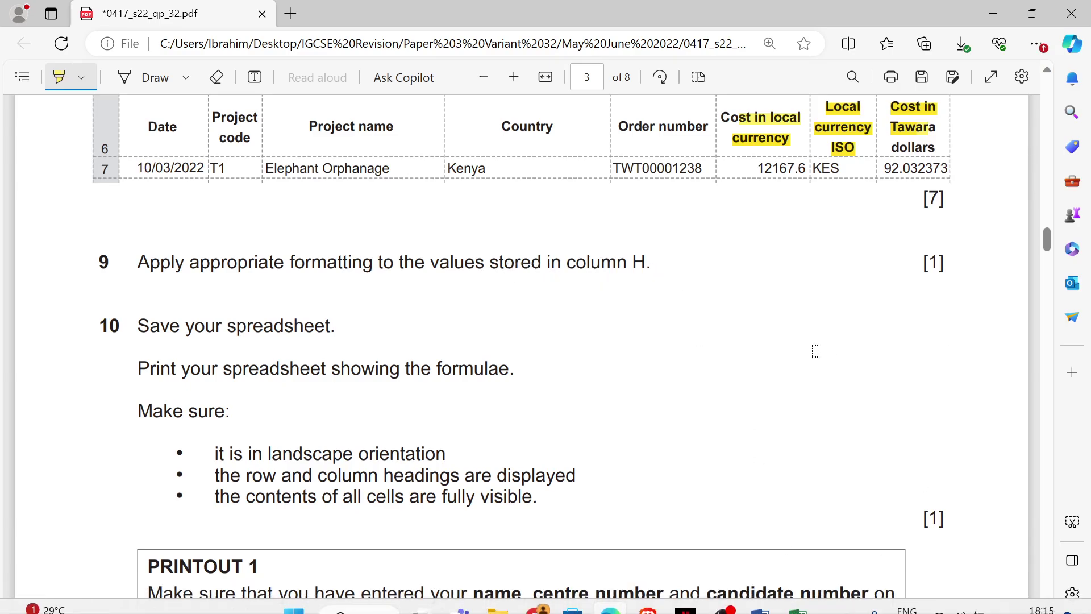
pyautogui.scroll(10, 813, 349)
pyautogui.scroll(8, 655, 375)
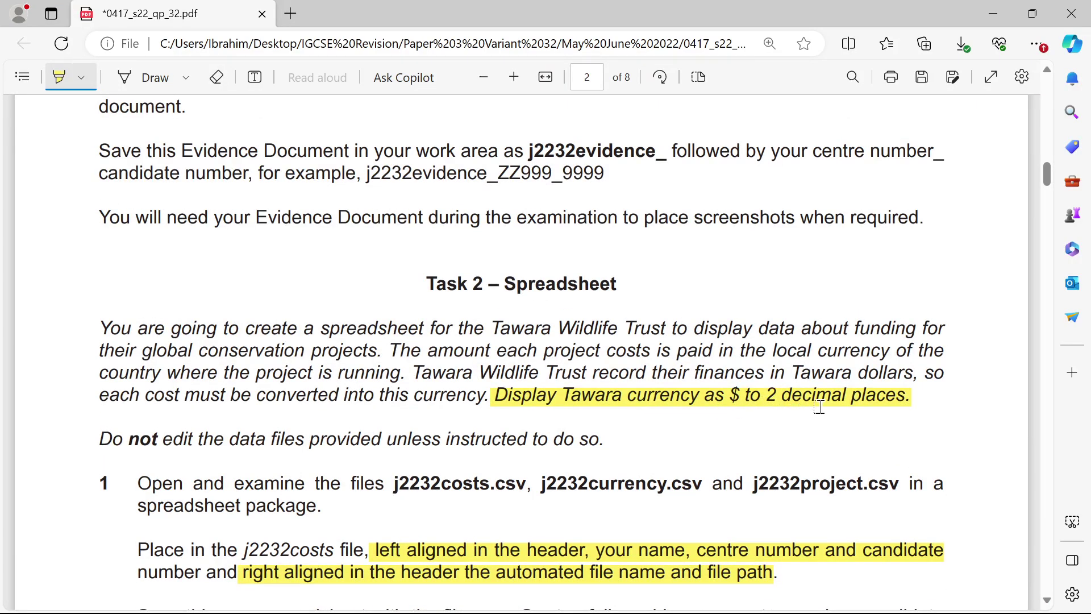
pyautogui.scroll(-15, 860, 420)
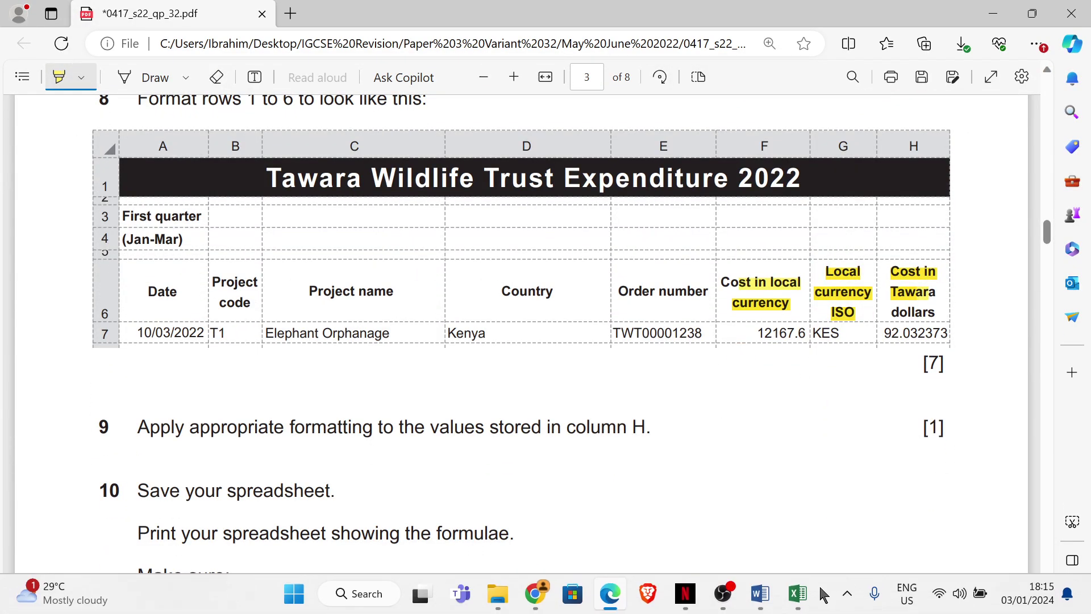
# In the Costs workbook in Excel, format H7:H70 as Accounting with $ English (United States) and 2 decimal places.
pyautogui.moveTo(797, 600)
pyautogui.click(794, 515)
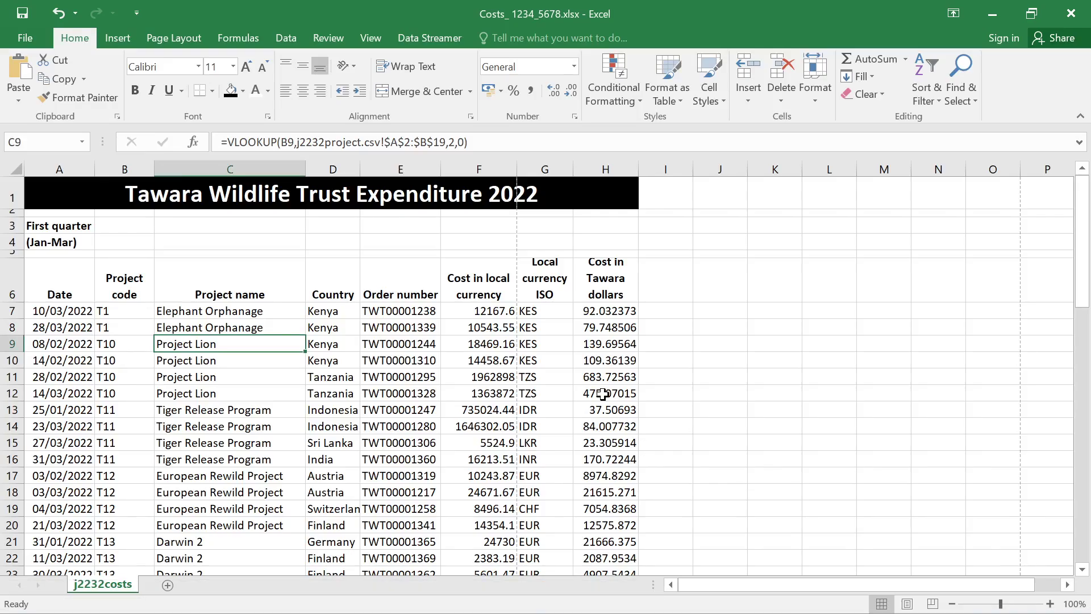
pyautogui.moveTo(594, 312); pyautogui.dragTo(628, 531)
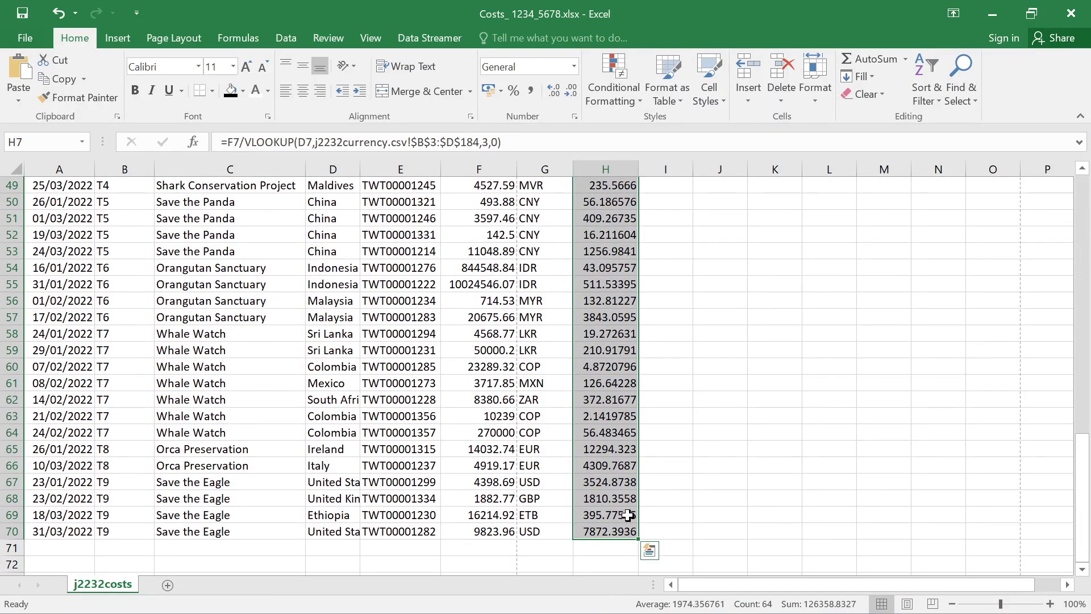
pyautogui.click(500, 93)
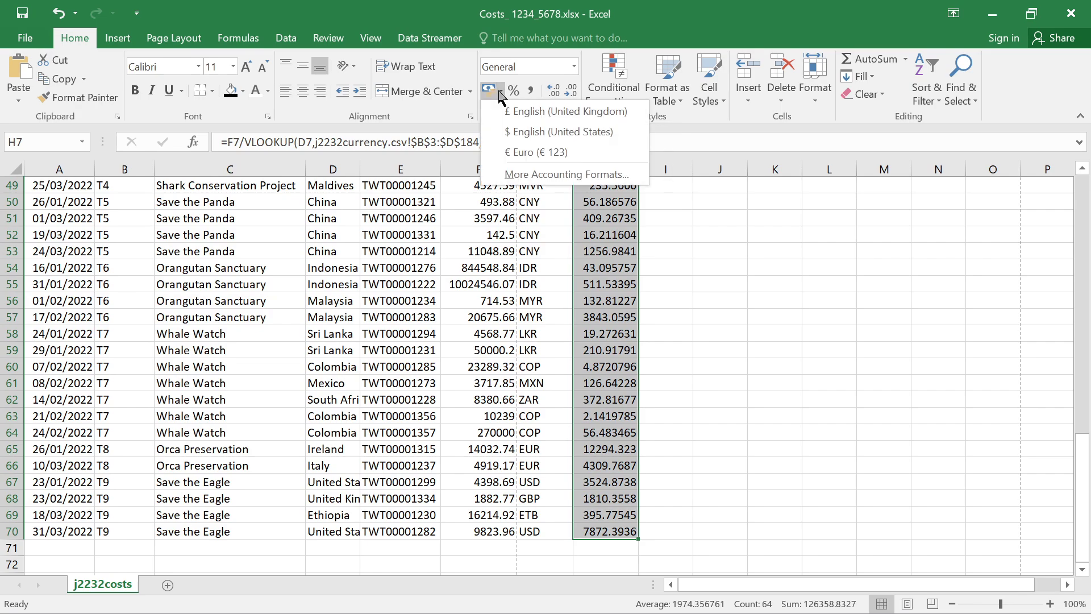
pyautogui.click(560, 131)
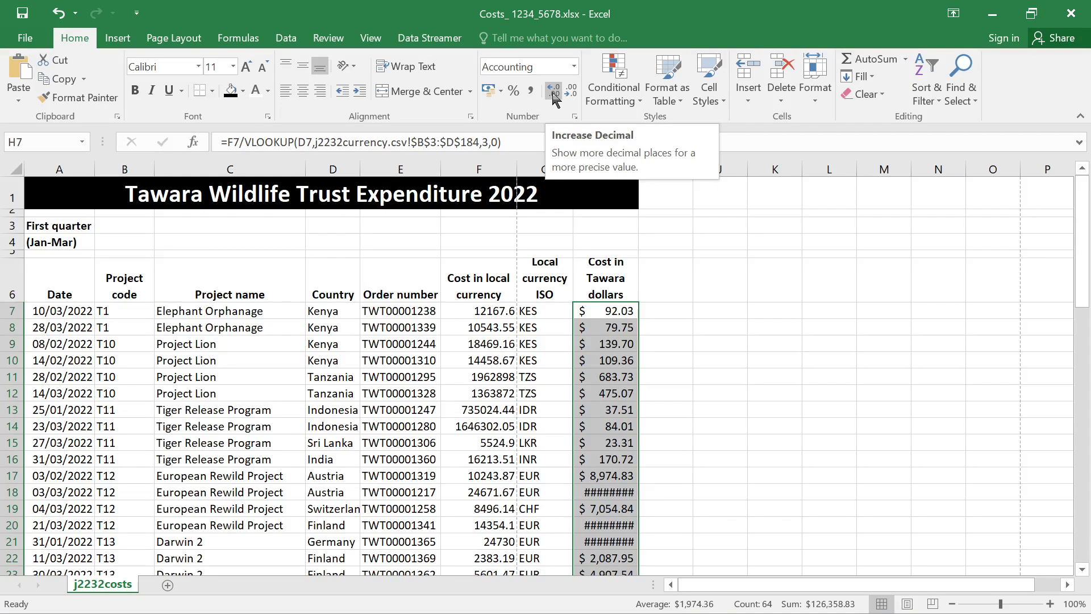
pyautogui.click(576, 117)
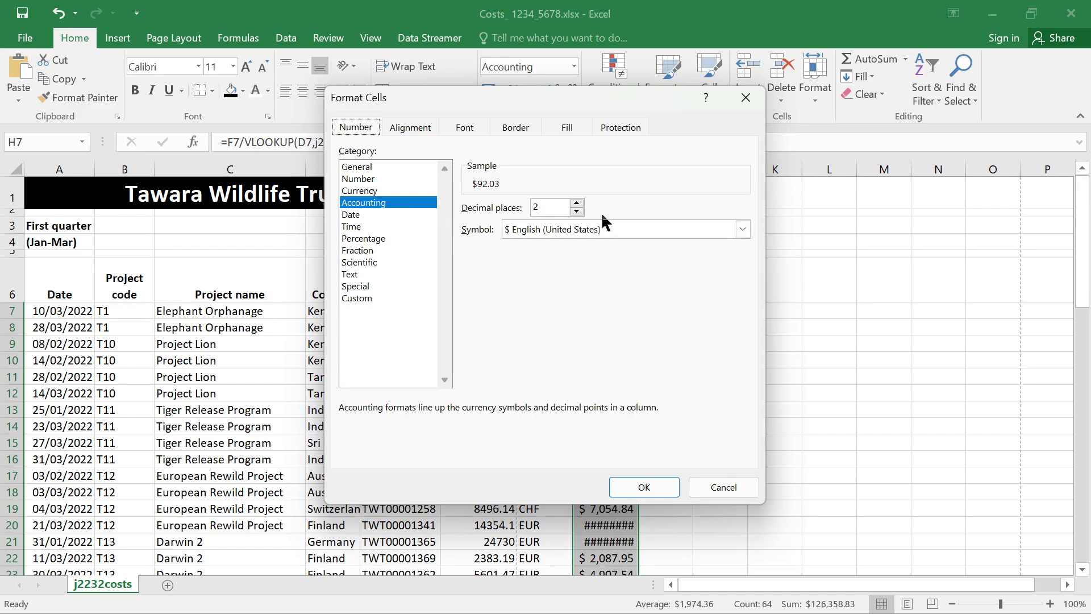
pyautogui.click(644, 487)
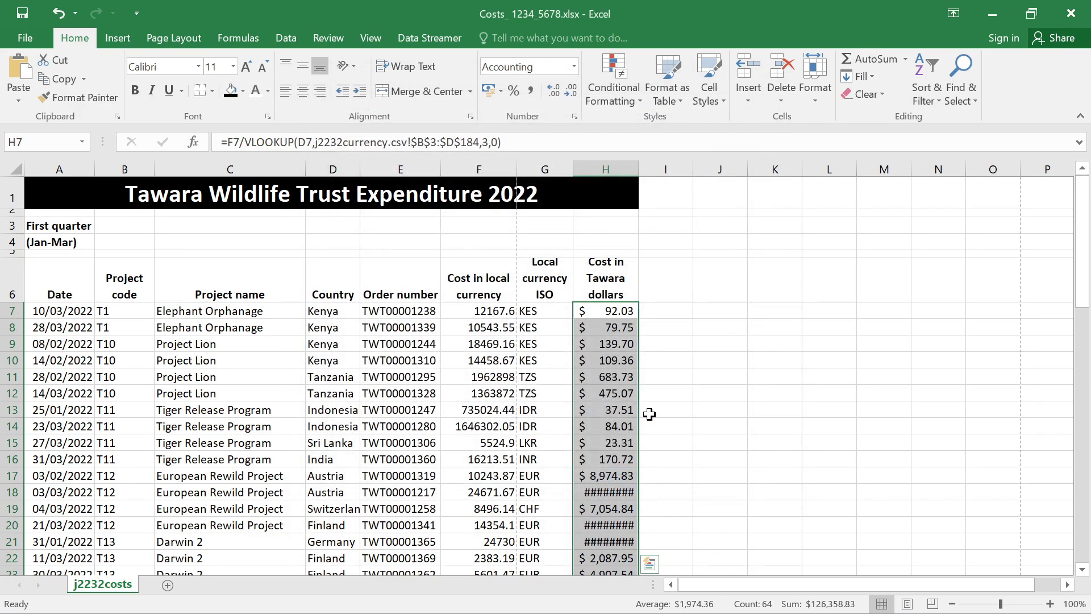
# Change the number format of H7:H70 to Currency with $ English (United States) and 2 decimal places, and check the column down the sheet.
pyautogui.click(575, 117)
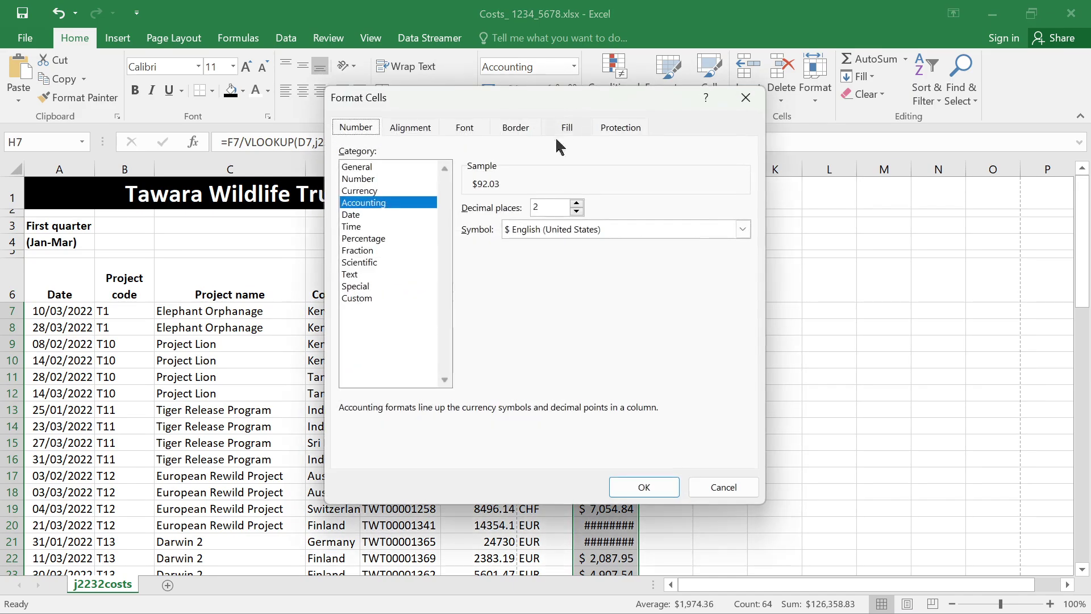
pyautogui.click(370, 191)
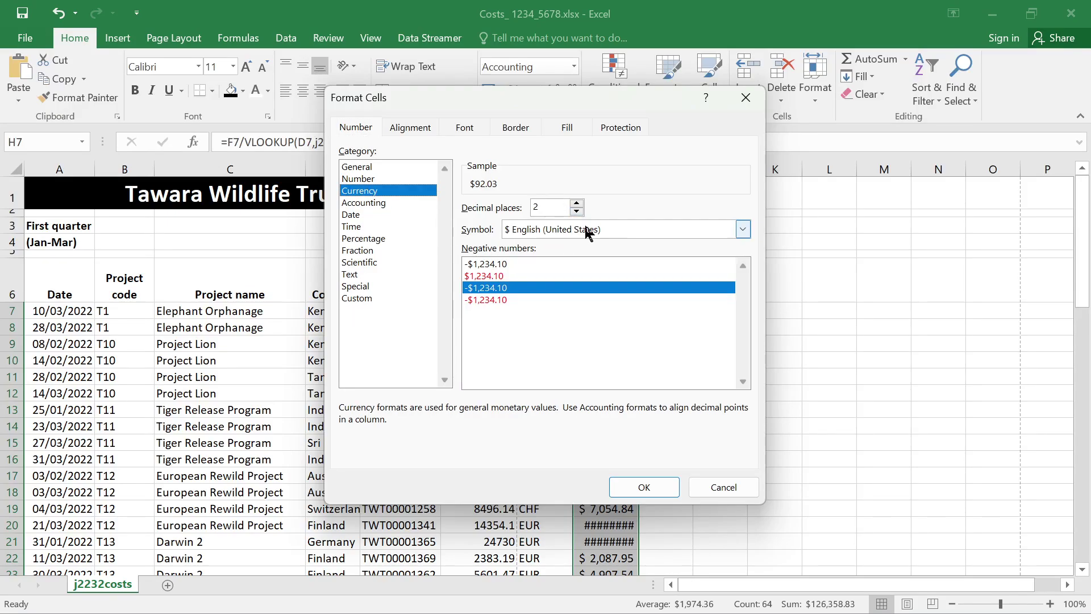
pyautogui.click(644, 487)
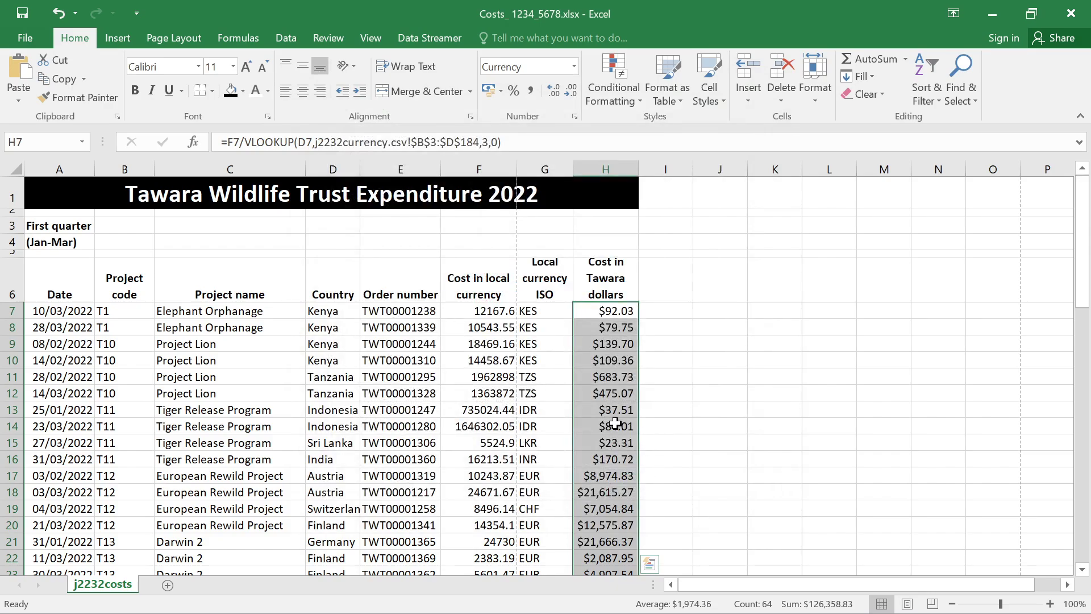
pyautogui.scroll(-9, 619, 461)
pyautogui.scroll(-4, 619, 459)
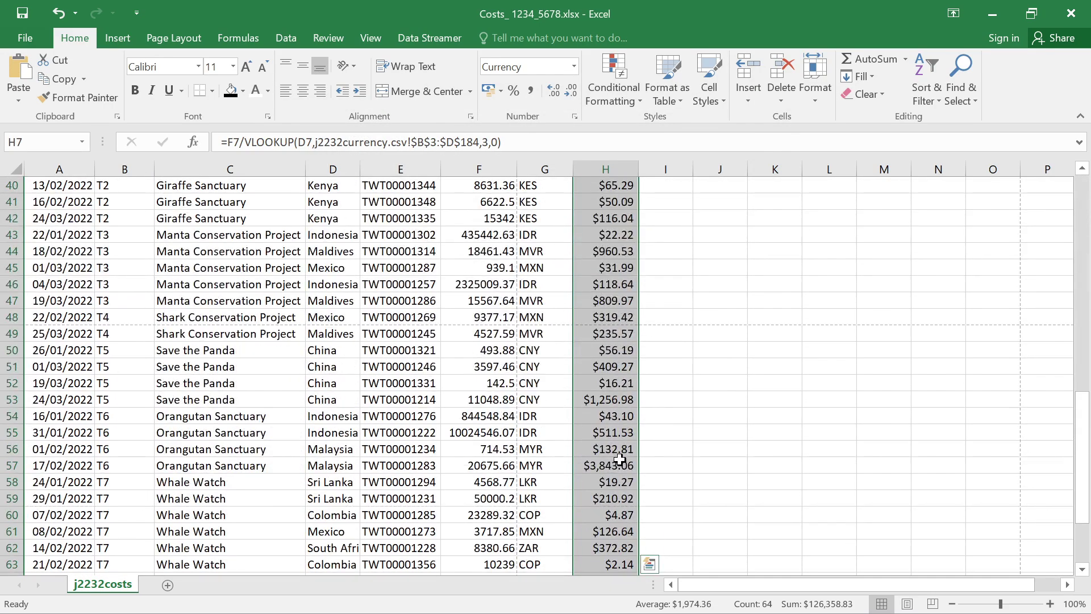
pyautogui.scroll(13, 619, 451)
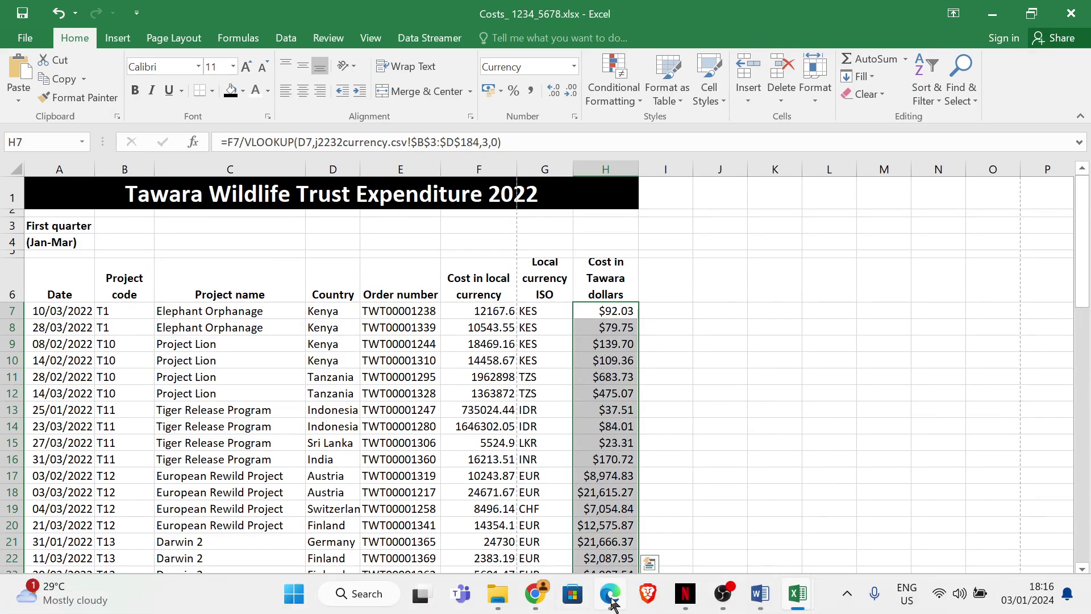
# Switch to the question paper in Edge and read instruction 10's requirements for the formulae printout.
pyautogui.moveTo(609, 593)
pyautogui.click(552, 534)
pyautogui.scroll(-6, 136, 318)
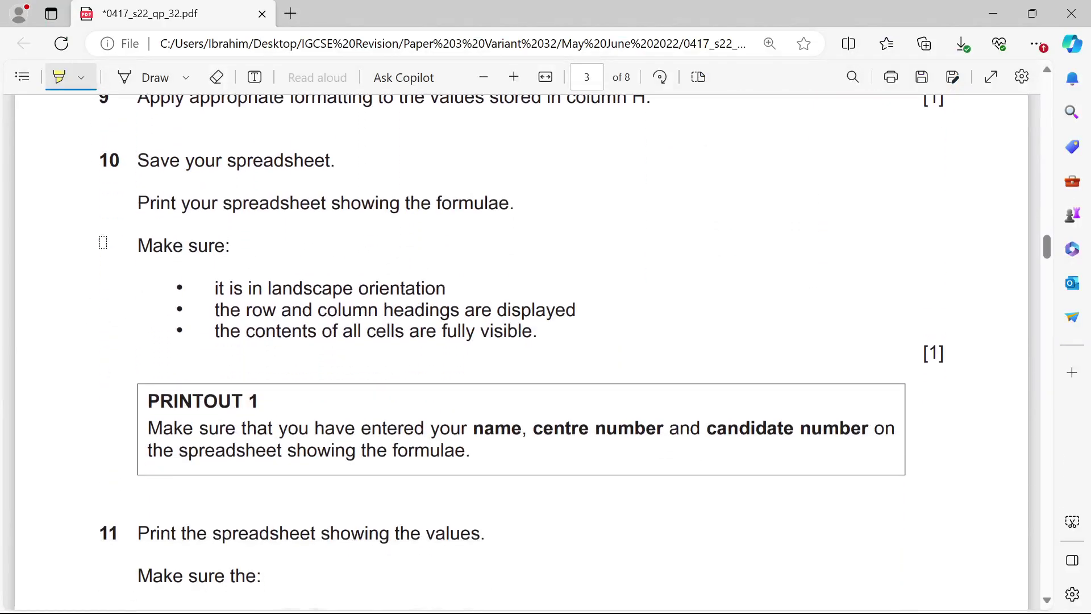
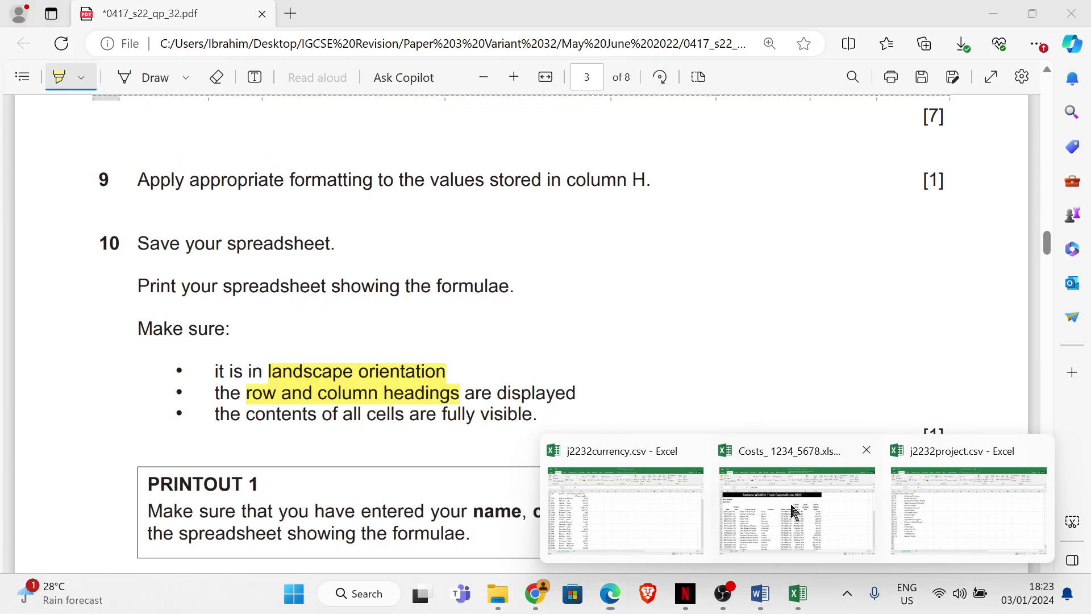
# Return to the Costs workbook in Excel, display the formulae in the cells and set the page orientation to landscape.
pyautogui.click(793, 514)
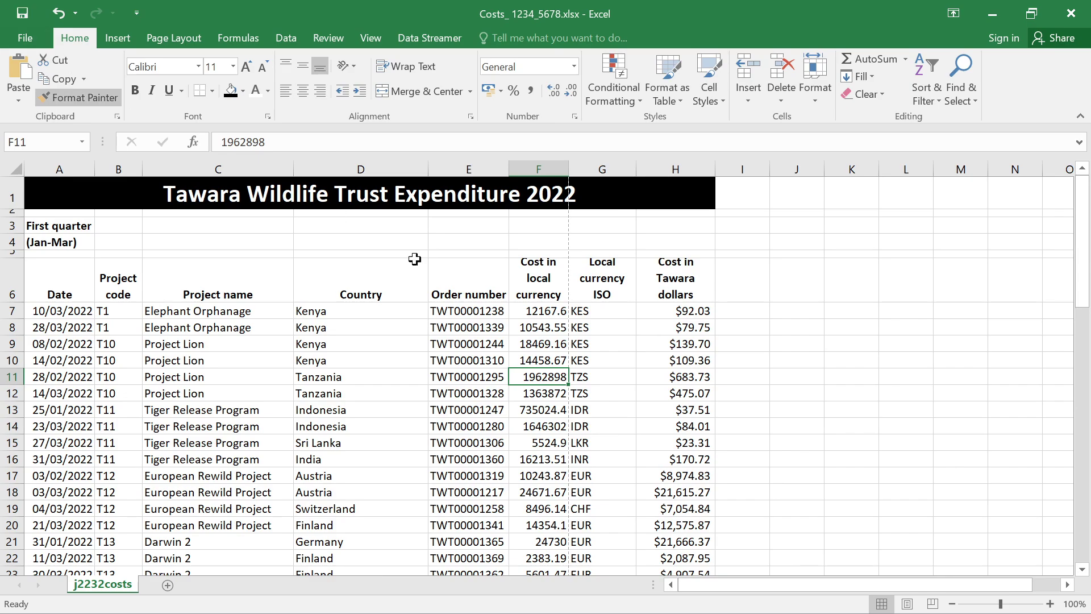
pyautogui.click(251, 42)
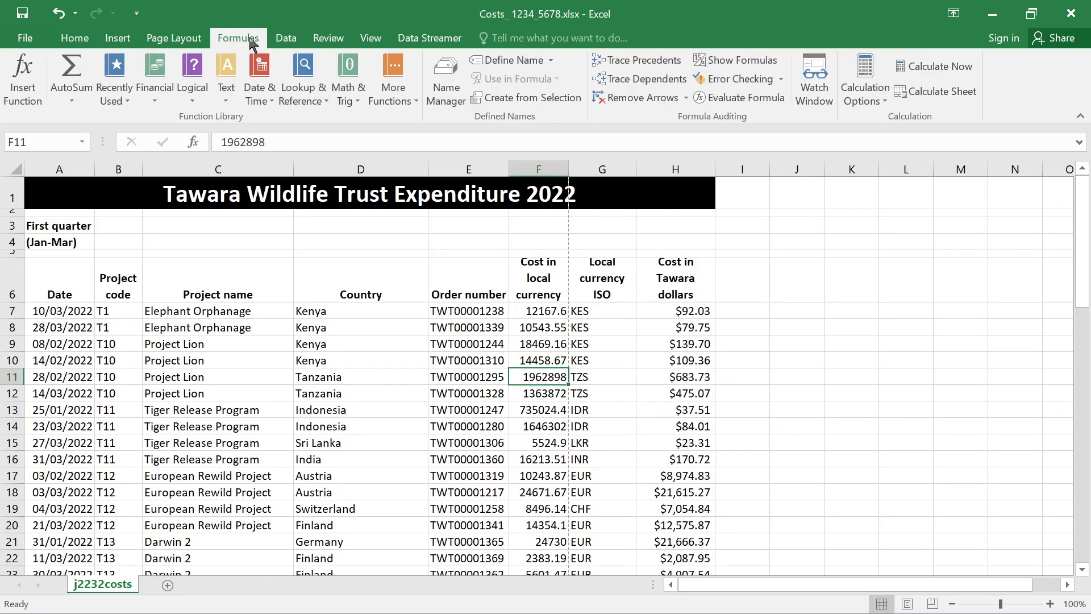
pyautogui.click(727, 66)
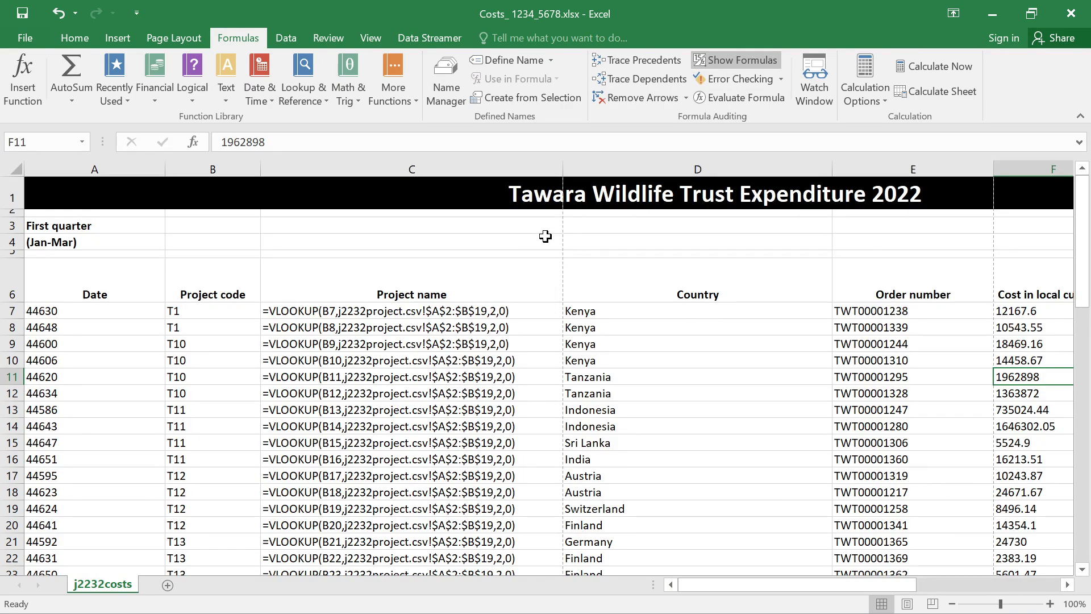
pyautogui.click(170, 38)
pyautogui.click(169, 97)
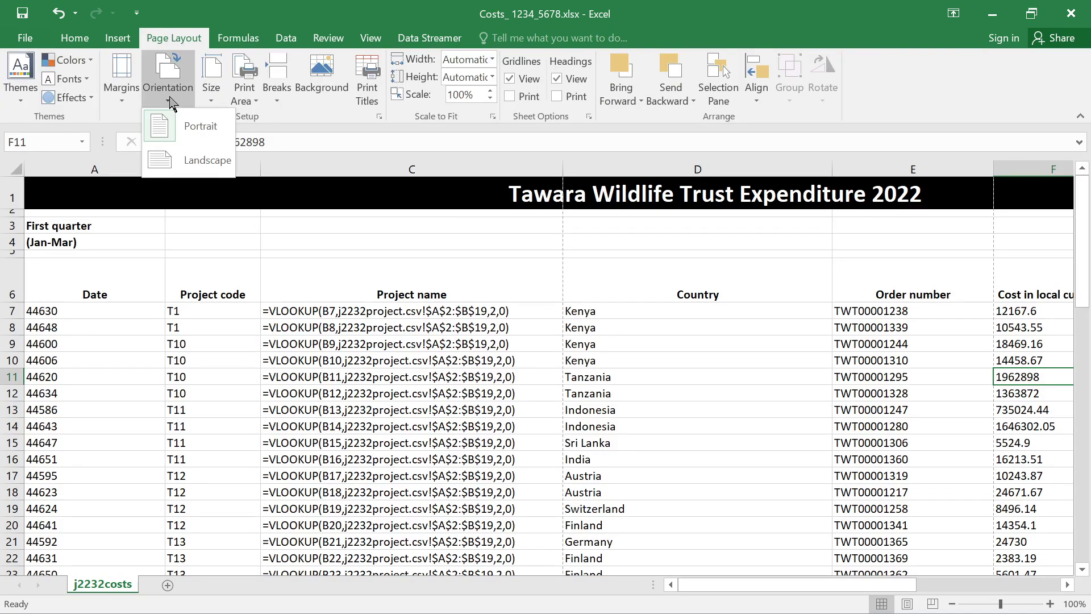
pyautogui.click(193, 161)
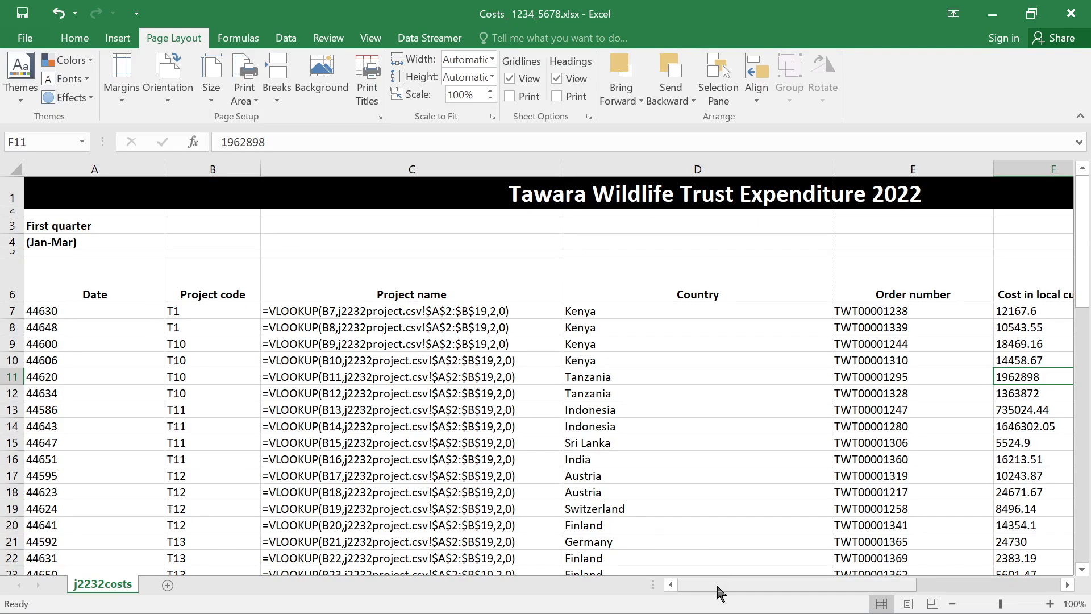
# Fit the widths of columns G and H to their contents so the lookup formulae are fully visible.
pyautogui.moveTo(717, 587); pyautogui.dragTo(858, 593)
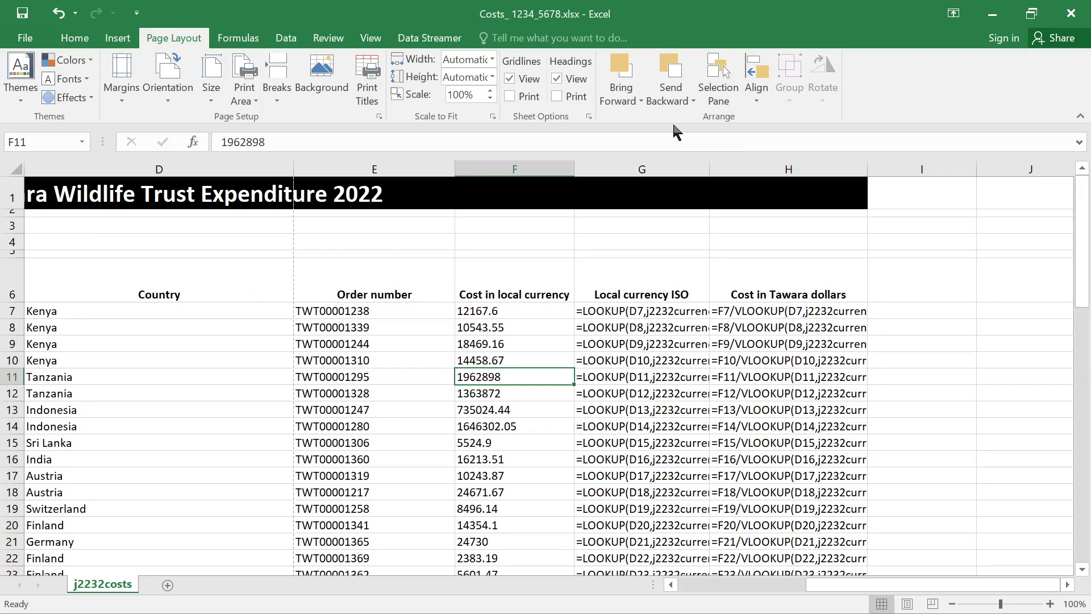
pyautogui.doubleClick(710, 168)
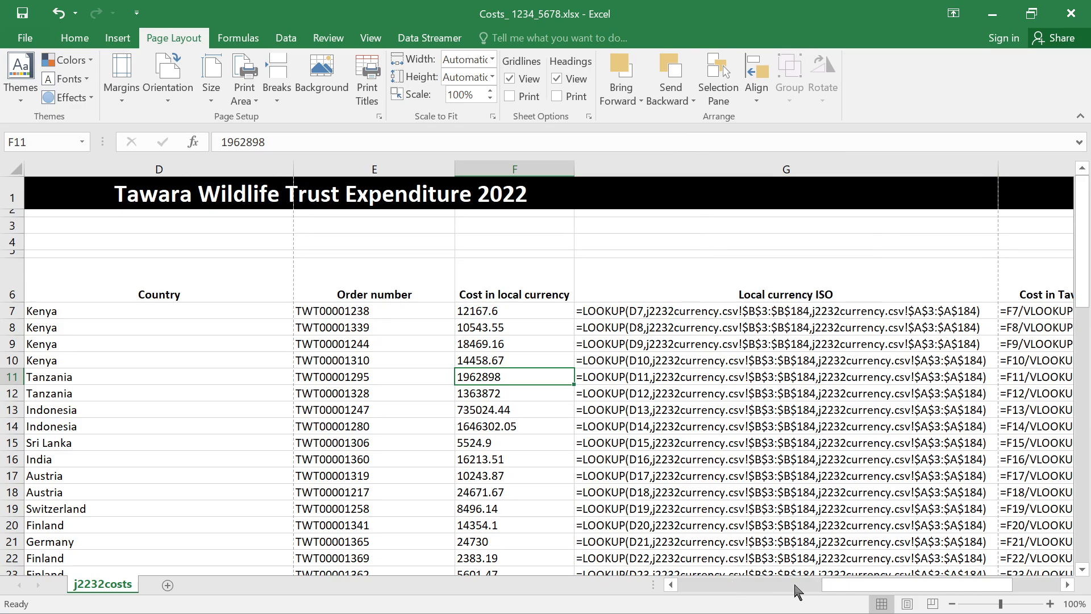
pyautogui.moveTo(833, 589); pyautogui.dragTo(863, 590)
pyautogui.moveTo(884, 165); pyautogui.dragTo(884, 165)
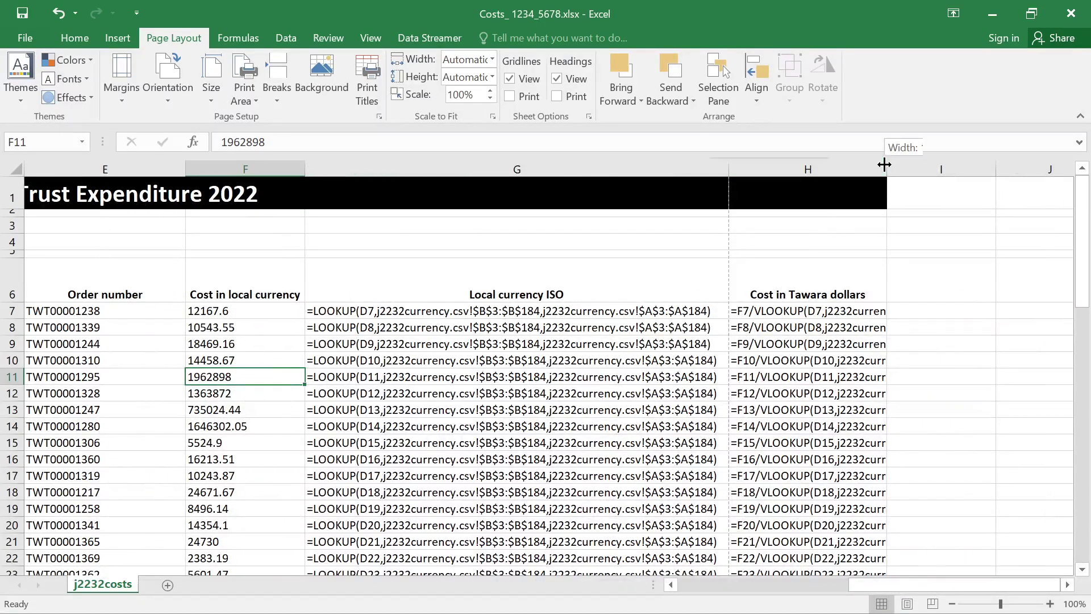
pyautogui.doubleClick(884, 165)
# Narrow the Country column D to remove spare width, and check the rows down the sheet.
pyautogui.moveTo(891, 591); pyautogui.dragTo(796, 591)
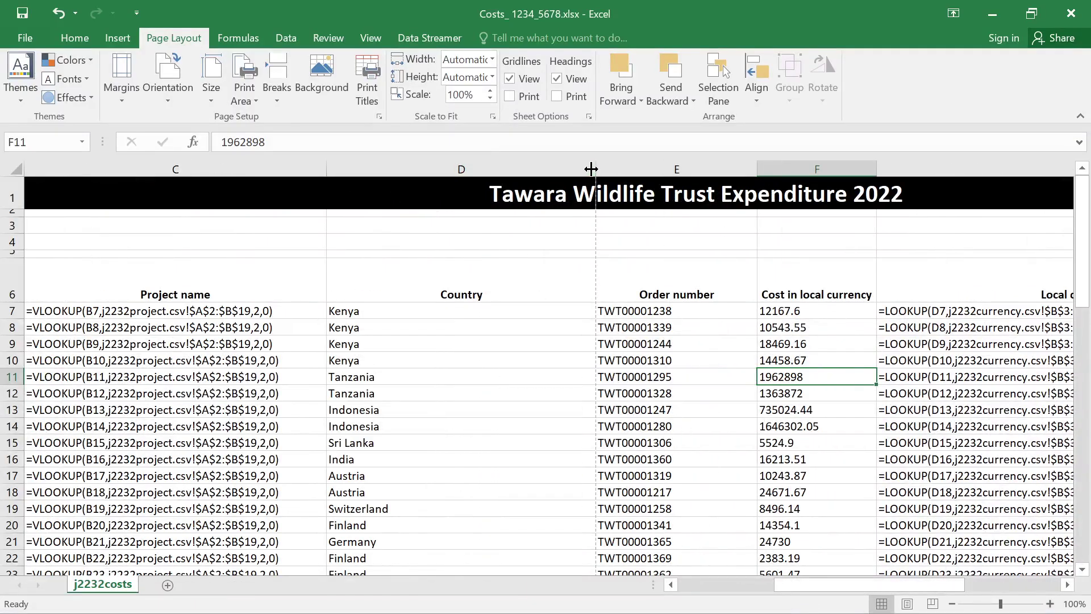
pyautogui.moveTo(598, 169); pyautogui.dragTo(415, 167)
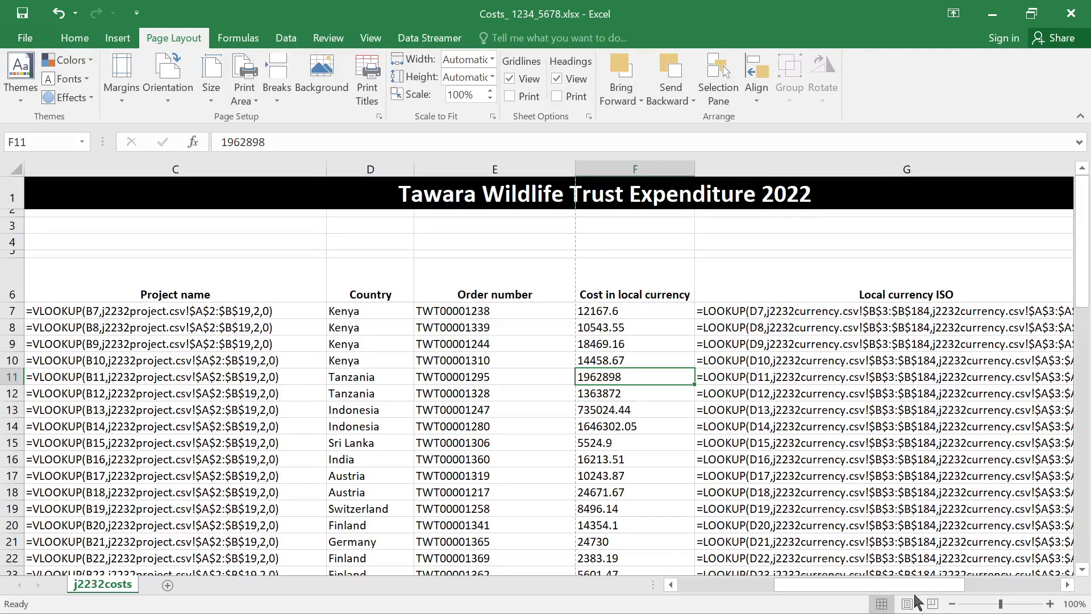
pyautogui.moveTo(905, 585); pyautogui.dragTo(809, 586)
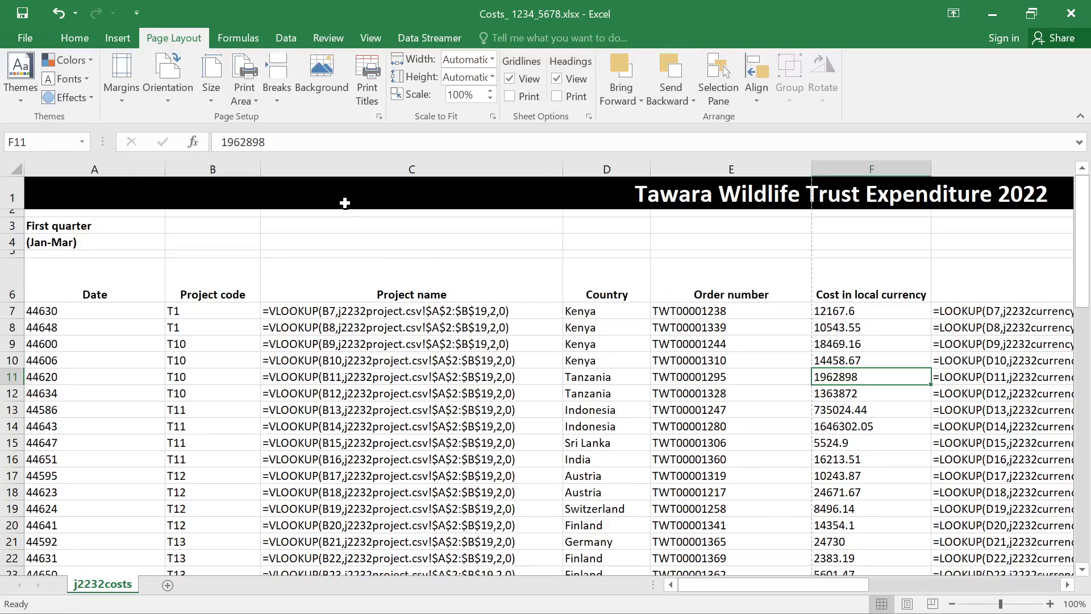
pyautogui.scroll(-16, 371, 360)
pyautogui.scroll(12, 423, 239)
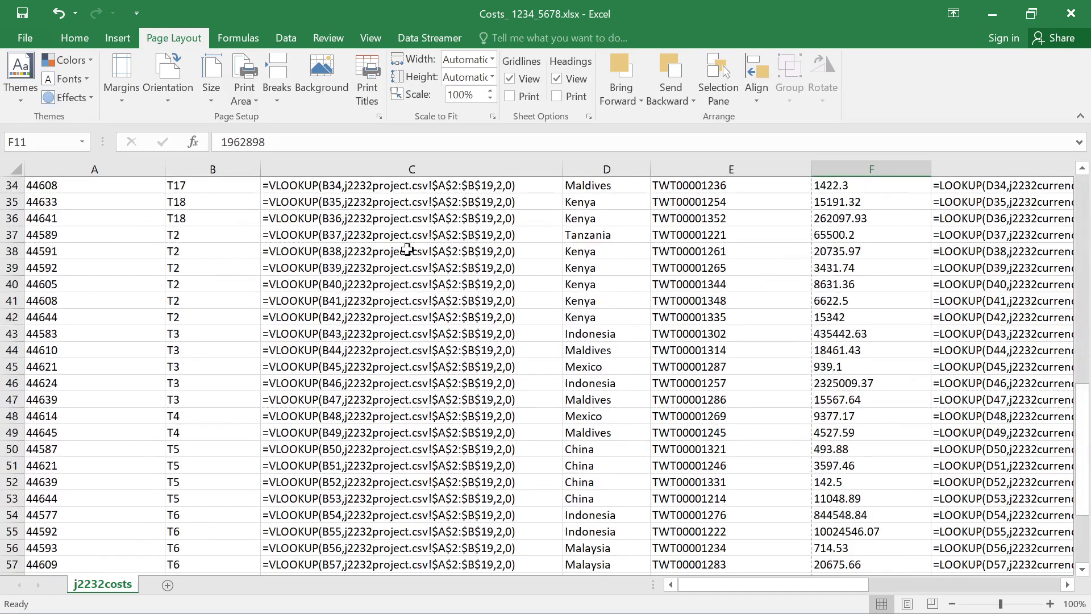
pyautogui.scroll(4, 422, 239)
# Narrow columns A, B and C, keeping the project name formulae fully visible, and check the rows down to row 70.
pyautogui.moveTo(560, 164); pyautogui.dragTo(533, 173)
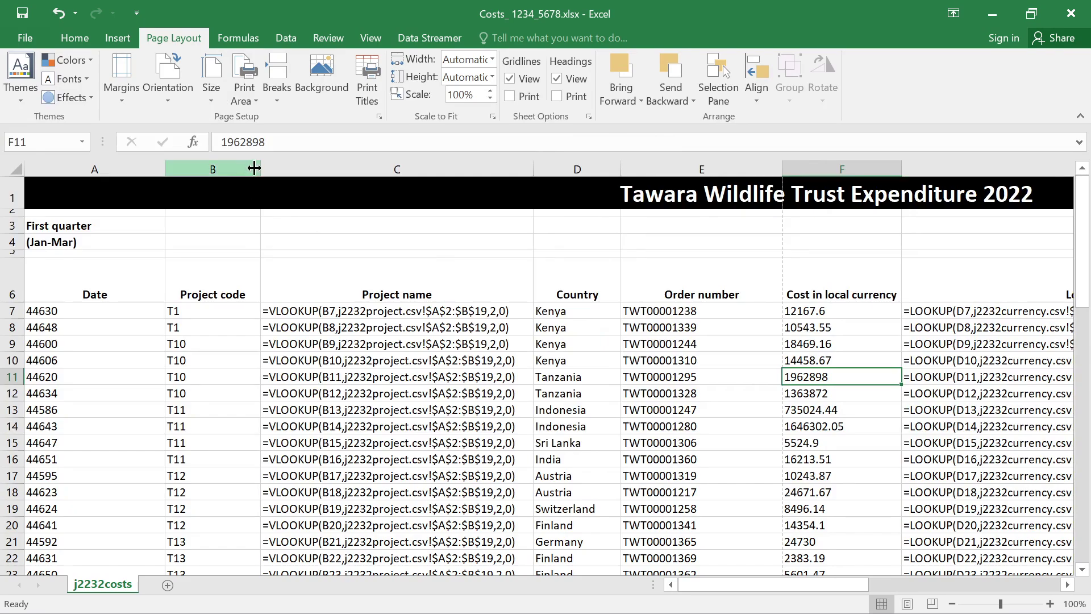
pyautogui.moveTo(259, 169); pyautogui.dragTo(88, 173)
pyautogui.scroll(-6, 526, 353)
pyautogui.scroll(-12, 527, 353)
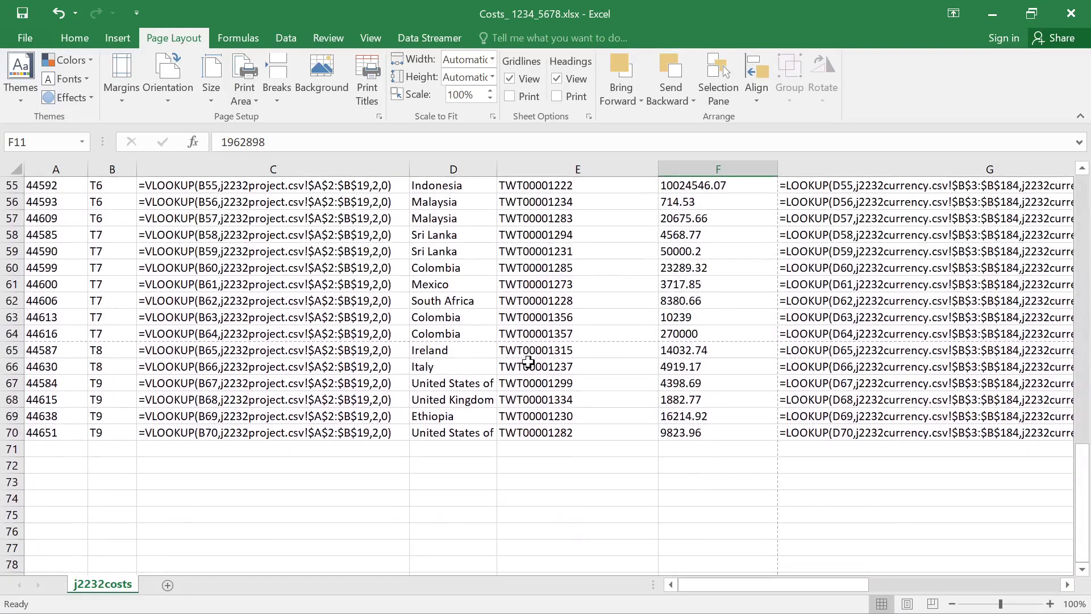
pyautogui.scroll(15, 529, 355)
pyautogui.scroll(3, 529, 356)
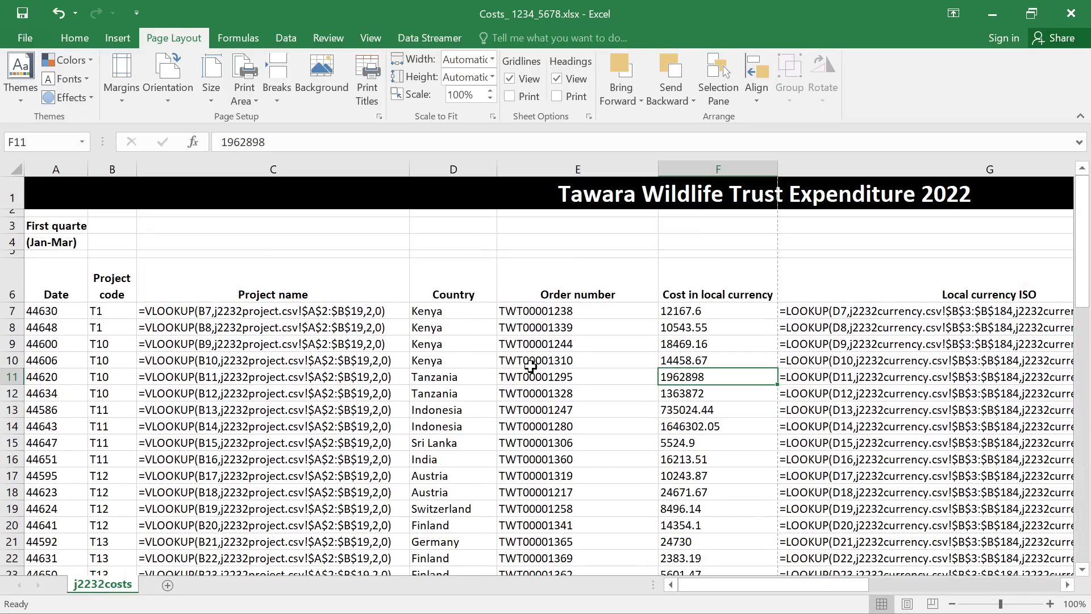
pyautogui.moveTo(785, 582)
pyautogui.mouseDown()
pyautogui.moveTo(909, 581)
pyautogui.moveTo(785, 582)
pyautogui.mouseUp()
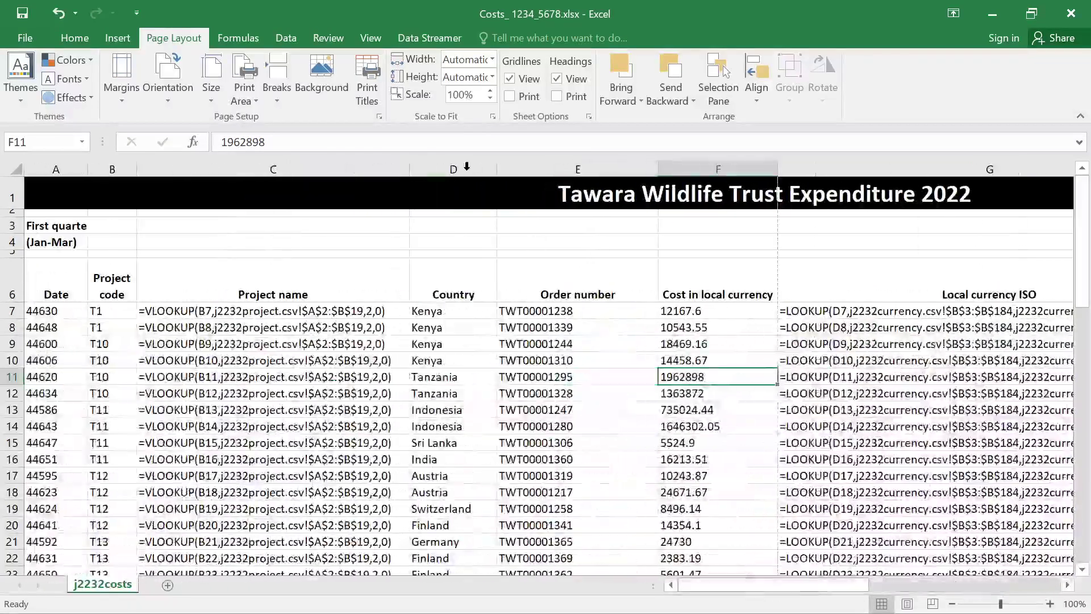
# Open the print preview and turn on printing of row and column headings in the page setup.
pyautogui.click(25, 38)
pyautogui.click(41, 209)
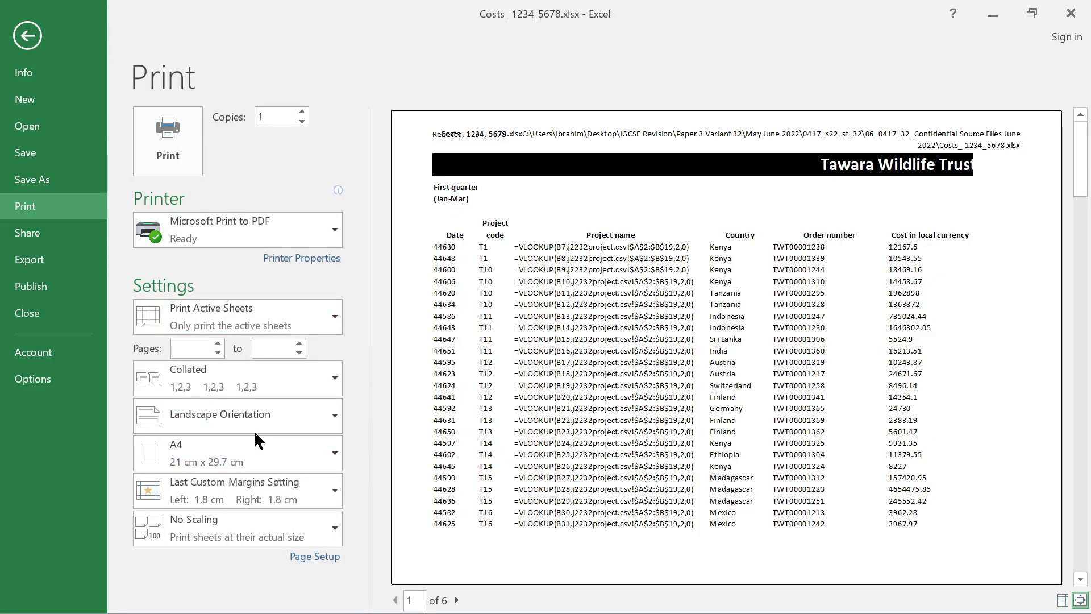
pyautogui.click(336, 557)
pyautogui.click(505, 135)
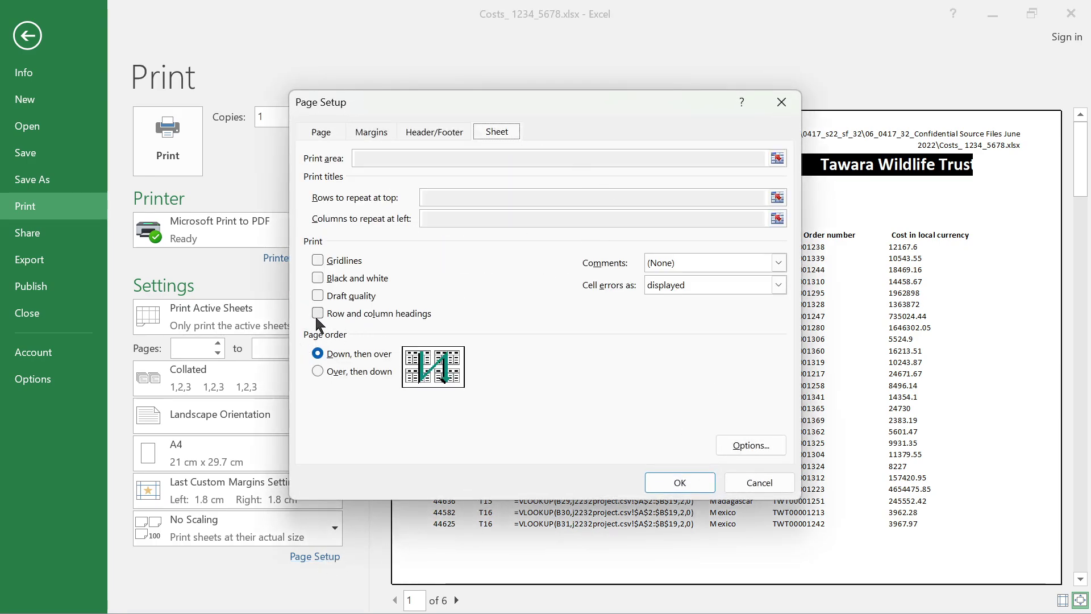
pyautogui.click(334, 316)
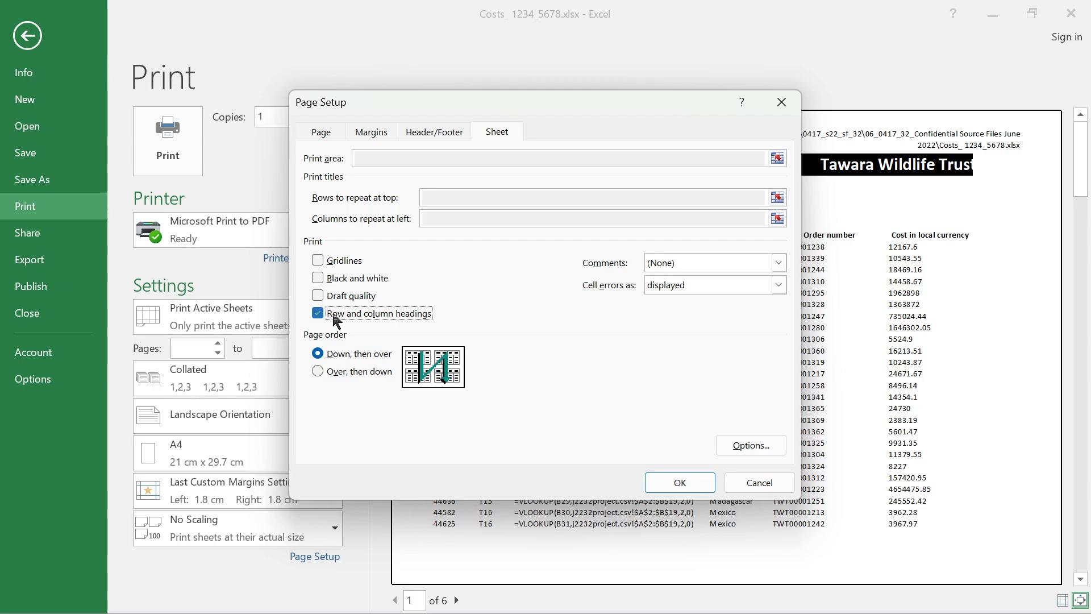
pyautogui.click(696, 480)
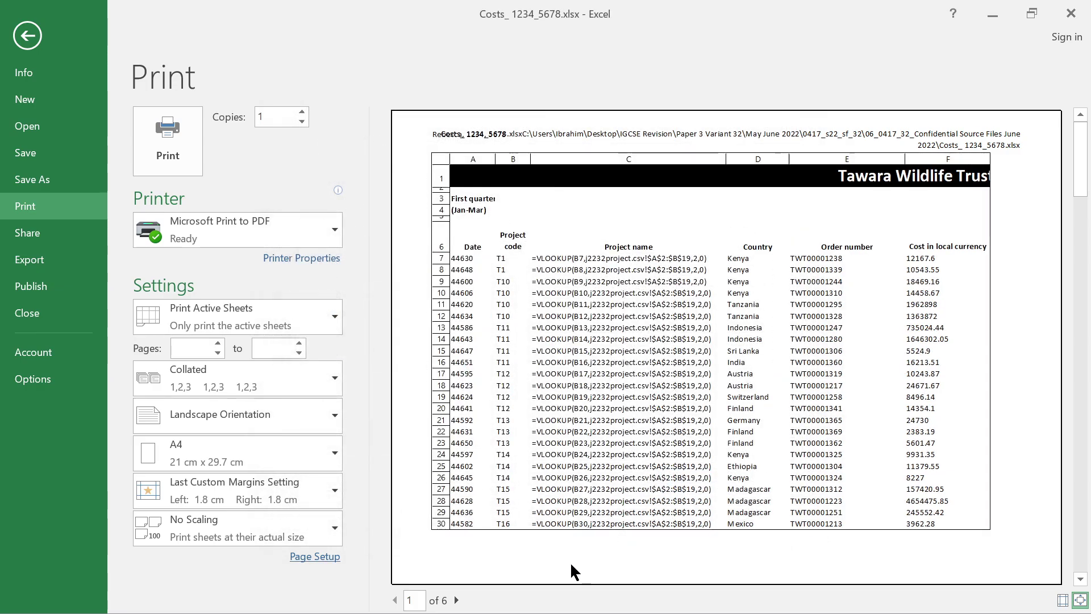
# Page through the print preview to check the formulae and headings on the printout, and return to the worksheet.
pyautogui.click(456, 600)
pyautogui.click(456, 600)
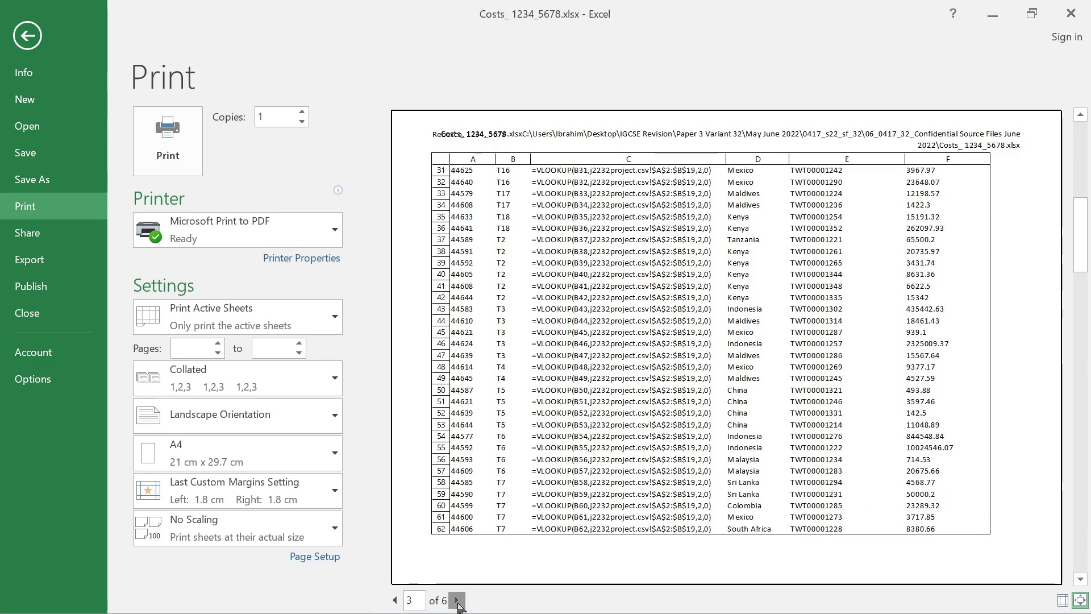
pyautogui.click(457, 601)
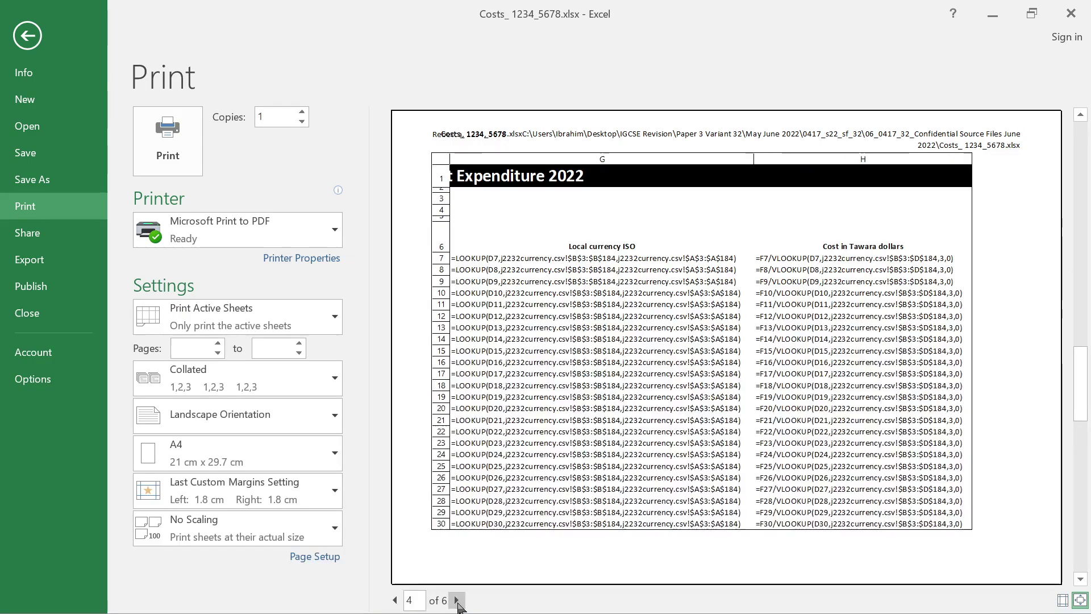
pyautogui.click(394, 599)
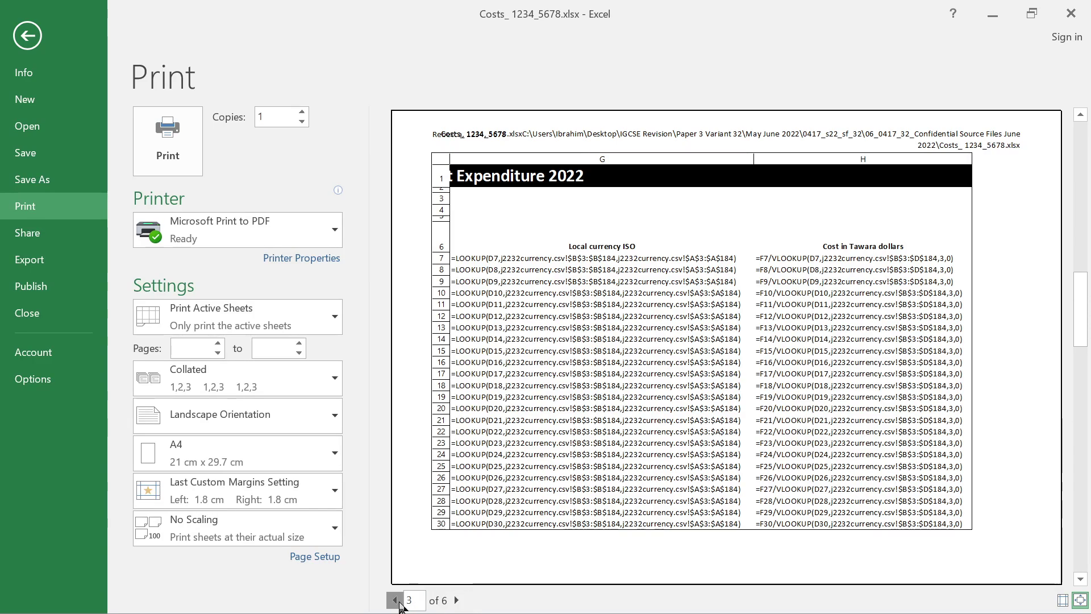
pyautogui.click(395, 600)
pyautogui.click(394, 600)
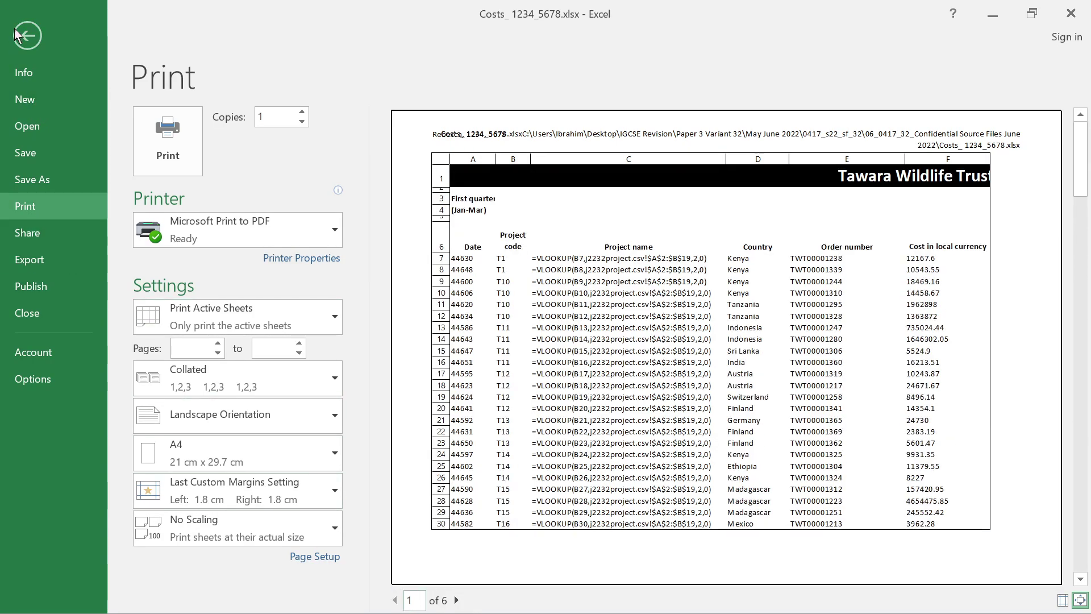
pyautogui.press('Escape')
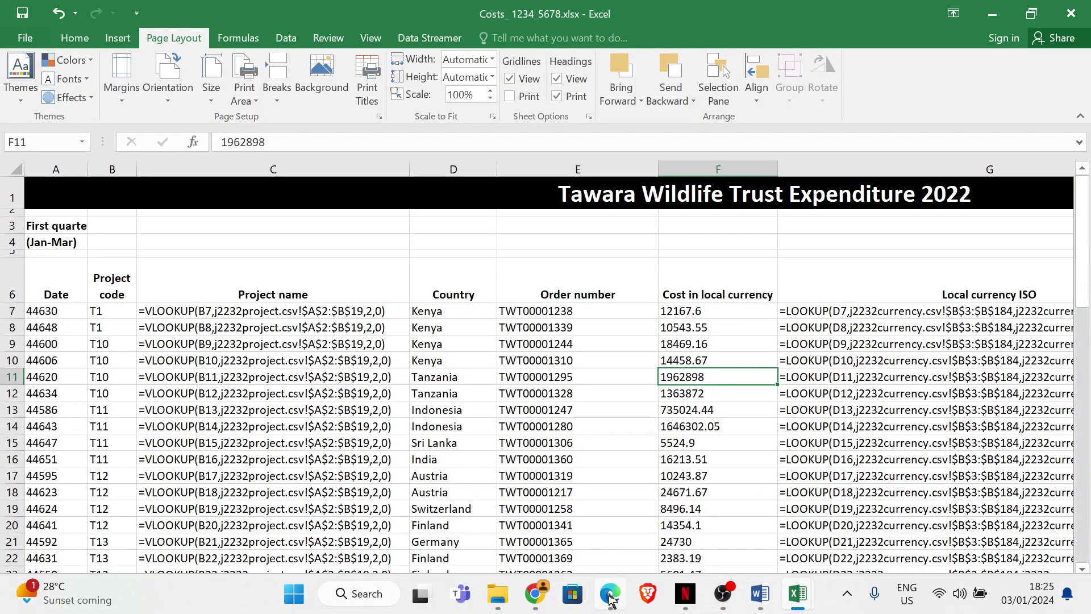
# Switch to the question paper in Edge, review instruction 10 and read instruction 11's requirements for the values printout.
pyautogui.click(611, 599)
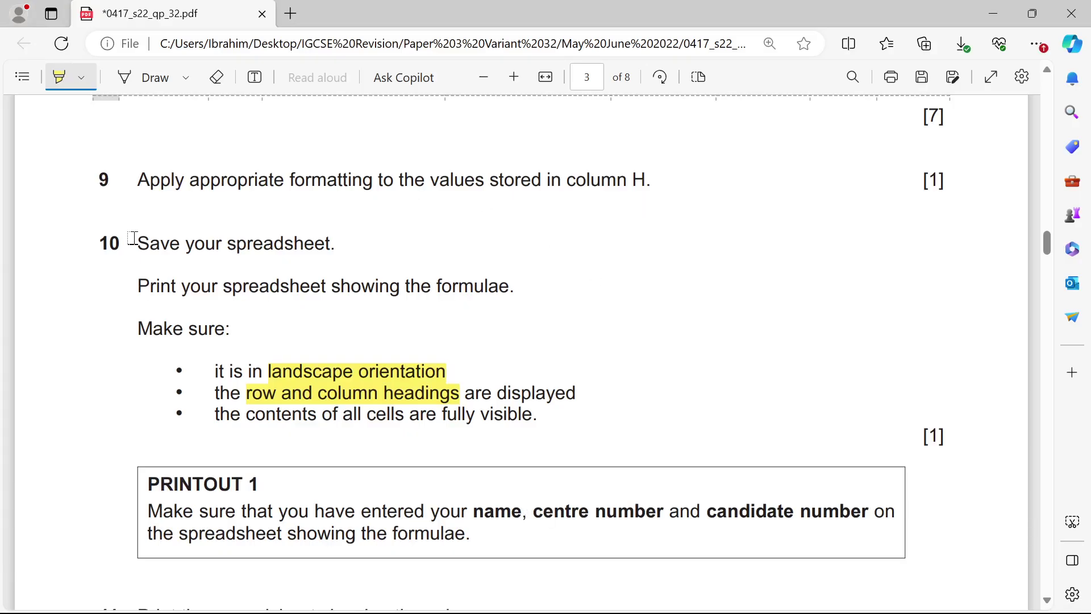
pyautogui.moveTo(132, 238); pyautogui.dragTo(555, 410)
pyautogui.scroll(-8, 526, 360)
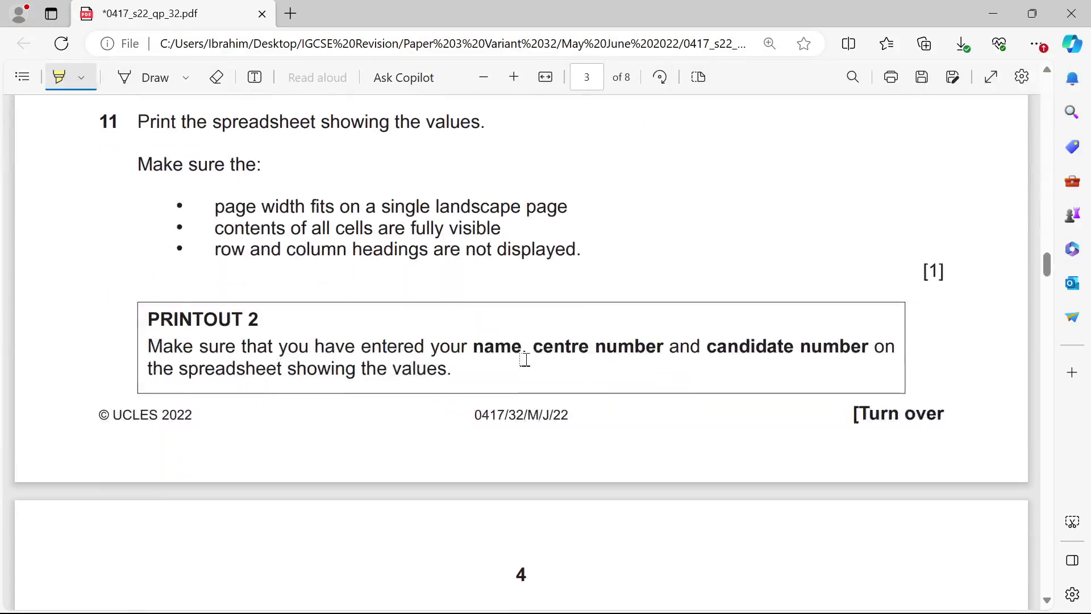
pyautogui.scroll(3, 522, 360)
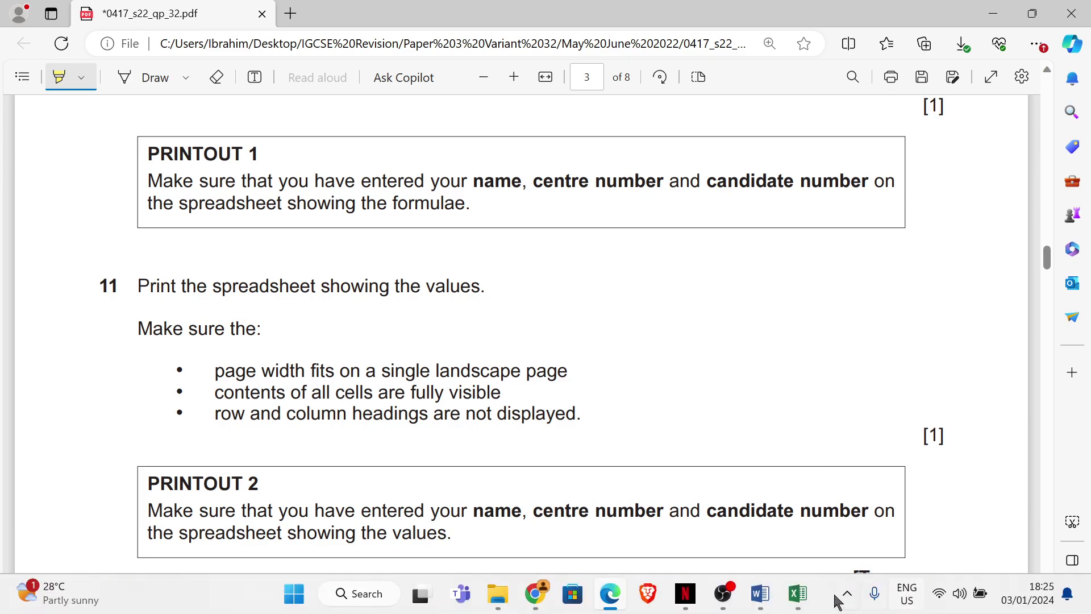
# Switch back to the Costs workbook in Excel and turn off the display of formulae so the cells show values.
pyautogui.moveTo(799, 600)
pyautogui.click(796, 483)
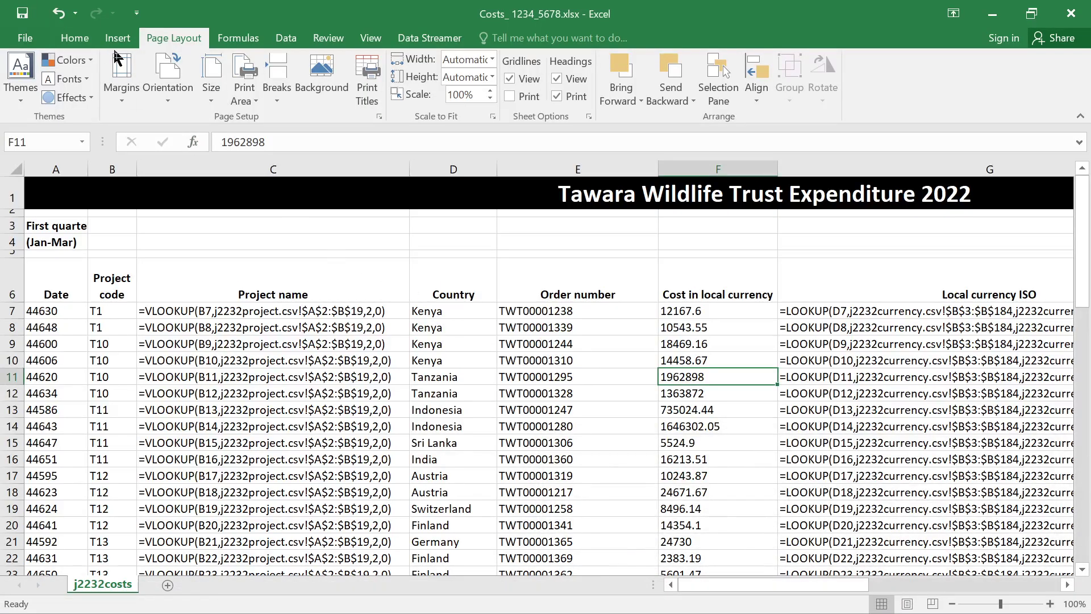
pyautogui.click(238, 37)
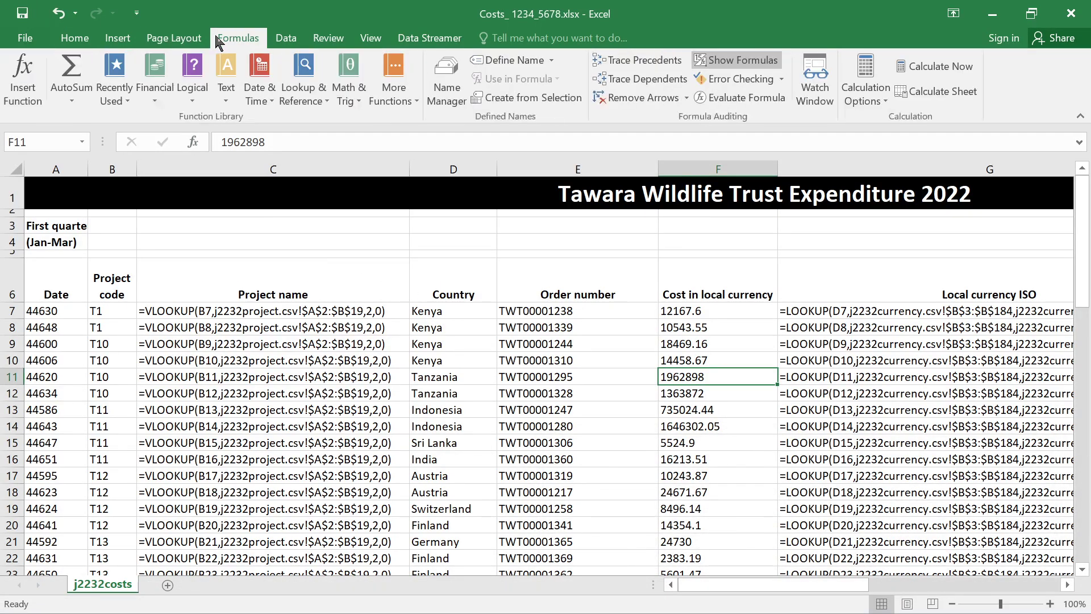
pyautogui.click(729, 69)
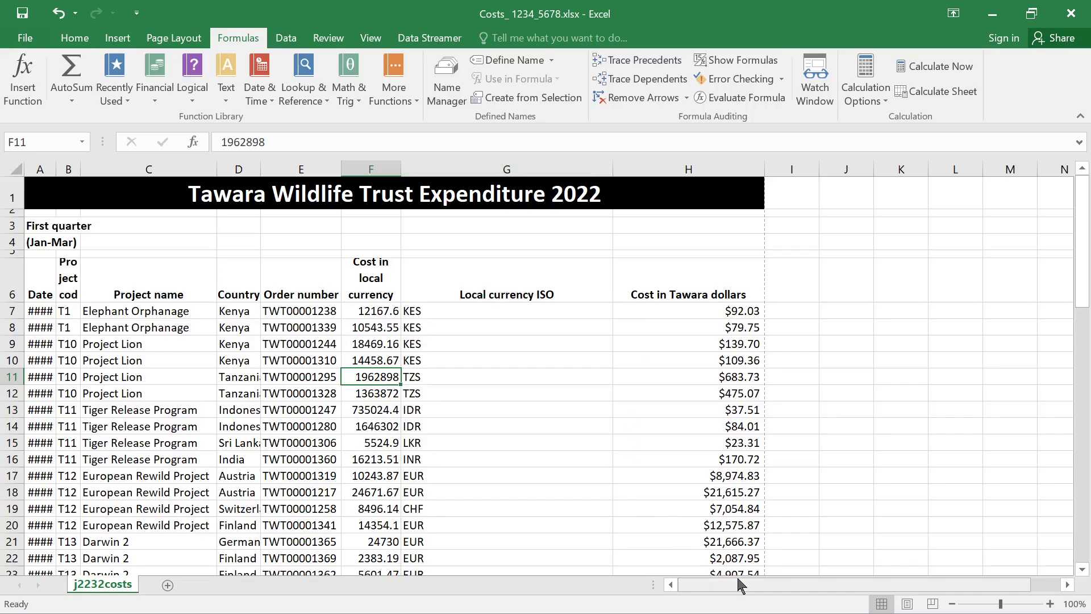
# Widen columns A, B, C and D so the dates, project codes, project names and countries are fully visible.
pyautogui.doubleClick(56, 167)
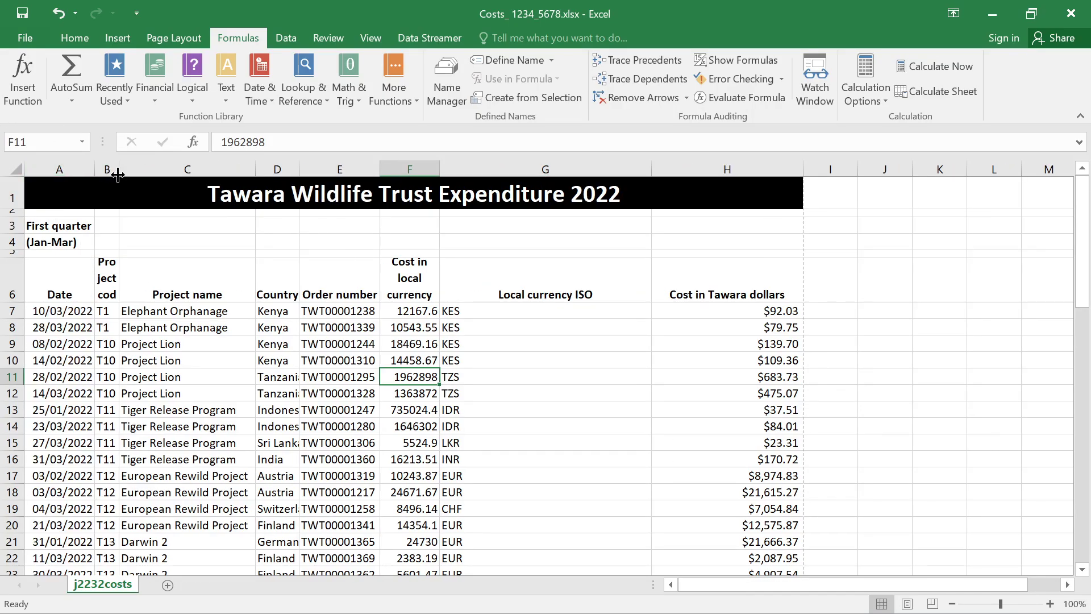
pyautogui.moveTo(118, 173); pyautogui.dragTo(138, 166)
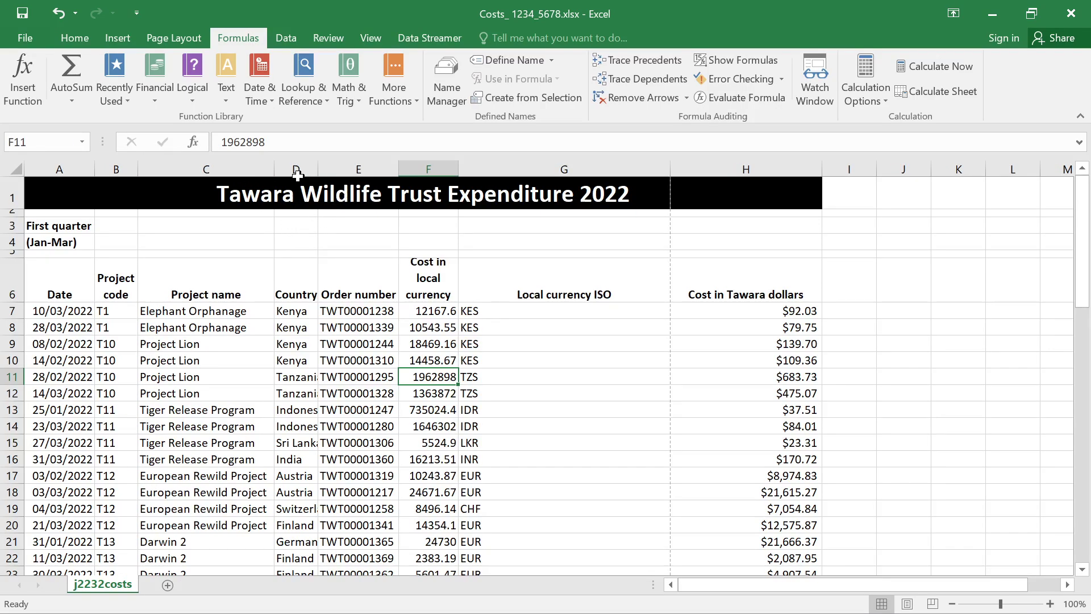
pyautogui.doubleClick(318, 168)
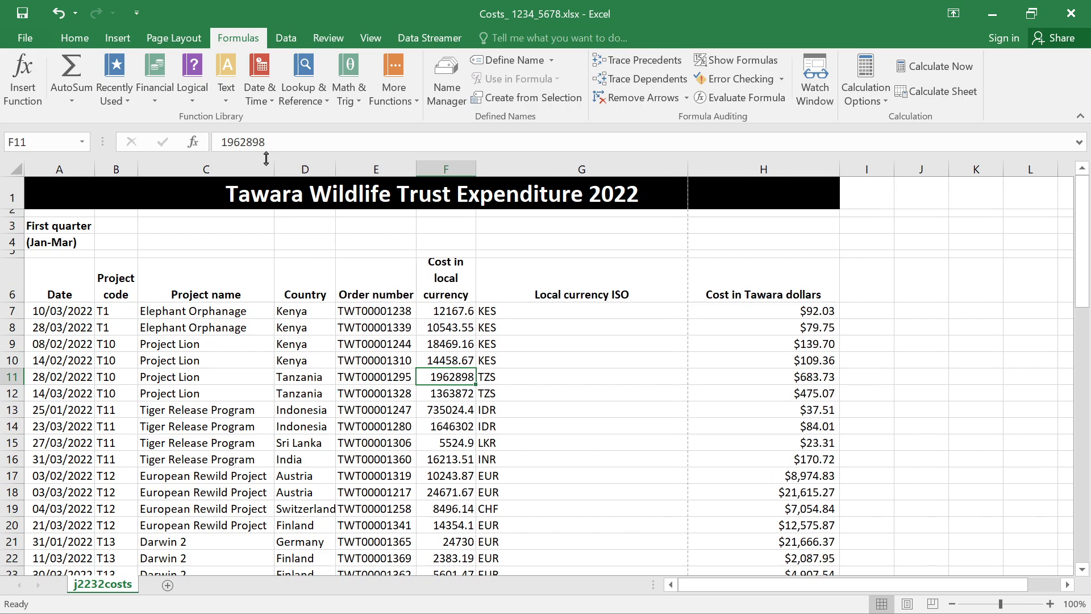
pyautogui.doubleClick(275, 168)
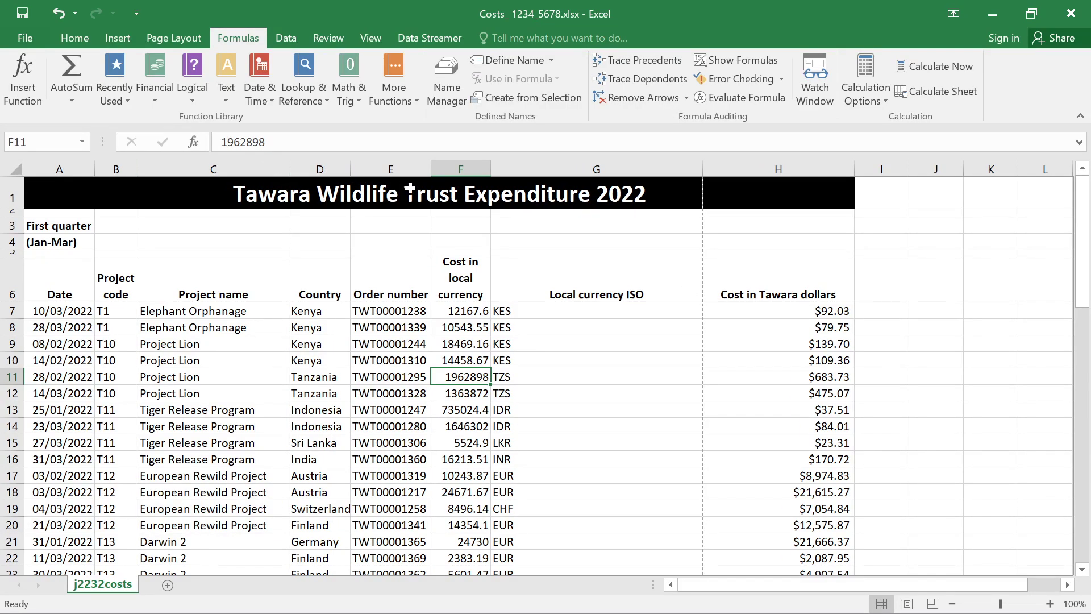
pyautogui.moveTo(347, 167); pyautogui.dragTo(372, 173)
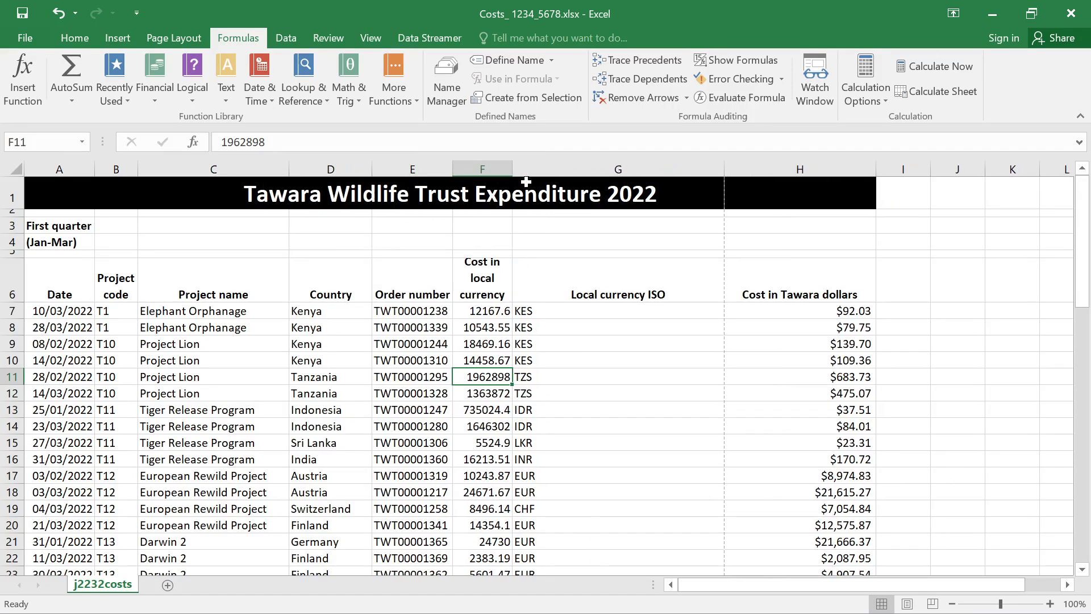
# Widen column F slightly to show its full costs, and narrow columns G and H so their headings wrap onto three lines.
pyautogui.moveTo(509, 165); pyautogui.dragTo(517, 165)
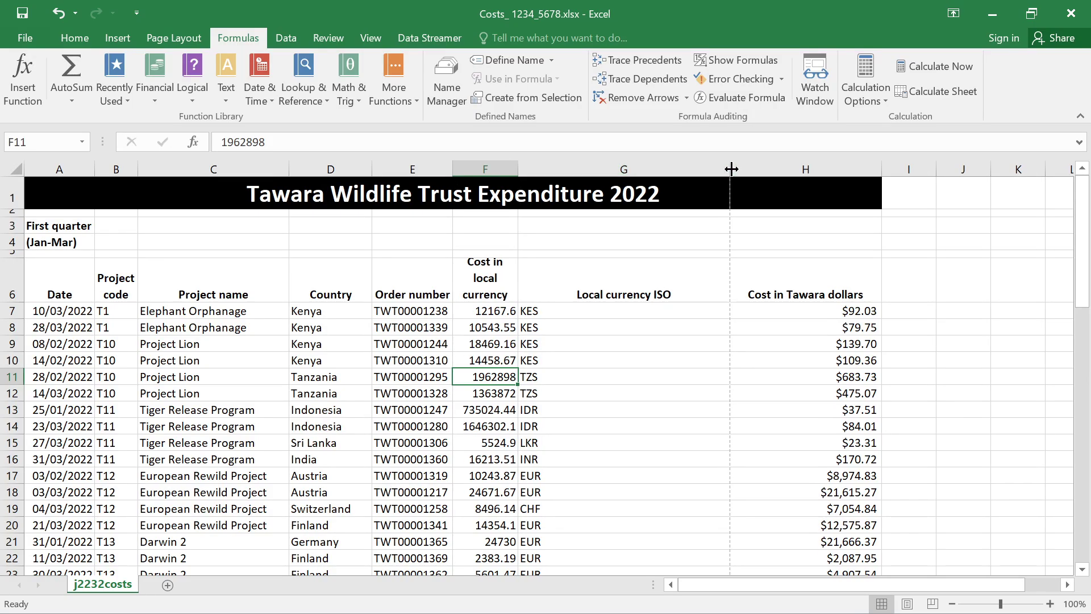
pyautogui.moveTo(731, 169); pyautogui.dragTo(582, 176)
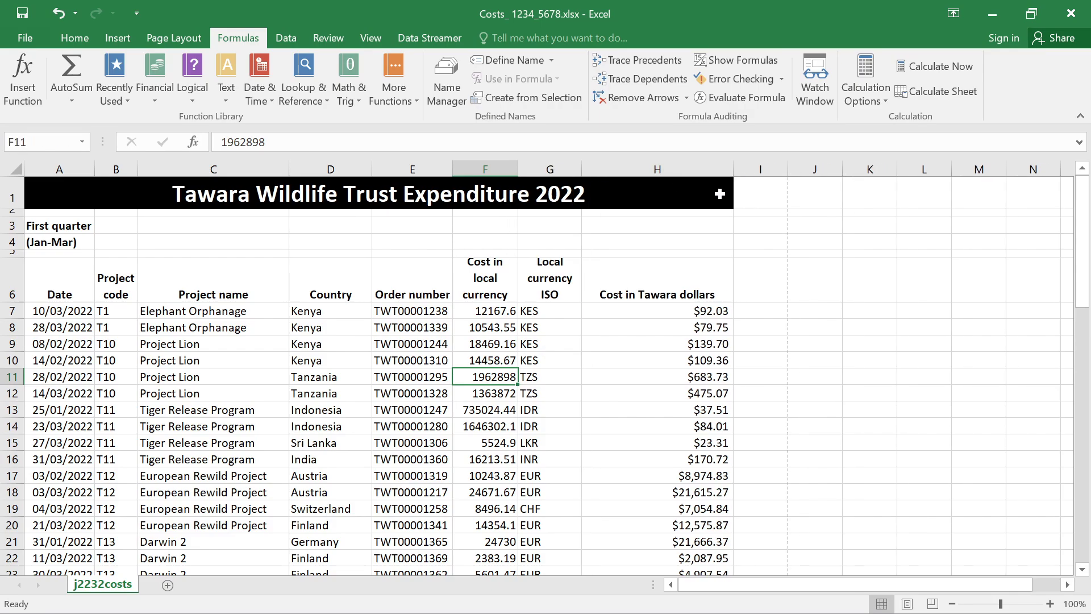
pyautogui.moveTo(733, 169); pyautogui.dragTo(649, 166)
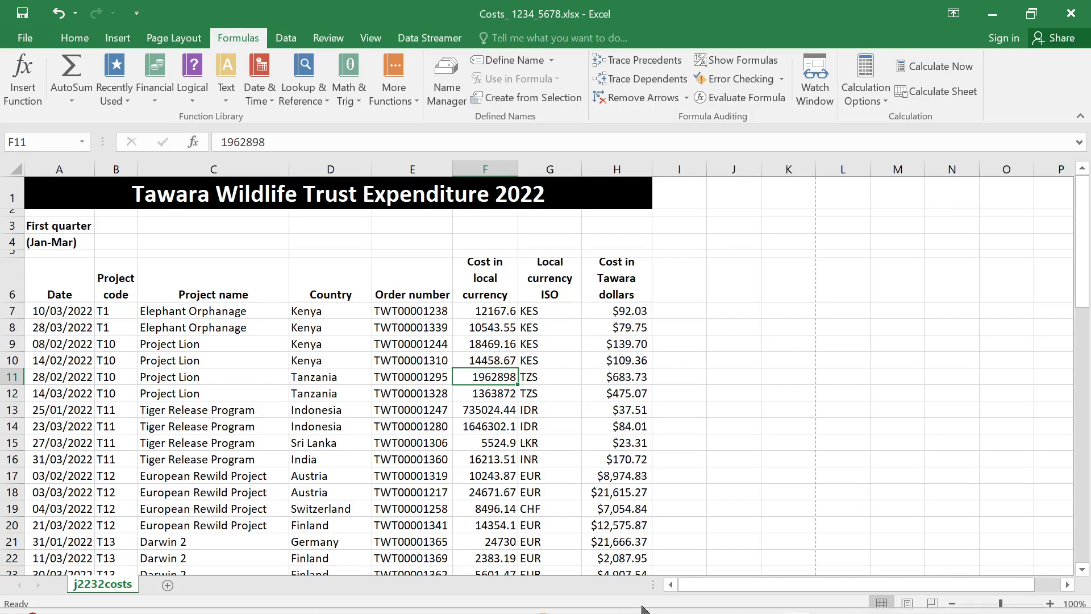
# Open the print preview, recheck instruction 11's printout requirements in the question paper in Edge, and return to Excel.
pyautogui.click(28, 37)
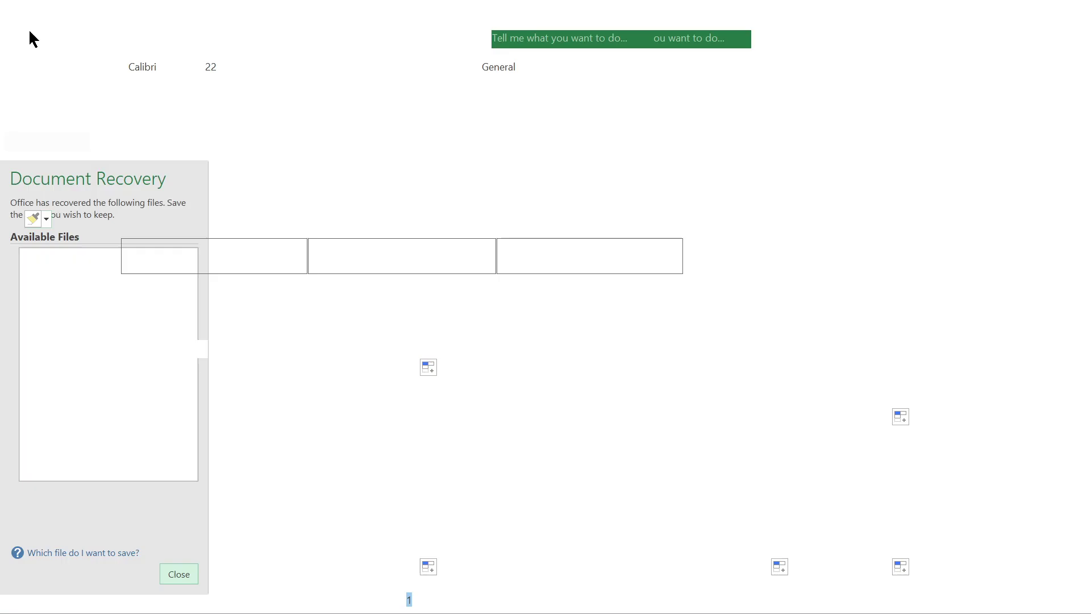
pyautogui.click(57, 205)
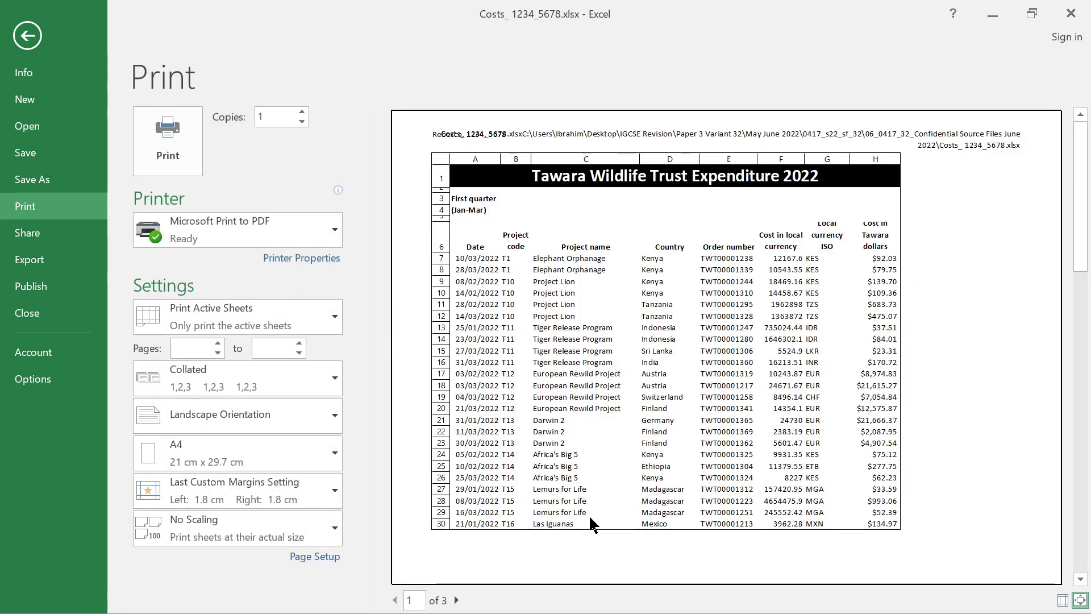
pyautogui.click(612, 603)
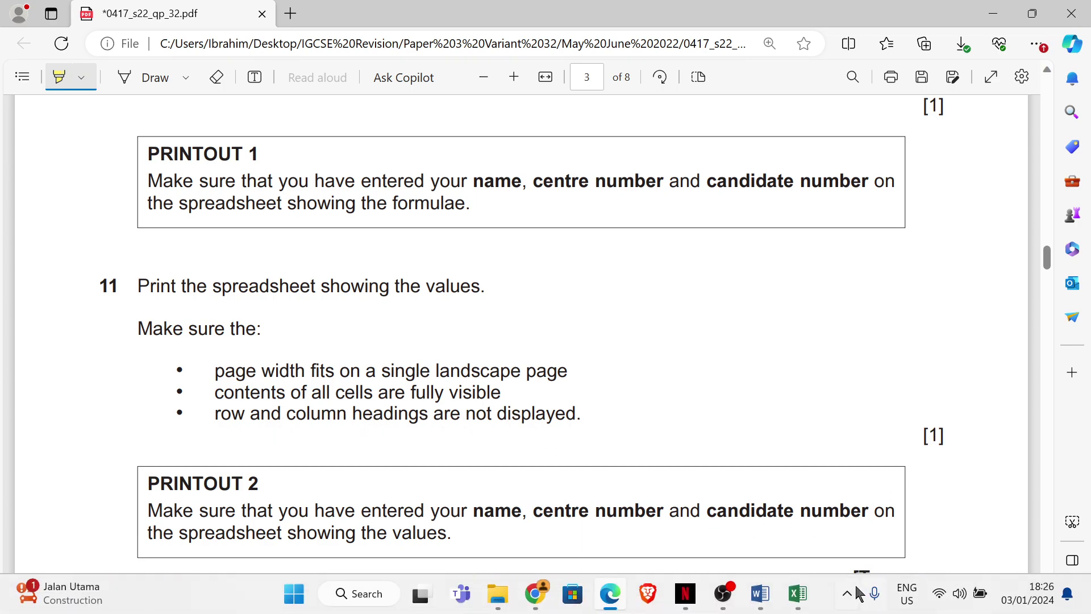
pyautogui.moveTo(800, 606)
pyautogui.click(803, 536)
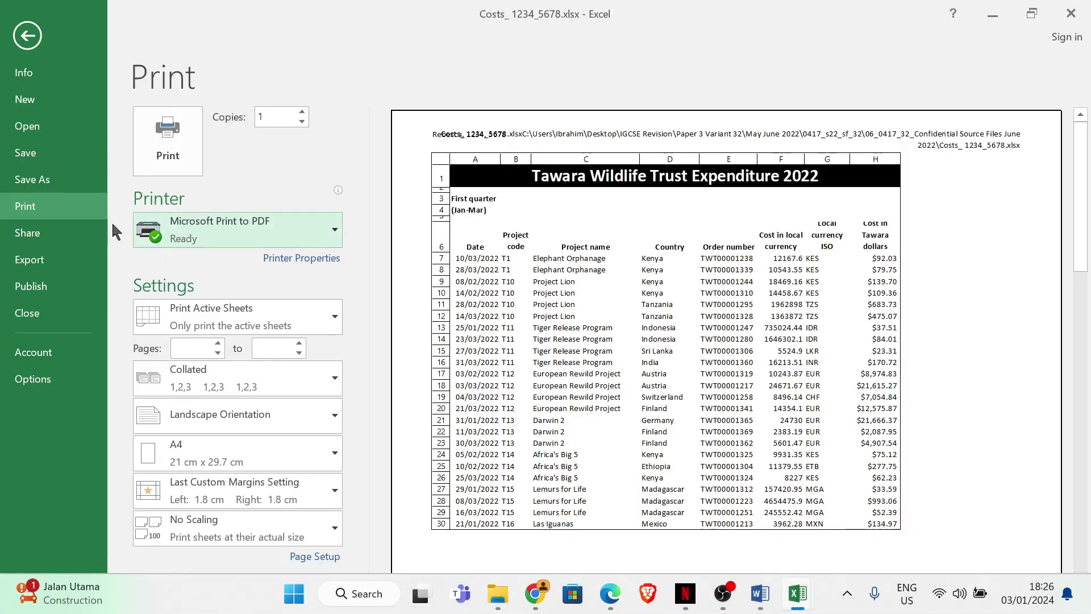
# Turn off printing of row and column headings in the page setup.
pyautogui.click(320, 558)
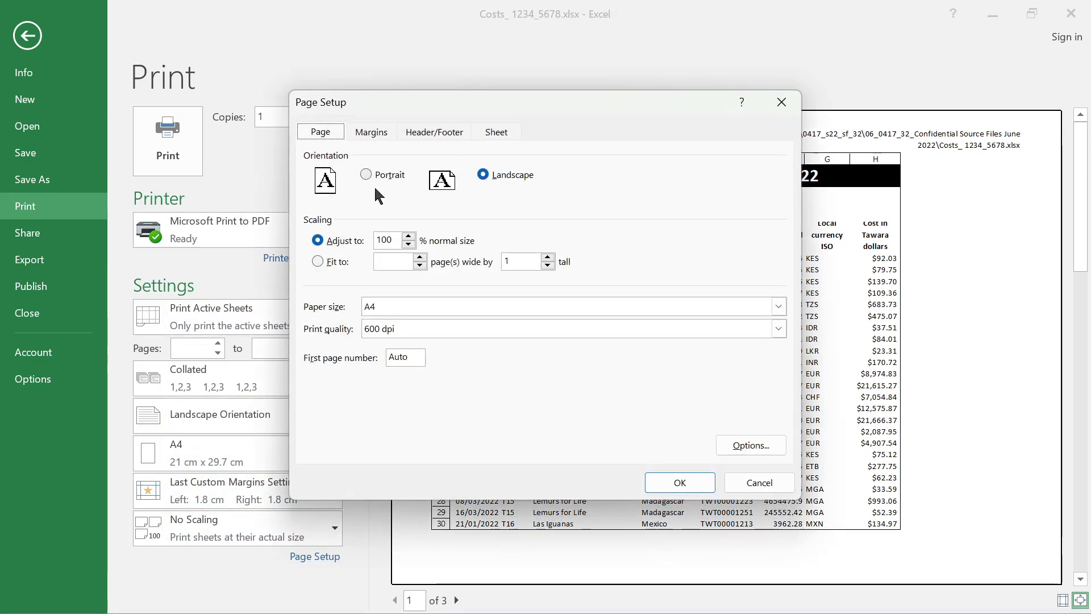
pyautogui.click(489, 136)
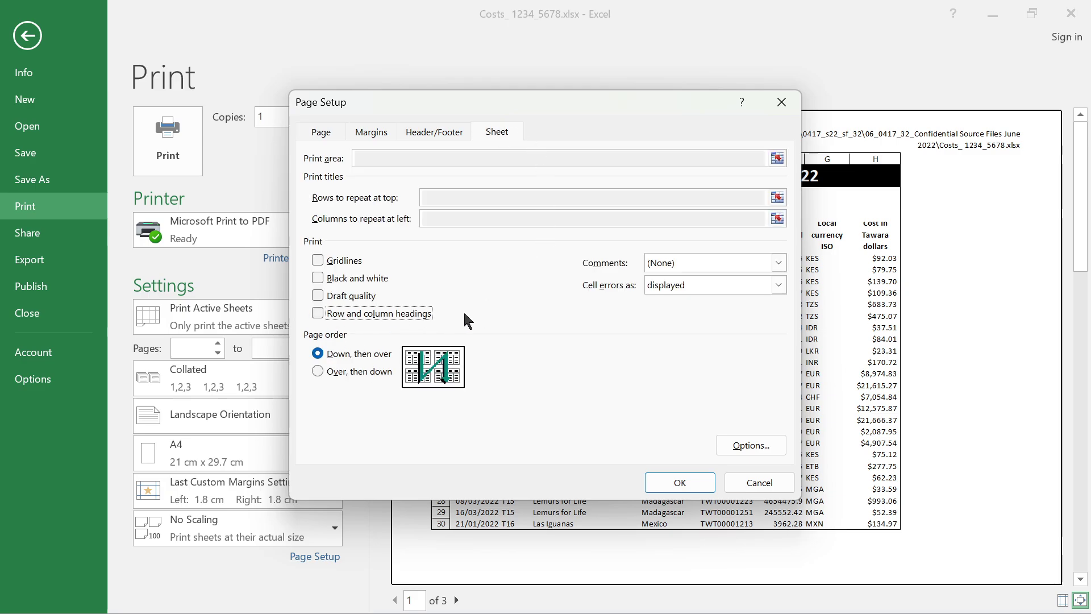
pyautogui.click(697, 482)
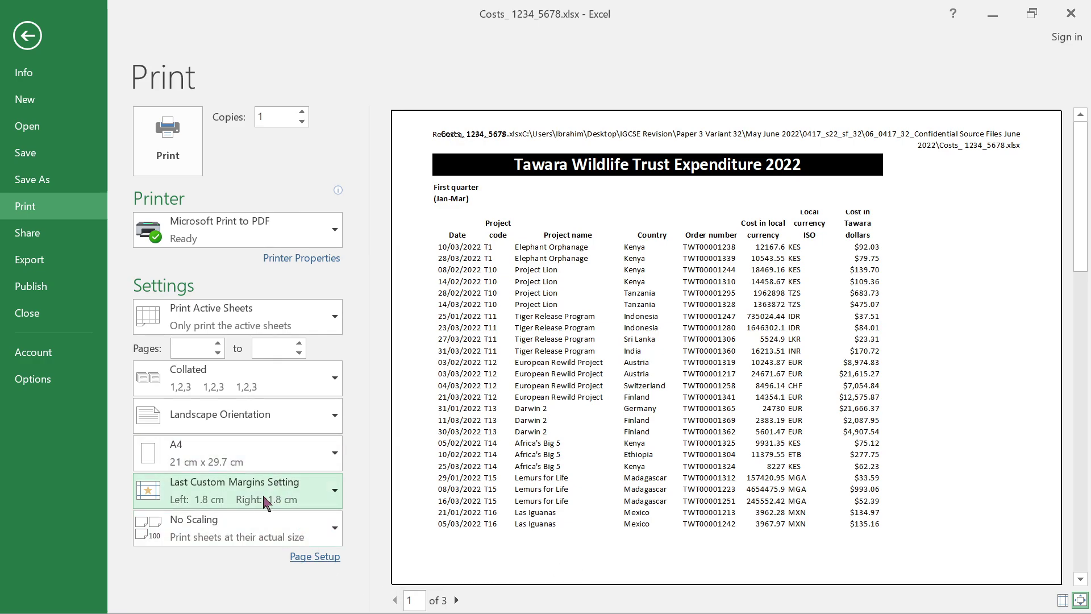
# Try the Fit All Rows on One Page scaling, and set the print scaling to Fit All Columns on One Page.
pyautogui.click(249, 519)
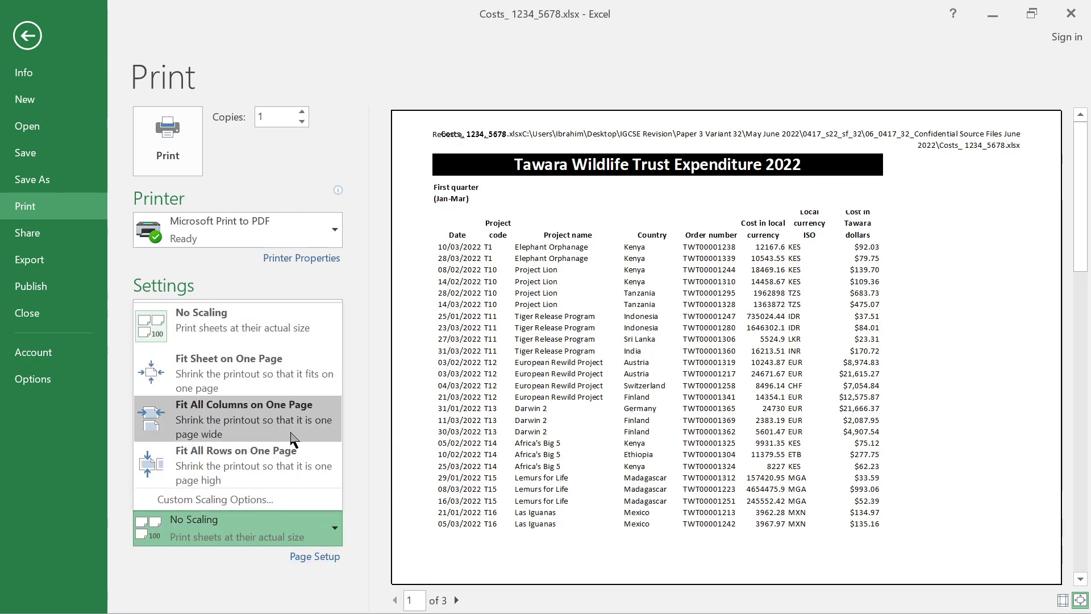
pyautogui.click(229, 458)
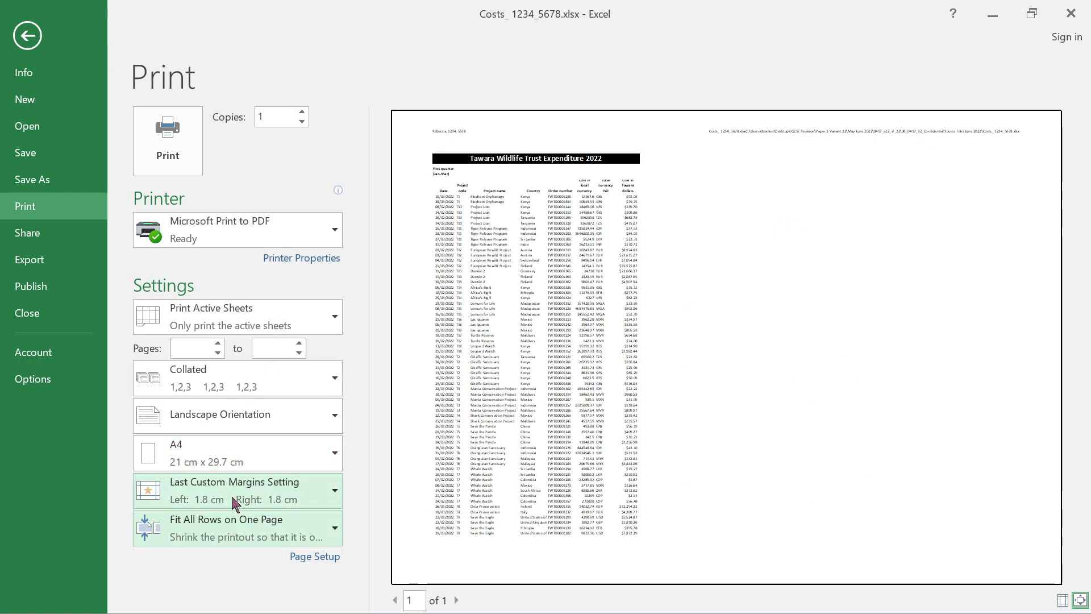
pyautogui.click(249, 528)
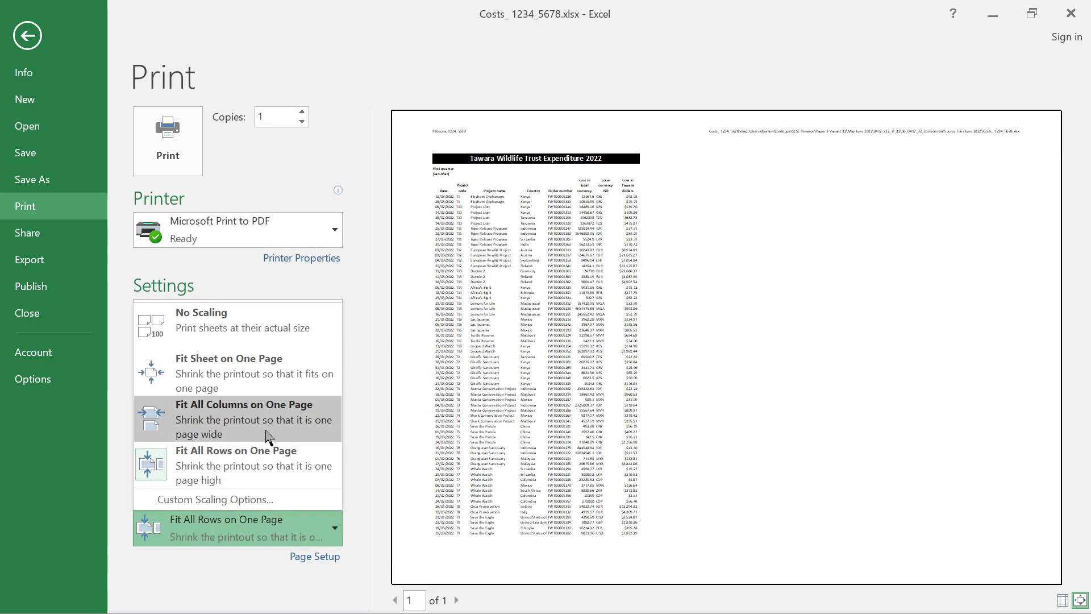
pyautogui.click(268, 436)
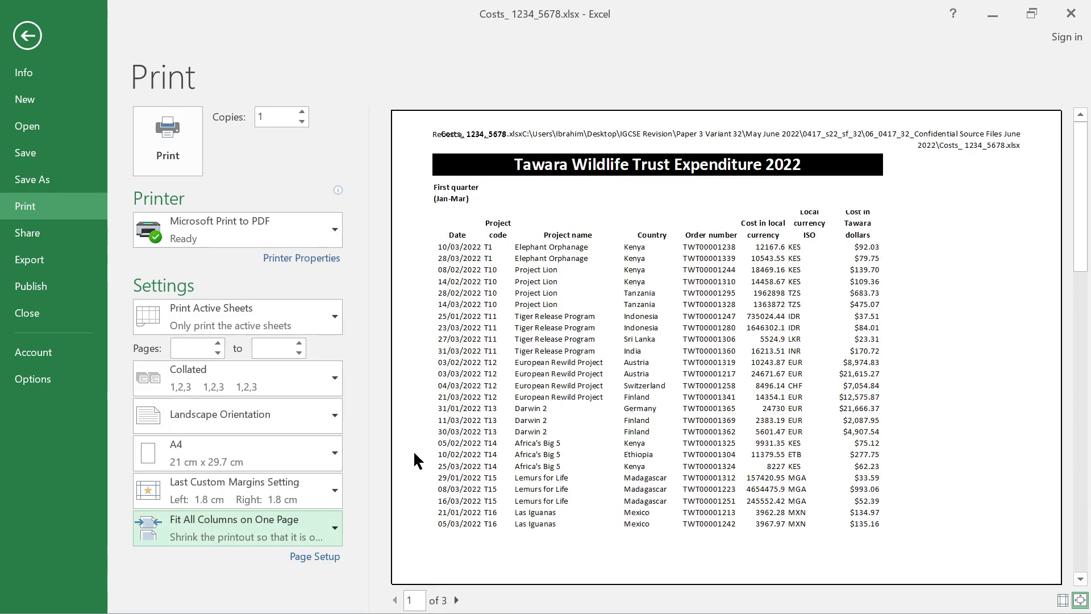
# Compare the Fit All Rows and Fit Sheet on One Page scalings in the preview, and return to Fit All Columns on One Page.
pyautogui.click(262, 528)
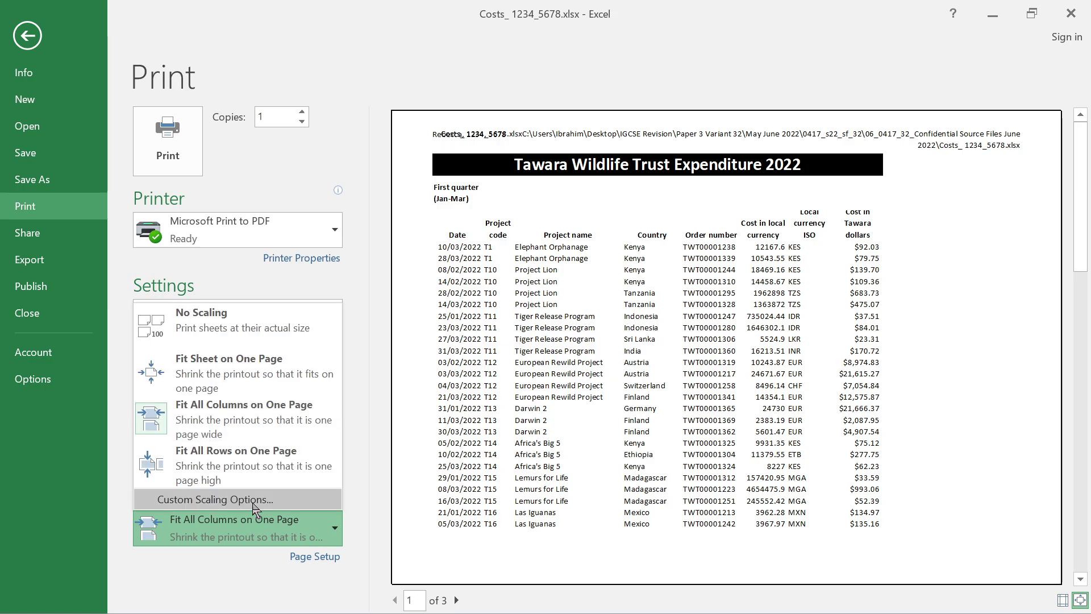
pyautogui.click(249, 454)
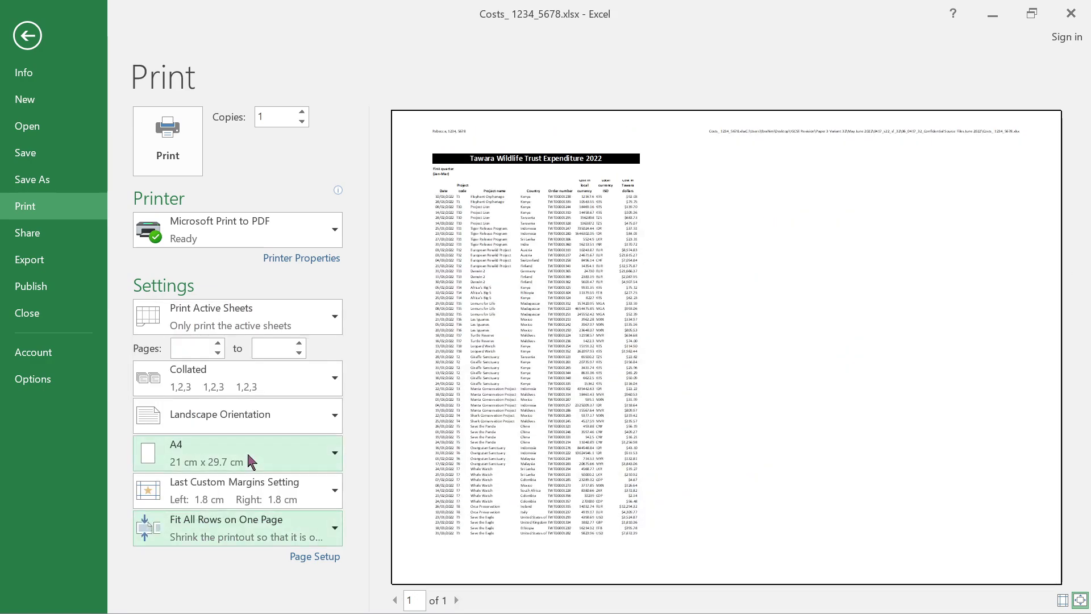
pyautogui.click(215, 523)
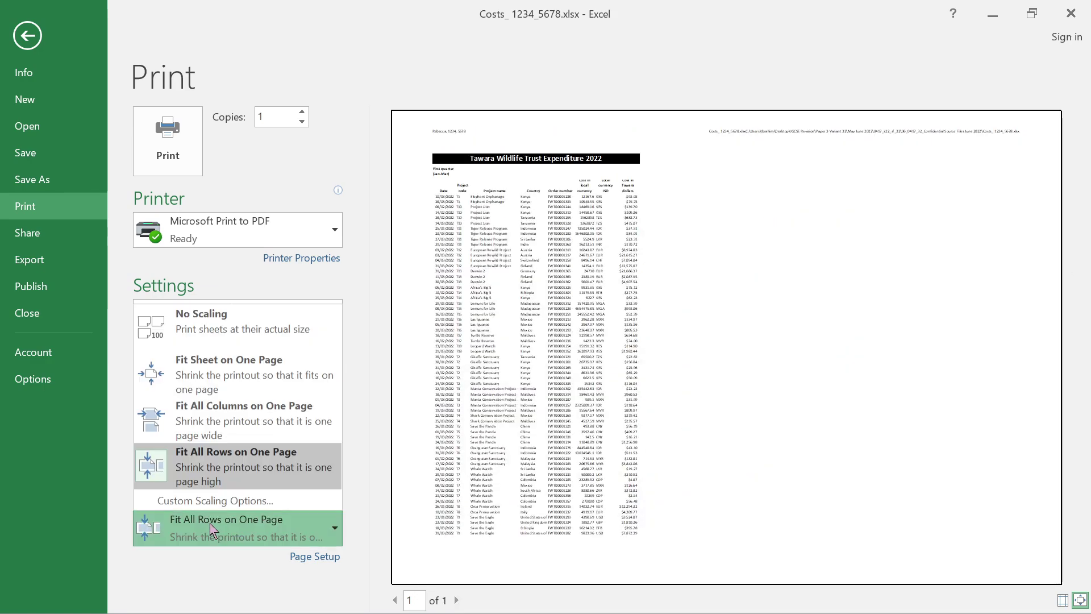
pyautogui.click(236, 423)
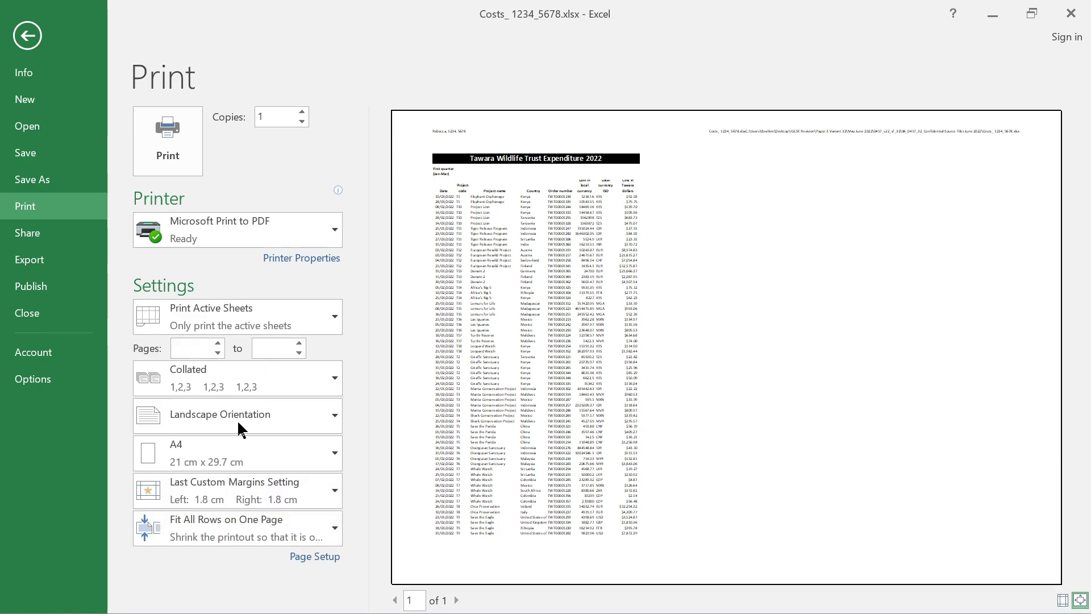
pyautogui.click(306, 525)
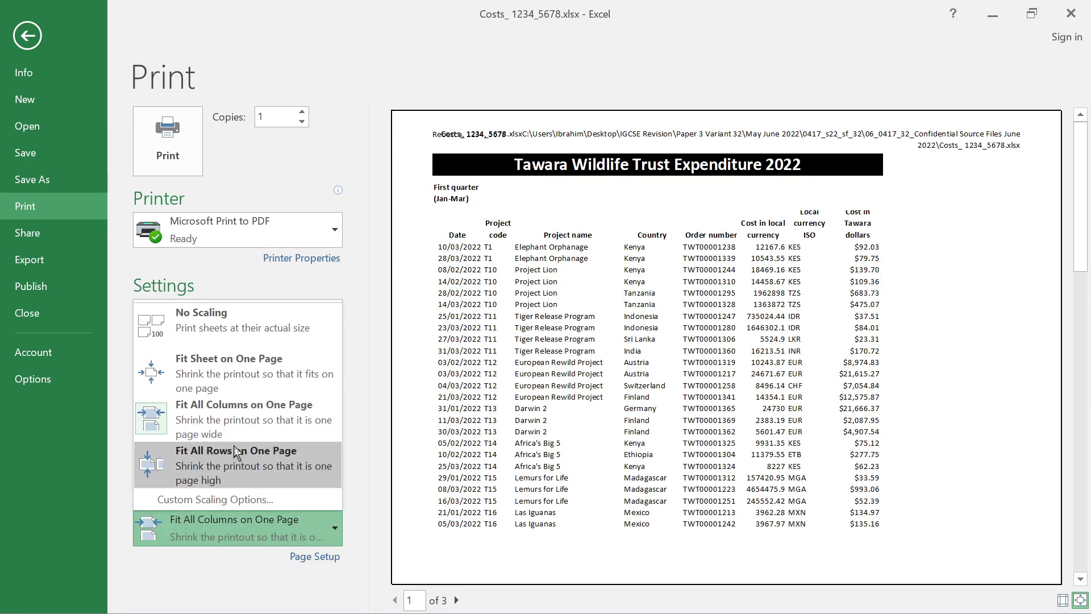
pyautogui.click(250, 363)
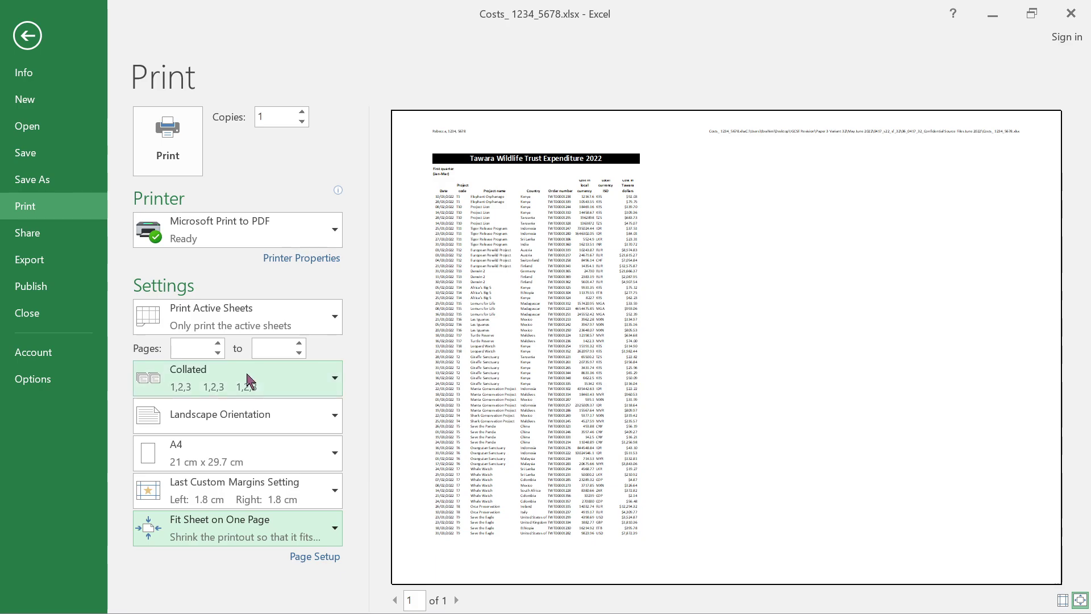
pyautogui.click(222, 521)
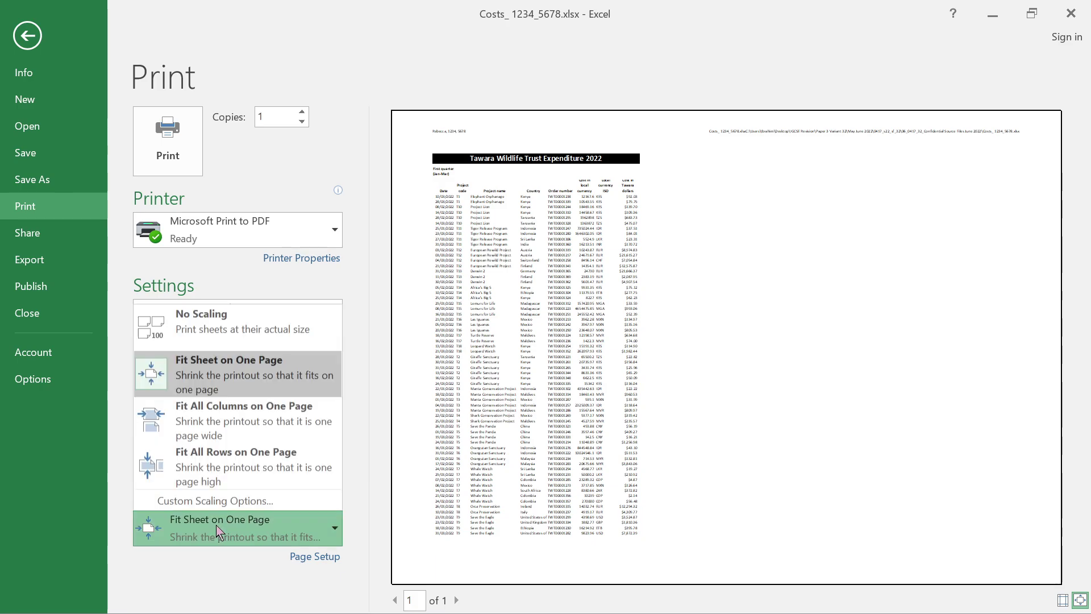
pyautogui.click(234, 424)
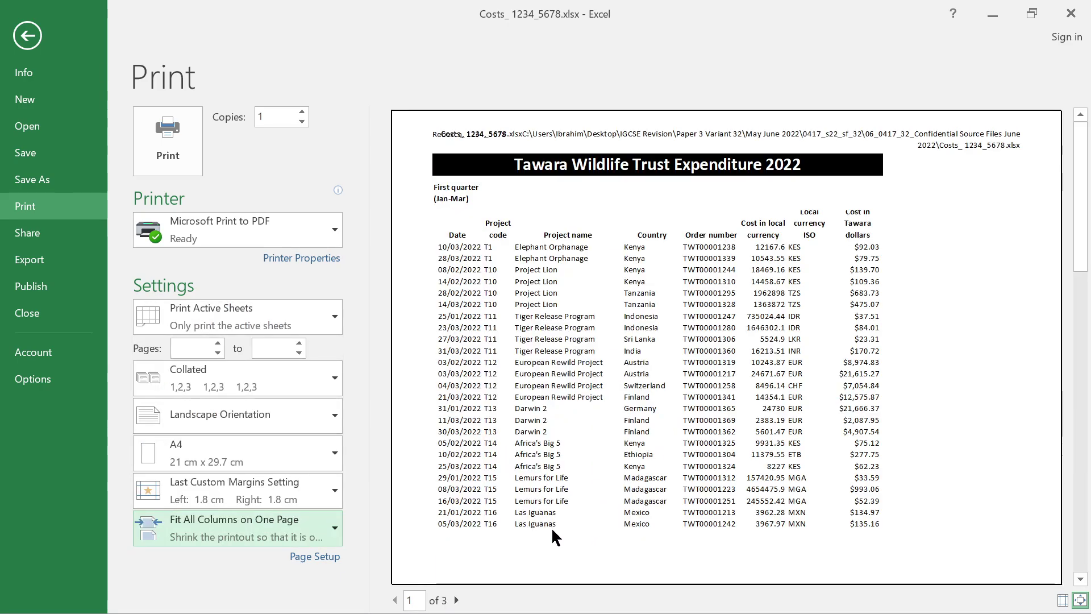
# Page through the values printout in the print preview to check its layout and cell contents, and return to the worksheet.
pyautogui.click(457, 600)
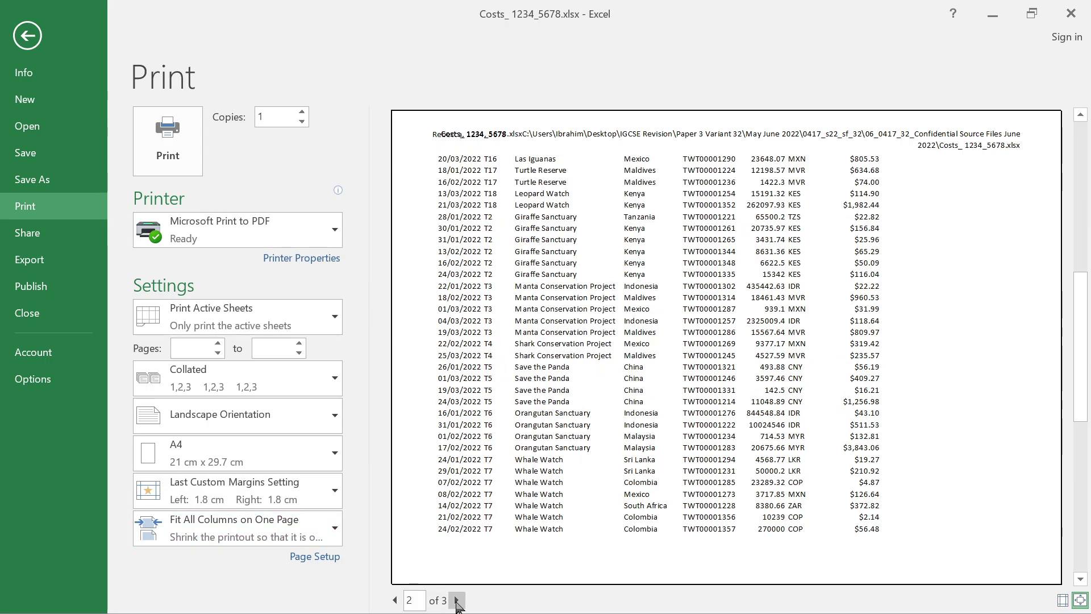
pyautogui.click(456, 600)
pyautogui.click(394, 600)
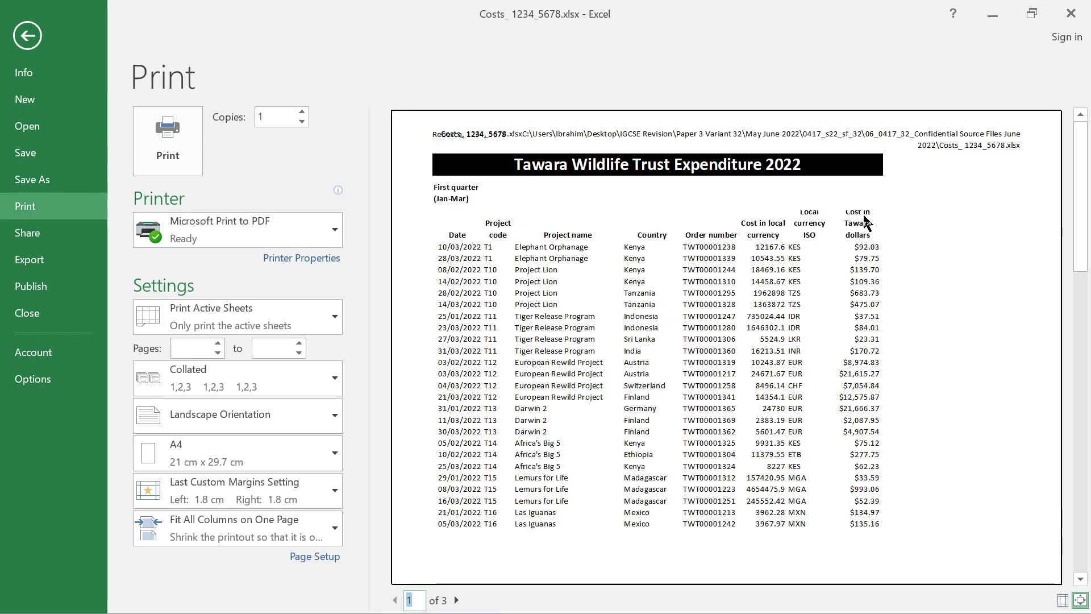
pyautogui.scroll(-1, 551, 512)
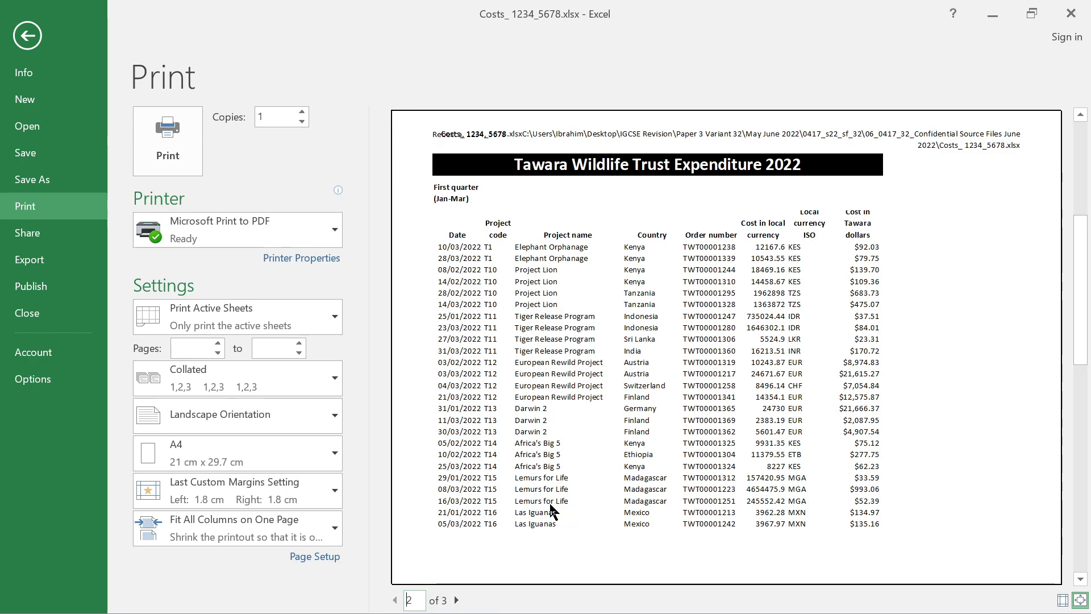
pyautogui.scroll(-1, 670, 480)
pyautogui.scroll(2, 672, 471)
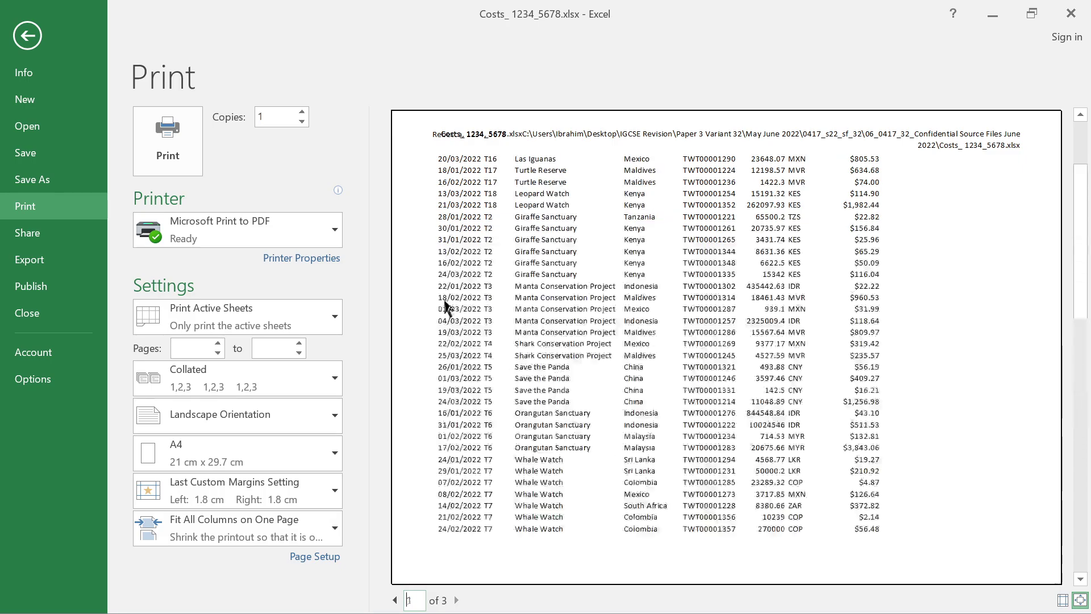
pyautogui.click(27, 35)
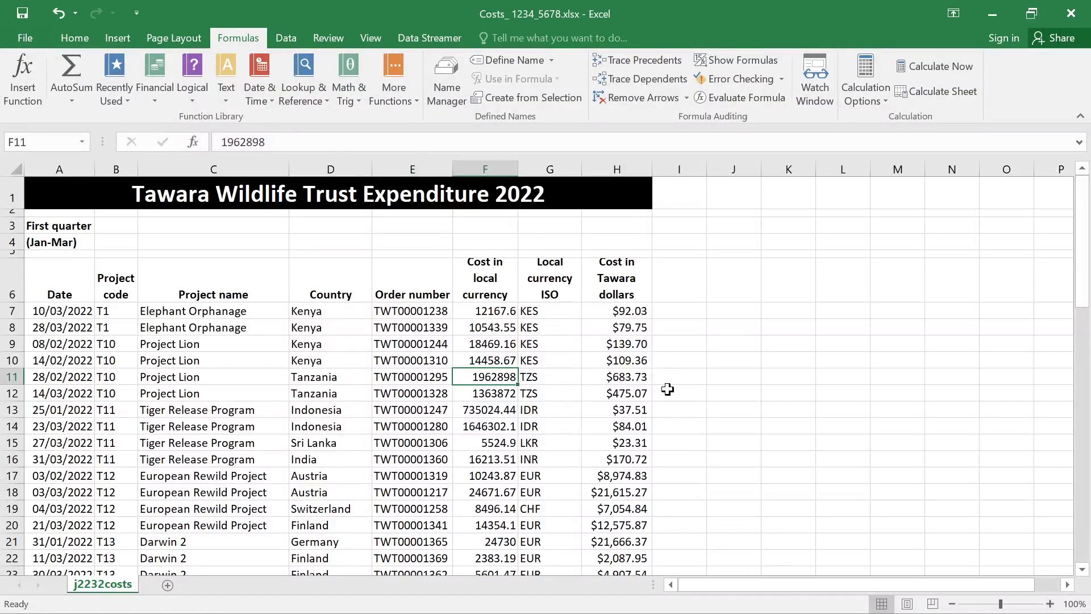
# Switch to the exam paper PDF in Edge, highlight question 11's printout instructions, and read question 12 on page 4.
pyautogui.moveTo(570, 608)
pyautogui.moveTo(615, 599)
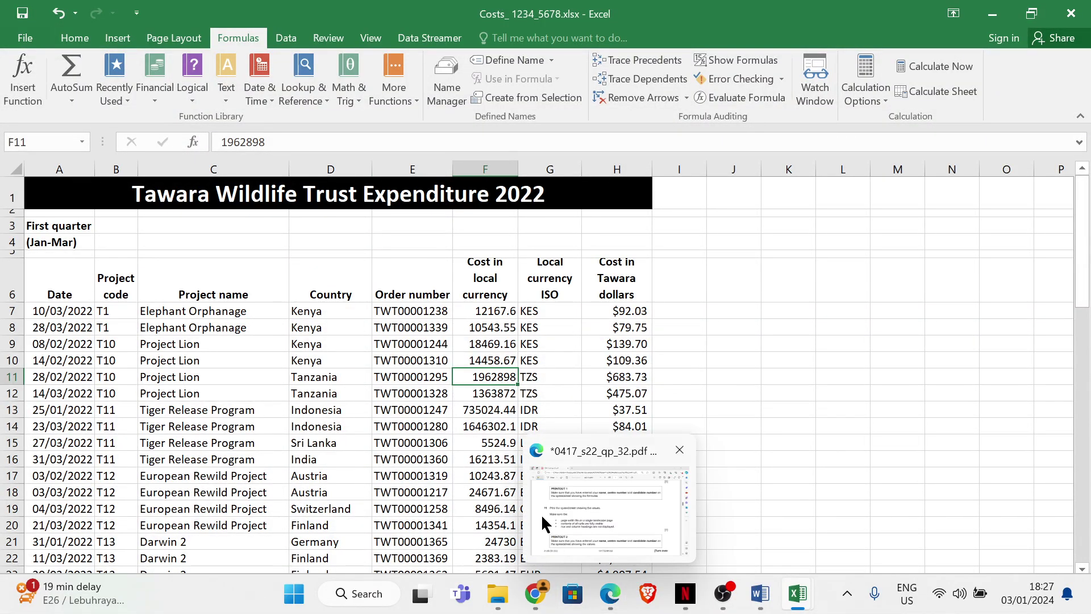
pyautogui.click(605, 503)
pyautogui.moveTo(126, 286); pyautogui.dragTo(607, 411)
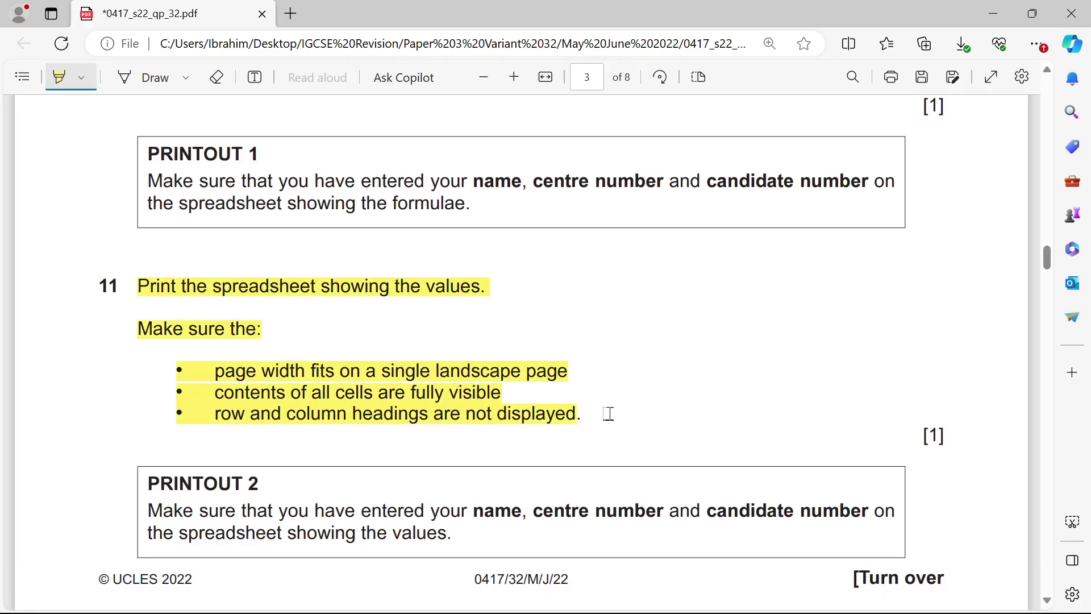
pyautogui.scroll(-5, 540, 397)
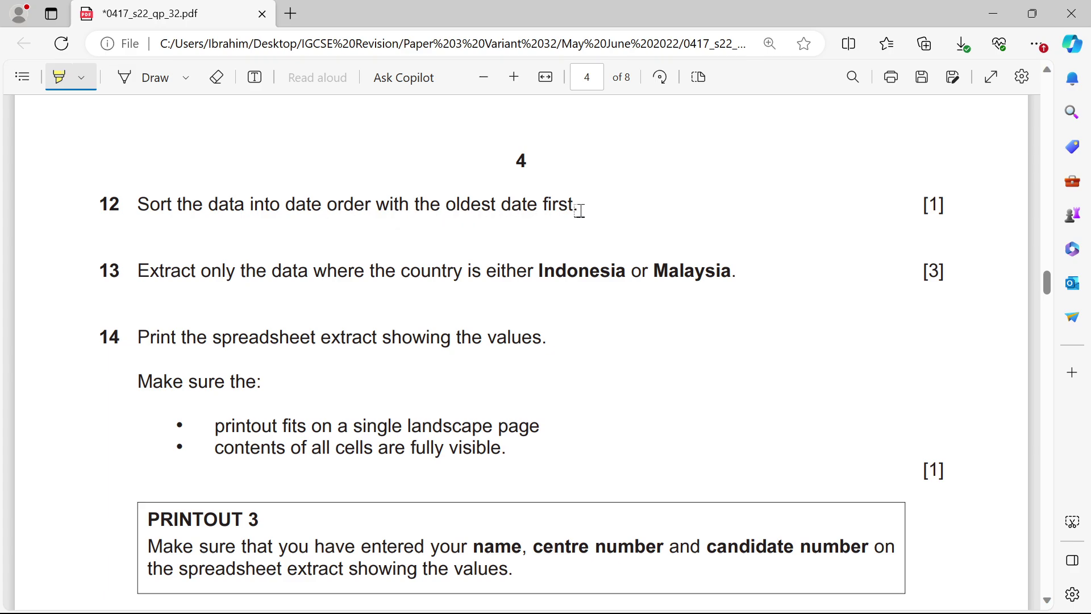
# Switch to the Costs workbook in Excel and add filters to the column headings in A6:H6.
pyautogui.moveTo(801, 596)
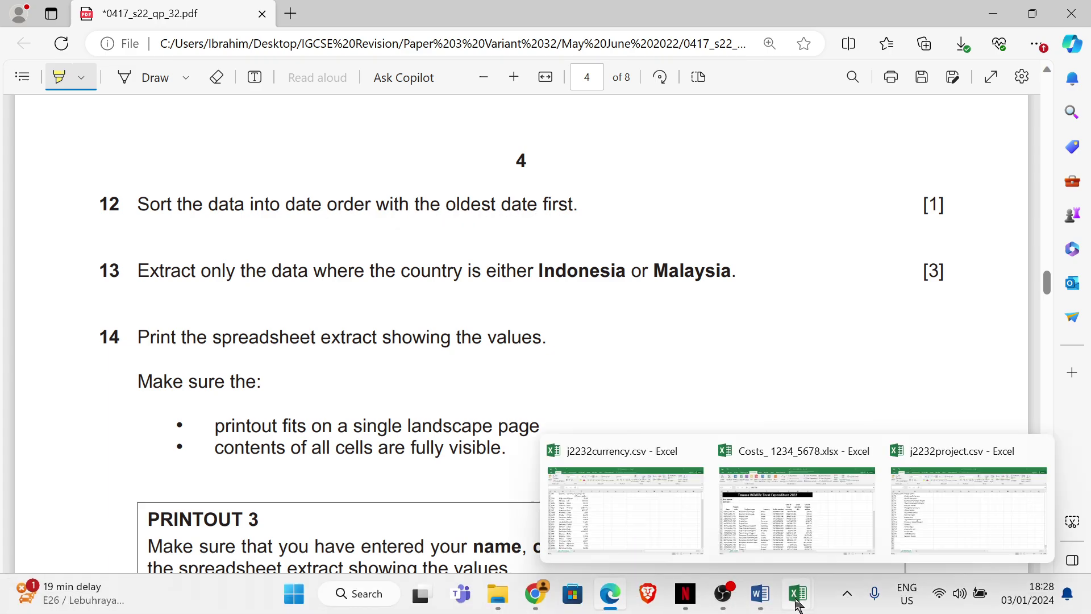
pyautogui.click(796, 511)
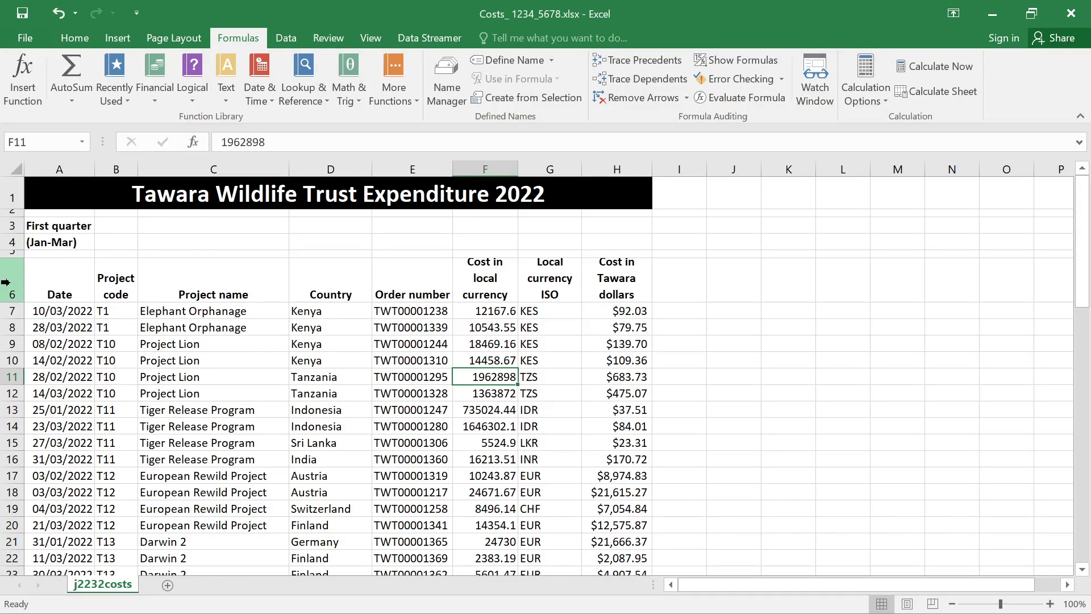
pyautogui.moveTo(44, 276); pyautogui.dragTo(616, 269)
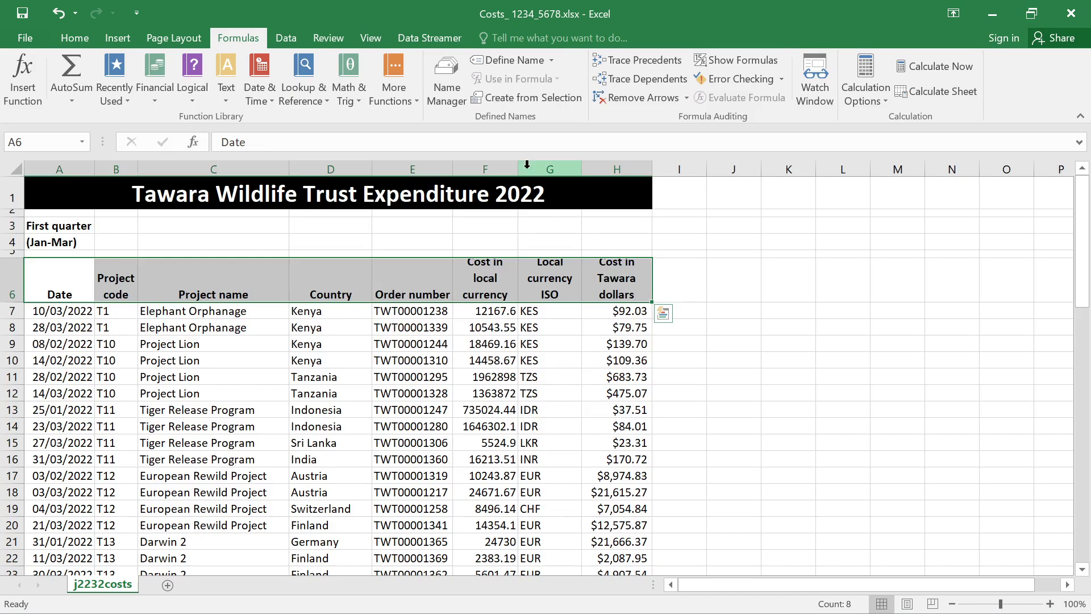
pyautogui.click(75, 38)
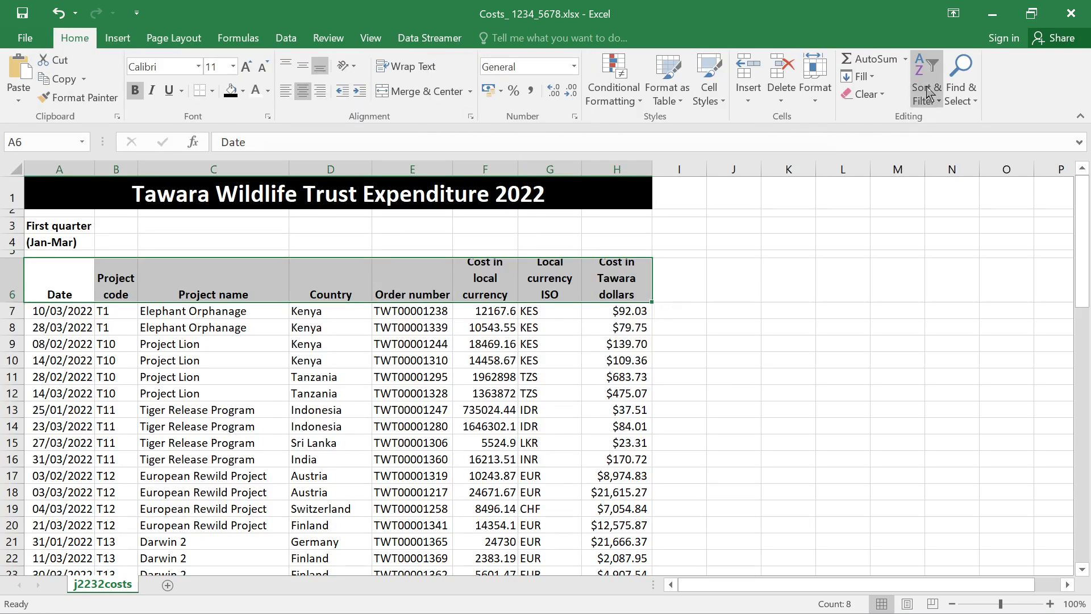
pyautogui.click(938, 101)
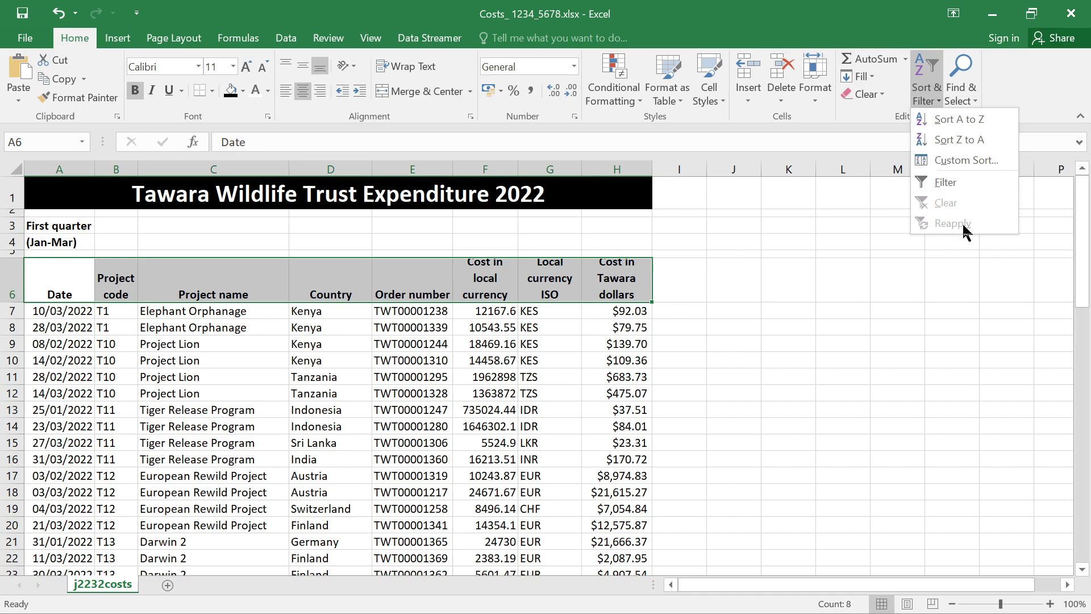
pyautogui.click(963, 182)
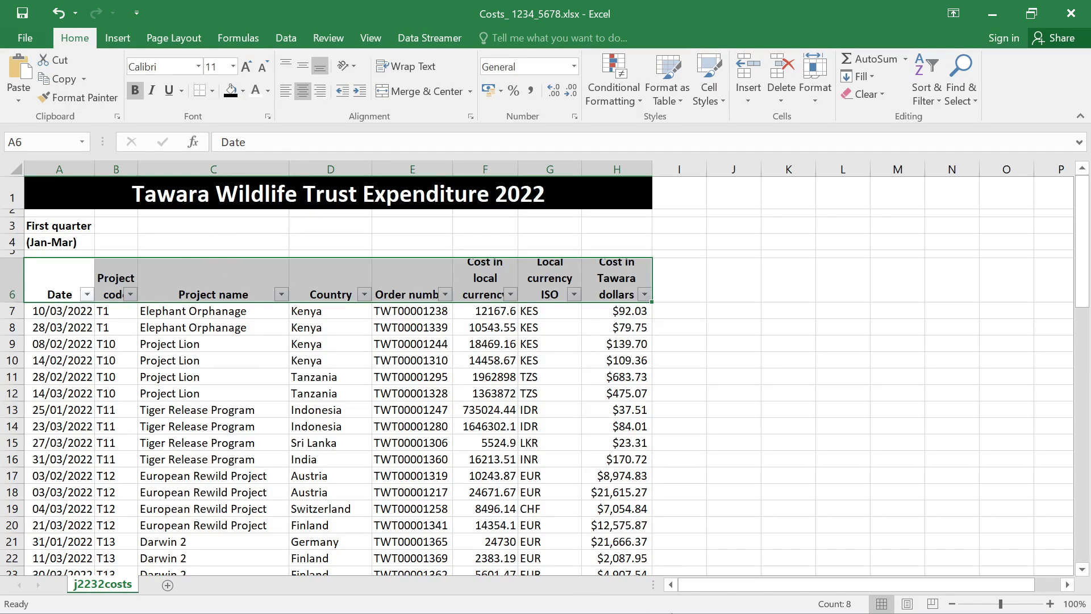
# Sort the expenditure records by Date from oldest to newest, and check the date order down the list.
pyautogui.moveTo(597, 591)
pyautogui.moveTo(593, 537)
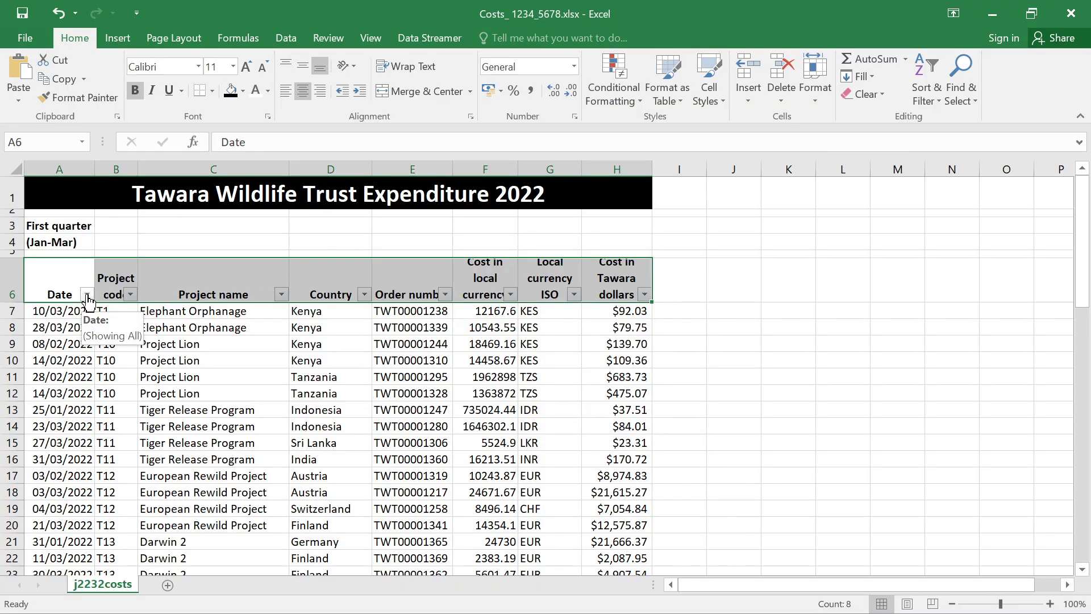
pyautogui.click(87, 294)
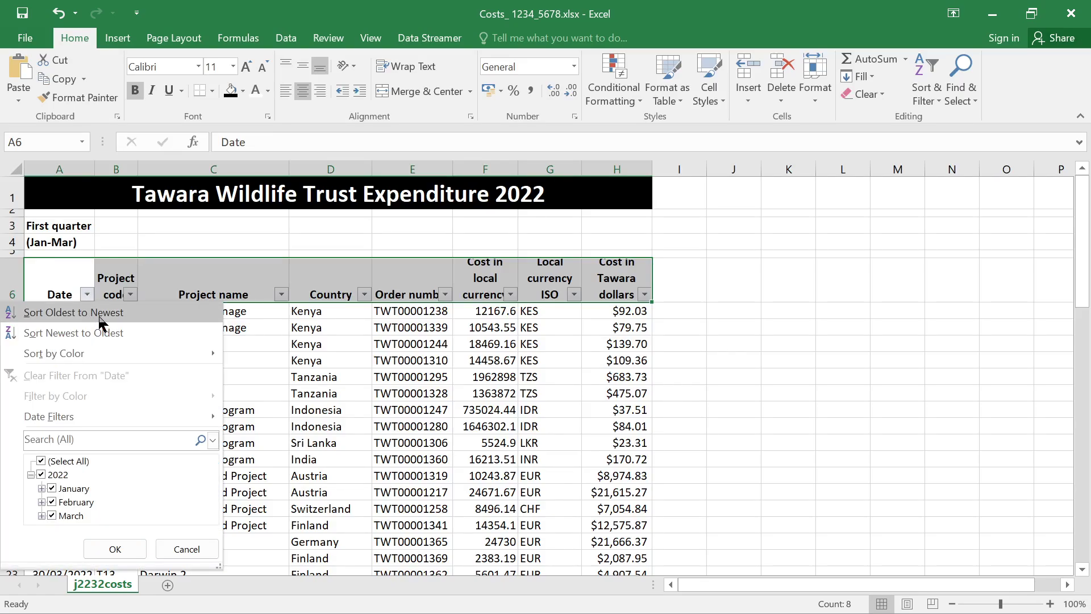
pyautogui.click(101, 322)
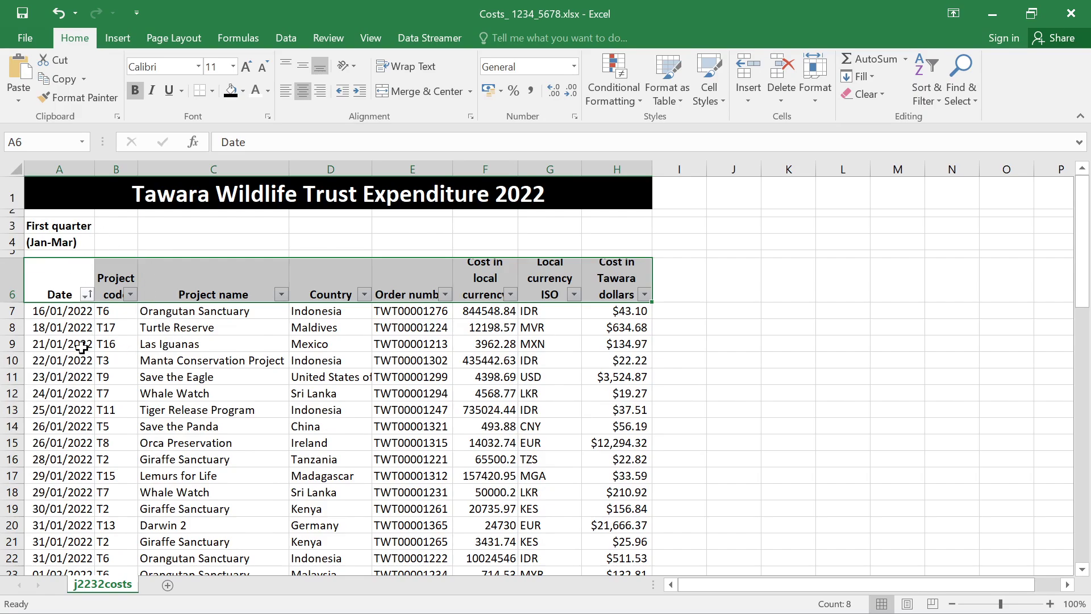
pyautogui.scroll(-9, 57, 341)
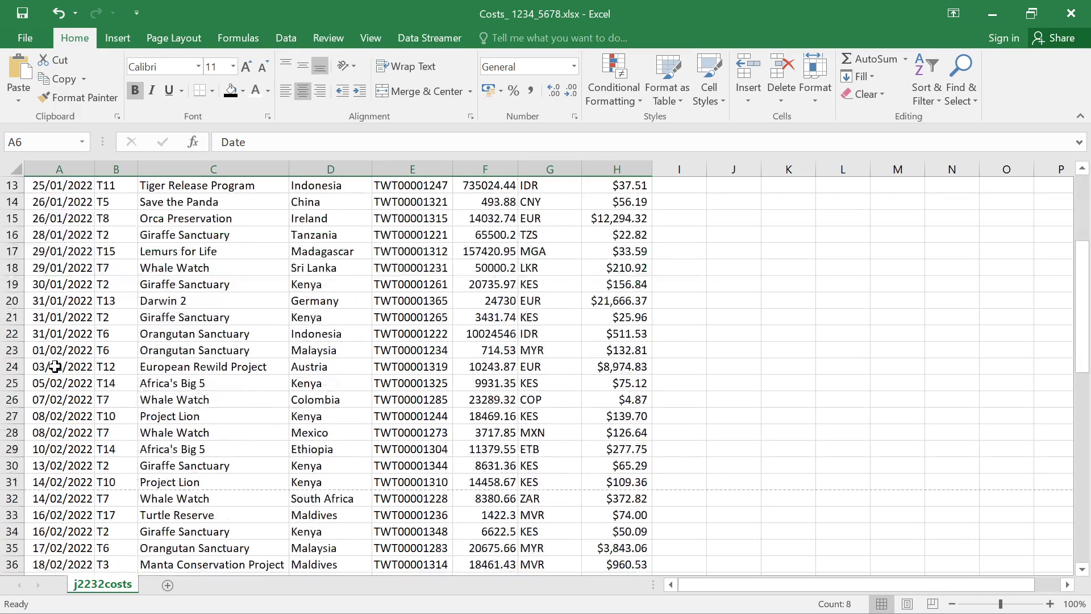
pyautogui.scroll(6, 55, 357)
pyautogui.scroll(3, 56, 357)
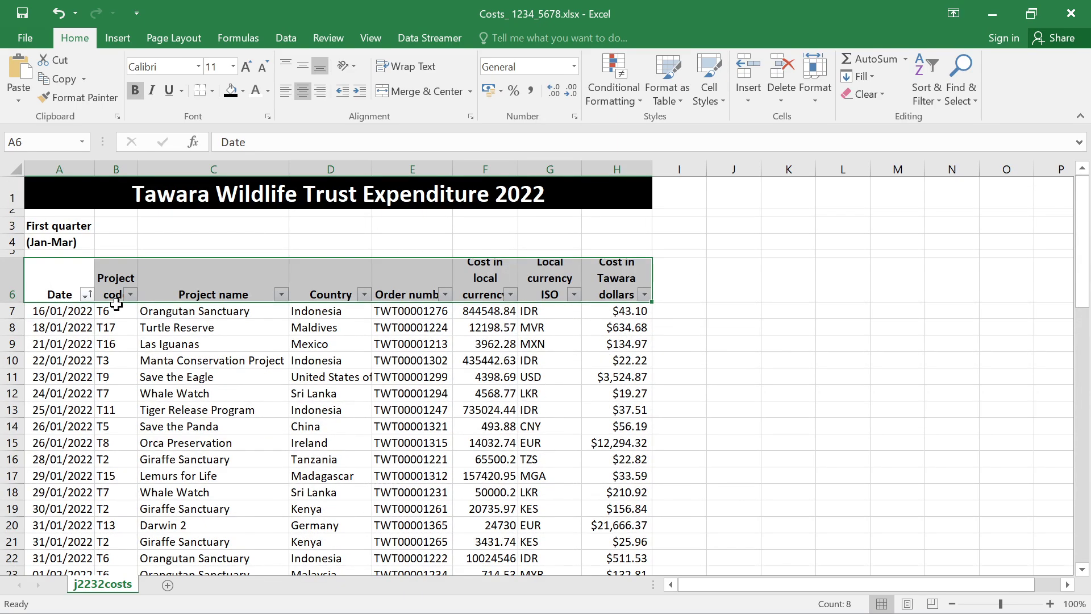
pyautogui.scroll(-3, 66, 356)
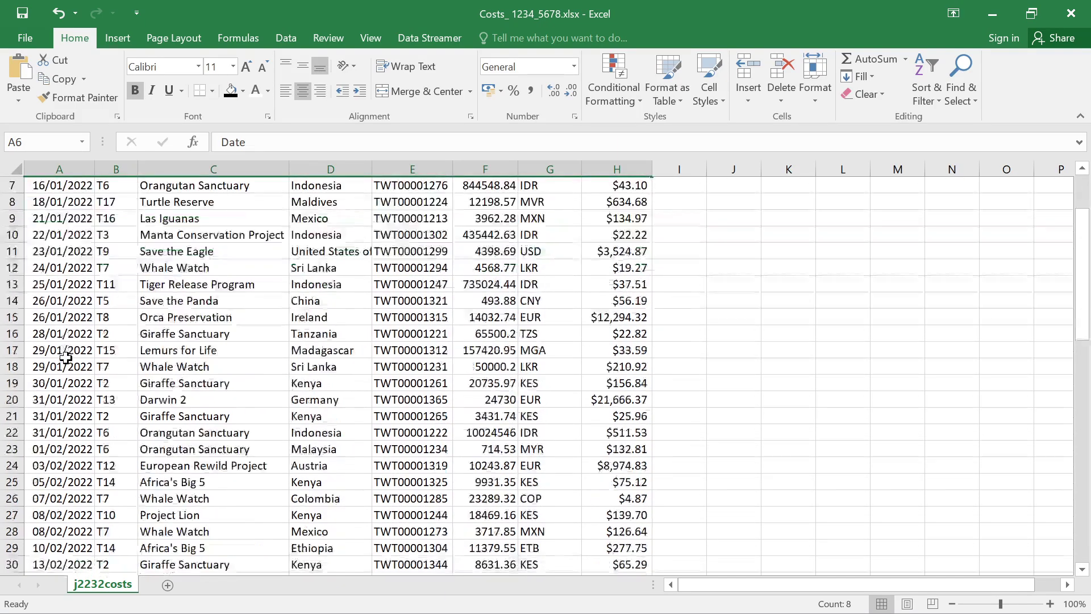
pyautogui.scroll(-8, 66, 356)
pyautogui.scroll(11, 65, 349)
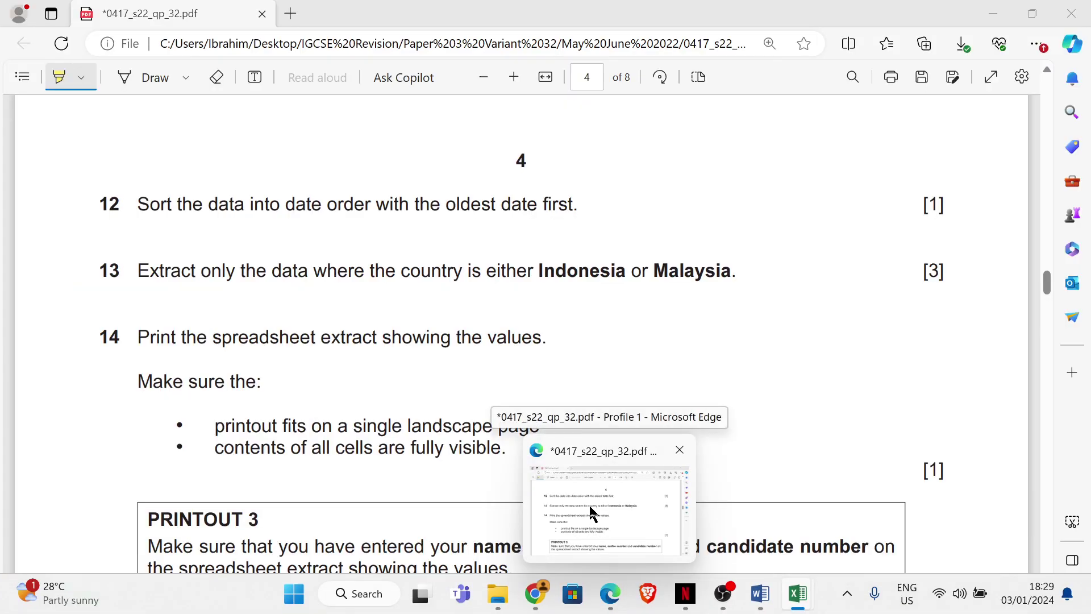
# Switch to the exam paper PDF in Edge to read question 13, and return to the Costs workbook in Excel.
pyautogui.click(590, 506)
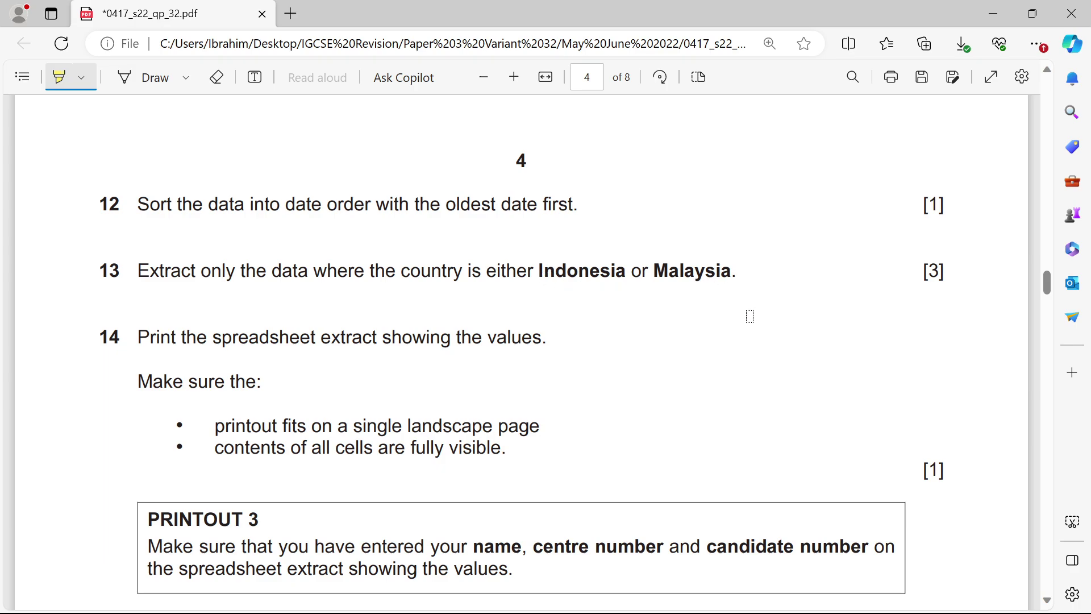
pyautogui.moveTo(797, 593)
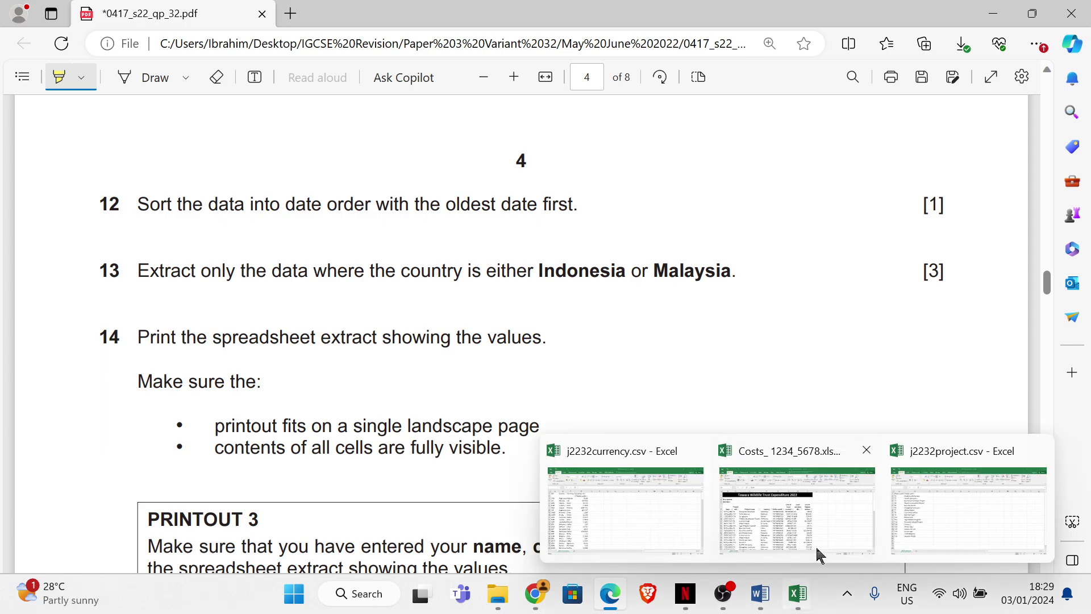
pyautogui.click(816, 555)
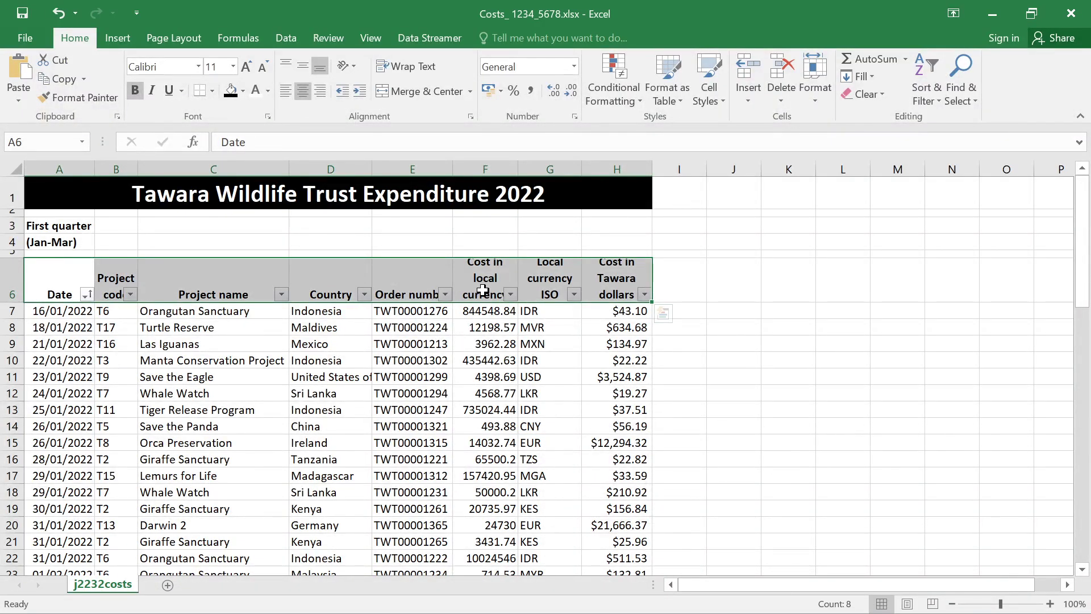
# Filter the Country column to only Indonesia and Malaysia, and check the countries in the extracted rows.
pyautogui.click(364, 295)
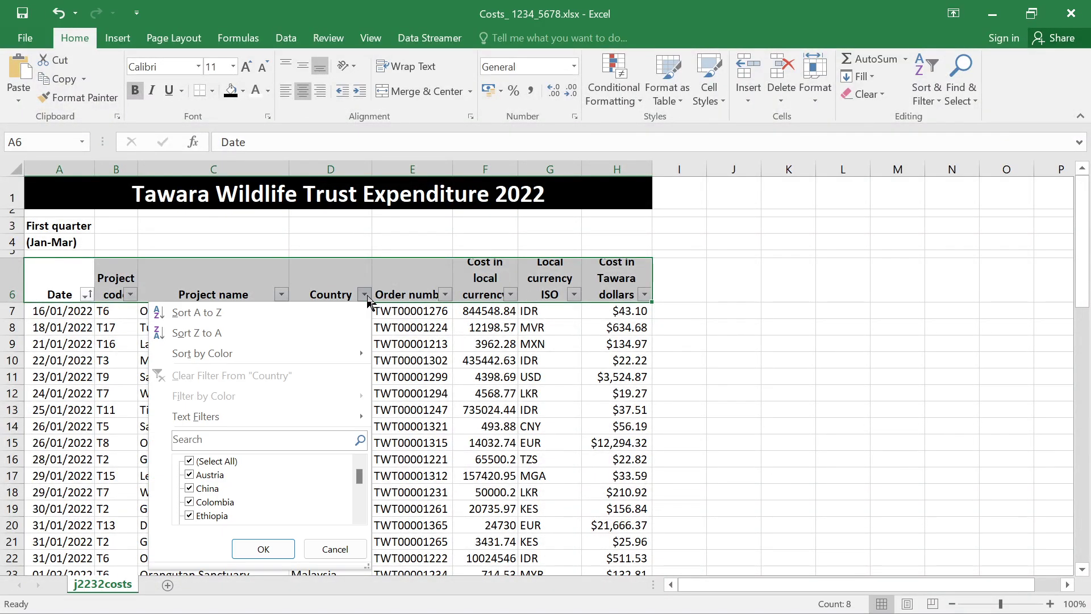
pyautogui.click(208, 463)
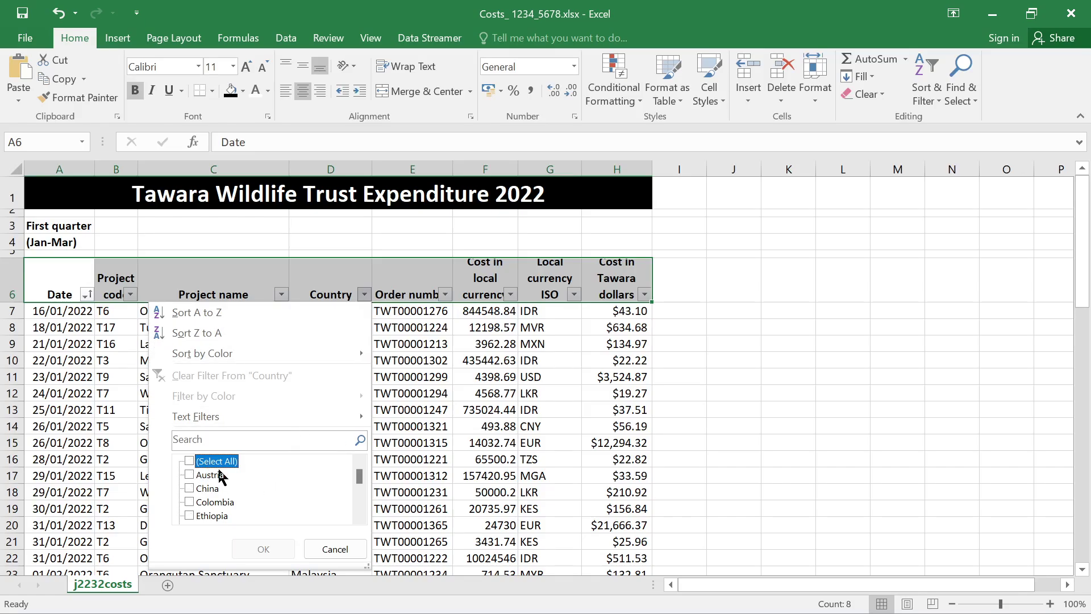
pyautogui.scroll(-3, 210, 483)
pyautogui.scroll(1, 212, 484)
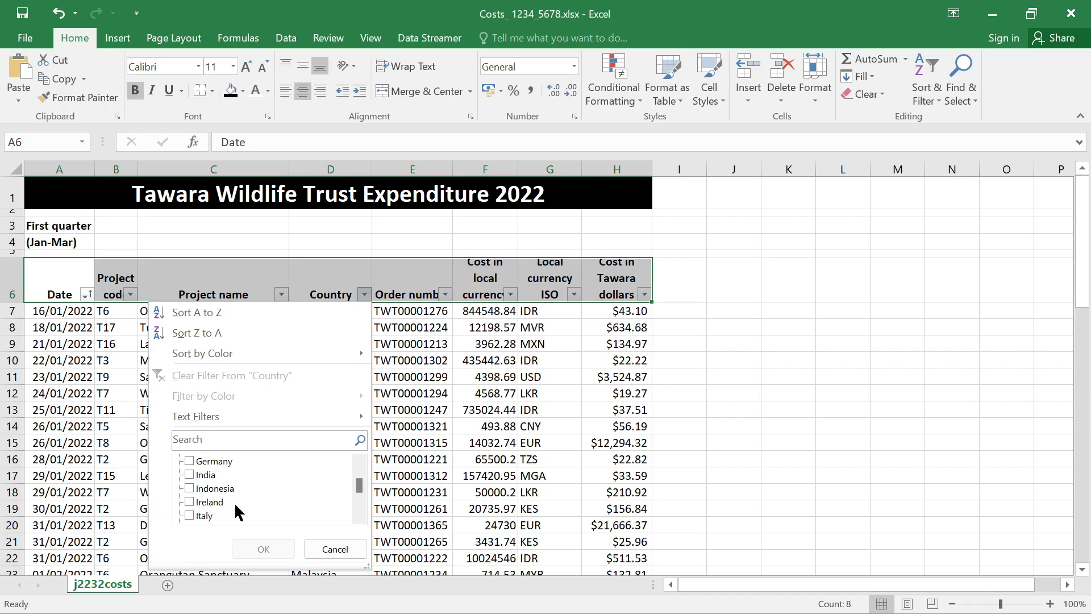
pyautogui.click(207, 489)
pyautogui.scroll(-2, 219, 489)
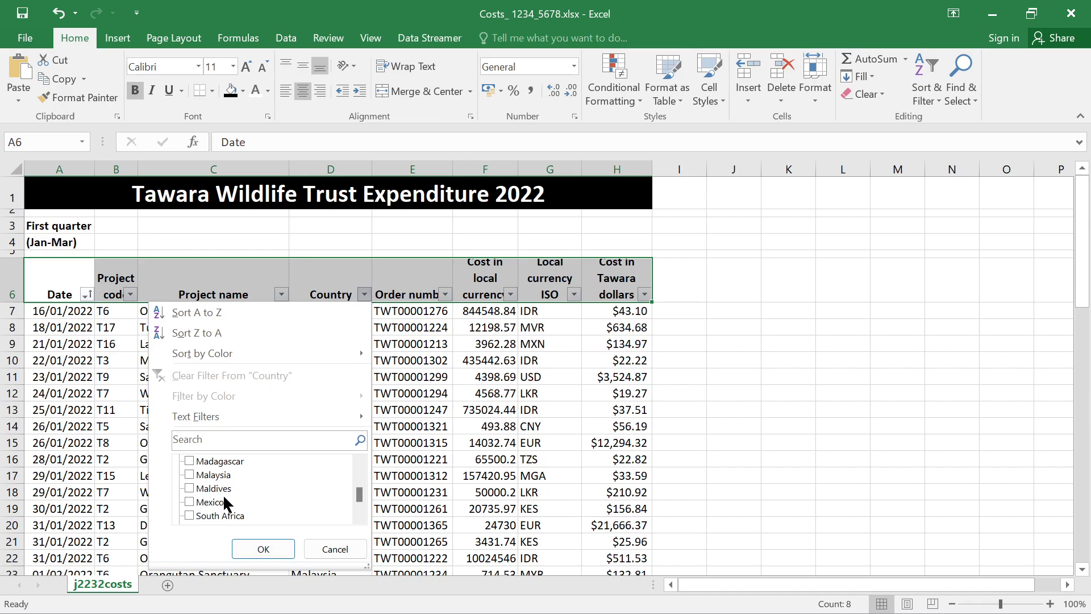
pyautogui.click(220, 477)
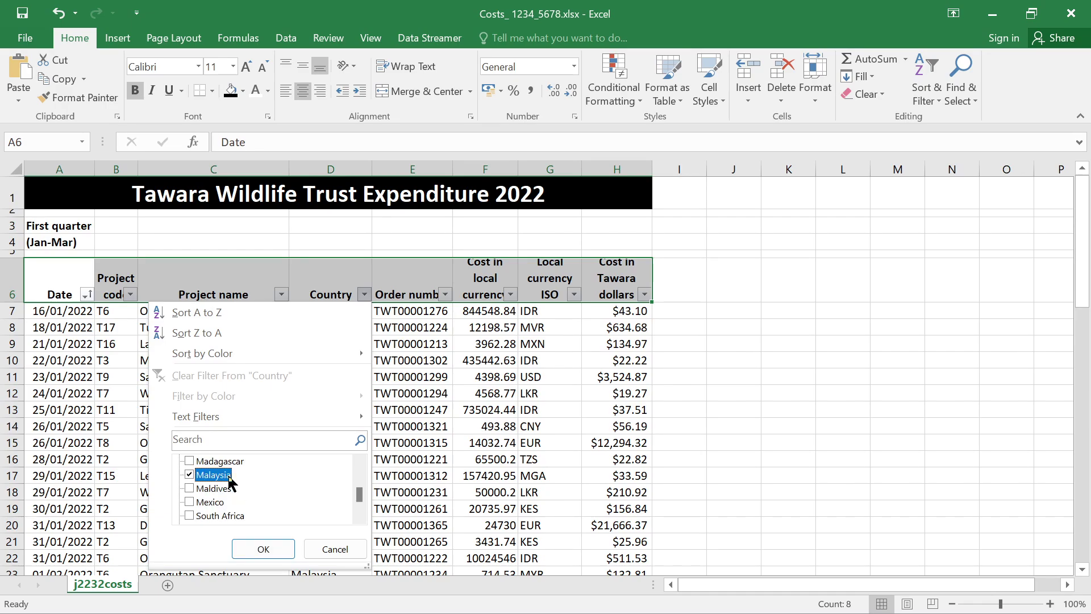
pyautogui.click(278, 550)
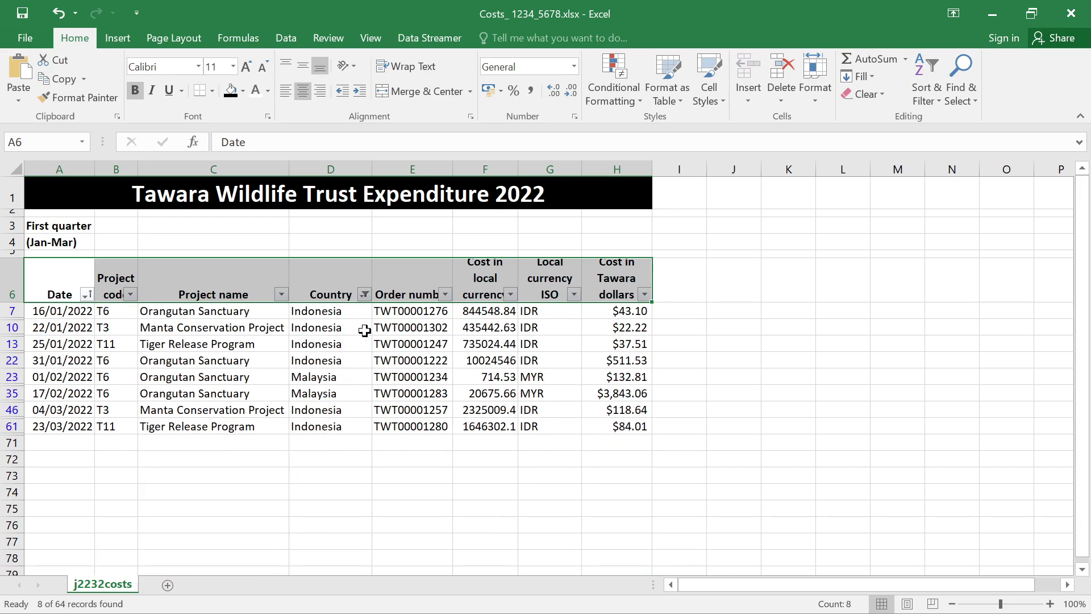
pyautogui.moveTo(329, 311); pyautogui.dragTo(324, 417)
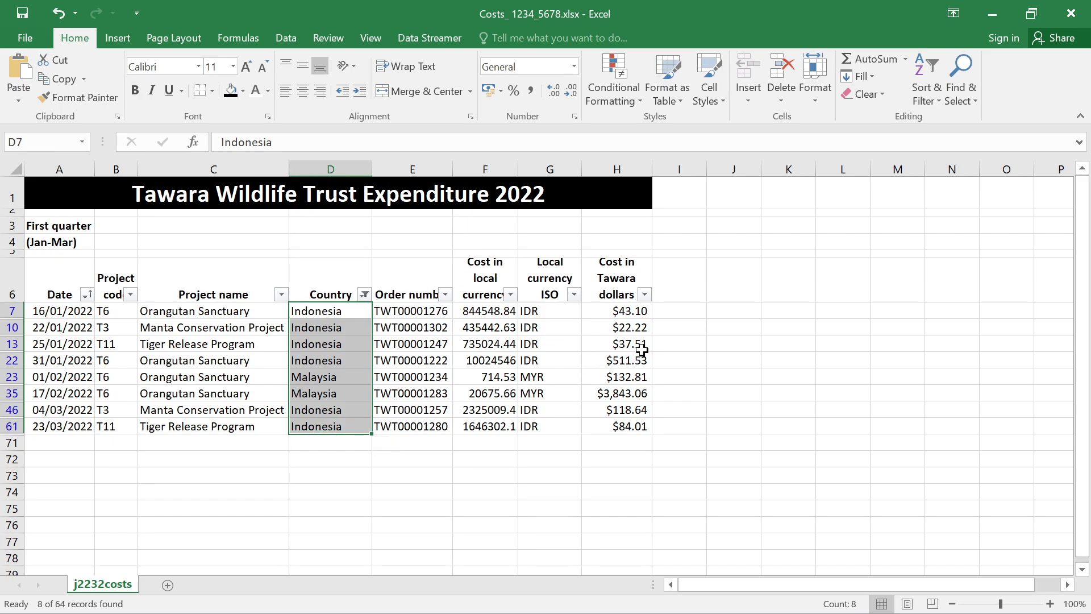
# Switch to the exam paper PDF in Edge, highlight questions 12 and 13, and read question 14's printout requirements.
pyautogui.moveTo(611, 604)
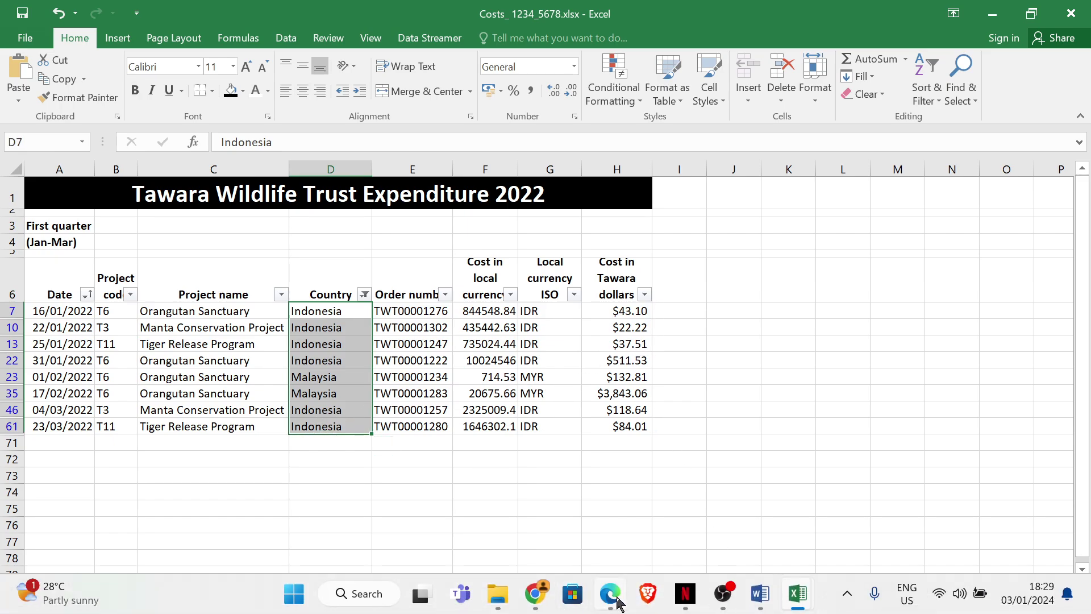
pyautogui.click(585, 540)
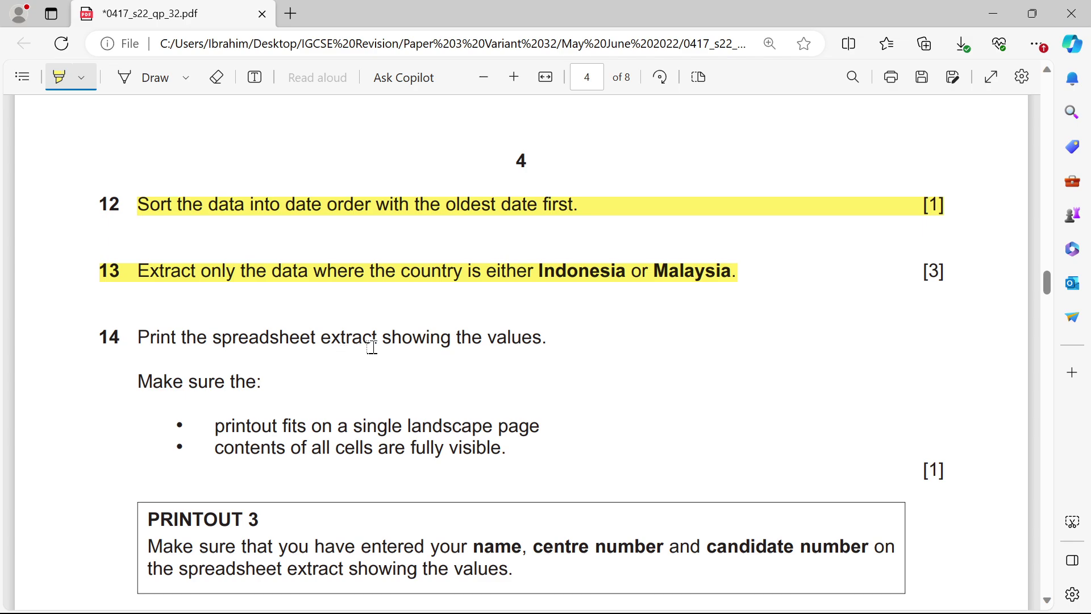
pyautogui.scroll(-1, 526, 345)
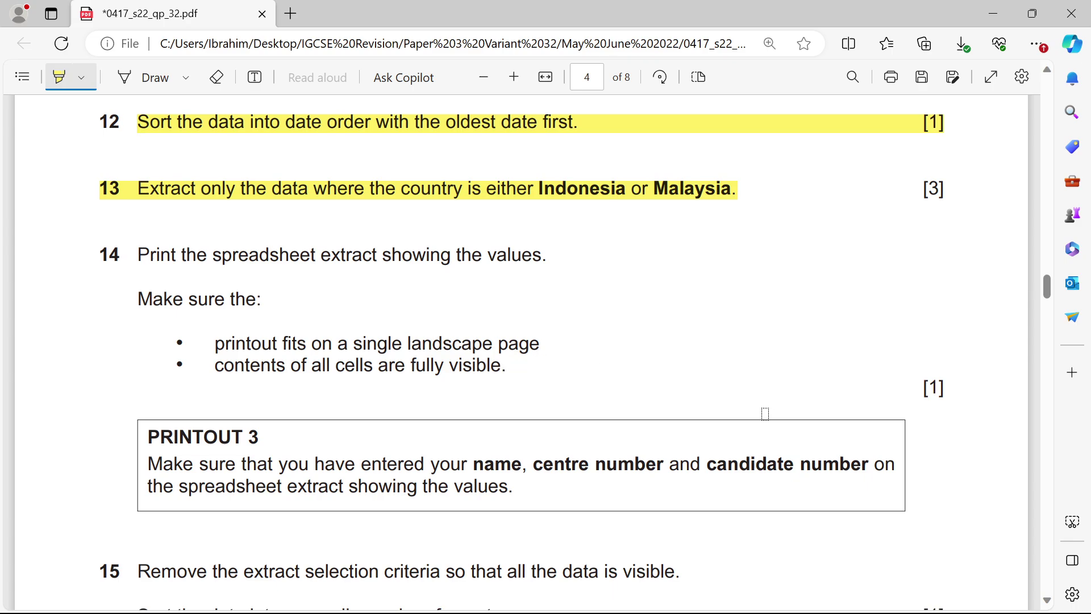
# Check the filtered Costs extract's page fit and cell contents in Excel's print preview, and return to the exam paper in Edge.
pyautogui.moveTo(797, 603)
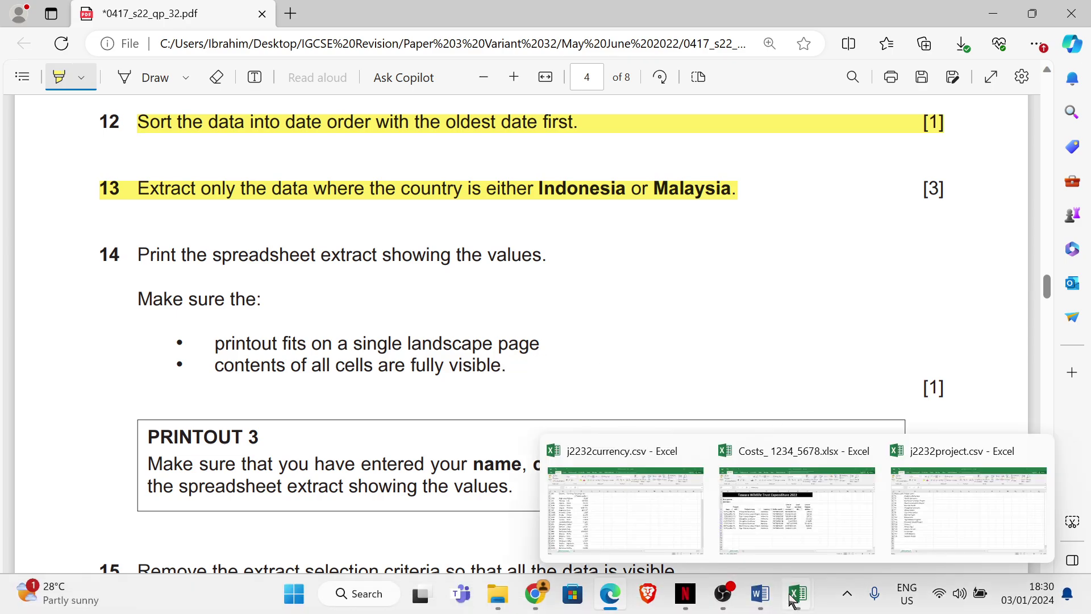
pyautogui.click(805, 531)
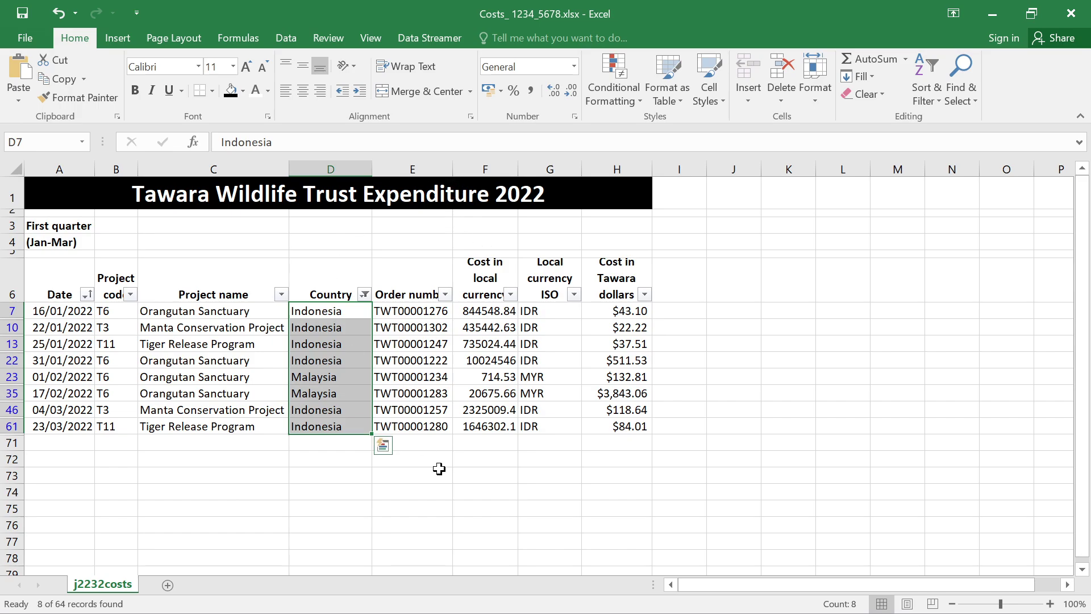
pyautogui.click(25, 38)
pyautogui.click(42, 206)
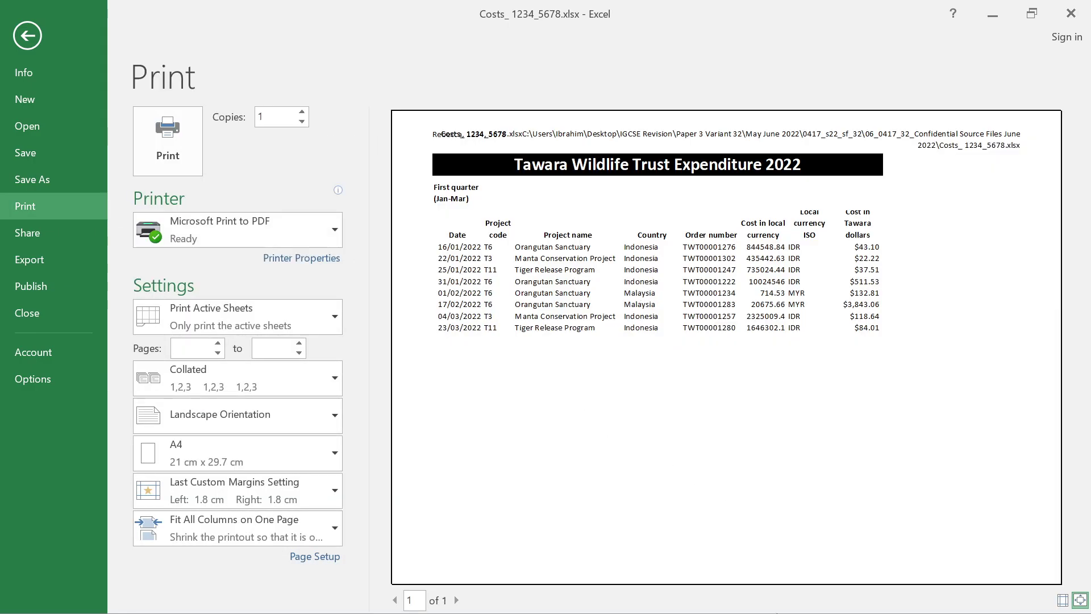
pyautogui.moveTo(571, 515)
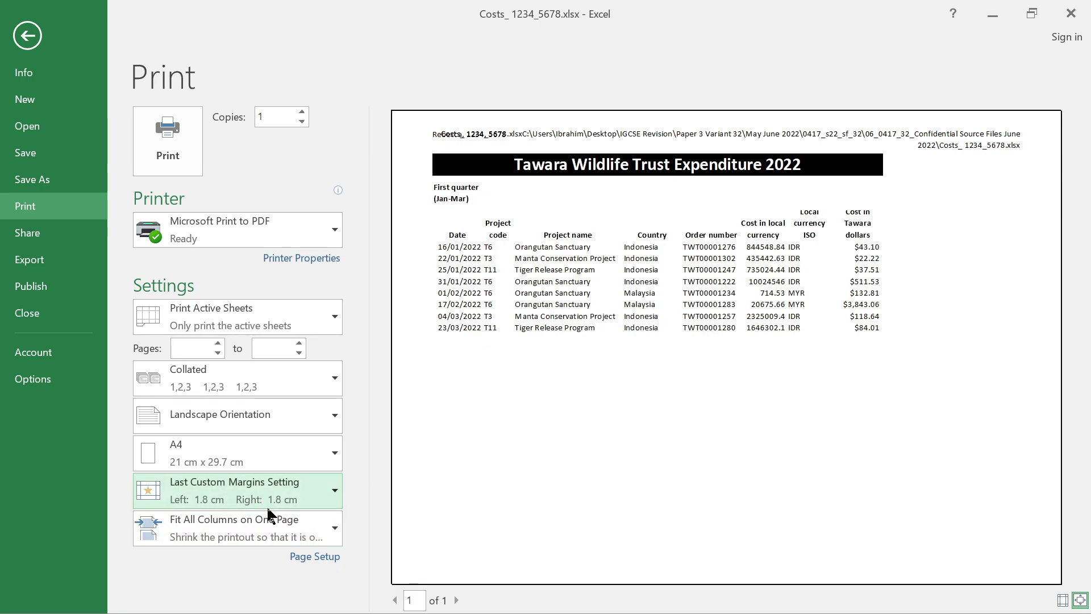
pyautogui.click(27, 35)
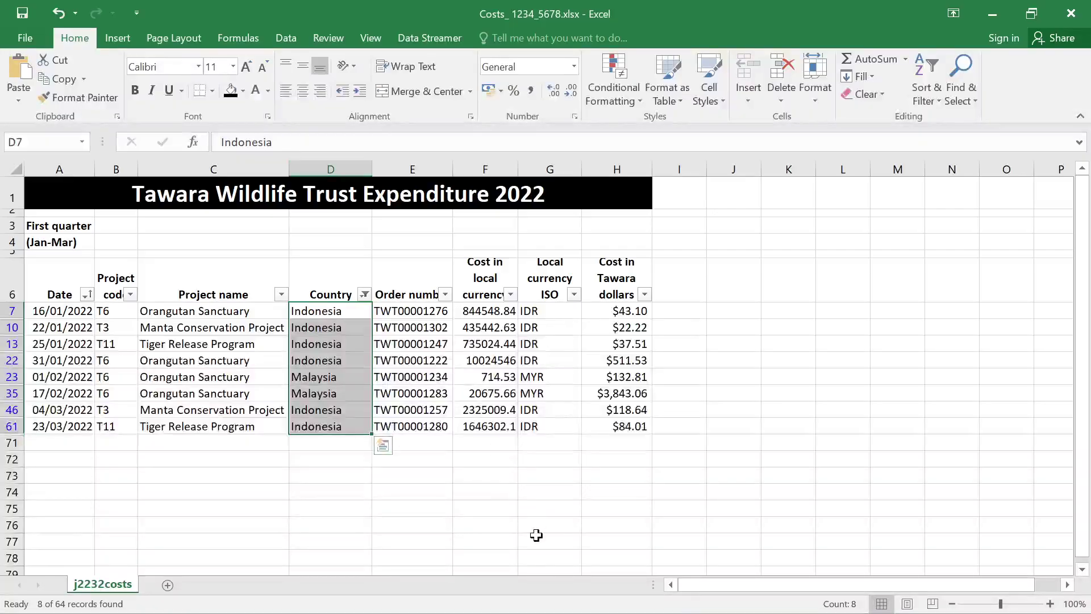
pyautogui.click(609, 602)
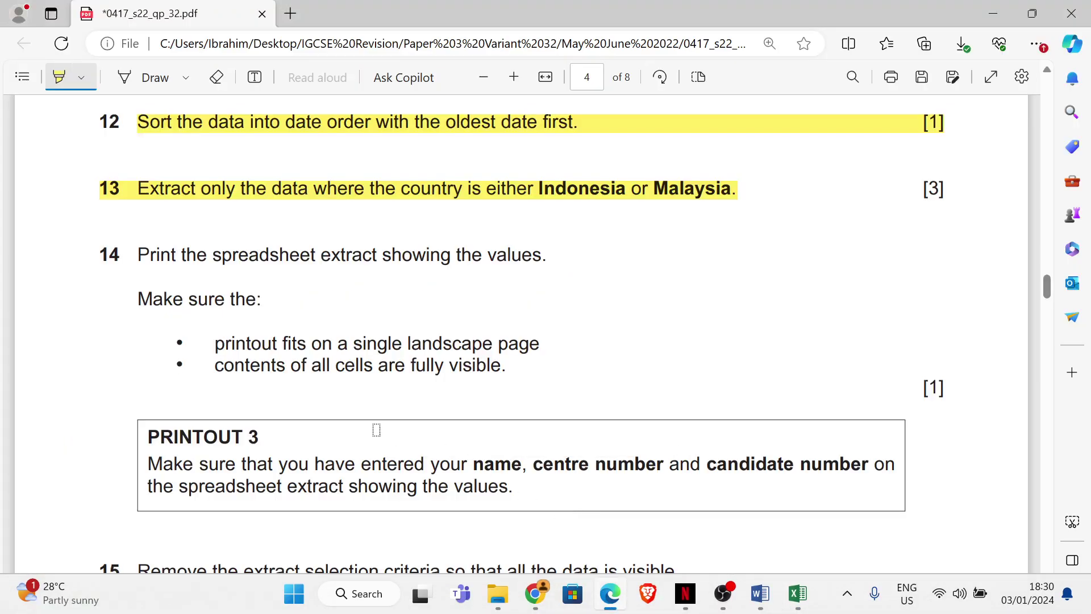
# Highlight question 14's printout requirements, read questions 15 to 17, and switch back to the Costs workbook in Excel.
pyautogui.moveTo(135, 254)
pyautogui.mouseDown()
pyautogui.moveTo(555, 369)
pyautogui.moveTo(505, 367)
pyautogui.mouseUp()
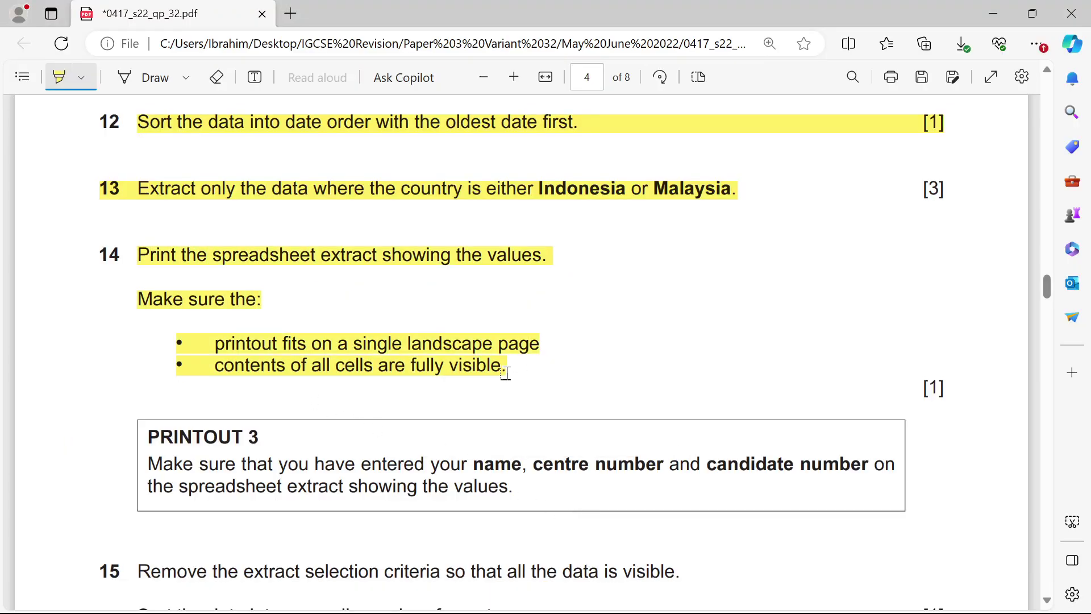
pyautogui.scroll(-5, 471, 361)
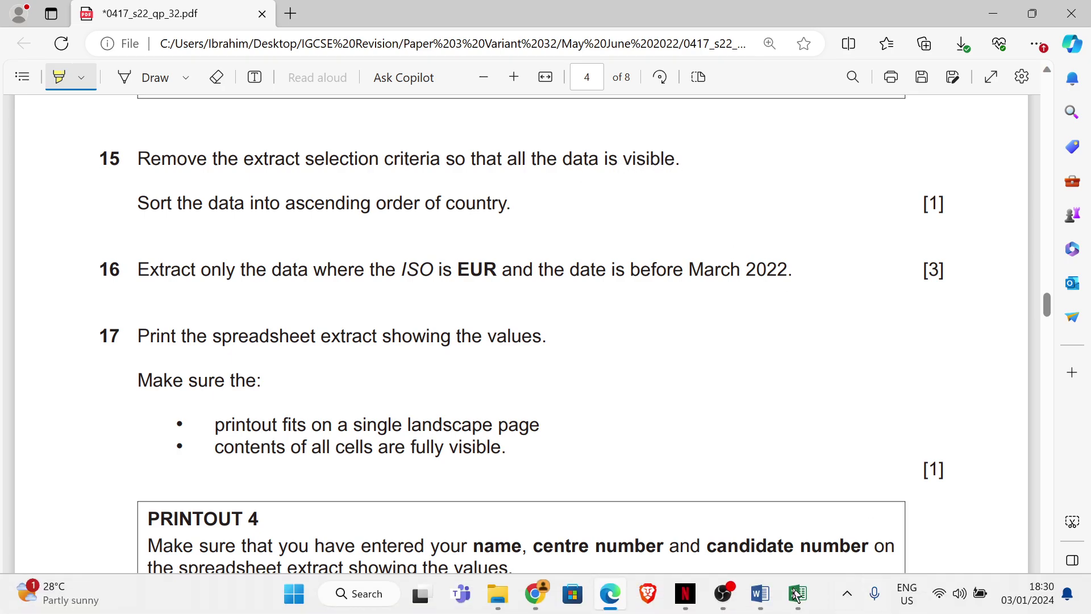
pyautogui.moveTo(797, 593)
pyautogui.click(801, 535)
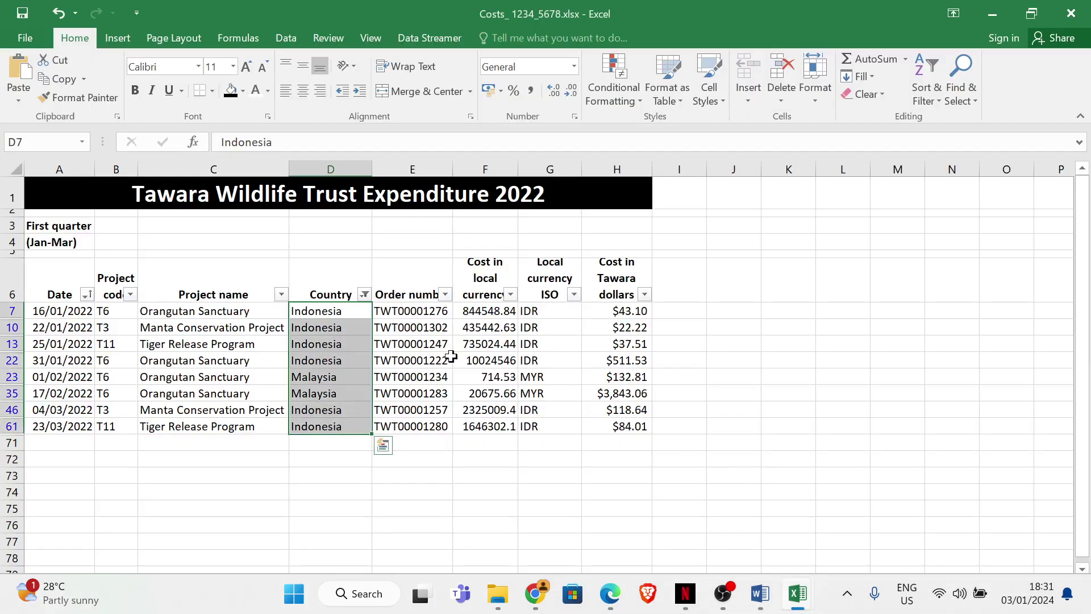
# Remove the Country filter by selecting all countries, and look through the full list of records.
pyautogui.click(362, 294)
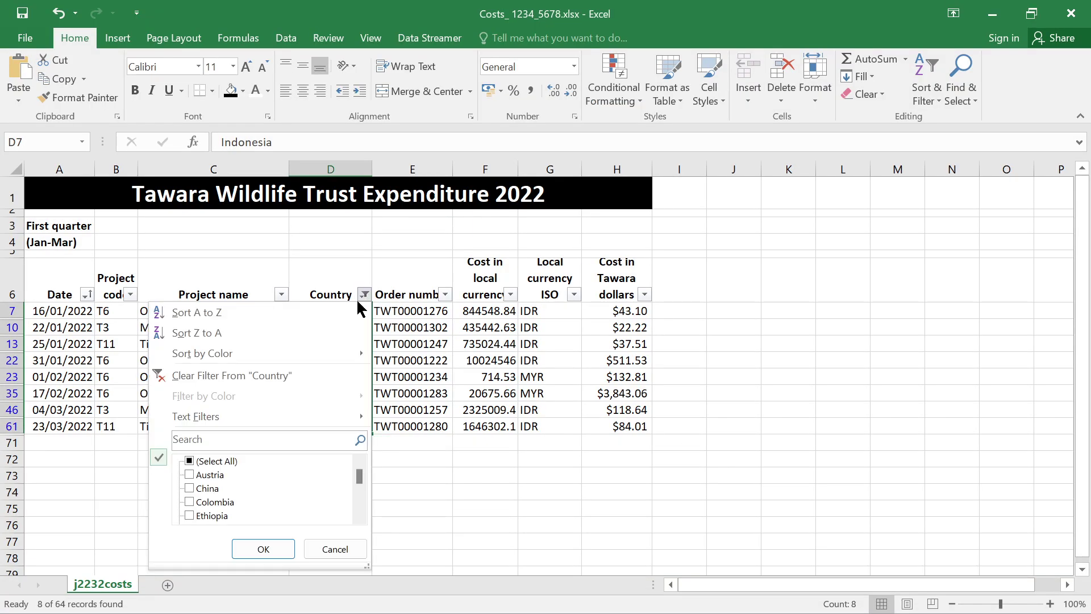
pyautogui.click(217, 462)
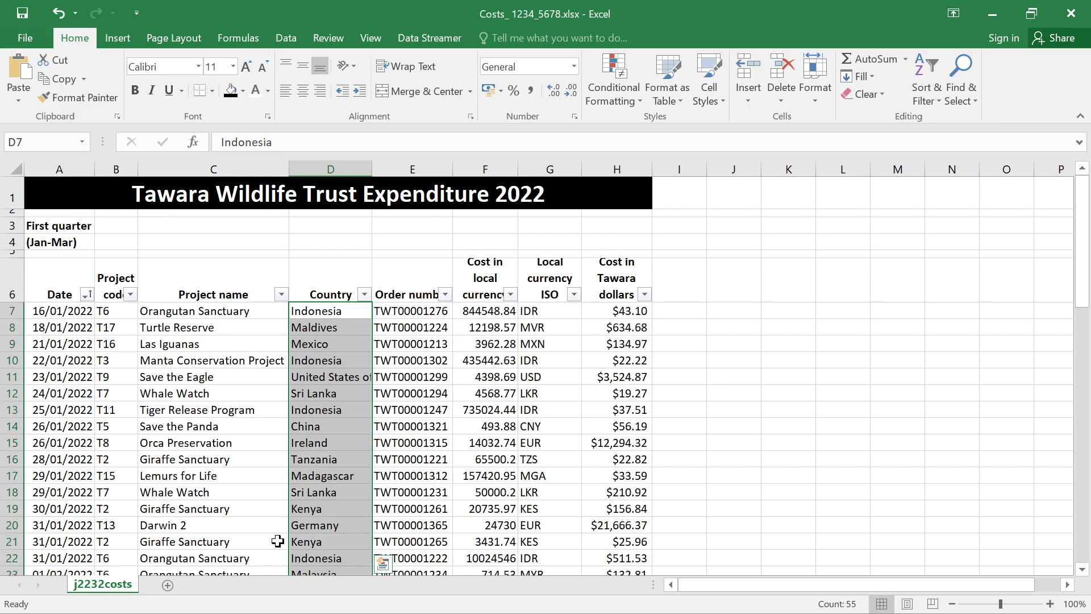
pyautogui.scroll(-10, 443, 446)
pyautogui.scroll(12, 443, 446)
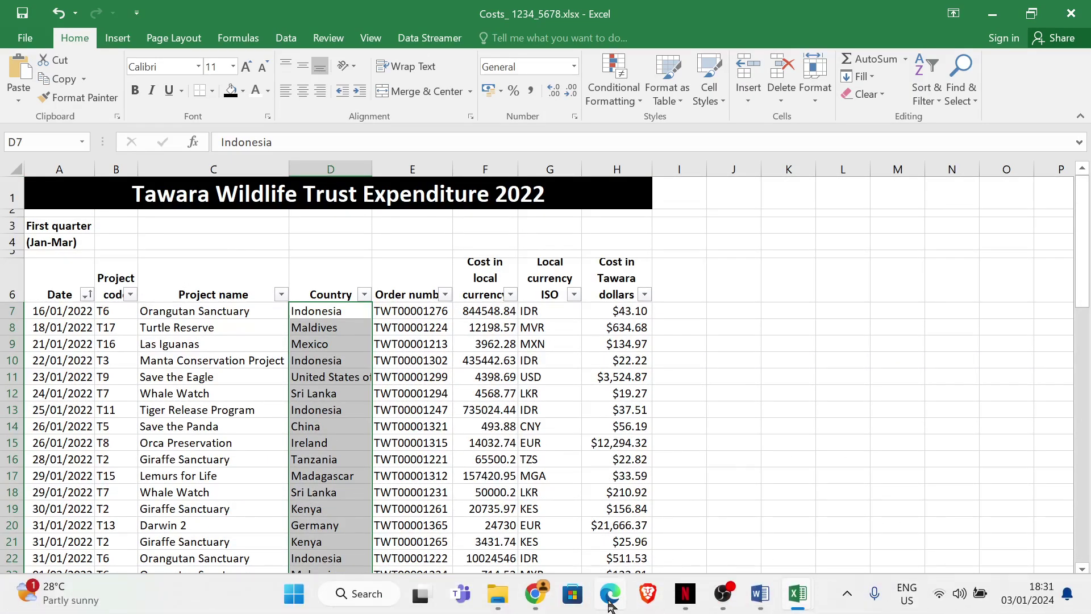
# Recheck question 15 in the exam paper in Edge, and sort the Costs data by Country from A to Z in Excel.
pyautogui.moveTo(610, 593)
pyautogui.click(608, 511)
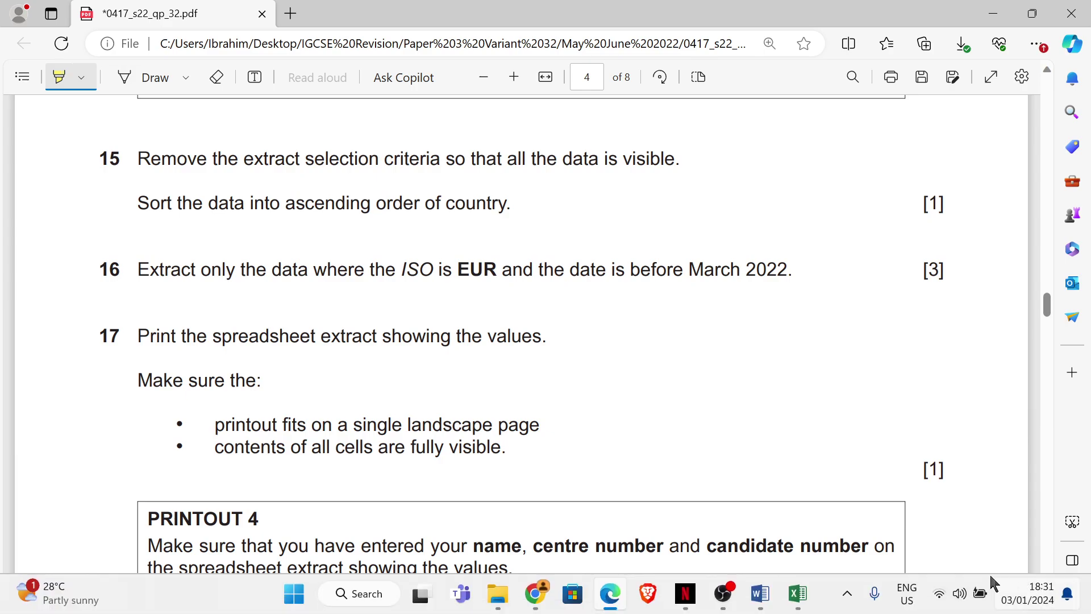
pyautogui.moveTo(811, 606)
pyautogui.click(796, 537)
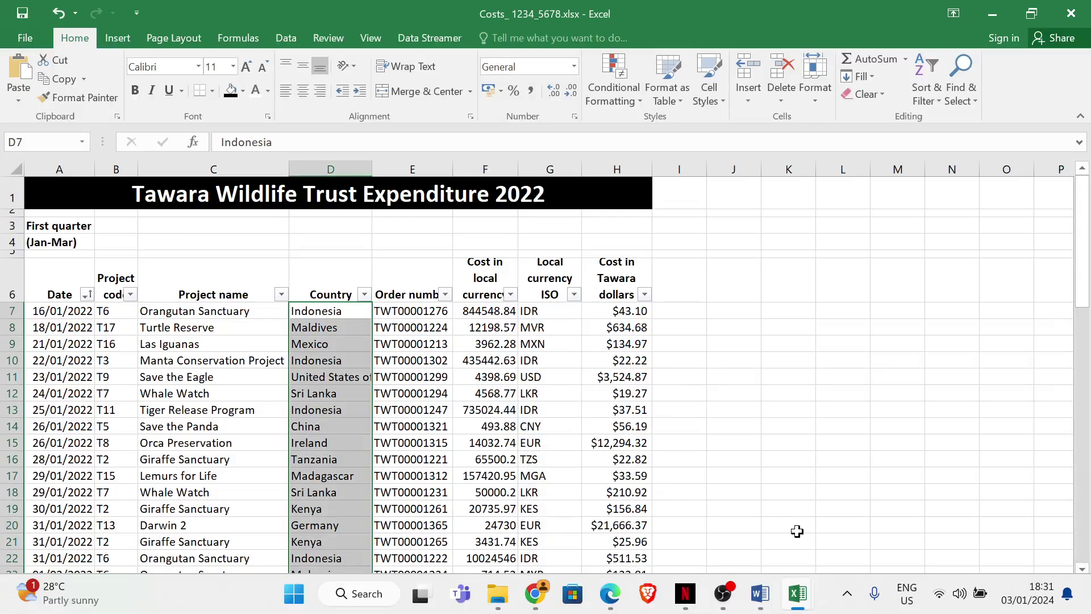
pyautogui.click(364, 295)
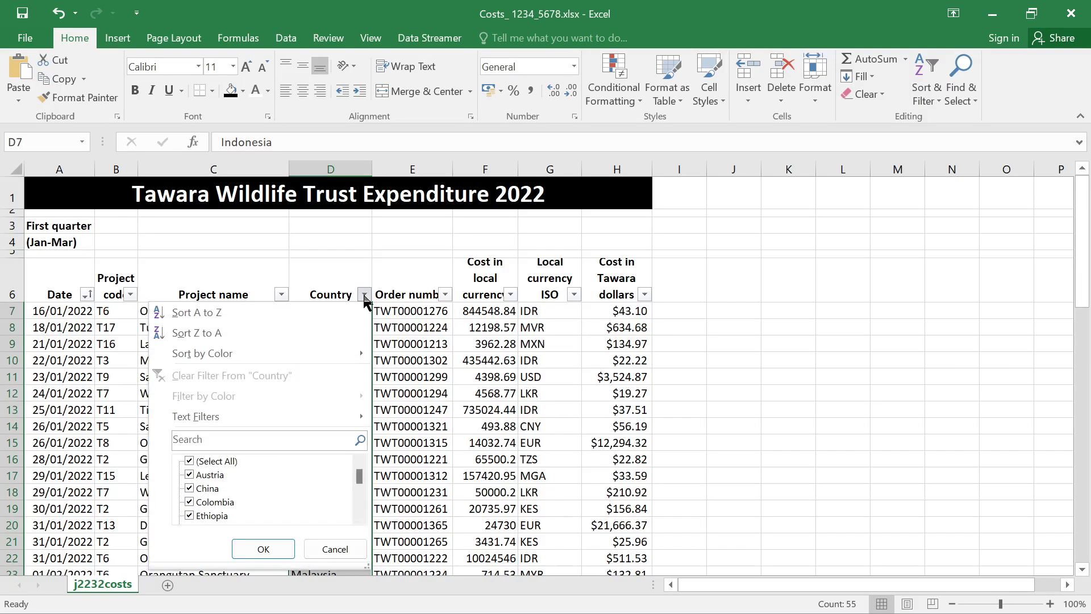
pyautogui.click(243, 314)
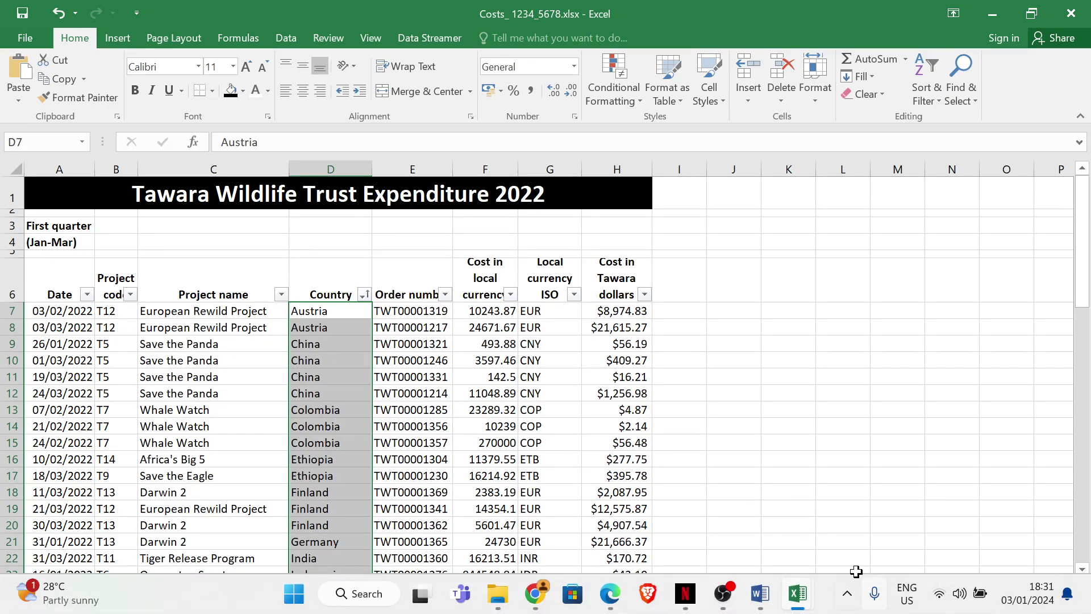
# Switch to the exam paper in Edge, highlight "ISO is EUR" in question 16, and return to the Costs workbook in Excel.
pyautogui.moveTo(610, 607)
pyautogui.click(593, 563)
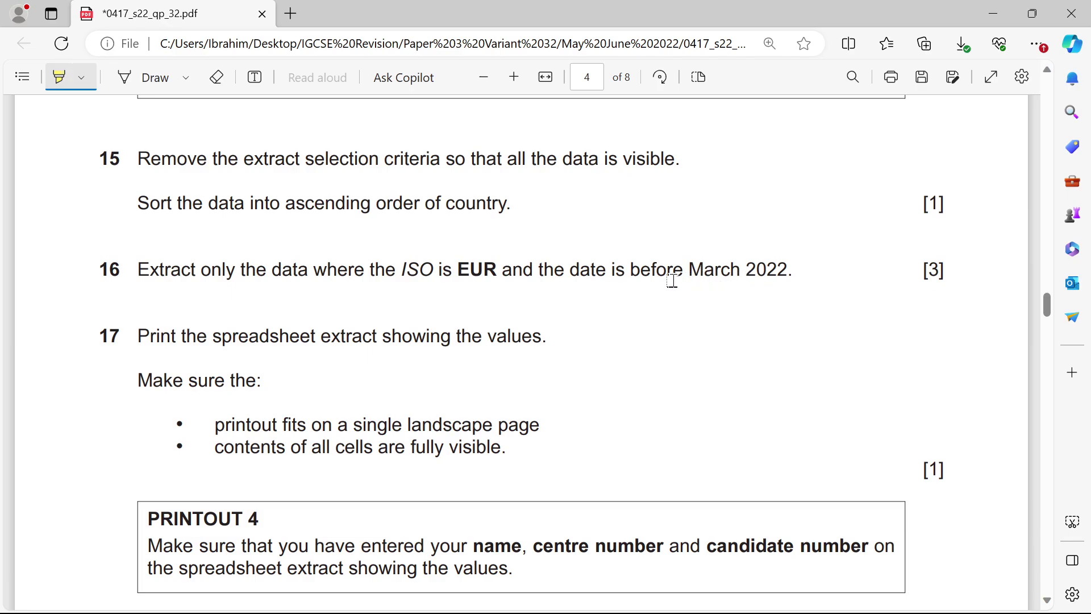
pyautogui.moveTo(397, 274); pyautogui.dragTo(496, 275)
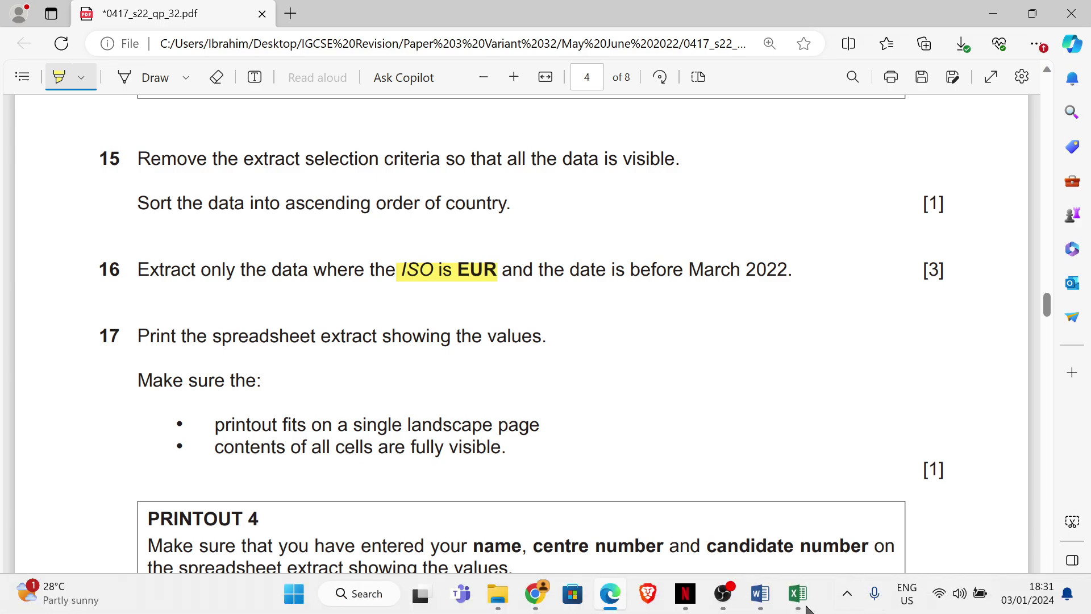
pyautogui.moveTo(802, 601)
pyautogui.click(796, 520)
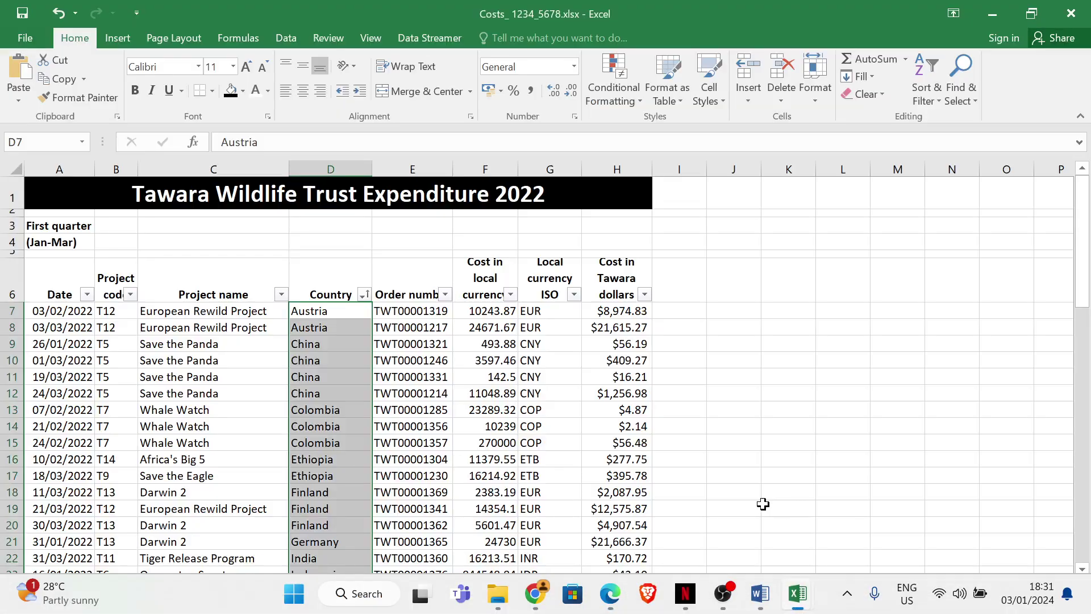
# Filter the Local currency ISO column to only EUR.
pyautogui.click(574, 295)
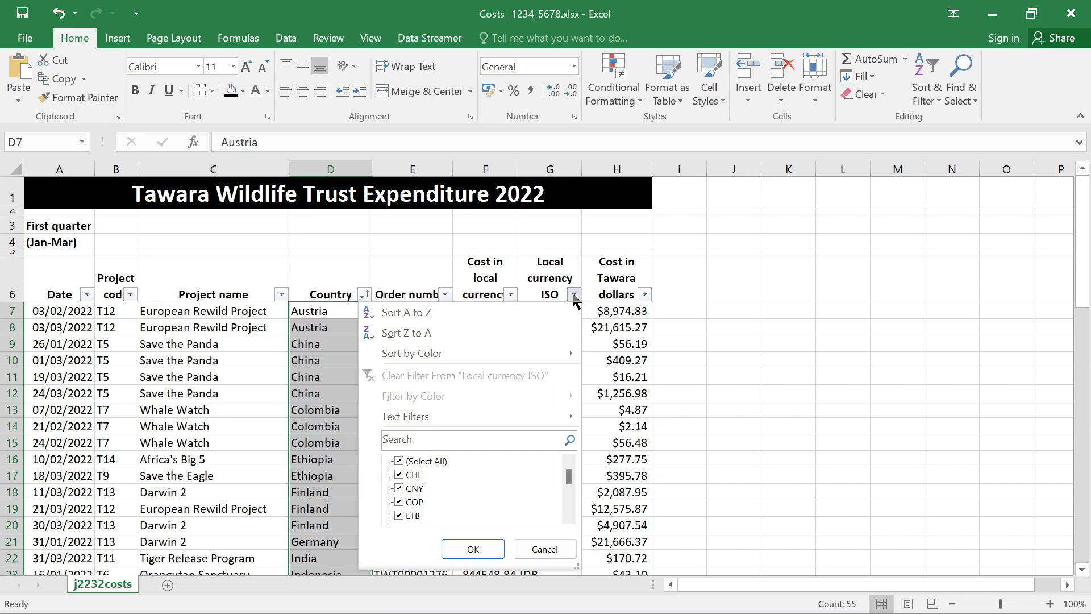
pyautogui.click(426, 461)
pyautogui.scroll(-3, 418, 503)
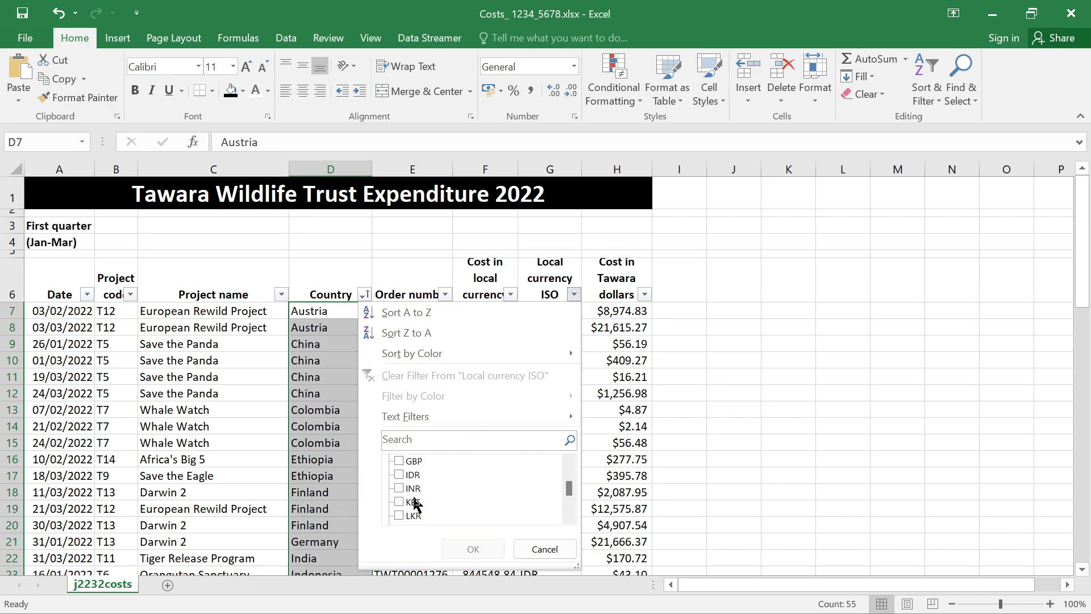
pyautogui.scroll(1, 414, 500)
pyautogui.click(413, 488)
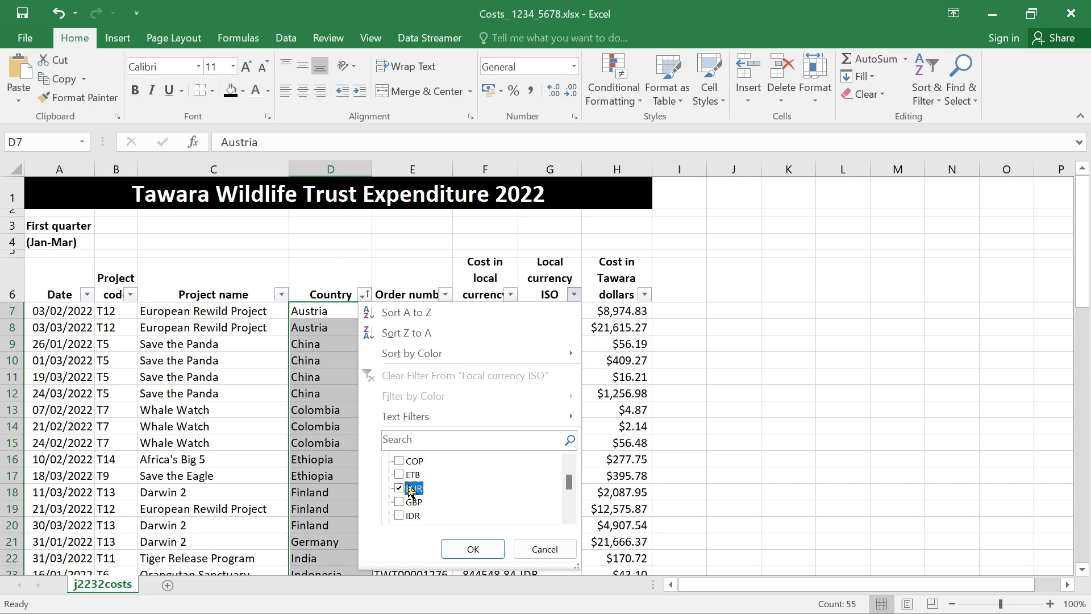
pyautogui.click(473, 549)
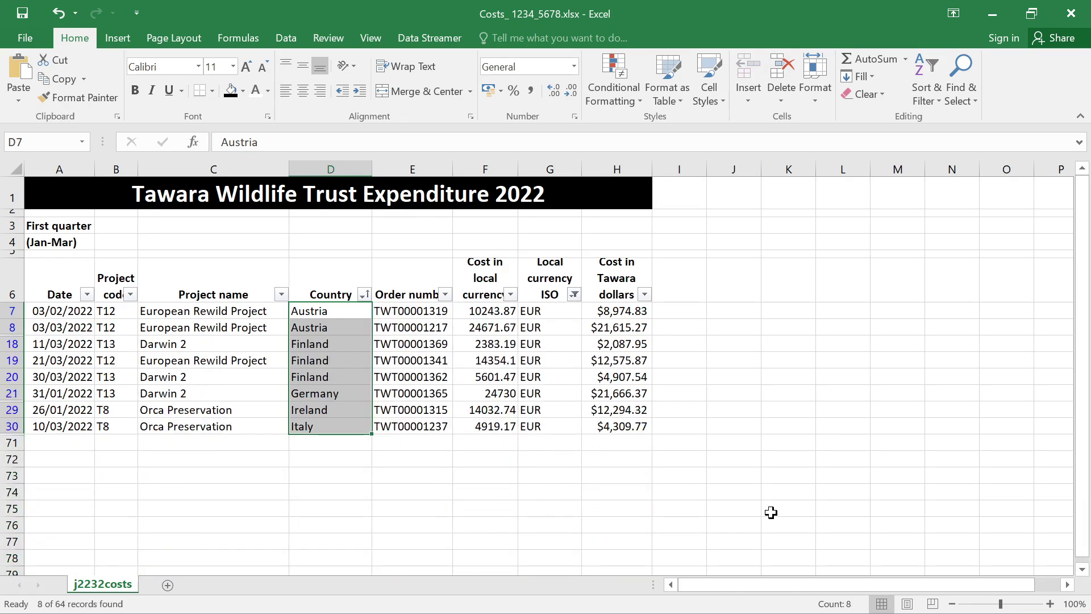
# Examine the dates of the extracted EUR records to identify those that fall in March 2022.
pyautogui.moveTo(610, 593)
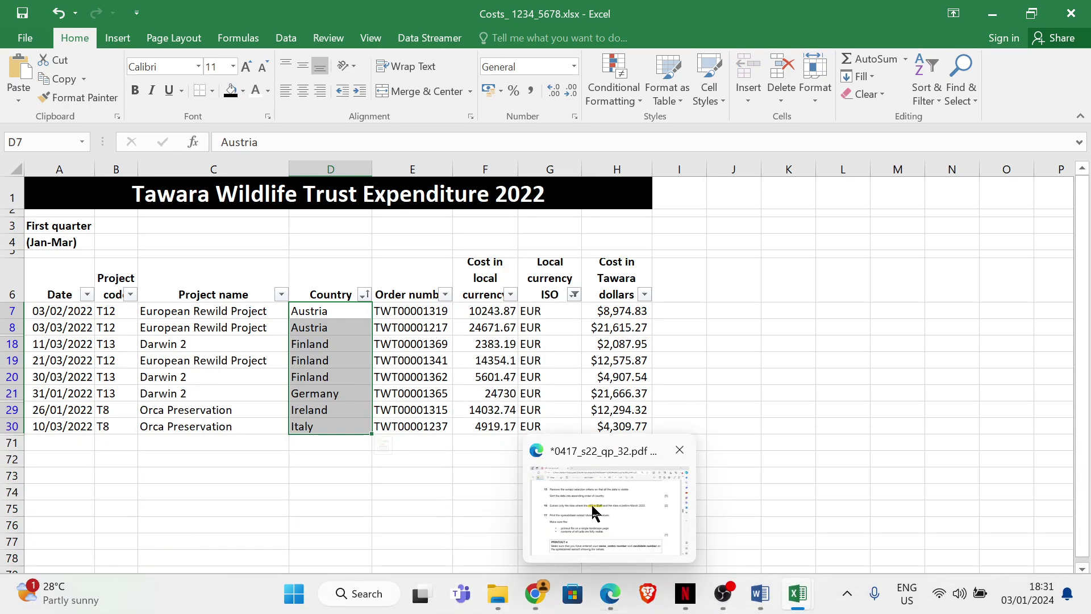
pyautogui.moveTo(591, 503)
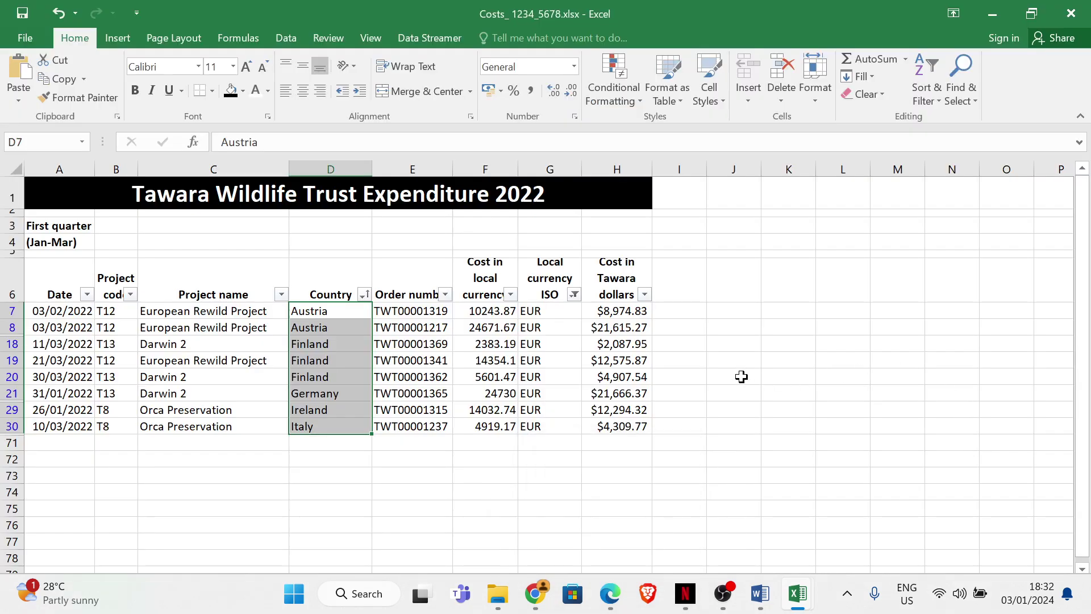
pyautogui.click(71, 427)
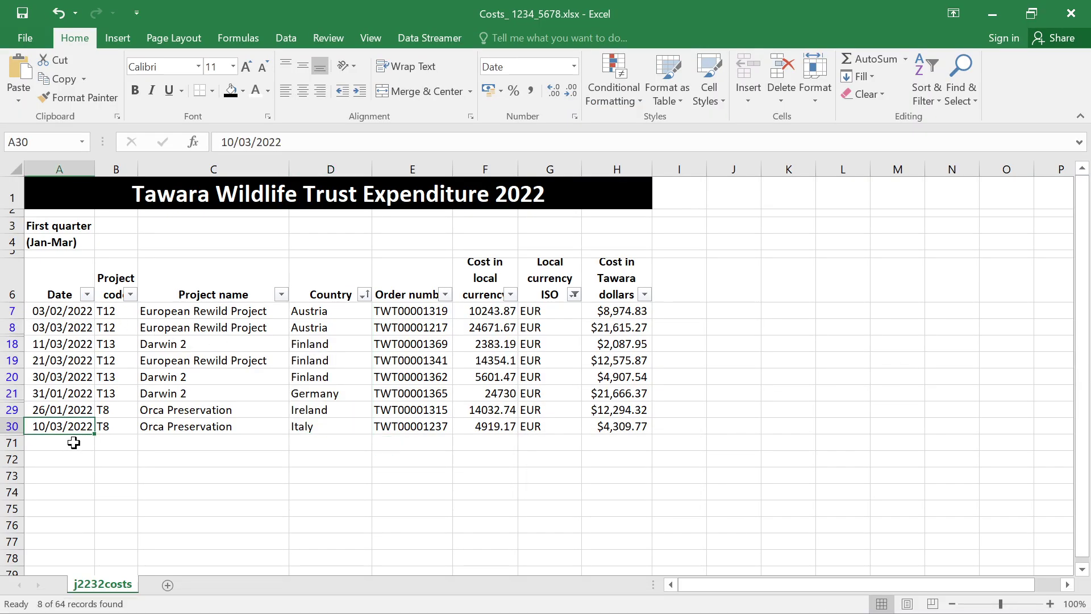
pyautogui.click(7, 327)
pyautogui.click(11, 344)
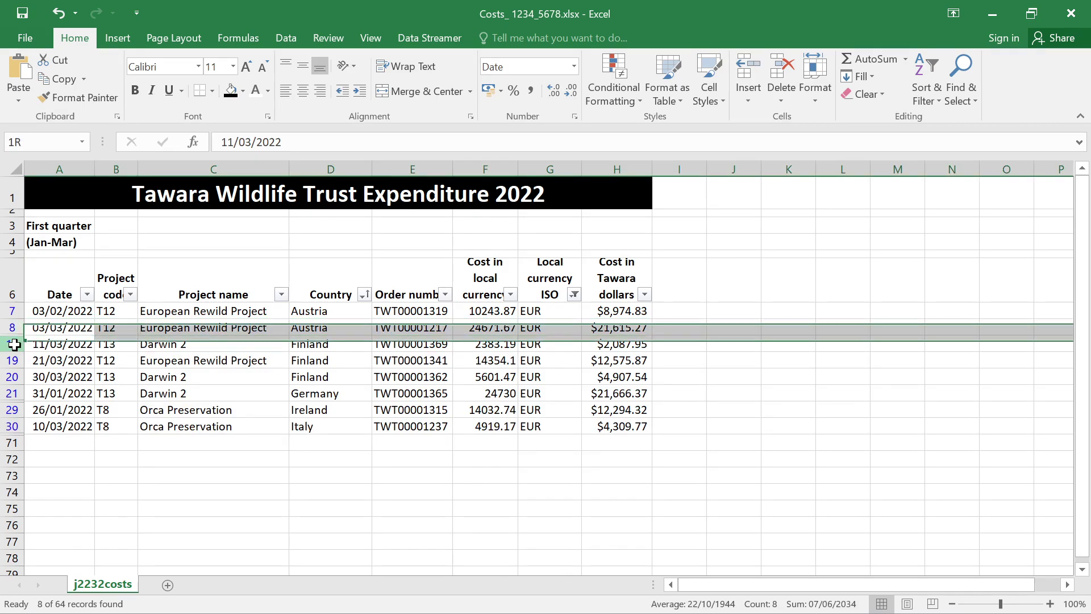
pyautogui.click(16, 359)
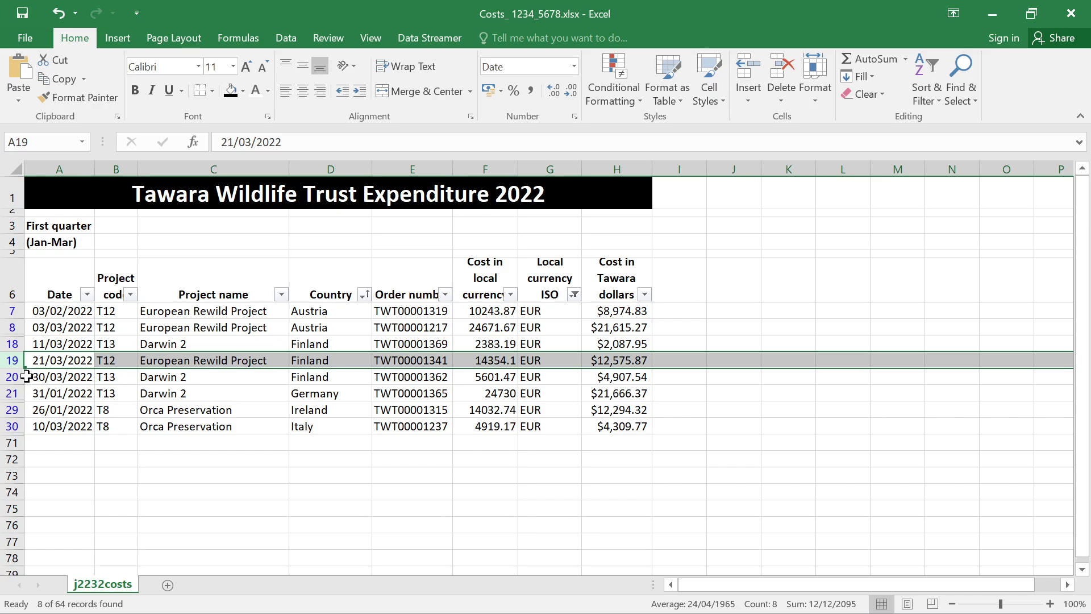
pyautogui.click(25, 380)
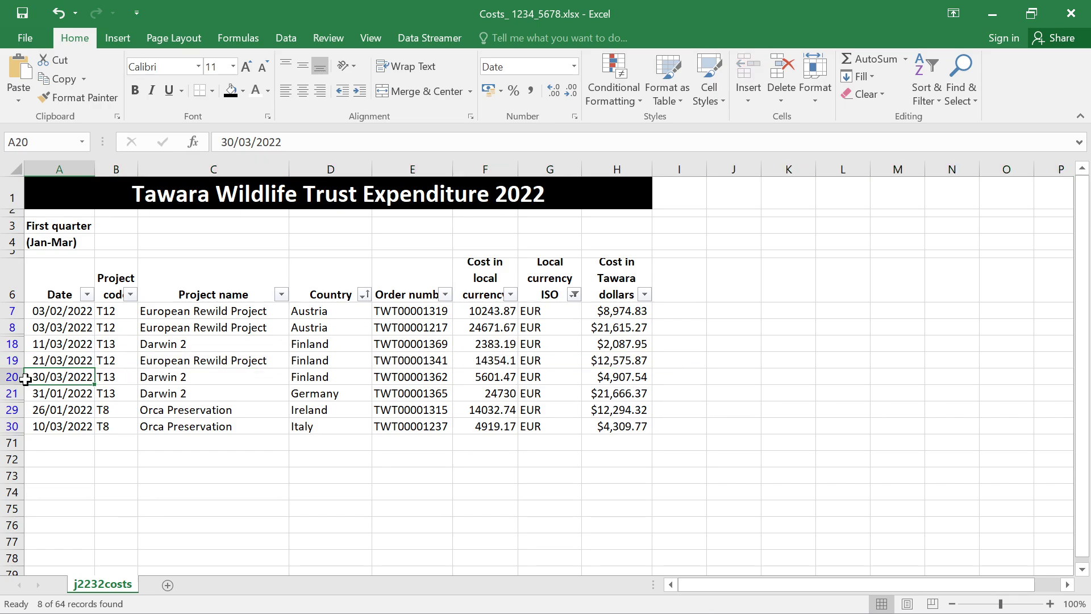
pyautogui.click(44, 426)
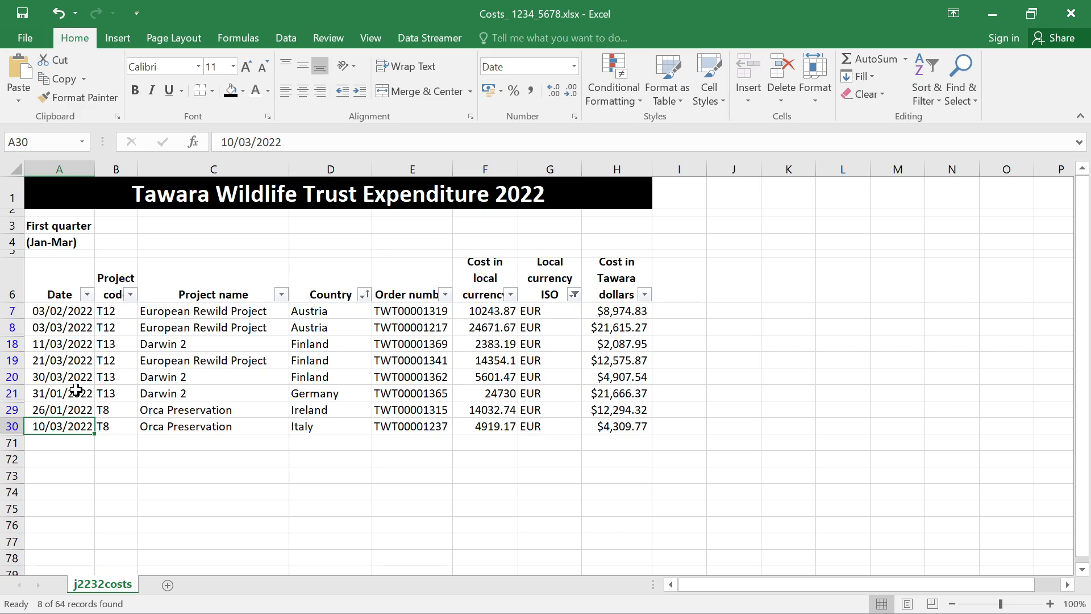
# Filter the Date column to exclude March 2022, keeping January and February.
pyautogui.click(86, 295)
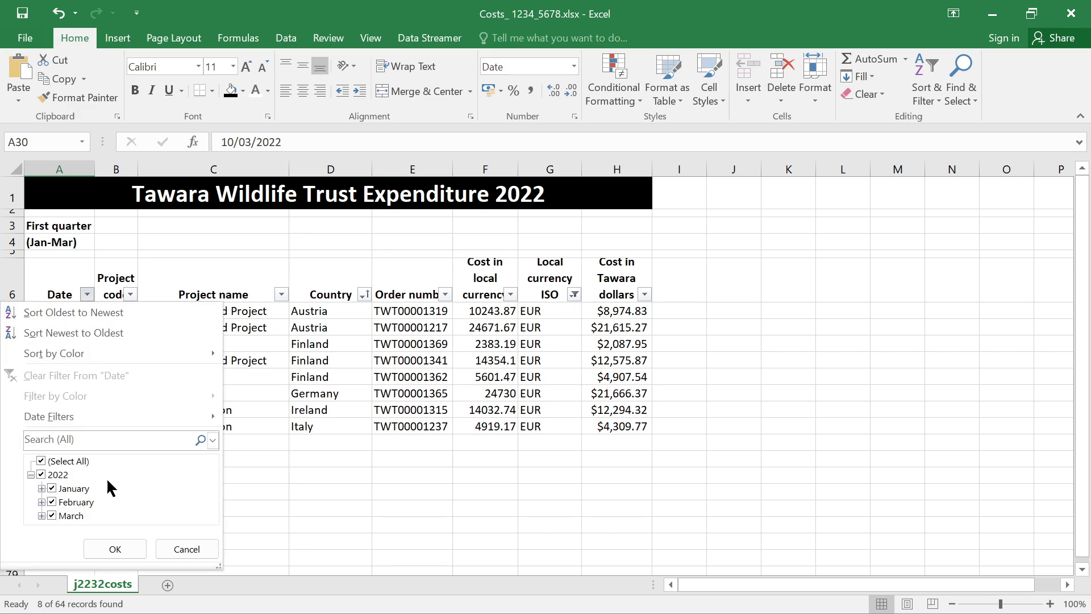
pyautogui.click(68, 516)
pyautogui.click(126, 548)
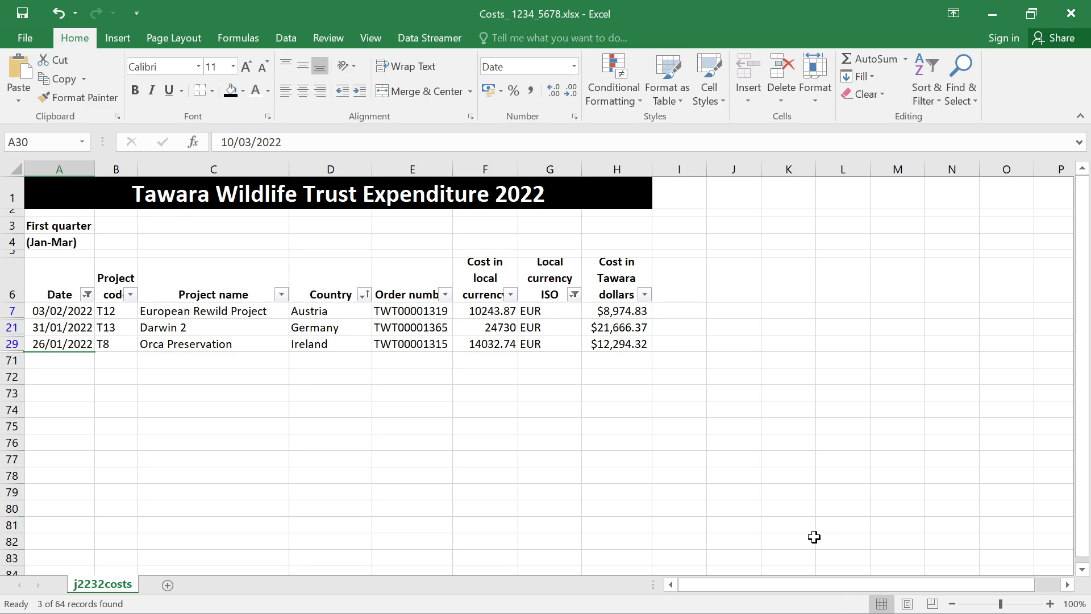
# Switch to the exam paper in Edge to read questions 16 and 17, and return to the Costs workbook in Excel.
pyautogui.moveTo(798, 612)
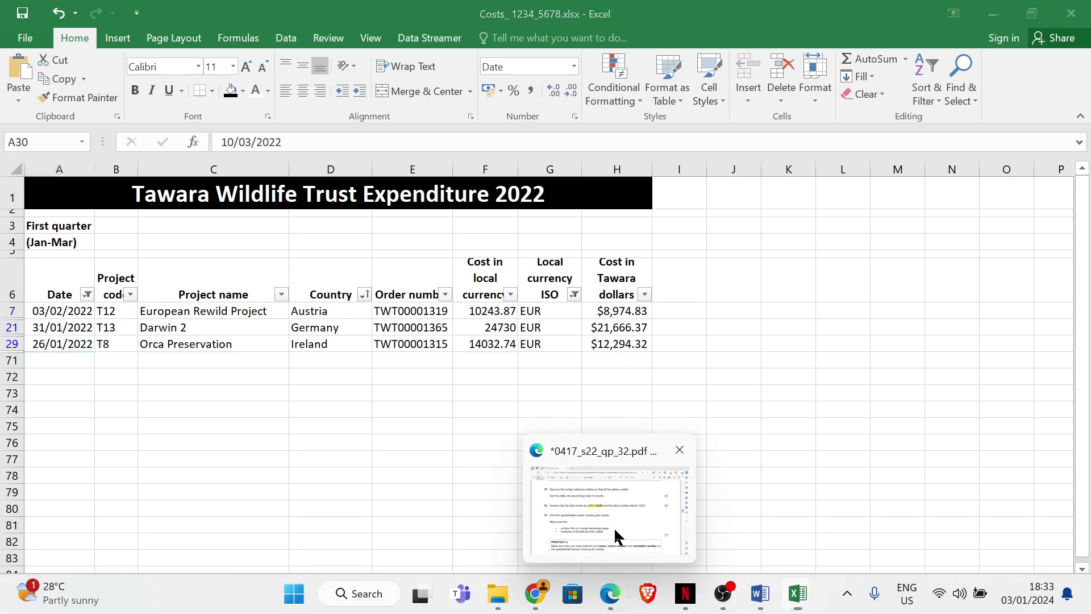
pyautogui.click(616, 529)
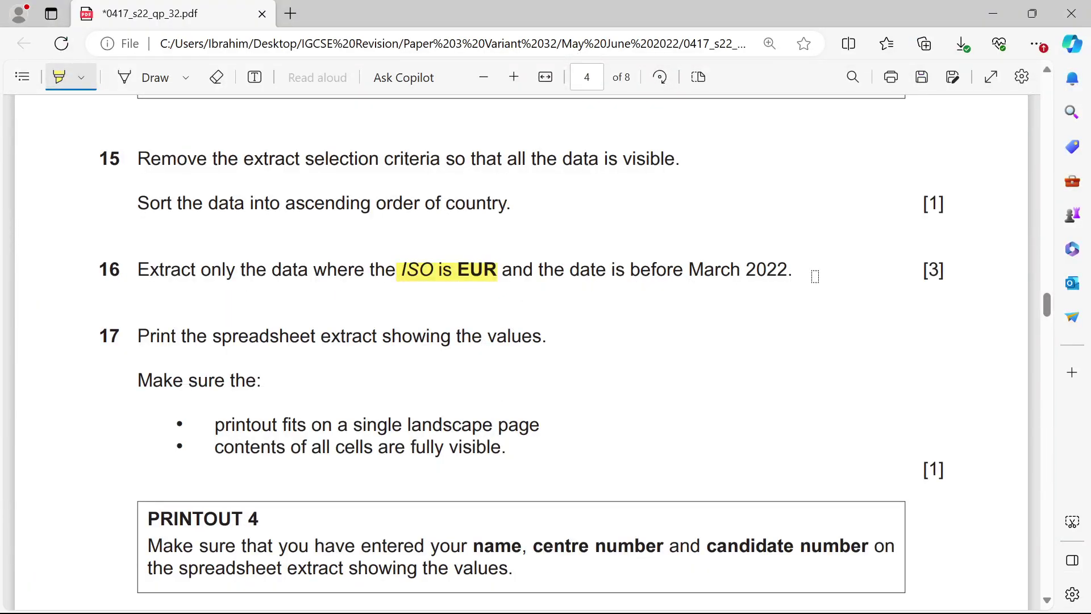
pyautogui.moveTo(798, 612)
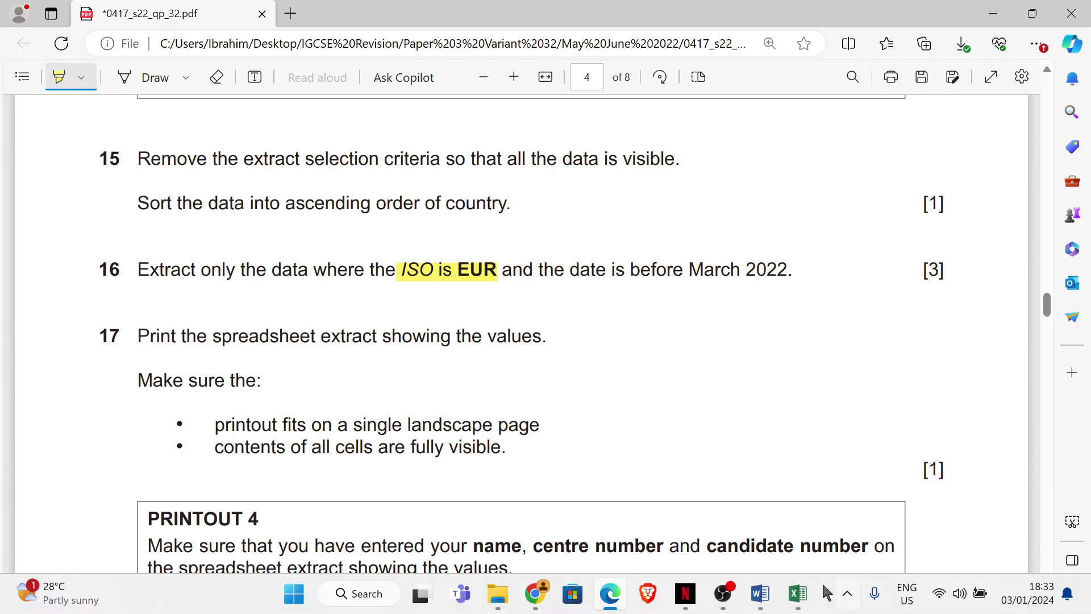
pyautogui.moveTo(783, 534)
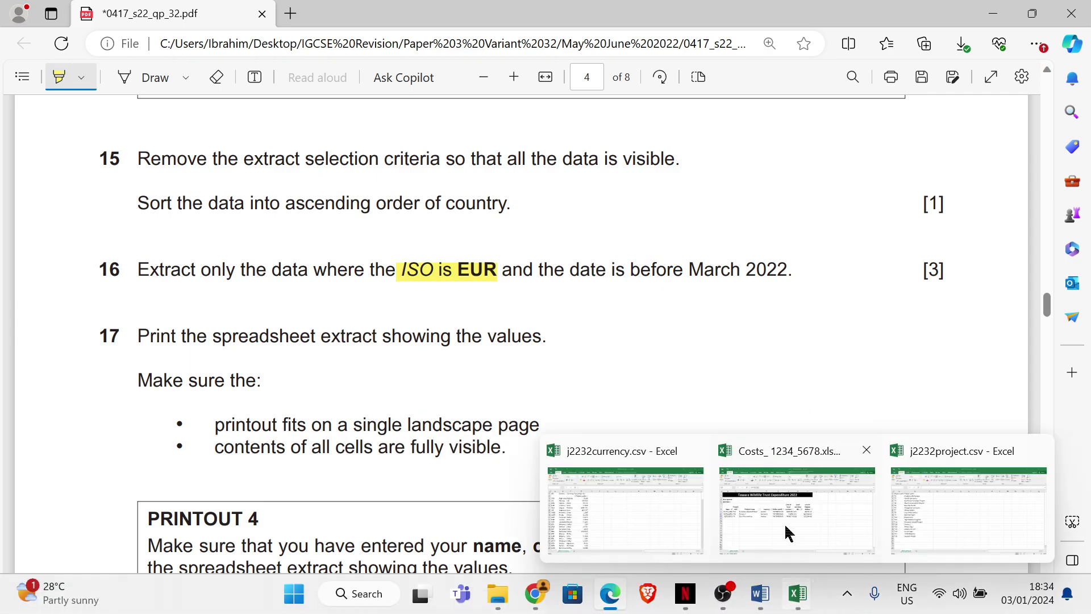
pyautogui.click(784, 528)
# Check the EUR extract's page fit and cell contents in the print preview, and return to the worksheet.
pyautogui.click(19, 41)
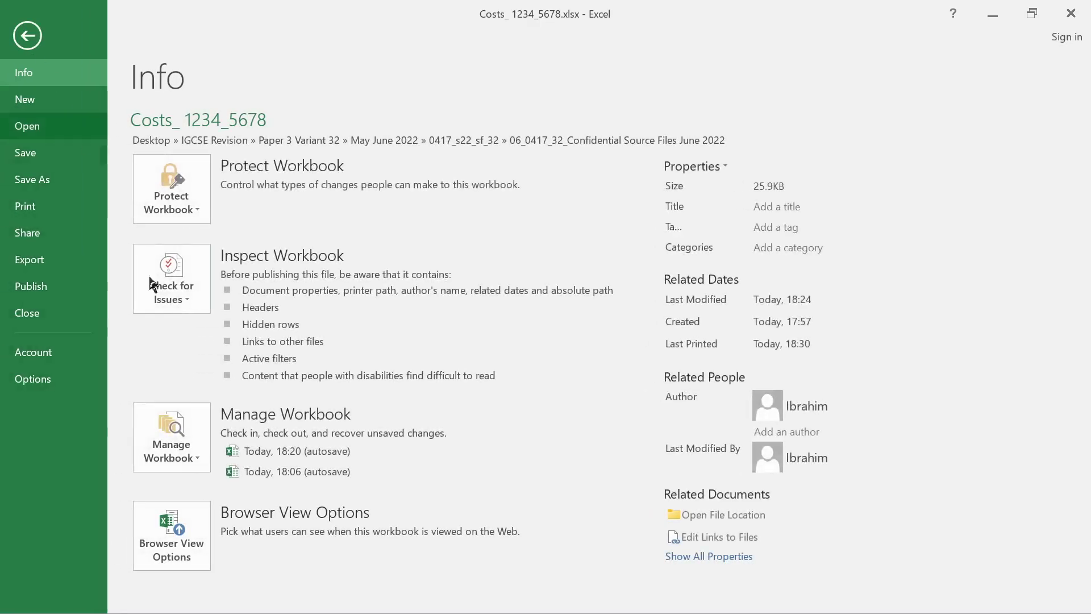
pyautogui.click(50, 209)
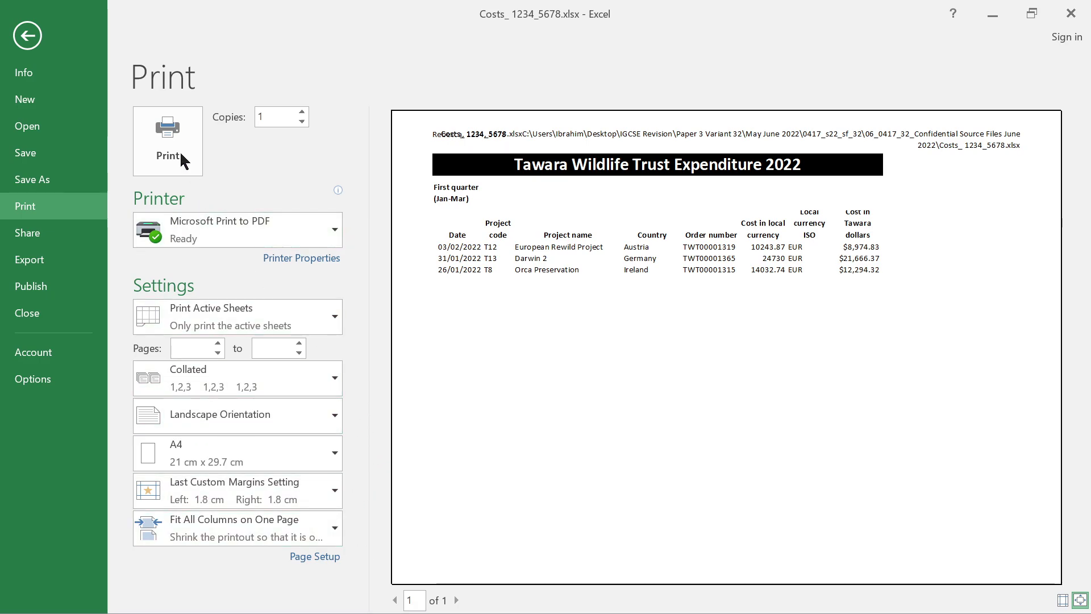
pyautogui.click(28, 36)
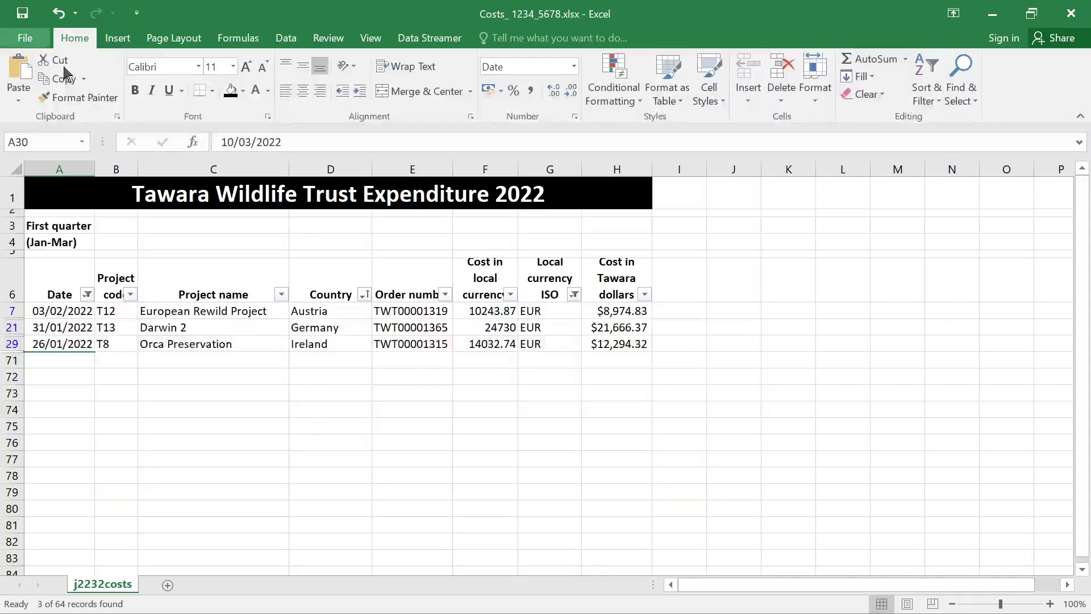
# Include March in the Date filter again, and exclude it once more to repeat the date extraction.
pyautogui.click(87, 295)
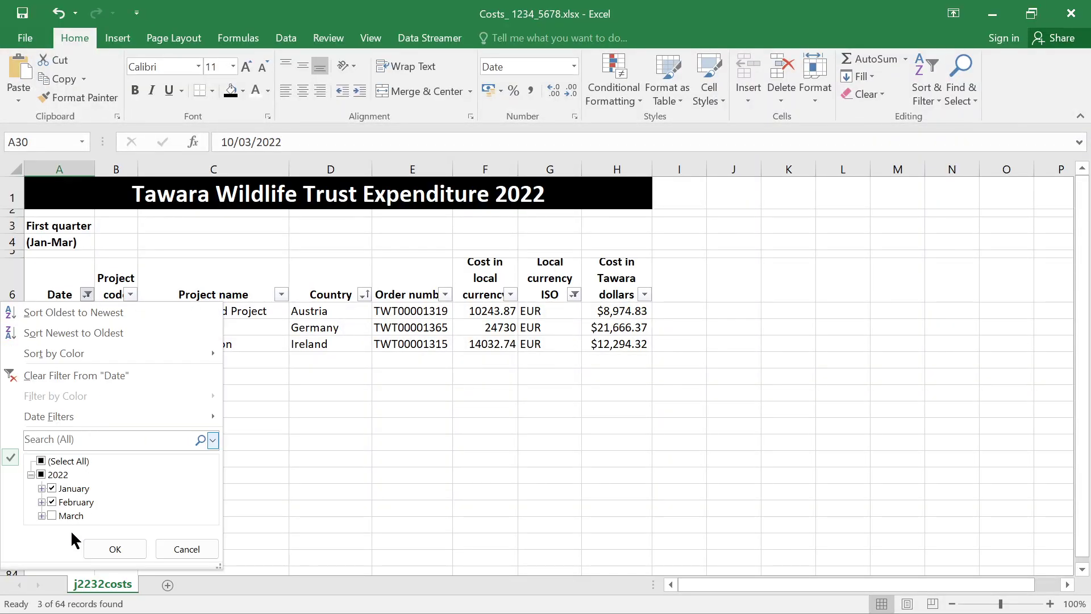
pyautogui.click(51, 516)
pyautogui.click(114, 549)
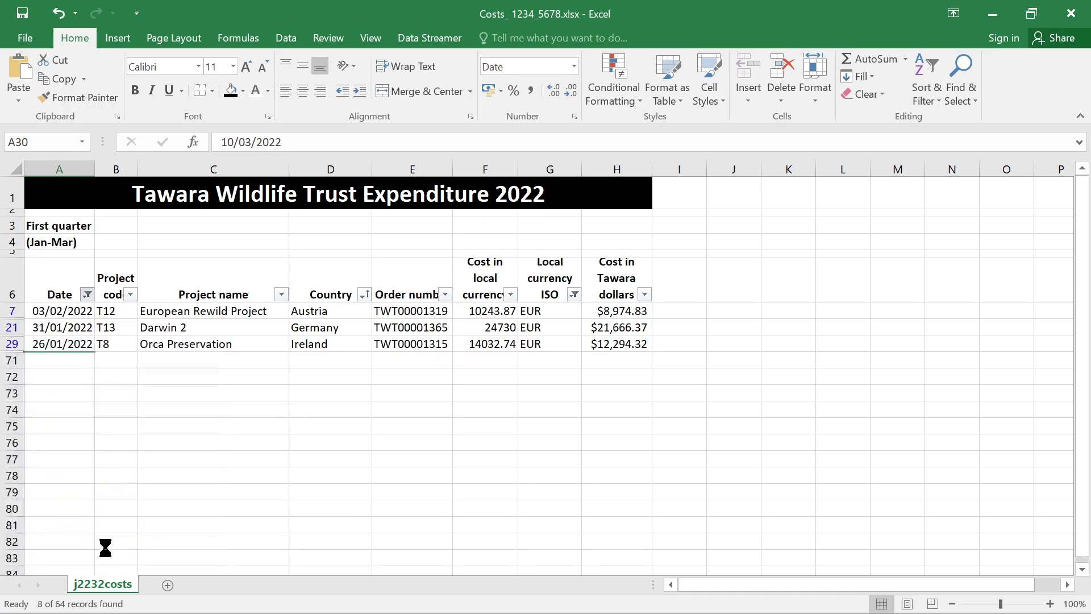
pyautogui.click(87, 295)
pyautogui.click(69, 515)
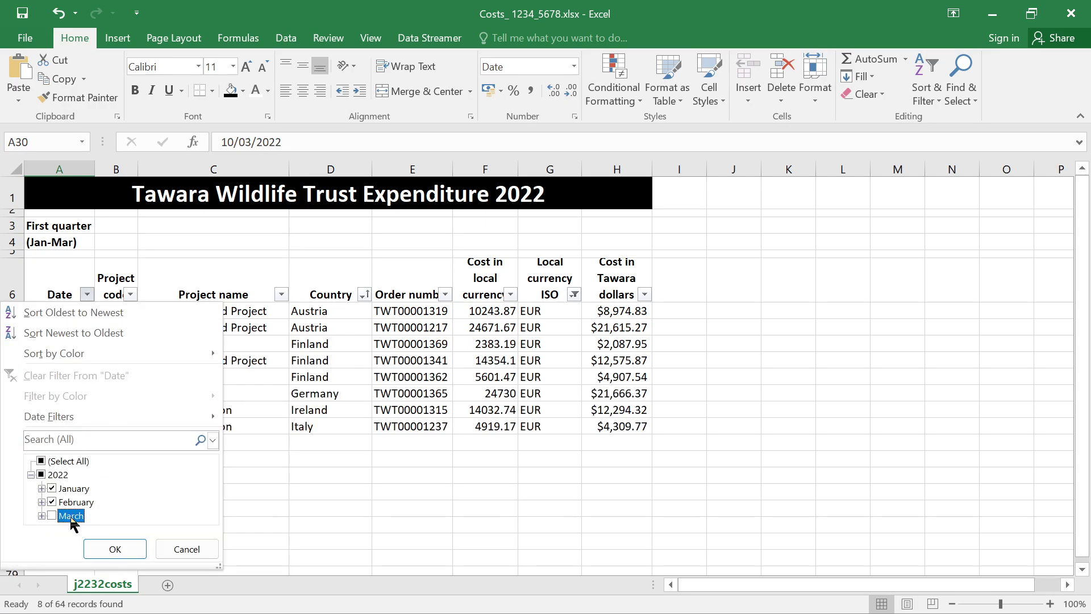
pyautogui.click(116, 549)
pyautogui.scroll(-5, 344, 500)
pyautogui.scroll(5, 538, 482)
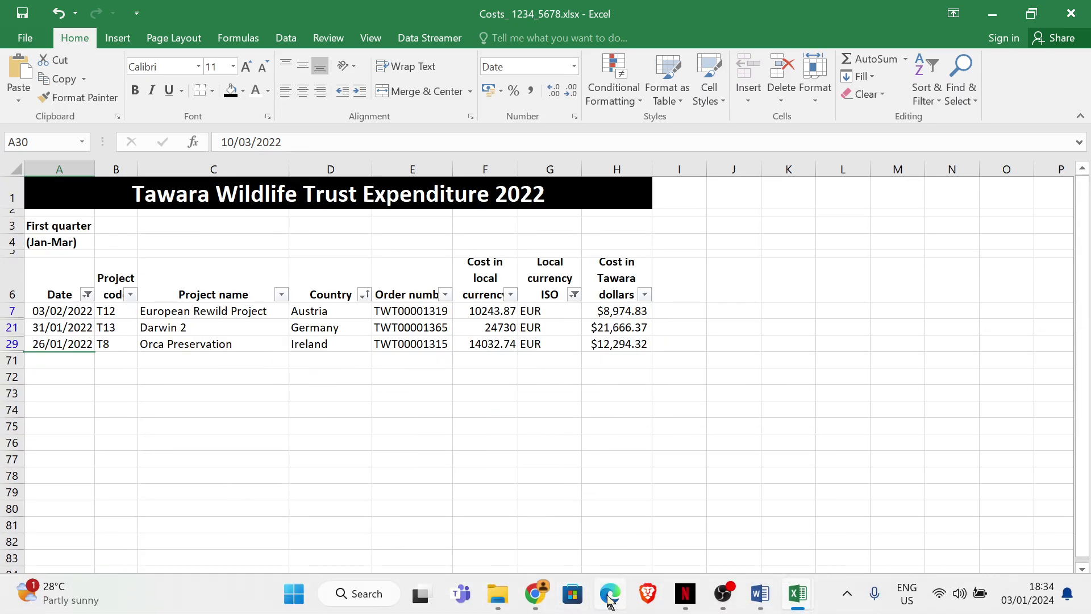
# Switch to the exam paper in Edge and highlight question 17's printout requirements.
pyautogui.moveTo(610, 594)
pyautogui.click(568, 532)
pyautogui.scroll(-12, 243, 377)
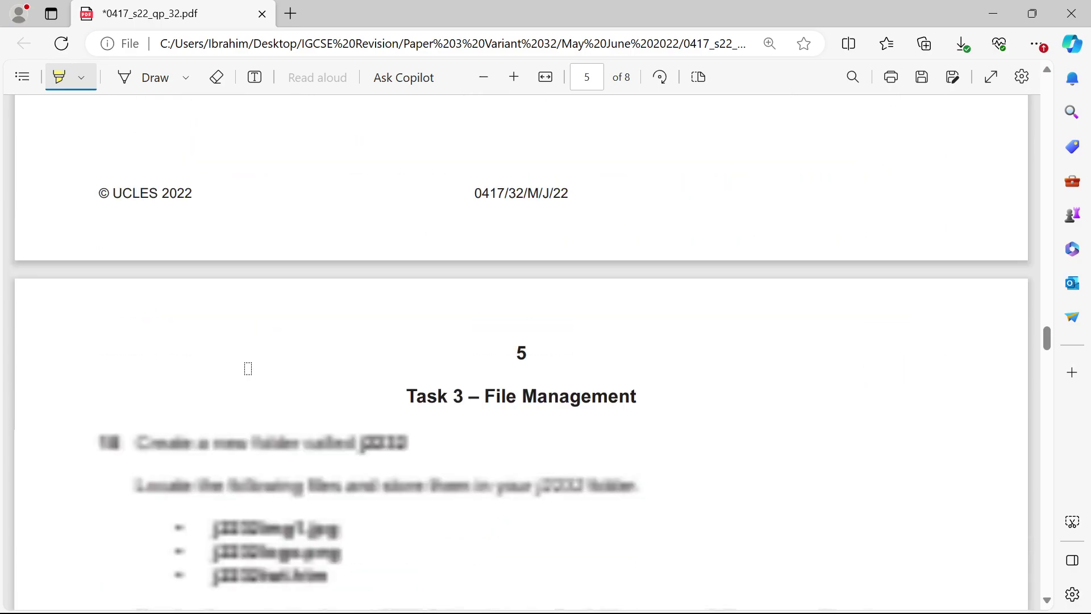
pyautogui.scroll(6, 254, 352)
pyautogui.scroll(8, 258, 346)
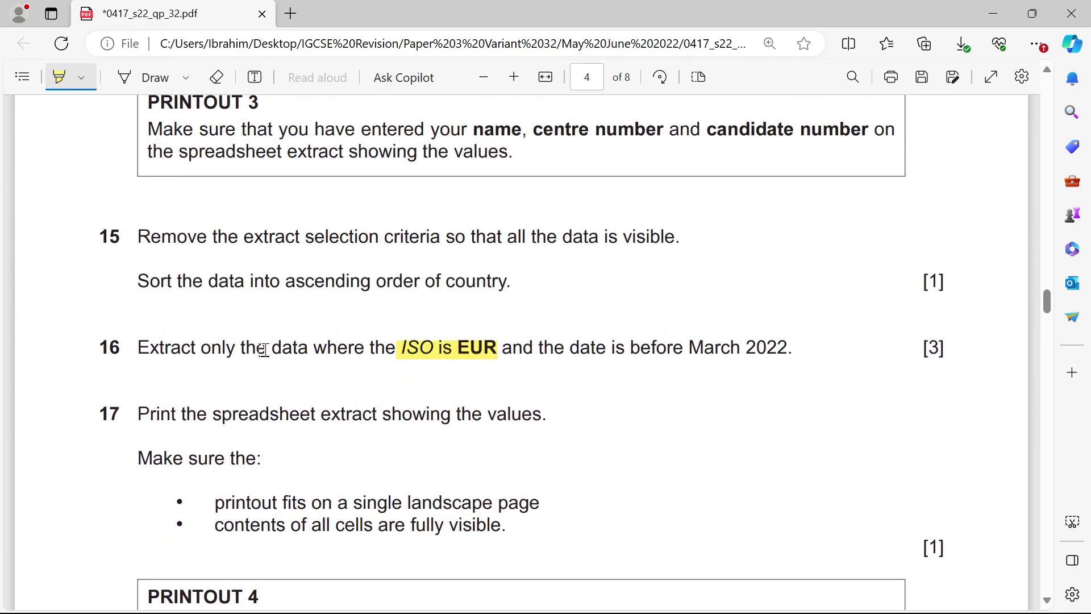
pyautogui.scroll(-3, 296, 346)
pyautogui.moveTo(149, 257)
pyautogui.mouseDown()
pyautogui.moveTo(263, 267)
pyautogui.moveTo(503, 369)
pyautogui.mouseUp()
pyautogui.scroll(3, 418, 309)
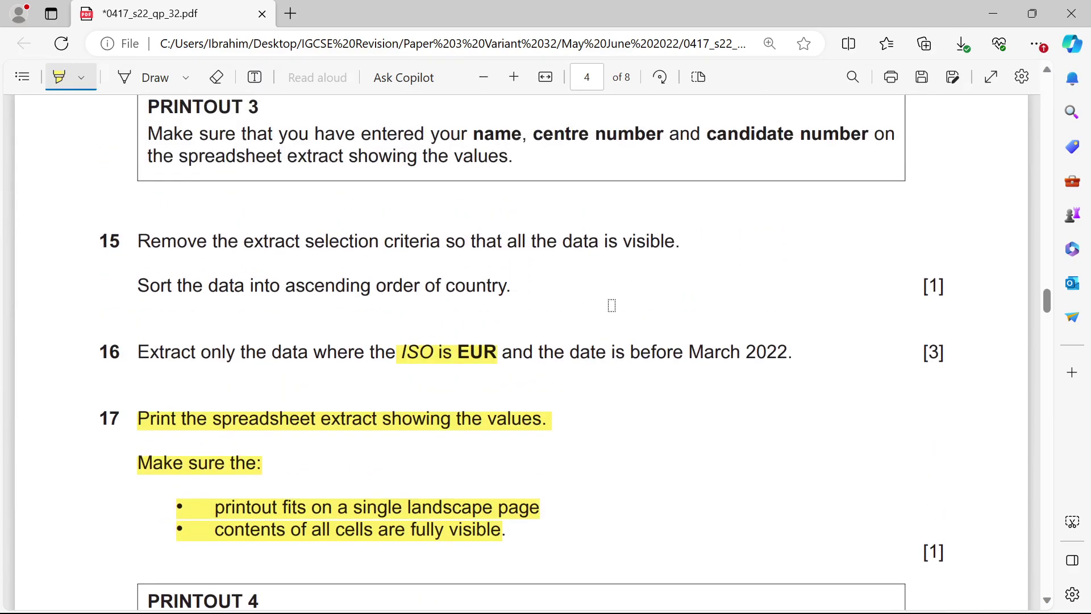